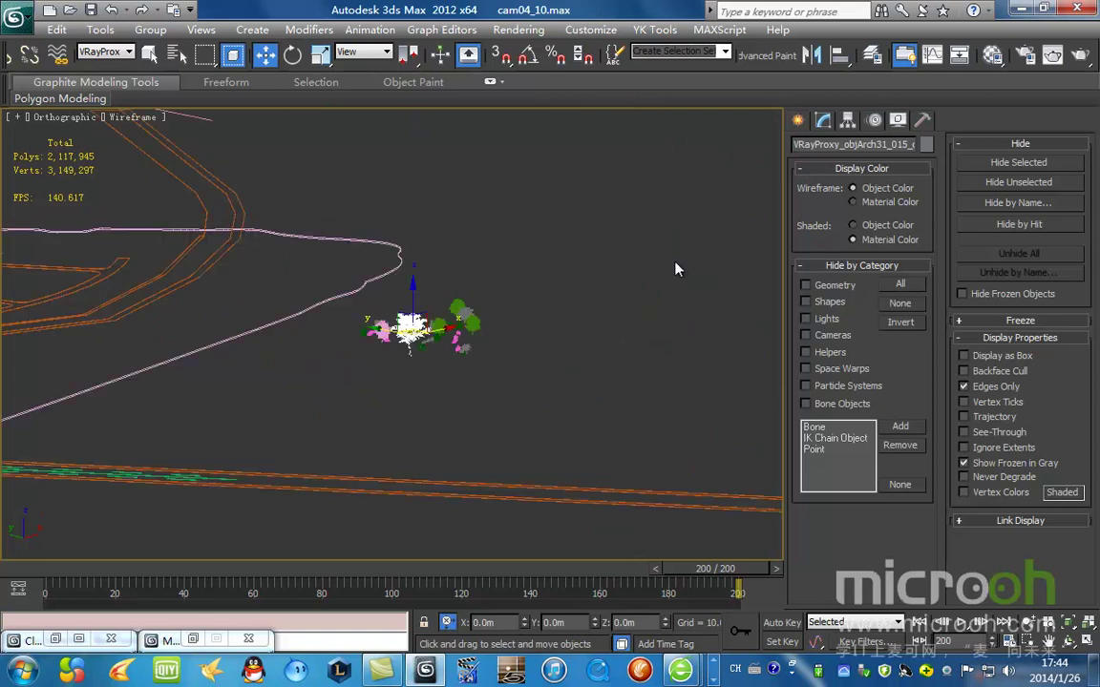
# Move the large OnyxTree proxy tree onto the open ground beside the villa and check it in the camera view
pyautogui.moveTo(394, 339); pyautogui.dragTo(578, 453, button='middle')
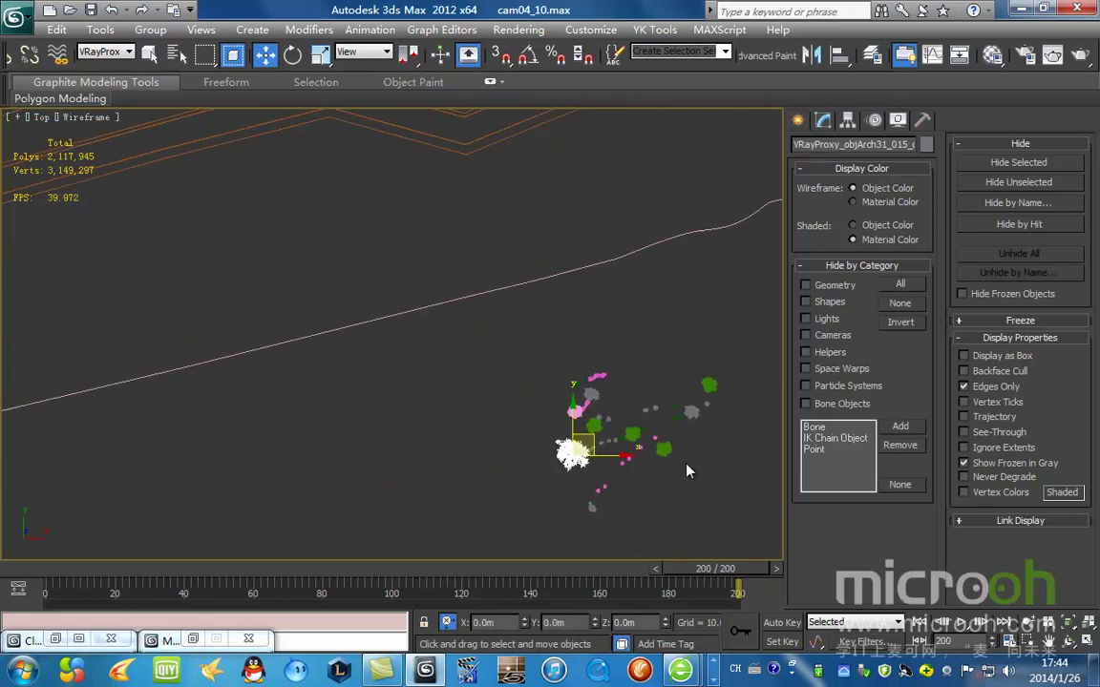
pyautogui.moveTo(160, 219); pyautogui.dragTo(170, 230)
pyautogui.moveTo(246, 275); pyautogui.dragTo(536, 387, button='middle')
pyautogui.scroll(-3, 545, 386)
pyautogui.moveTo(337, 217); pyautogui.dragTo(326, 251)
pyautogui.scroll(4, 312, 276)
pyautogui.moveTo(312, 277); pyautogui.dragTo(556, 275, button='middle')
pyautogui.scroll(4, 429, 285)
pyautogui.scroll(2, 499, 275)
pyautogui.scroll(2, 563, 279)
pyautogui.moveTo(729, 185); pyautogui.dragTo(564, 181, button='middle')
pyautogui.moveTo(679, 192); pyautogui.dragTo(379, 347)
pyautogui.press('c')
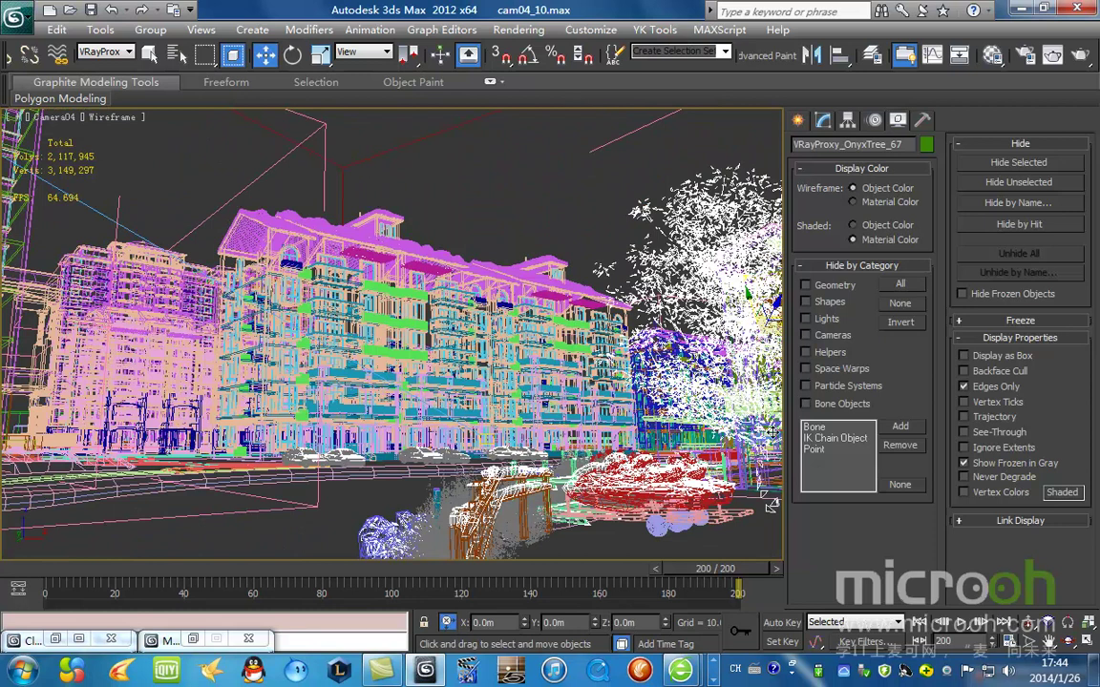
pyautogui.click(614, 206)
pyautogui.press('F3')
pyautogui.press('F3')
pyautogui.click(709, 269)
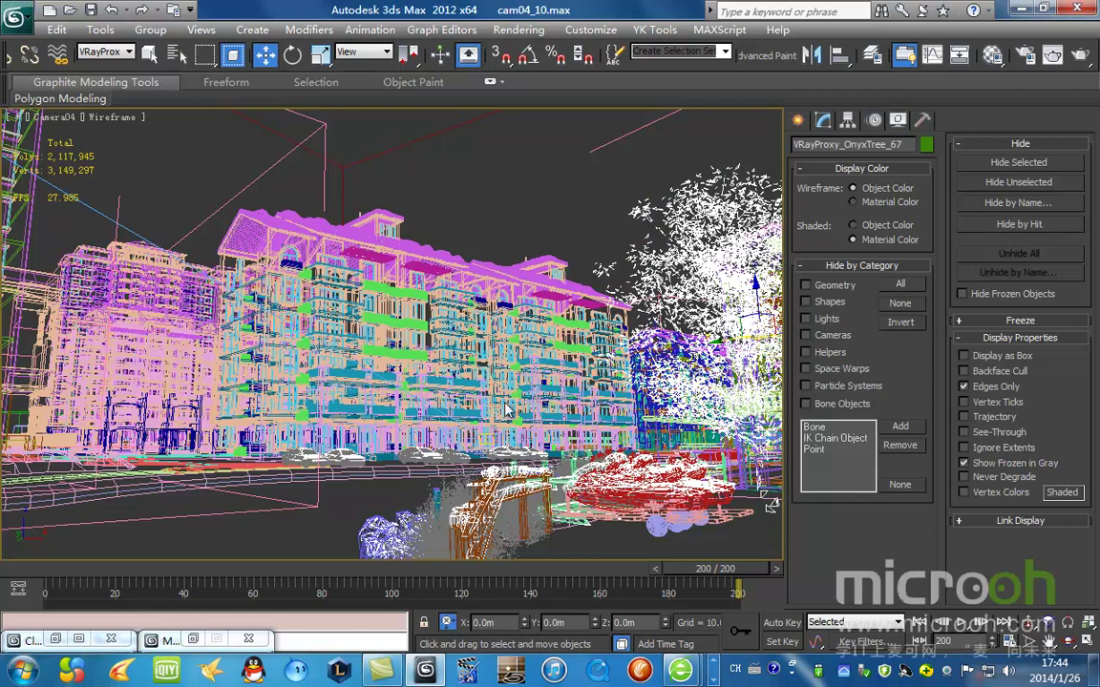
# Shift the OnyxTree closer to the villa so it clears more of the background buildings, checking the camera view
pyautogui.press('t')
pyautogui.scroll(-3, 382, 382)
pyautogui.moveTo(380, 420); pyautogui.dragTo(410, 341)
pyautogui.press('c')
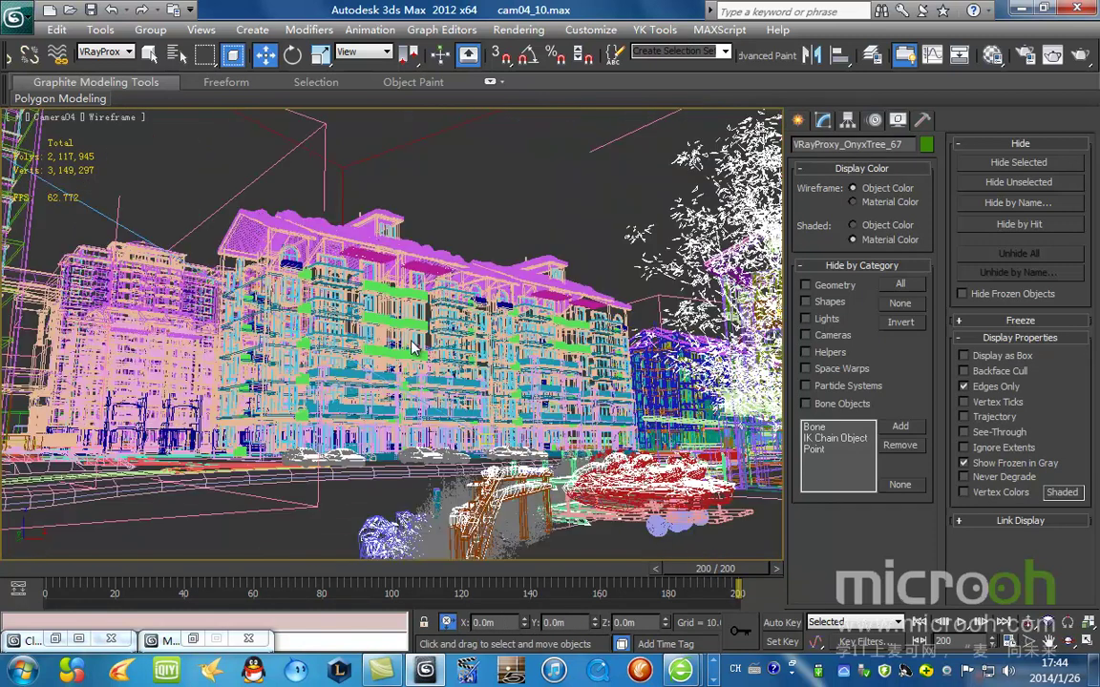
# Try the OnyxTree near the boats, move it back toward the villa's front corner wall, and check the camera framing
pyautogui.press('t')
pyautogui.scroll(-2, 417, 344)
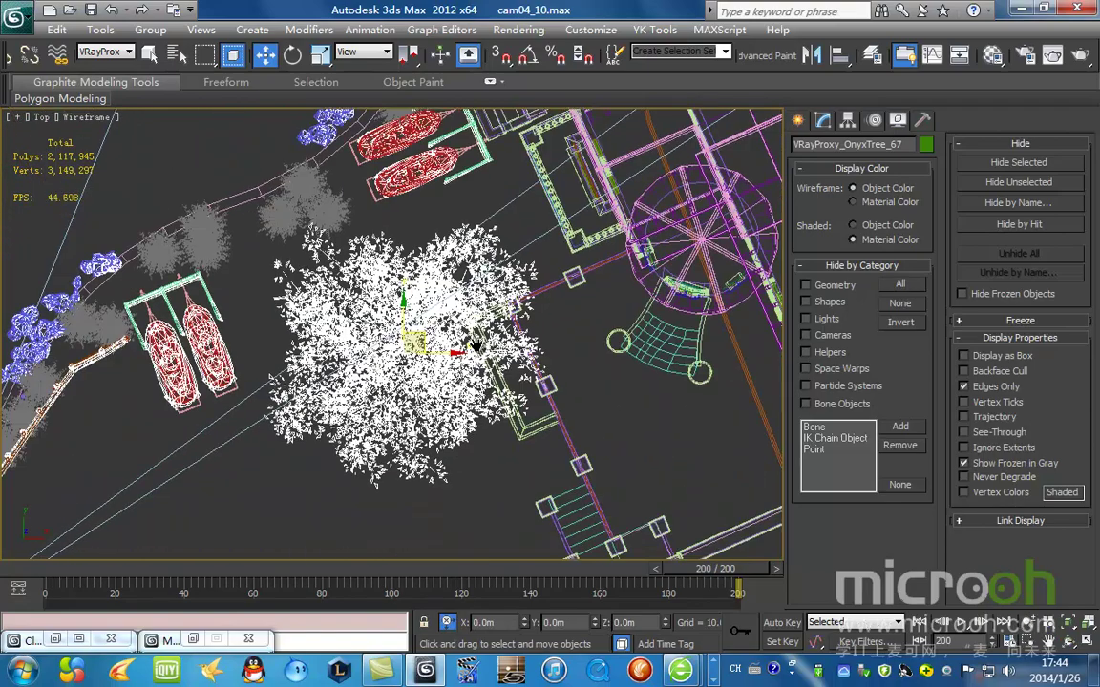
pyautogui.moveTo(420, 329); pyautogui.dragTo(504, 225)
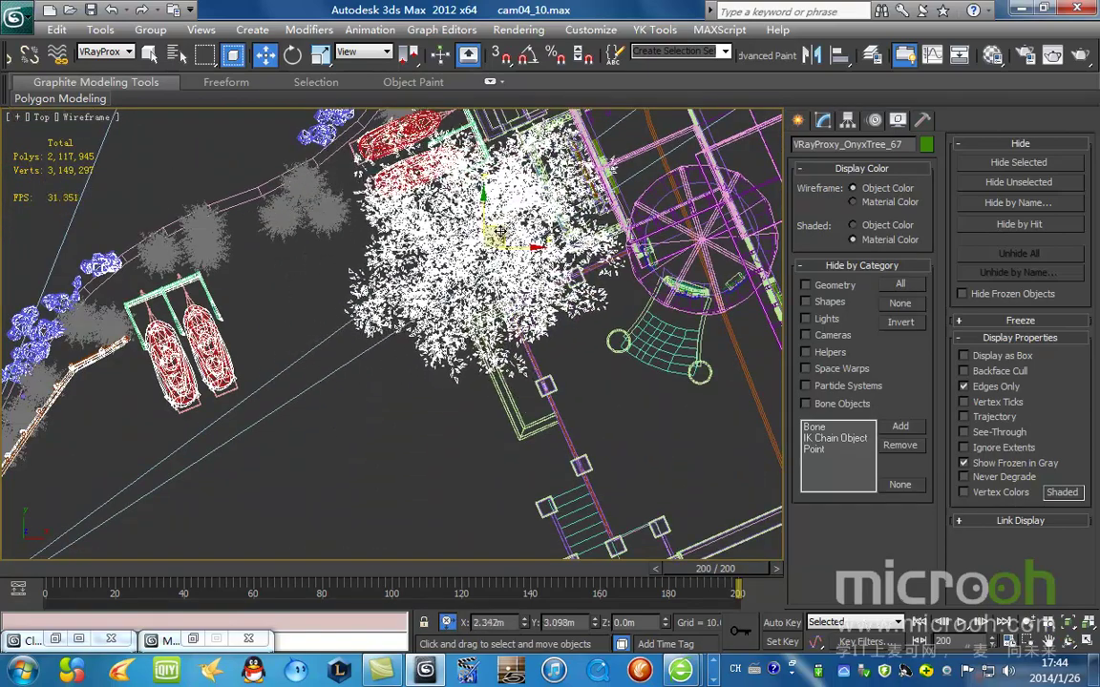
pyautogui.scroll(-6, 504, 227)
pyautogui.keyDown('alt'); pyautogui.moveTo(506, 256); pyautogui.dragTo(519, 229, button='middle'); pyautogui.keyUp('alt')
pyautogui.press('t')
pyautogui.scroll(-4, 382, 346)
pyautogui.moveTo(417, 341); pyautogui.dragTo(485, 262, button='middle')
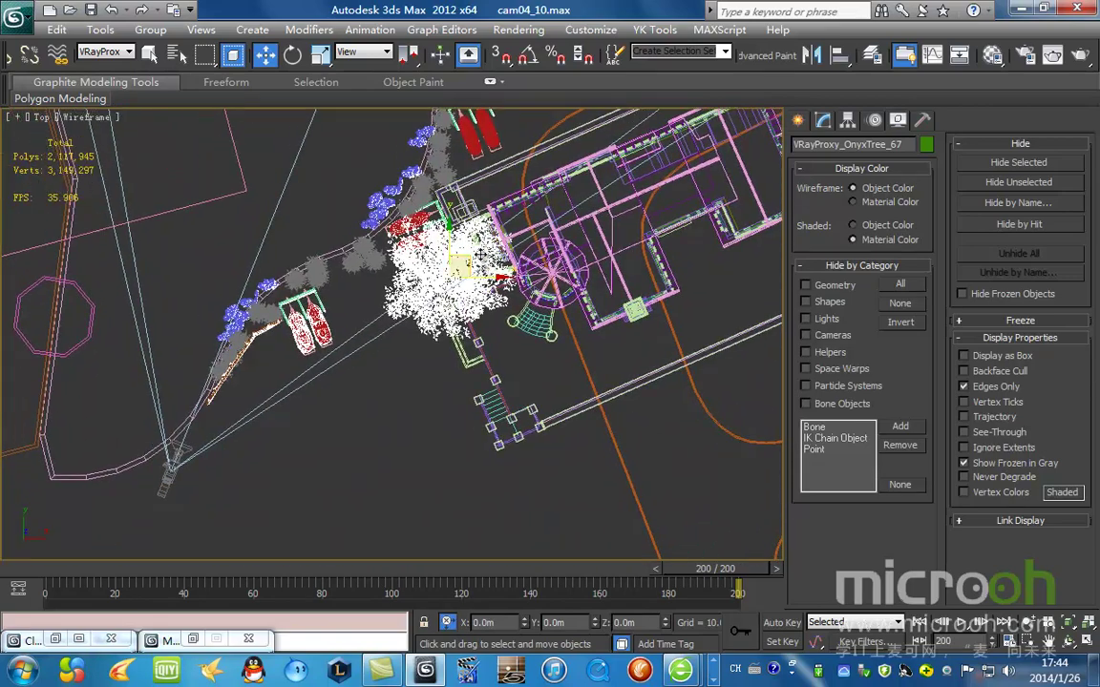
pyautogui.moveTo(465, 262); pyautogui.dragTo(406, 323)
pyautogui.press('c')
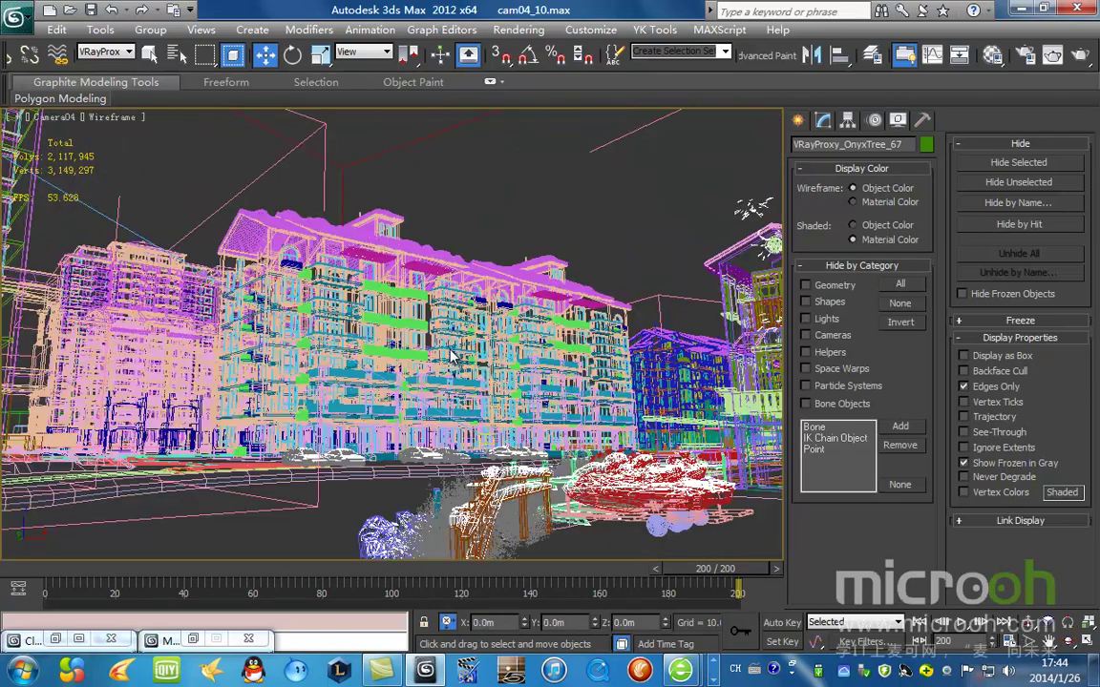
# Nudge the OnyxTree about -0.23 m in X and 0.49 m in Y, and check it in the camera view
pyautogui.press('t')
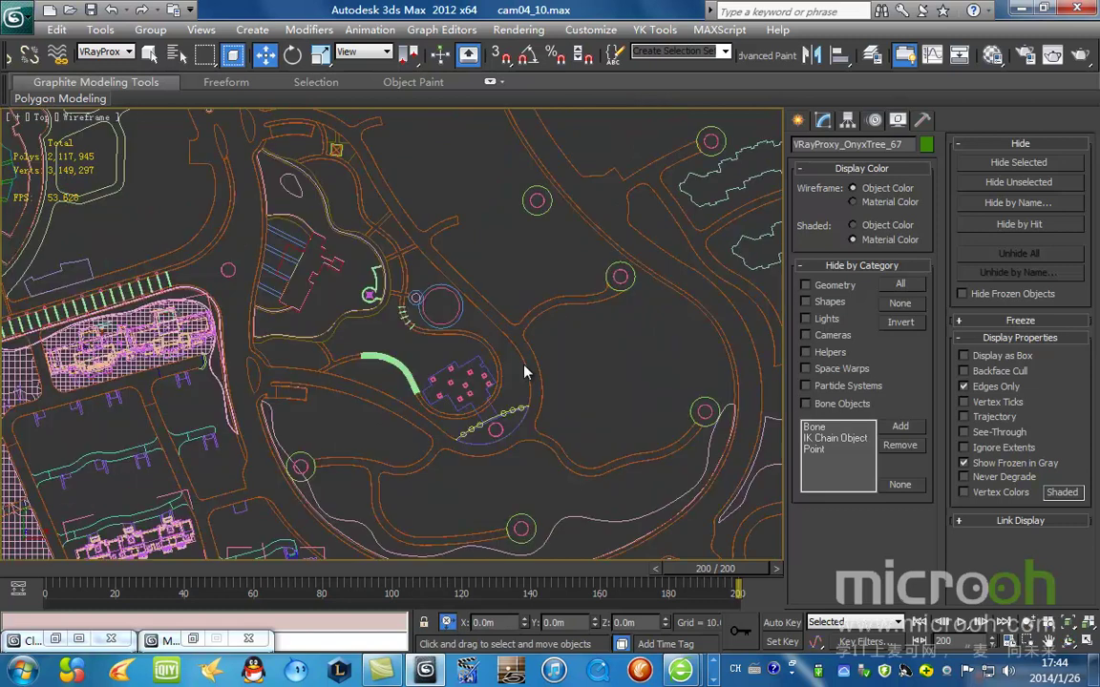
pyautogui.press('z')
pyautogui.moveTo(417, 361); pyautogui.dragTo(408, 342)
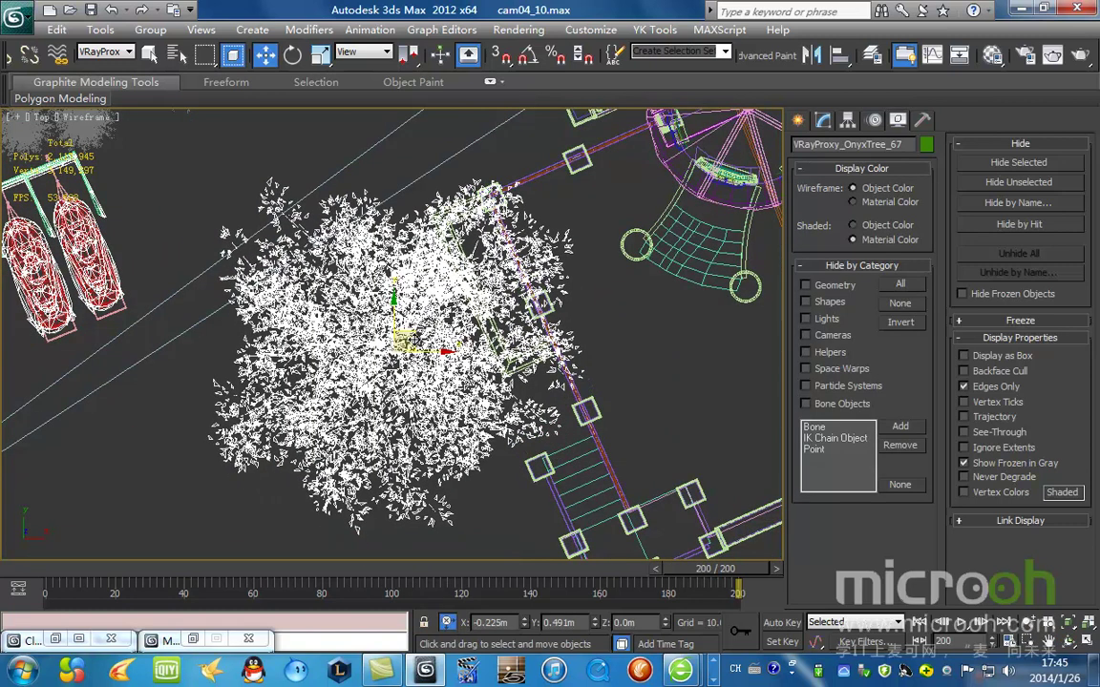
pyautogui.press('c')
pyautogui.press('F3')
pyautogui.press('F3')
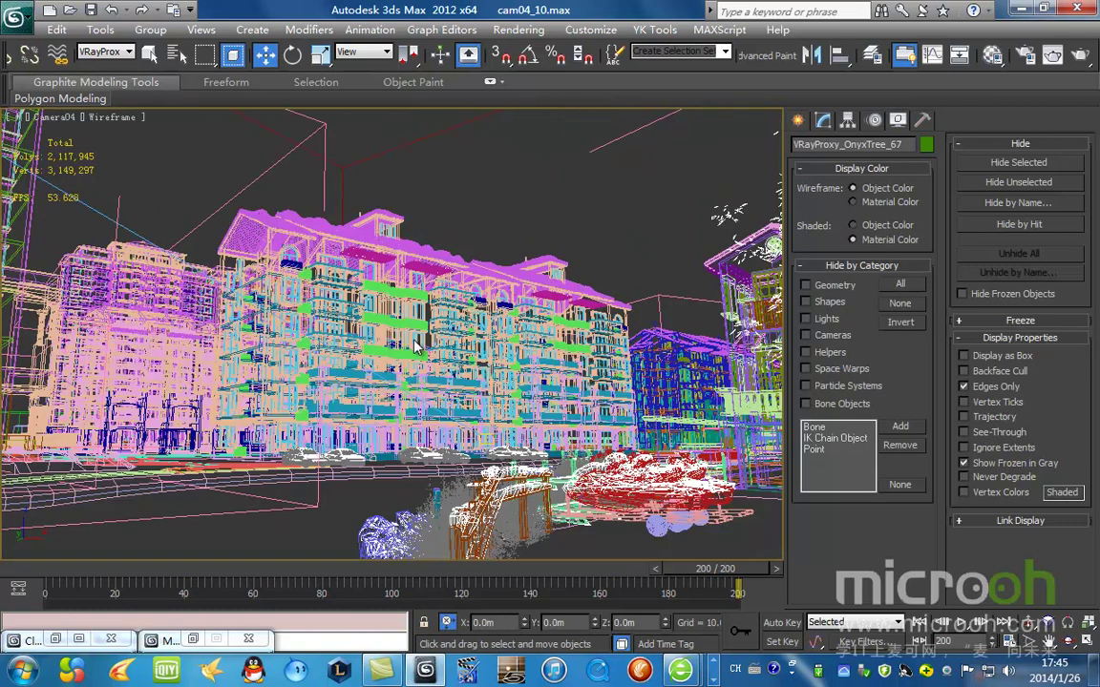
# Examine the riverbank around the villa in a shaded top view, following the rocks, boats and parked cars
pyautogui.press('F3')
pyautogui.press('t')
pyautogui.press('z')
pyautogui.scroll(-3, 416, 348)
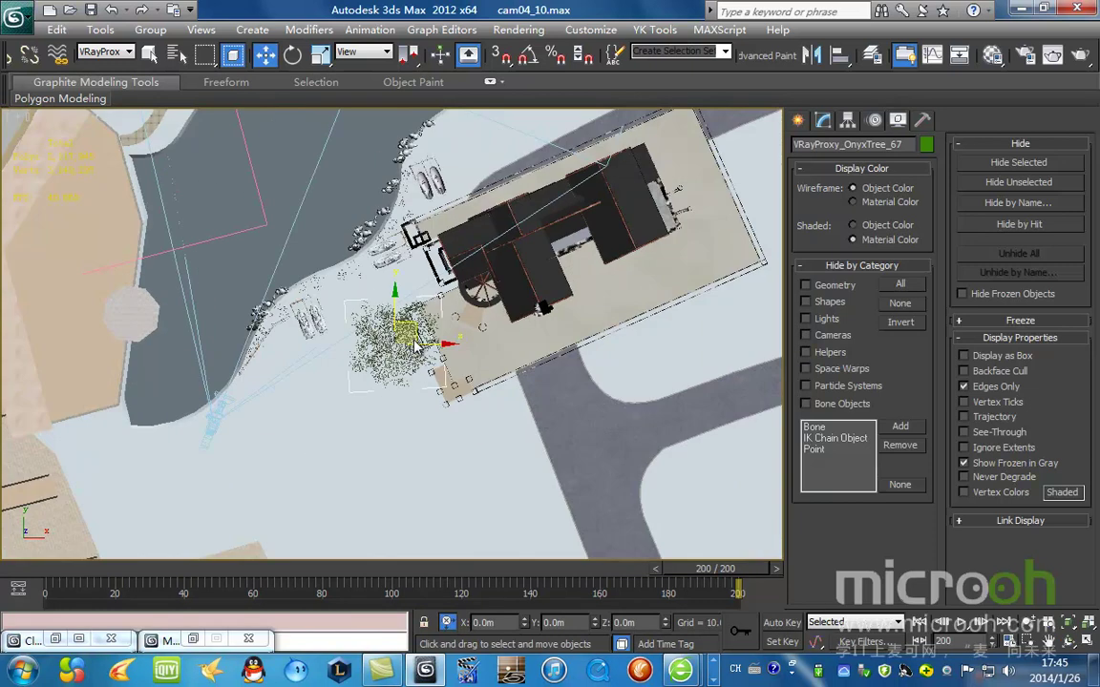
pyautogui.click(462, 446)
pyautogui.scroll(-3, 458, 441)
pyautogui.moveTo(526, 419); pyautogui.dragTo(388, 369, button='middle')
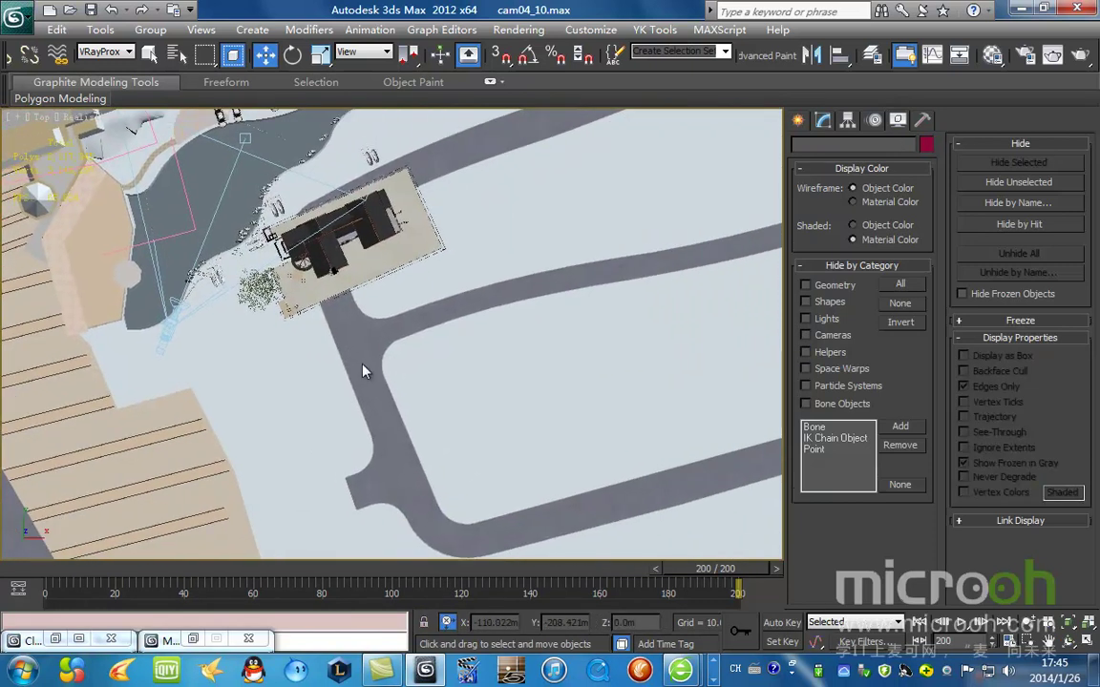
pyautogui.scroll(-4, 341, 384)
pyautogui.scroll(6, 457, 377)
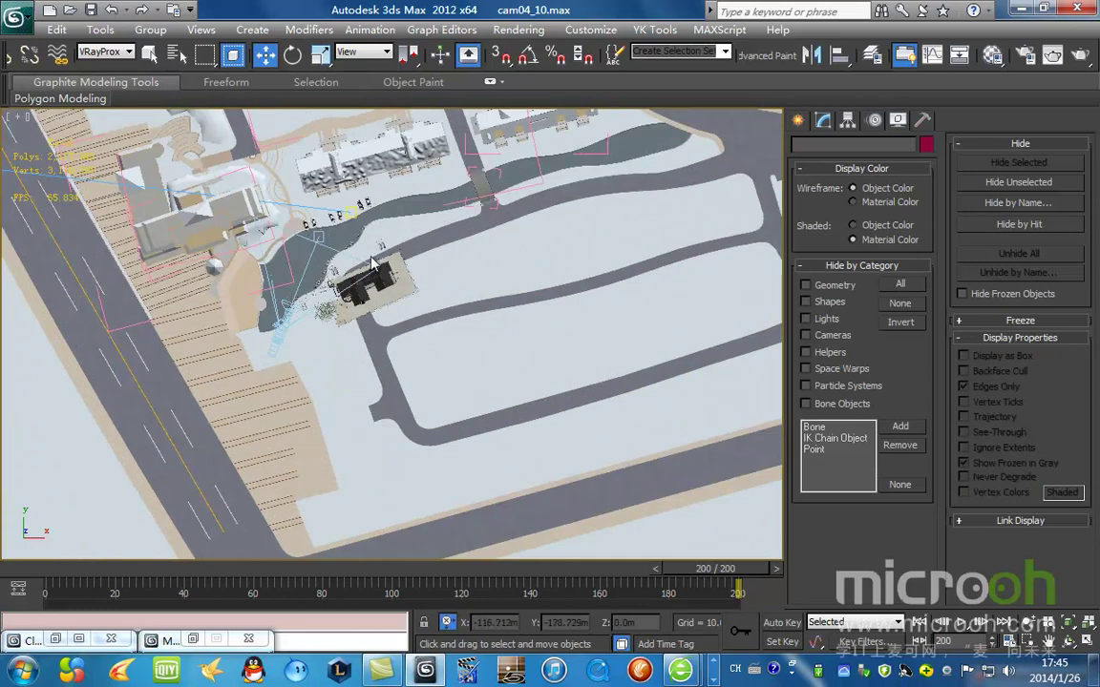
pyautogui.scroll(4, 398, 347)
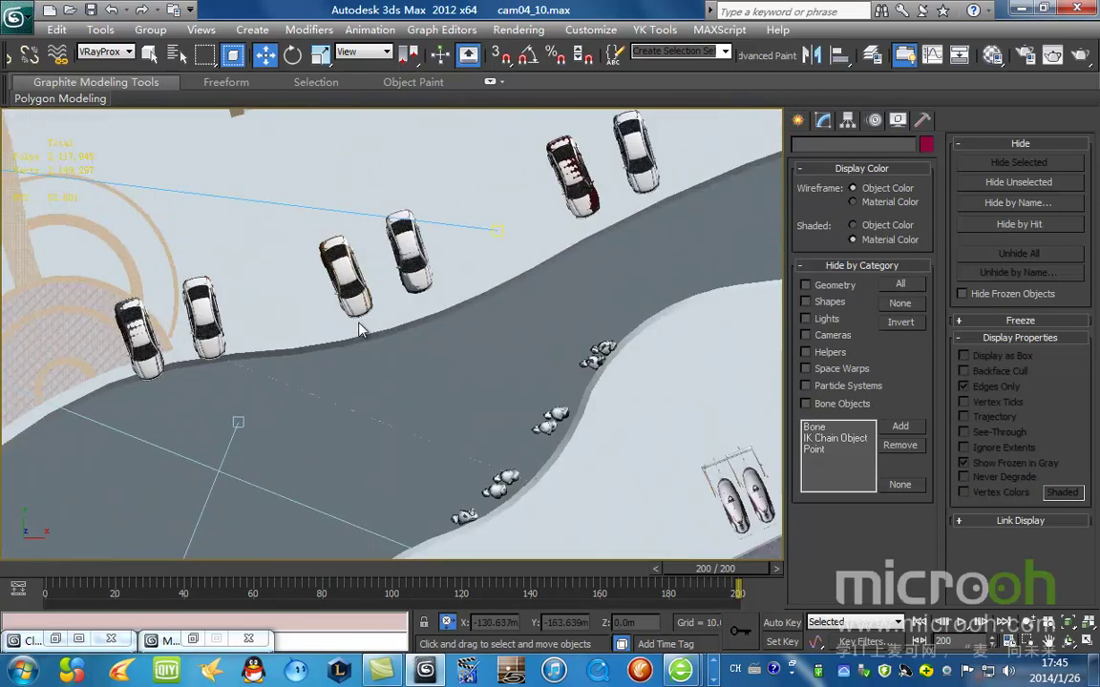
pyautogui.moveTo(407, 343); pyautogui.dragTo(433, 268, button='middle')
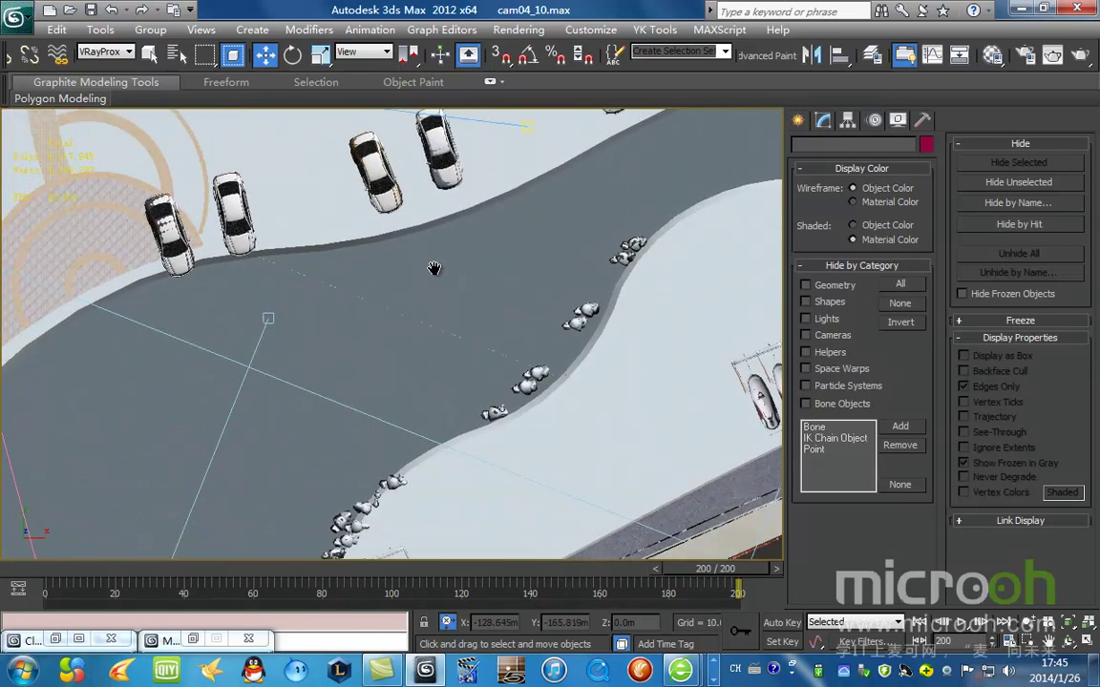
pyautogui.moveTo(478, 401); pyautogui.dragTo(514, 171, button='middle')
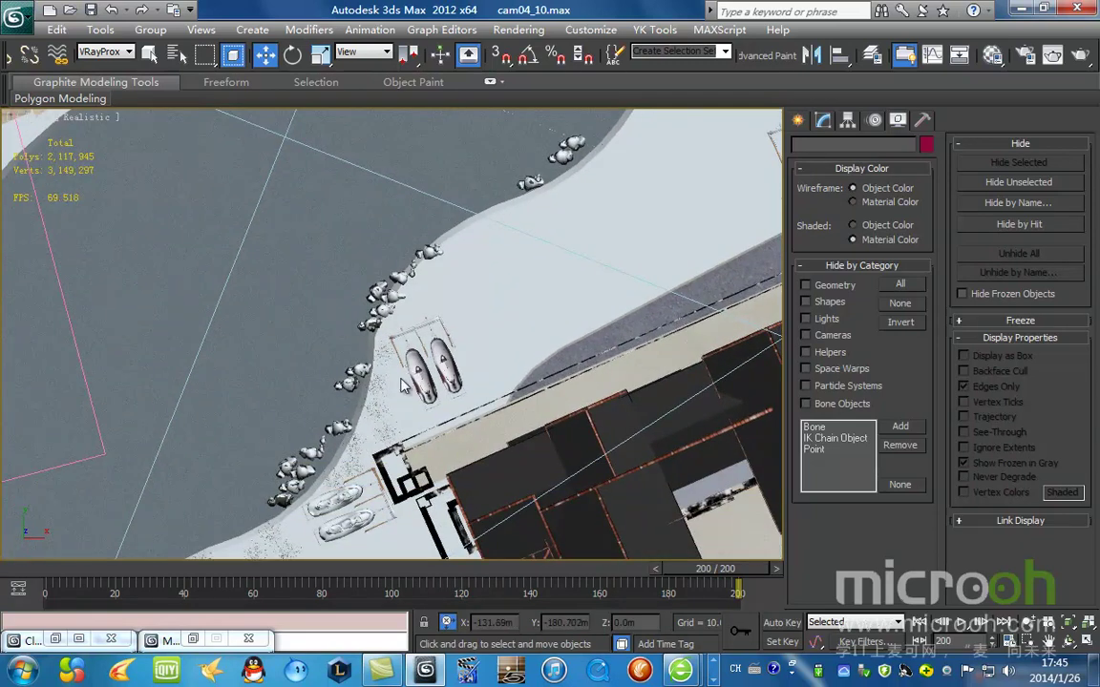
# Clone the Arch42_022 shrub proxy beside the boats as one instance further up the riverbank
pyautogui.scroll(4, 401, 380)
pyautogui.click(373, 366)
pyautogui.scroll(-5, 377, 367)
pyautogui.scroll(3, 474, 303)
pyautogui.moveTo(474, 303); pyautogui.dragTo(477, 408, button='middle')
pyautogui.press('F3')
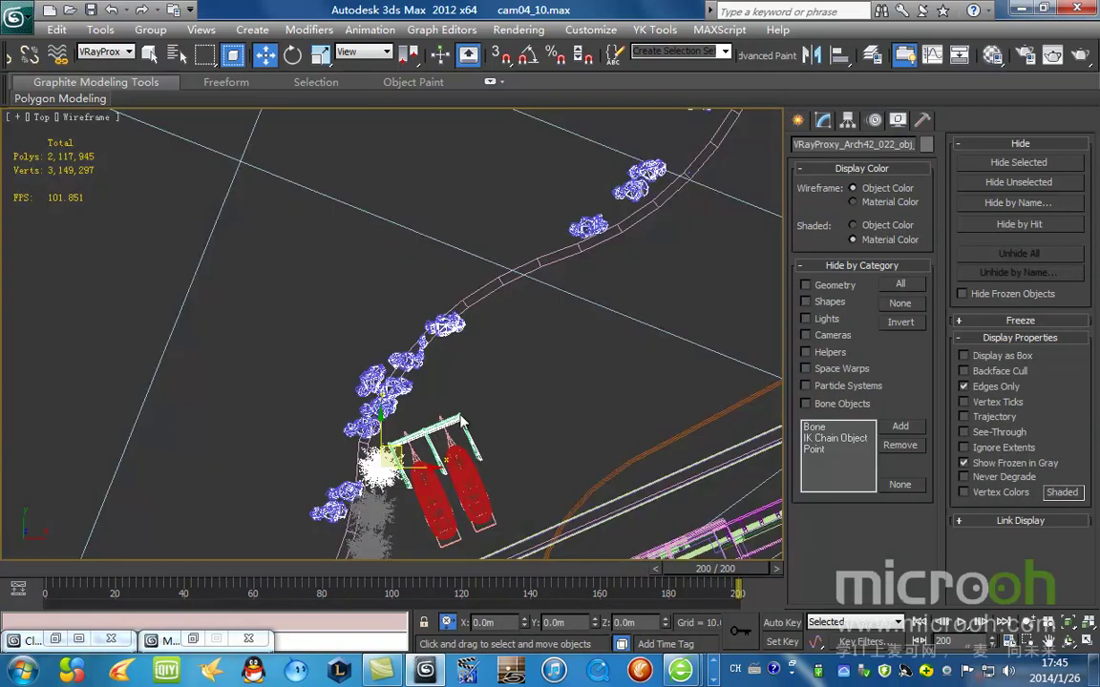
pyautogui.keyDown('shift'); pyautogui.moveTo(519, 293); pyautogui.dragTo(523, 298); pyautogui.keyUp('shift')
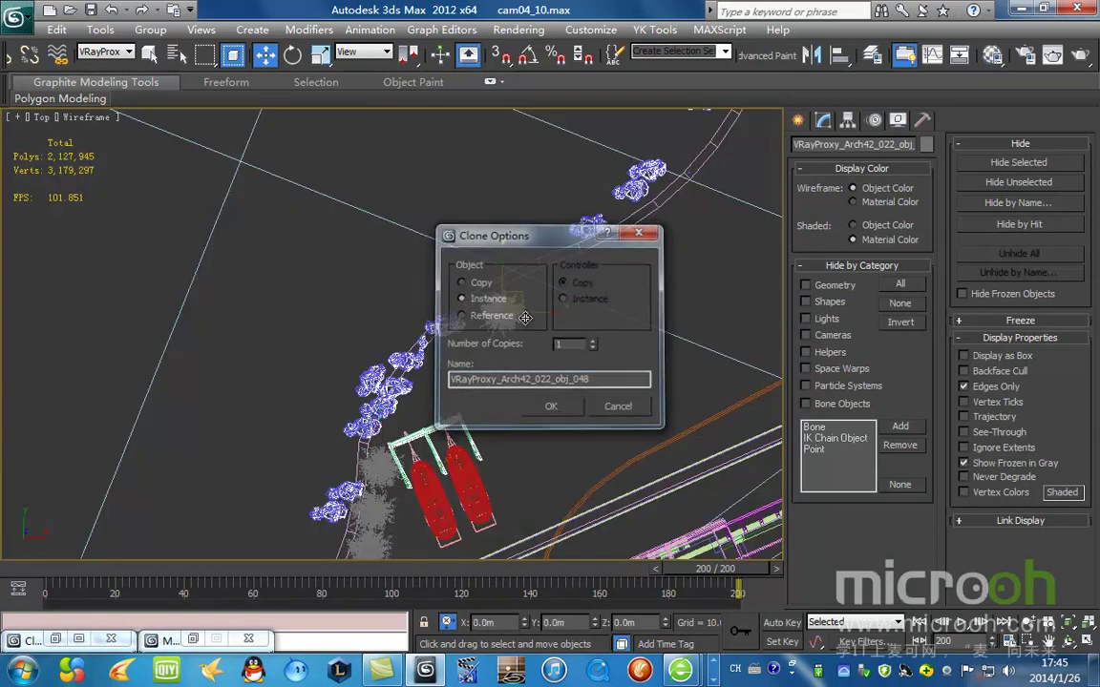
pyautogui.click(561, 406)
# Adjust the cloned shrub's position on the bank and clone a second instance next to it to form a pair
pyautogui.scroll(3, 553, 346)
pyautogui.moveTo(619, 293); pyautogui.dragTo(587, 294)
pyautogui.moveTo(626, 290)
pyautogui.mouseDown(button='middle')
pyautogui.moveTo(508, 283)
pyautogui.moveTo(416, 353)
pyautogui.mouseUp(button='middle')
pyautogui.scroll(3, 508, 282)
pyautogui.press('F3')
pyautogui.scroll(-1, 514, 305)
pyautogui.press('F3')
pyautogui.moveTo(416, 353)
pyautogui.mouseDown()
pyautogui.moveTo(519, 367)
pyautogui.moveTo(472, 265)
pyautogui.mouseUp()
pyautogui.click(550, 411)
# Clone two more shrub instances along the bank beside the single rock
pyautogui.moveTo(528, 281); pyautogui.dragTo(386, 334, button='middle')
pyautogui.scroll(-2, 386, 334)
pyautogui.moveTo(349, 313)
pyautogui.keyDown('shift'); pyautogui.mouseDown()
pyautogui.moveTo(499, 269)
pyautogui.moveTo(504, 250)
pyautogui.moveTo(569, 208)
pyautogui.moveTo(554, 234)
pyautogui.moveTo(562, 227)
pyautogui.mouseUp(); pyautogui.keyUp('shift')
pyautogui.click(571, 409)
pyautogui.click(550, 406)
# Clone another two shrub instances further up the bank, past the next pair of rocks
pyautogui.scroll(-2, 550, 269)
pyautogui.moveTo(550, 269); pyautogui.dragTo(407, 420, button='middle')
pyautogui.moveTo(385, 393)
pyautogui.keyDown('shift'); pyautogui.mouseDown()
pyautogui.moveTo(494, 317)
pyautogui.moveTo(545, 261)
pyautogui.mouseUp(); pyautogui.keyUp('shift')
pyautogui.click(562, 405)
pyautogui.click(551, 408)
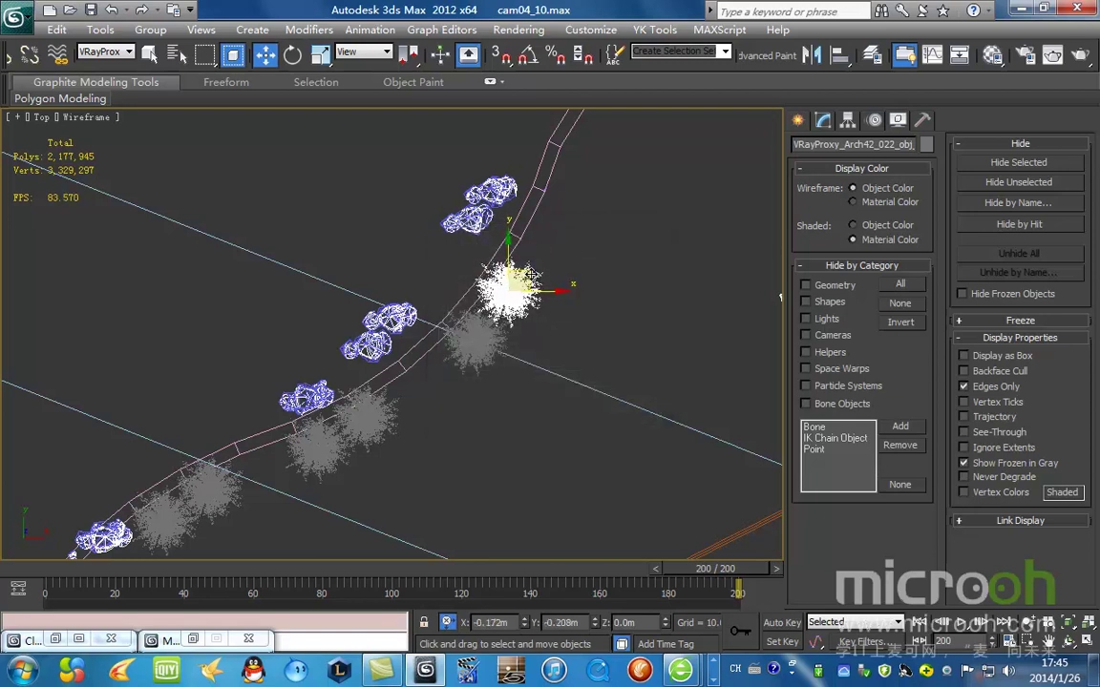
# Clone an existing shrub as two instances side by side on the bank, just before the last group of rocks
pyautogui.click(372, 420)
pyautogui.scroll(-2, 382, 418)
pyautogui.moveTo(442, 405); pyautogui.dragTo(409, 435, button='middle')
pyautogui.scroll(2, 393, 458)
pyautogui.moveTo(341, 441)
pyautogui.keyDown('shift'); pyautogui.mouseDown()
pyautogui.moveTo(571, 255)
pyautogui.moveTo(534, 231)
pyautogui.mouseUp(); pyautogui.keyUp('shift')
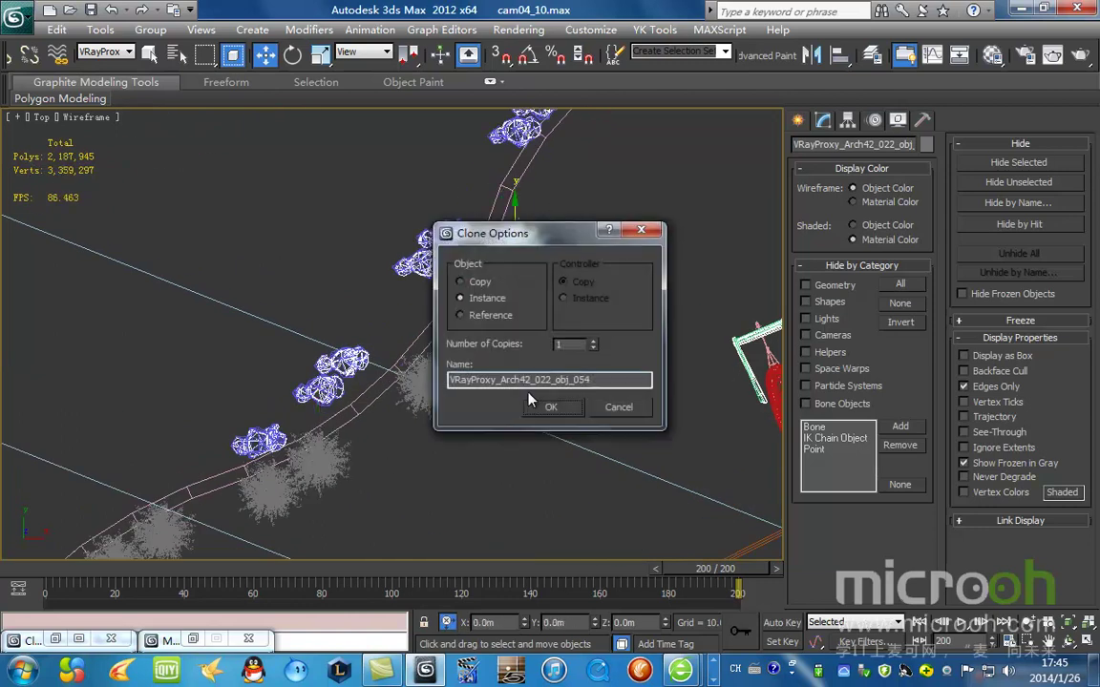
pyautogui.click(553, 411)
pyautogui.scroll(2, 534, 277)
pyautogui.moveTo(534, 277); pyautogui.dragTo(494, 460, button='middle')
pyautogui.moveTo(467, 425)
pyautogui.keyDown('shift'); pyautogui.mouseDown()
pyautogui.moveTo(492, 345)
pyautogui.moveTo(499, 354)
pyautogui.mouseUp(); pyautogui.keyUp('shift')
pyautogui.click(573, 415)
# Clone one shrub instance past the last rocks on the bank, and scrub the camera animation to check the planting
pyautogui.moveTo(572, 416); pyautogui.dragTo(513, 444, button='middle')
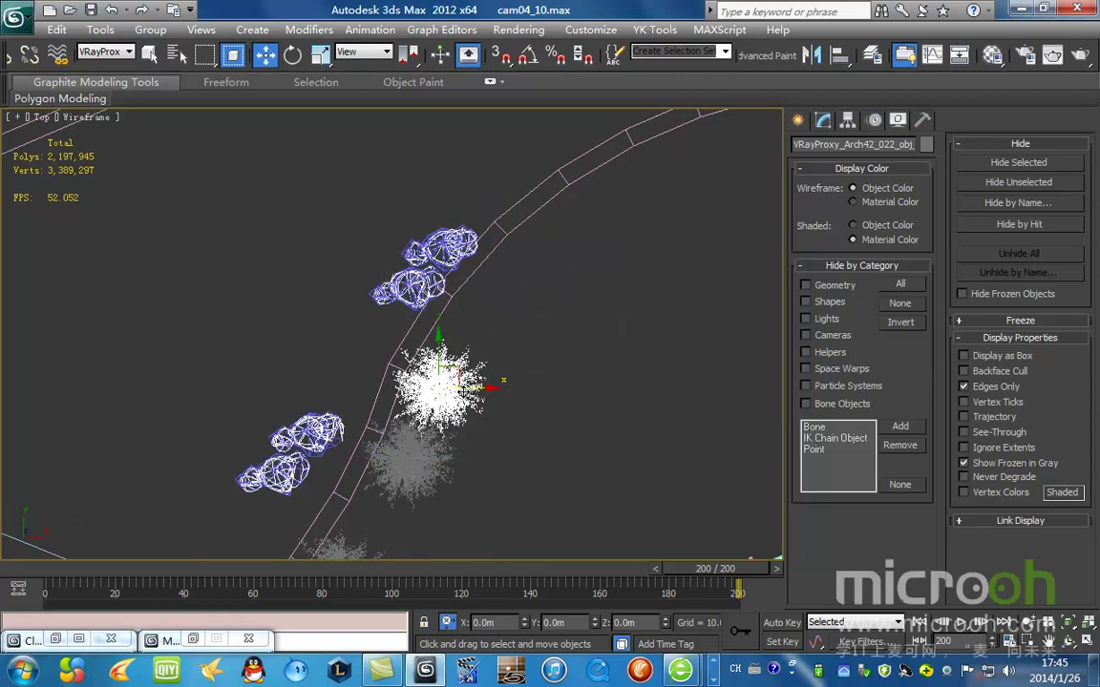
pyautogui.moveTo(439, 382)
pyautogui.keyDown('shift'); pyautogui.mouseDown()
pyautogui.moveTo(552, 198)
pyautogui.moveTo(557, 221)
pyautogui.mouseUp(); pyautogui.keyUp('shift')
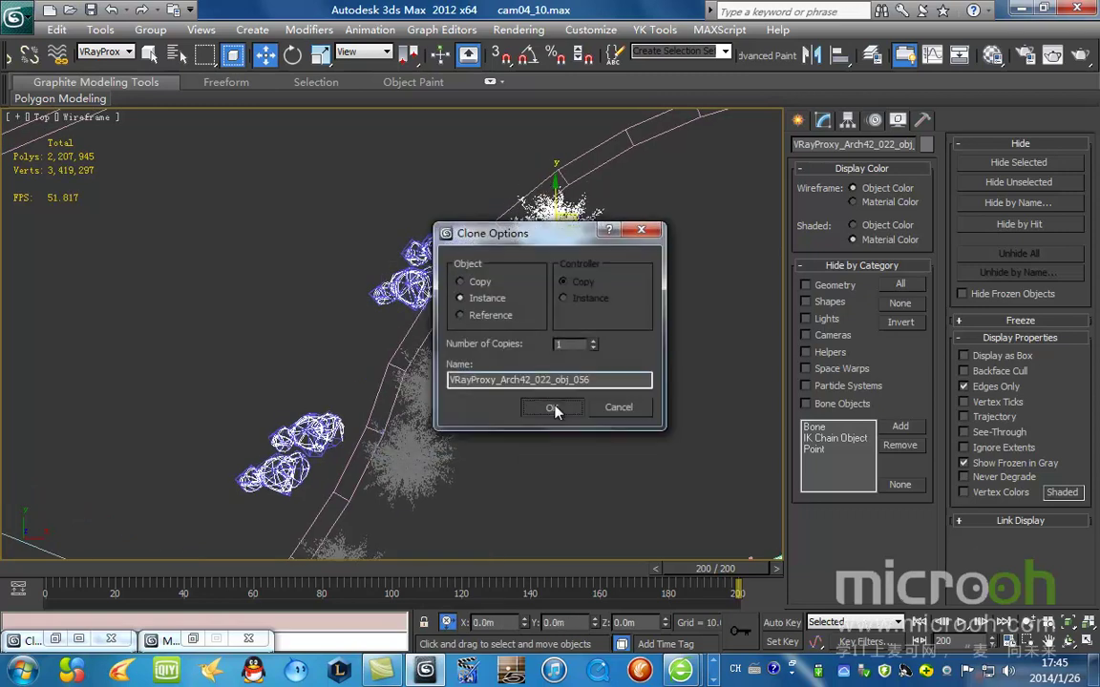
pyautogui.click(552, 408)
pyautogui.scroll(-3, 508, 331)
pyautogui.scroll(3, 465, 296)
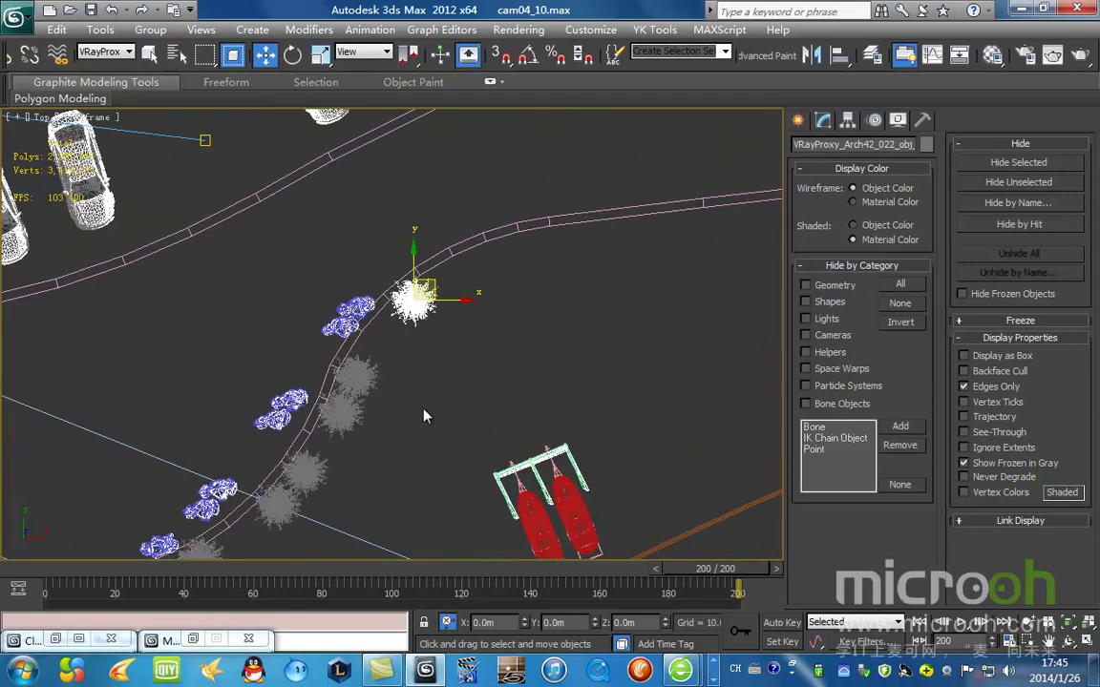
pyautogui.press('c')
pyautogui.moveTo(697, 580); pyautogui.dragTo(245, 548)
pyautogui.rightClick(246, 548)
# Clone two more shrub instances after the last rocks to make a row of three along the bank's curve
pyautogui.press('t')
pyautogui.press('z')
pyautogui.scroll(-3, 430, 401)
pyautogui.moveTo(424, 358); pyautogui.dragTo(487, 220, button='middle')
pyautogui.click(345, 447)
pyautogui.keyDown('shift'); pyautogui.moveTo(345, 447); pyautogui.dragTo(585, 177); pyautogui.keyUp('shift')
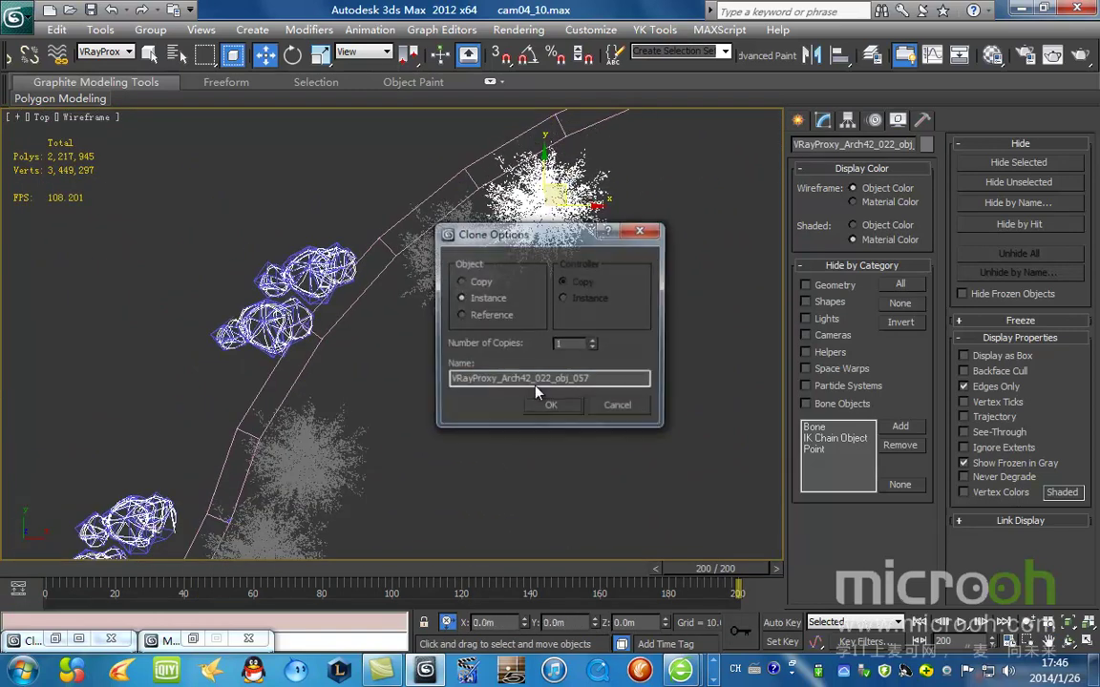
pyautogui.click(558, 406)
pyautogui.moveTo(526, 275); pyautogui.dragTo(345, 388, button='middle')
pyautogui.scroll(-2, 344, 388)
pyautogui.moveTo(380, 325)
pyautogui.keyDown('shift'); pyautogui.mouseDown()
pyautogui.moveTo(455, 265)
pyautogui.moveTo(438, 283)
pyautogui.mouseUp(); pyautogui.keyUp('shift')
pyautogui.press('Return')
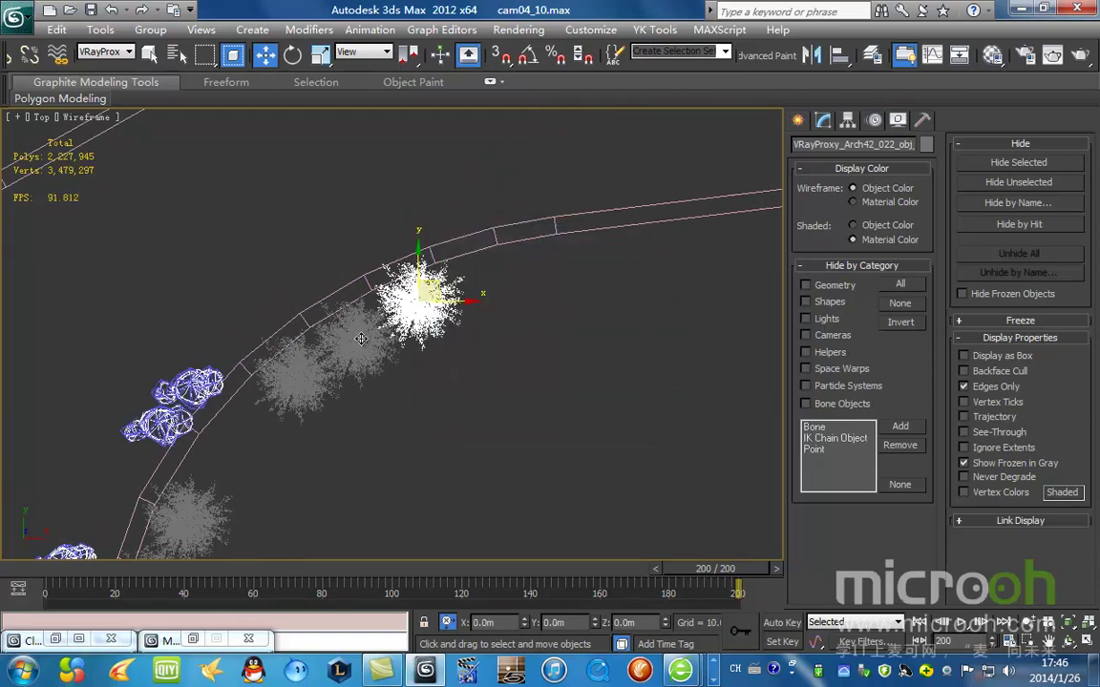
# Clone three shrub instances in a row where the bank straightens, and scrub the camera animation to check them
pyautogui.click(360, 338)
pyautogui.moveTo(361, 338)
pyautogui.keyDown('shift'); pyautogui.mouseDown()
pyautogui.moveTo(602, 240)
pyautogui.moveTo(607, 210)
pyautogui.mouseUp(); pyautogui.keyUp('shift')
pyautogui.click(550, 408)
pyautogui.click(432, 306)
pyautogui.moveTo(477, 302); pyautogui.dragTo(391, 327, button='middle')
pyautogui.moveTo(343, 309)
pyautogui.keyDown('shift'); pyautogui.mouseDown()
pyautogui.moveTo(607, 282)
pyautogui.moveTo(642, 226)
pyautogui.moveTo(691, 248)
pyautogui.mouseUp(); pyautogui.keyUp('shift')
pyautogui.press('Return')
pyautogui.click(559, 412)
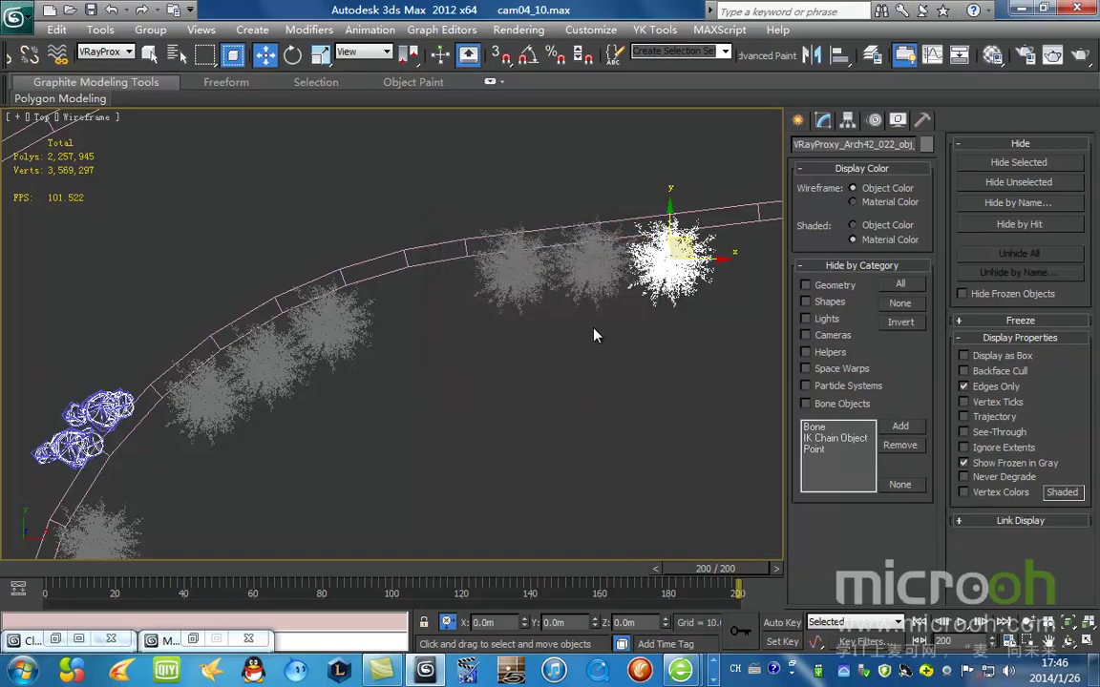
pyautogui.press('c')
pyautogui.moveTo(661, 578); pyautogui.dragTo(229, 586)
pyautogui.rightClick(229, 586)
# Clone two shrub instances further along the straight stretch of the bank to form a separate pair
pyautogui.press('t')
pyautogui.scroll(-6, 535, 382)
pyautogui.click(547, 297)
pyautogui.scroll(3, 455, 364)
pyautogui.click(406, 359)
pyautogui.moveTo(461, 368); pyautogui.dragTo(361, 351, button='middle')
pyautogui.moveTo(360, 351); pyautogui.dragTo(588, 310)
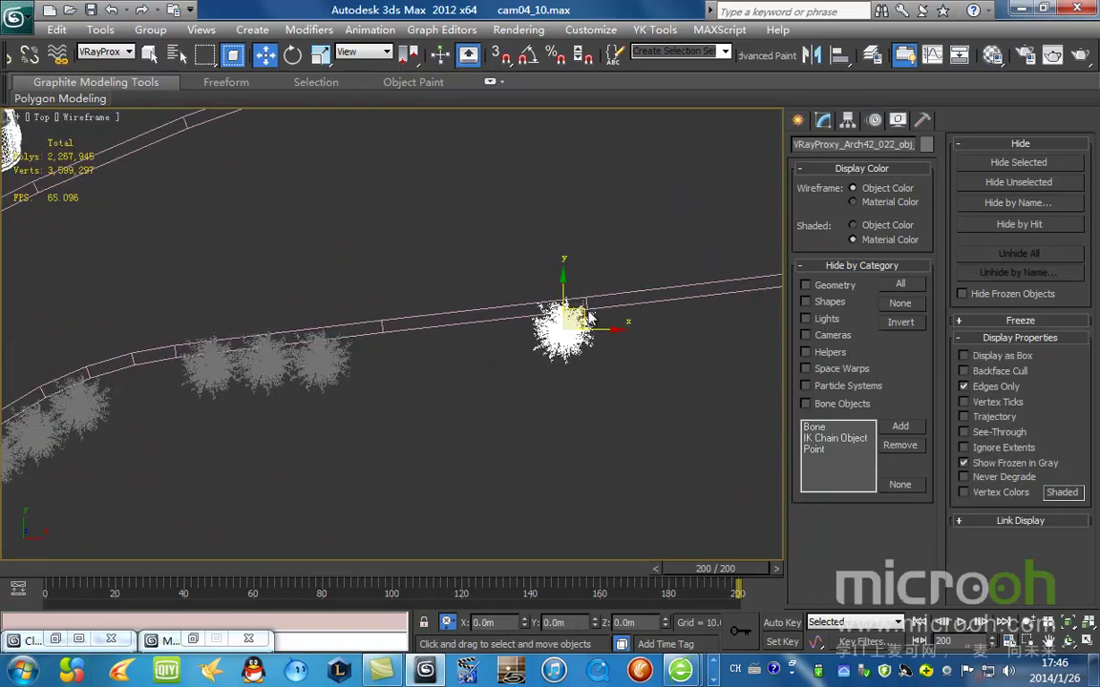
pyautogui.click(490, 380)
pyautogui.click(315, 345)
pyautogui.moveTo(366, 326)
pyautogui.mouseDown()
pyautogui.moveTo(652, 312)
pyautogui.moveTo(549, 331)
pyautogui.moveTo(695, 332)
pyautogui.mouseUp()
pyautogui.click(503, 374)
# Clone three shrub instances beyond that pair, grouped as a tight cluster against the bank edge
pyautogui.keyDown('shift'); pyautogui.moveTo(778, 290); pyautogui.dragTo(775, 291); pyautogui.keyUp('shift')
pyautogui.click(511, 408)
pyautogui.moveTo(650, 397); pyautogui.dragTo(228, 387, button='middle')
pyautogui.click(227, 316)
pyautogui.keyDown('shift'); pyautogui.moveTo(218, 302); pyautogui.dragTo(400, 312); pyautogui.keyUp('shift')
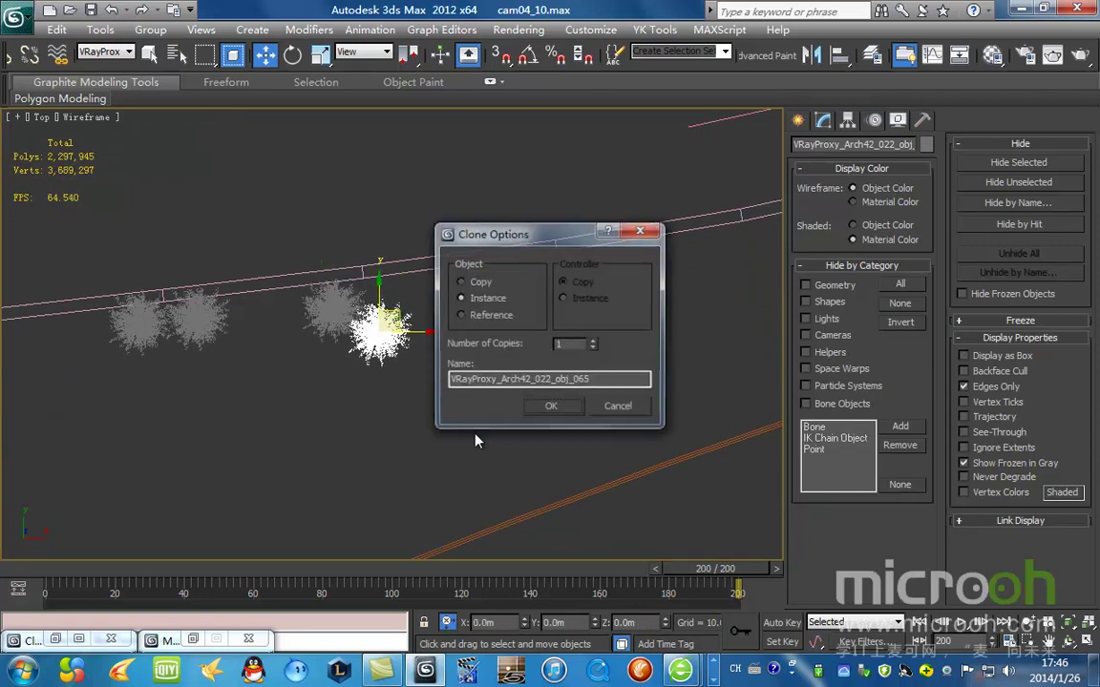
pyautogui.click(541, 395)
pyautogui.keyDown('shift'); pyautogui.moveTo(150, 333); pyautogui.dragTo(428, 318); pyautogui.keyUp('shift')
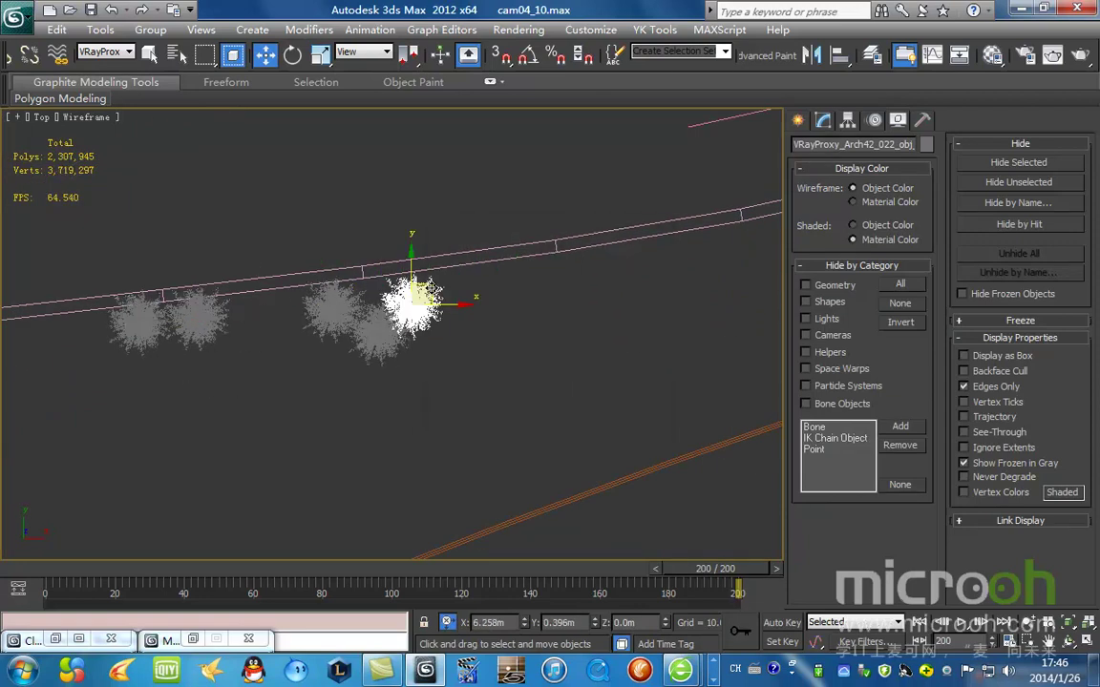
pyautogui.click(545, 403)
# Clone two shrub instances past the cluster of three as the next pair, and rotate the newest one slightly
pyautogui.moveTo(293, 413)
pyautogui.mouseDown()
pyautogui.moveTo(124, 306)
pyautogui.moveTo(587, 234)
pyautogui.mouseUp()
pyautogui.click(504, 370)
pyautogui.moveTo(592, 353); pyautogui.dragTo(494, 423, button='middle')
pyautogui.press('e')
pyautogui.moveTo(536, 317); pyautogui.dragTo(541, 322)
pyautogui.press('w')
# Clone a shrub from the cluster of three as two instances beyond the last pair on the bank
pyautogui.click(287, 368)
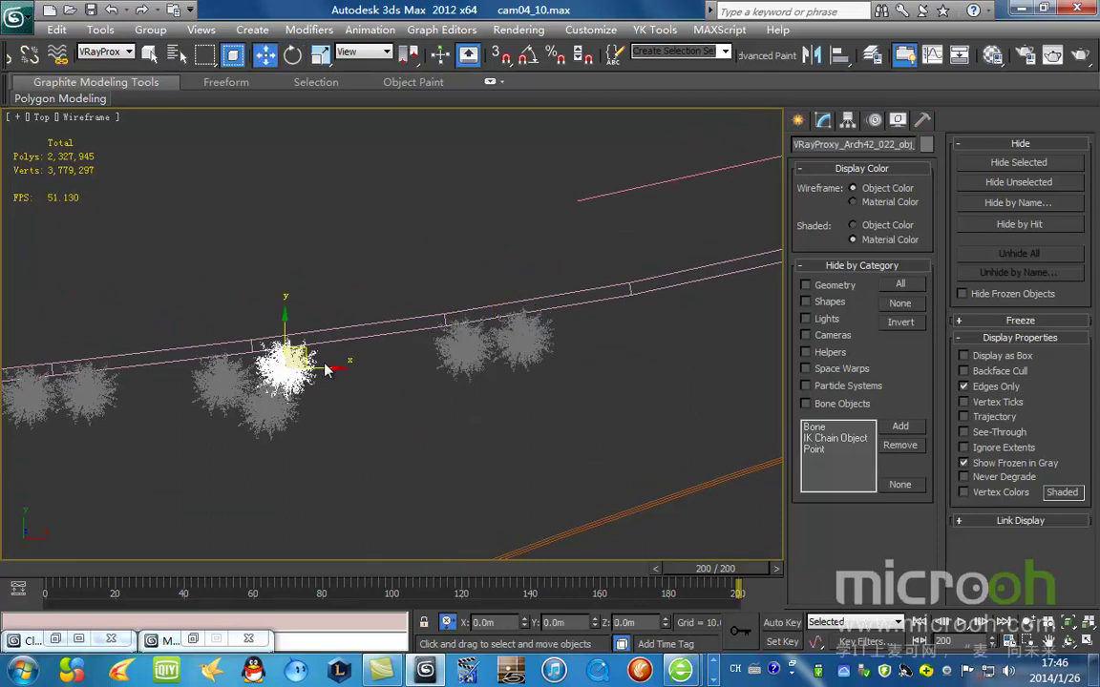
pyautogui.moveTo(303, 349)
pyautogui.keyDown('shift'); pyautogui.mouseDown()
pyautogui.moveTo(722, 278)
pyautogui.moveTo(711, 287)
pyautogui.mouseUp(); pyautogui.keyUp('shift')
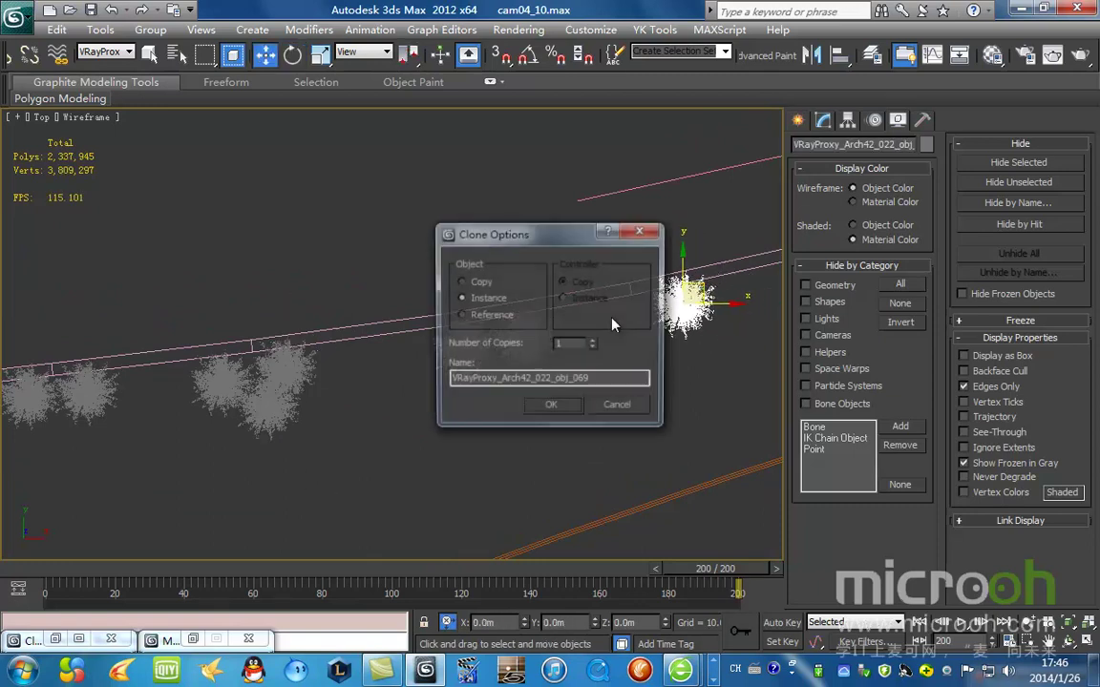
pyautogui.click(555, 409)
pyautogui.moveTo(555, 409); pyautogui.dragTo(341, 431, button='middle')
pyautogui.moveTo(340, 377)
pyautogui.keyDown('shift'); pyautogui.mouseDown()
pyautogui.moveTo(443, 368)
pyautogui.moveTo(551, 339)
pyautogui.mouseUp(); pyautogui.keyUp('shift')
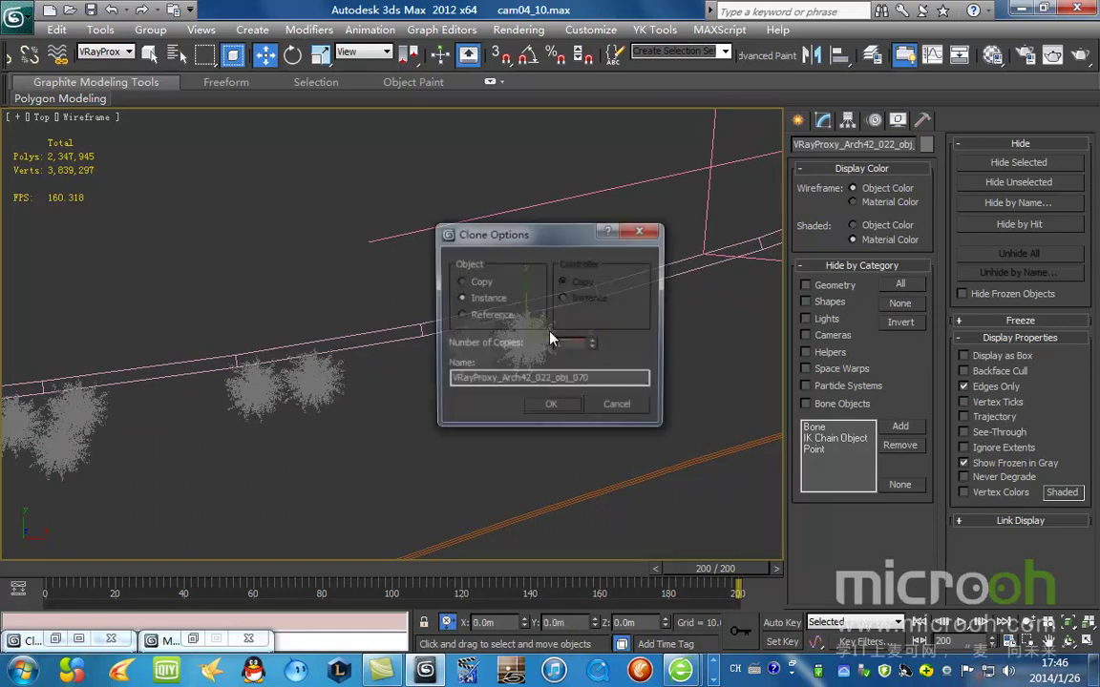
pyautogui.click(564, 409)
# Clone the last two shrubs together as a further pair along the bank toward the bridge
pyautogui.scroll(-3, 572, 355)
pyautogui.scroll(1, 573, 355)
pyautogui.moveTo(576, 291); pyautogui.dragTo(456, 301, button='middle')
pyautogui.scroll(2, 455, 301)
pyautogui.scroll(-3, 455, 302)
pyautogui.press('F3')
pyautogui.scroll(3, 537, 339)
pyautogui.moveTo(552, 267); pyautogui.dragTo(503, 341, button='middle')
pyautogui.press('F3')
pyautogui.moveTo(260, 423)
pyautogui.keyDown('shift'); pyautogui.mouseDown()
pyautogui.moveTo(386, 383)
pyautogui.moveTo(454, 380)
pyautogui.moveTo(457, 399)
pyautogui.mouseUp(); pyautogui.keyUp('shift')
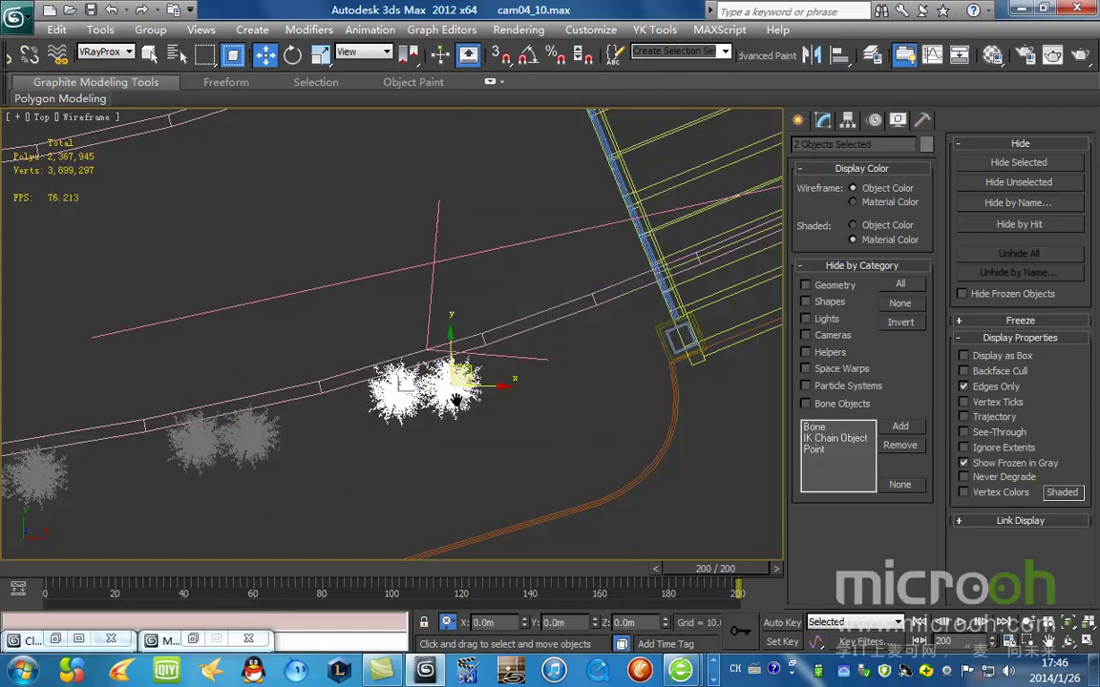
# Clone the last shrub pair as two instances up against the bridge's corner post, following the bank's curve
pyautogui.moveTo(456, 399); pyautogui.dragTo(502, 429, button='middle')
pyautogui.press('e')
pyautogui.moveTo(496, 386); pyautogui.dragTo(688, 339)
pyautogui.click(554, 409)
pyautogui.scroll(-6, 512, 278)
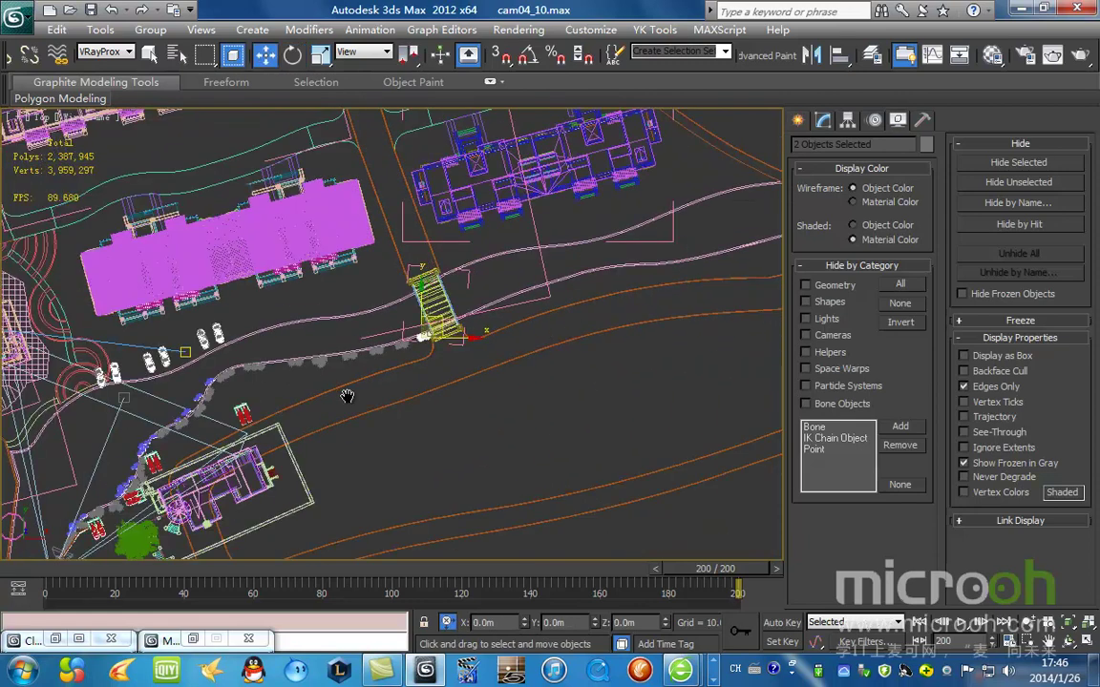
# Move the timeline to frame 196 and check the near-bank shrubs through Camera04 and in the shaded top view
pyautogui.press('c')
pyautogui.press('F3')
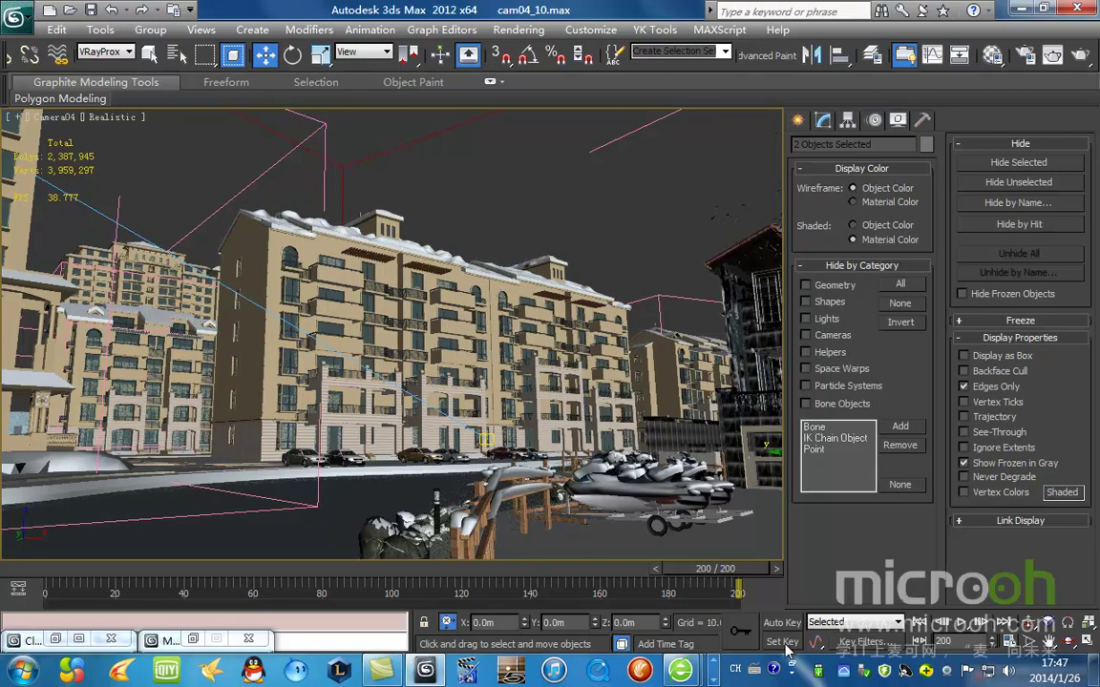
pyautogui.moveTo(733, 574); pyautogui.dragTo(724, 614)
pyautogui.press('t')
pyautogui.scroll(-8, 466, 303)
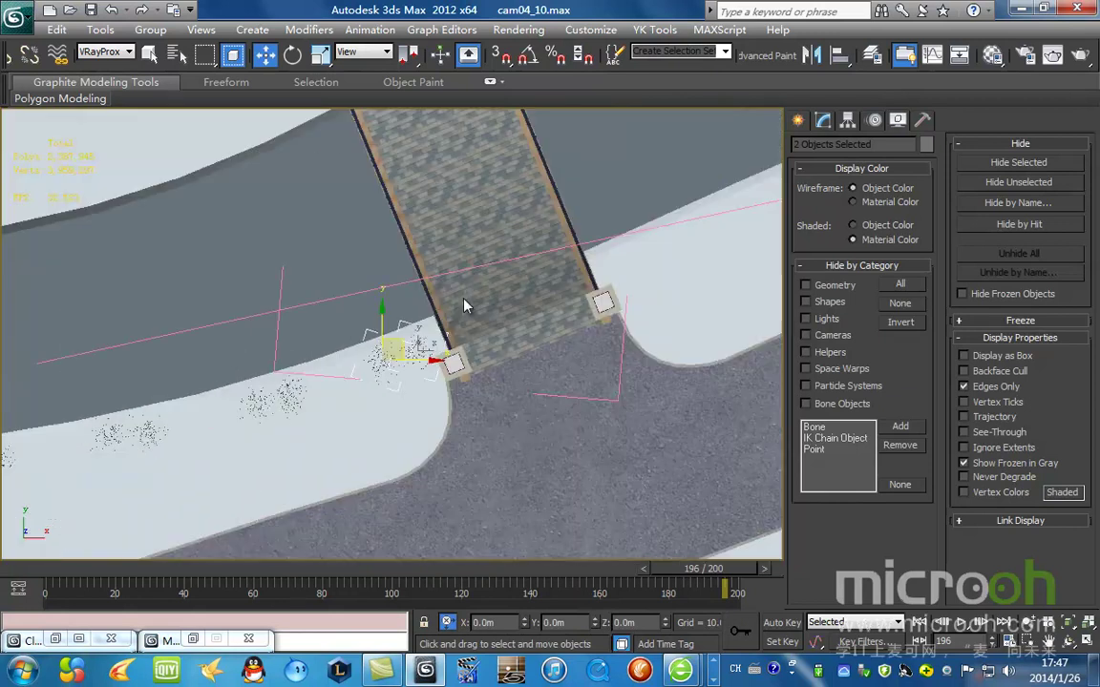
pyautogui.press('F3')
pyautogui.click(375, 302)
# Examine the near-bank shrub row in the top wireframe view, from the bridge back to the villa and the opposite shore
pyautogui.moveTo(285, 283); pyautogui.dragTo(695, 255, button='middle')
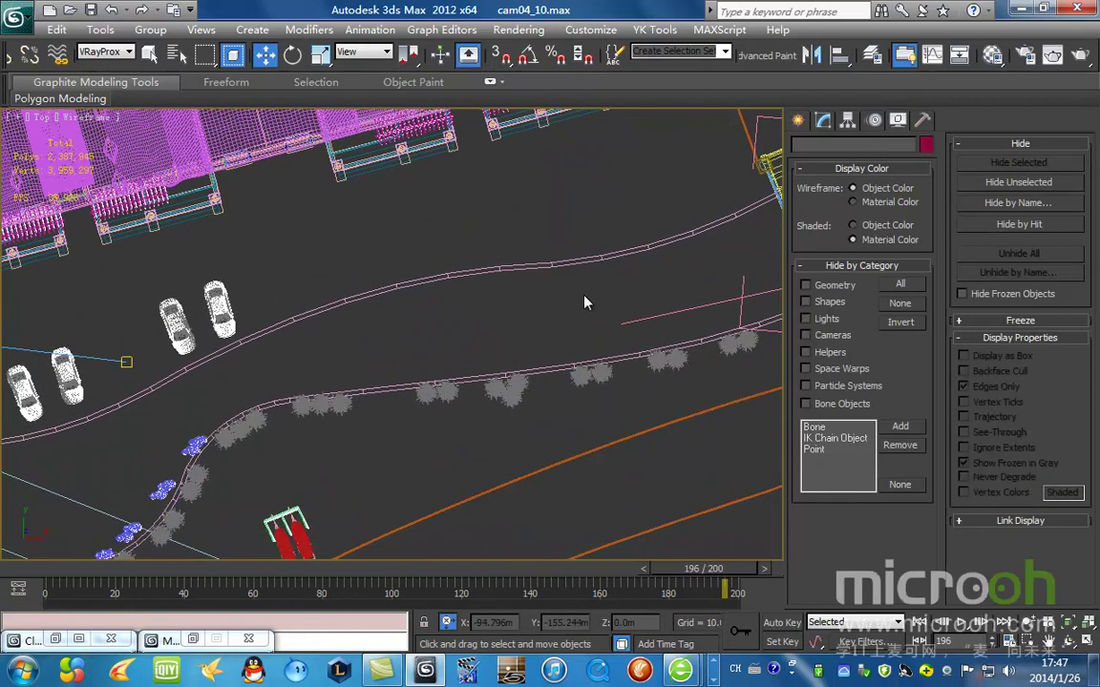
pyautogui.moveTo(584, 293); pyautogui.dragTo(191, 350, button='middle')
pyautogui.scroll(2, 518, 285)
pyautogui.moveTo(560, 266); pyautogui.dragTo(549, 285, button='middle')
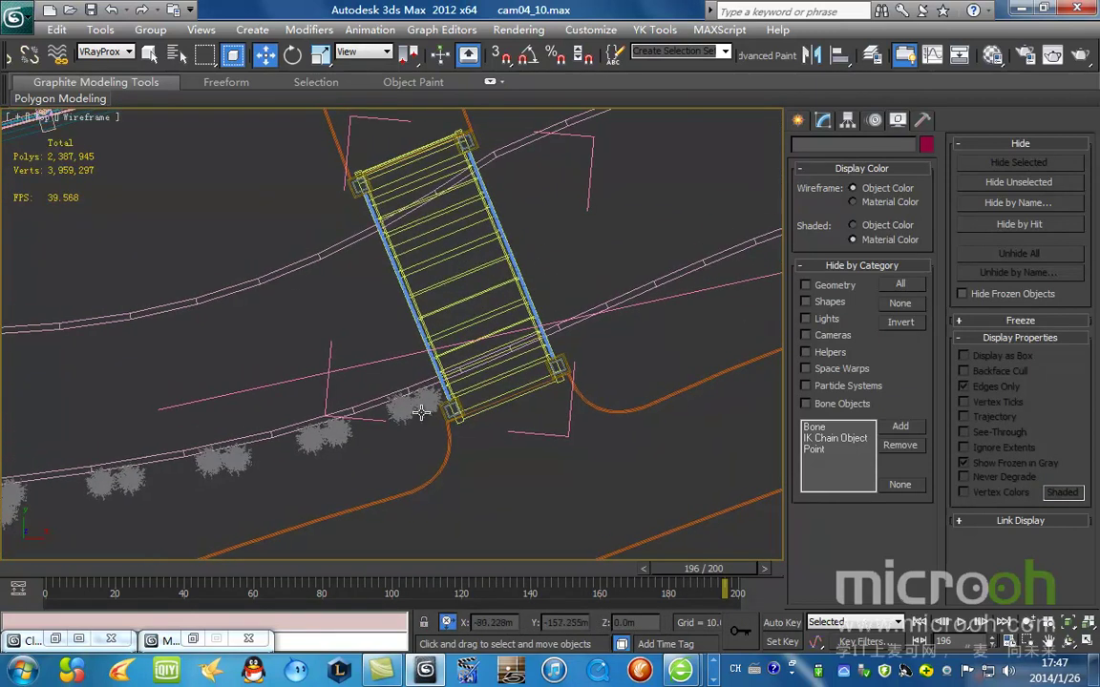
pyautogui.moveTo(341, 292); pyautogui.dragTo(828, 206, button='middle')
pyautogui.scroll(-2, 659, 289)
pyautogui.moveTo(358, 381); pyautogui.dragTo(772, 246, button='middle')
pyautogui.scroll(-2, 548, 317)
pyautogui.scroll(3, 320, 377)
pyautogui.moveTo(320, 376); pyautogui.dragTo(399, 302, button='middle')
pyautogui.scroll(-4, 441, 302)
pyautogui.scroll(2, 319, 368)
pyautogui.moveTo(395, 416); pyautogui.dragTo(353, 365, button='middle')
pyautogui.scroll(2, 508, 445)
# Clone a near-bank shrub beside the villa as an instance onto the opposite bank, and position it at the shoreline corner
pyautogui.click(599, 394)
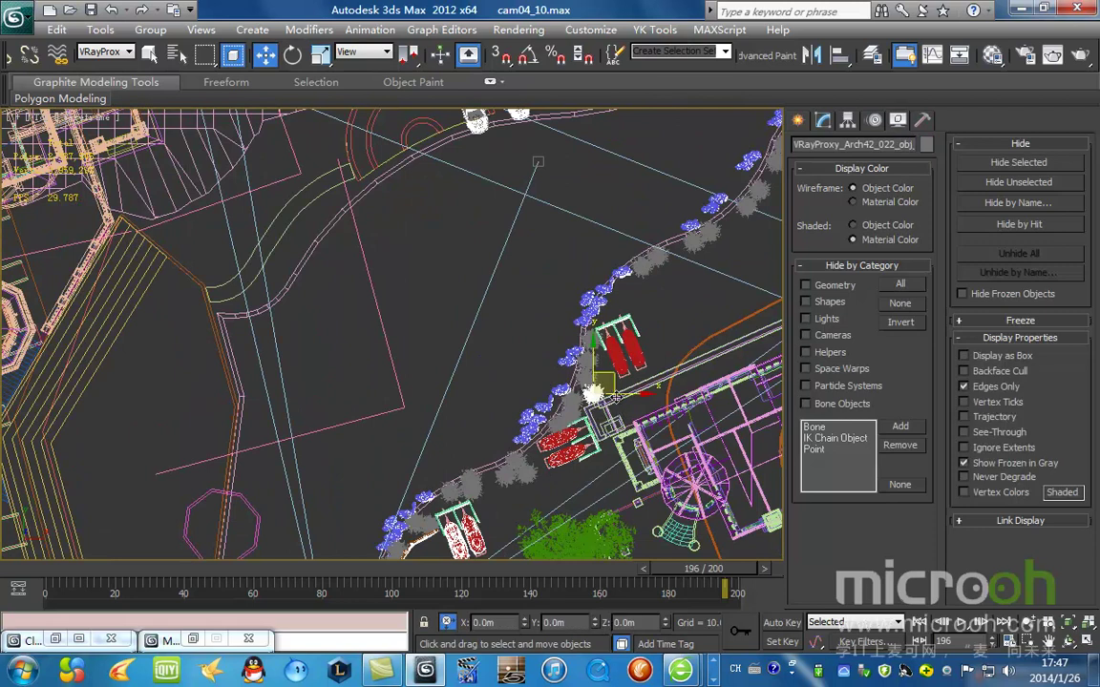
pyautogui.keyDown('shift'); pyautogui.moveTo(250, 222); pyautogui.dragTo(245, 229); pyautogui.keyUp('shift')
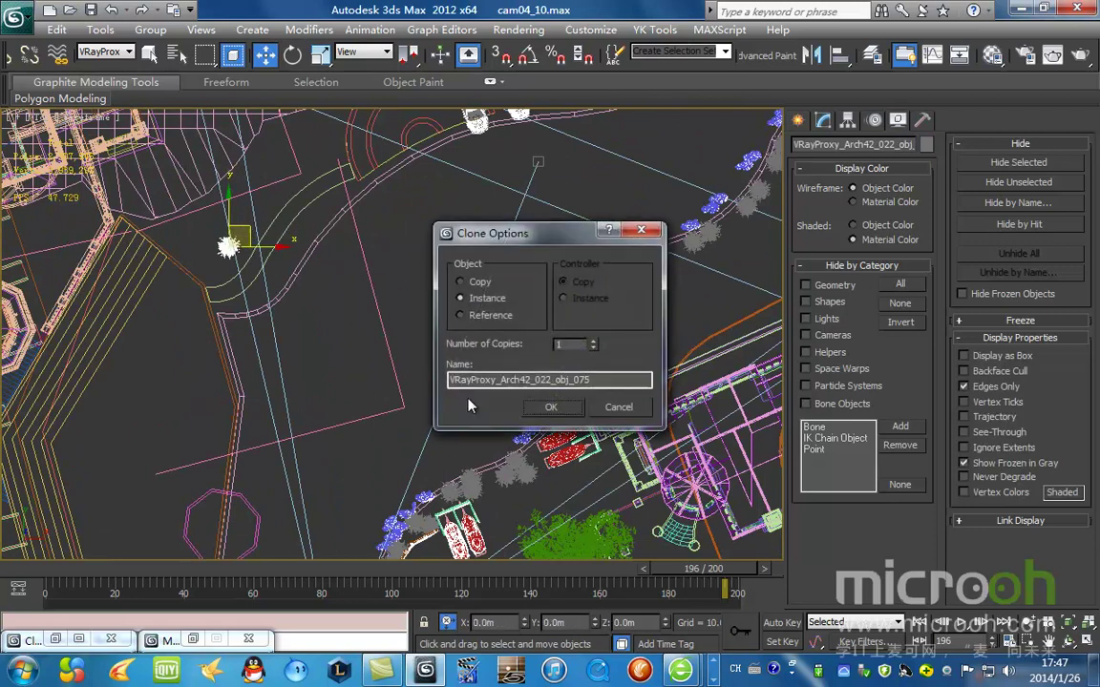
pyautogui.click(549, 406)
pyautogui.scroll(5, 356, 287)
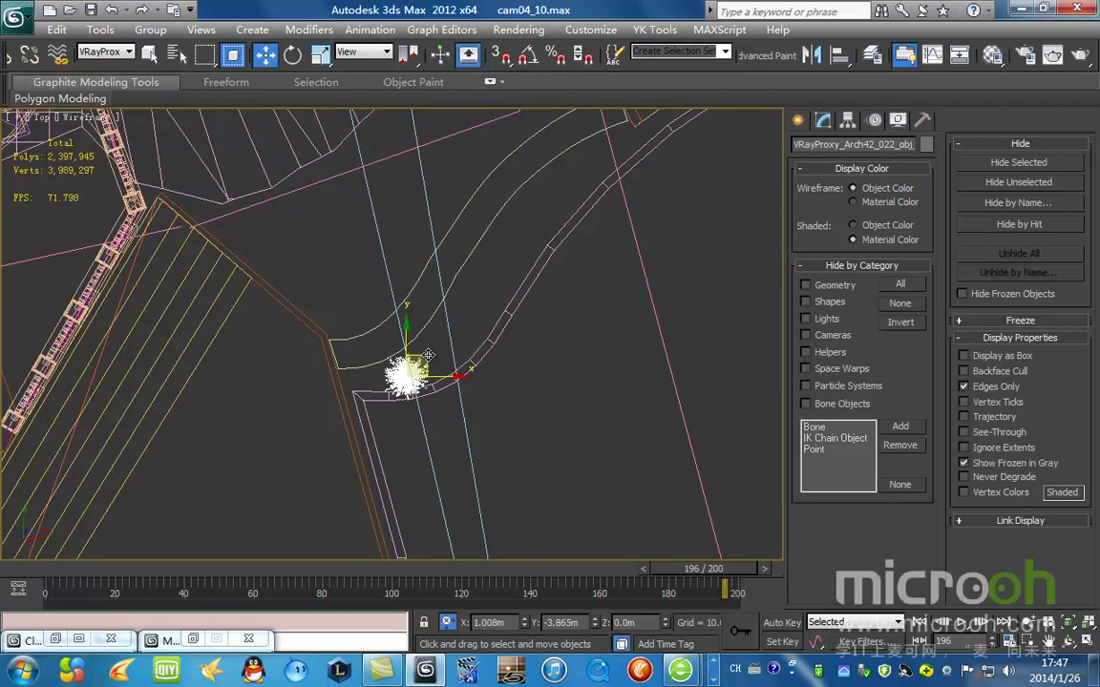
pyautogui.moveTo(421, 355); pyautogui.dragTo(426, 355)
pyautogui.scroll(5, 429, 367)
pyautogui.press('F3')
# Clone three more shrub instances on the opposite bank, two beside the corner shrub and one farther along the edge
pyautogui.moveTo(448, 423)
pyautogui.keyDown('shift'); pyautogui.mouseDown()
pyautogui.moveTo(513, 425)
pyautogui.moveTo(592, 277)
pyautogui.moveTo(659, 336)
pyautogui.mouseUp(); pyautogui.keyUp('shift')
pyautogui.click(512, 407)
pyautogui.press('F3')
pyautogui.click(550, 410)
pyautogui.scroll(-3, 675, 382)
pyautogui.moveTo(675, 382); pyautogui.dragTo(335, 417, button='middle')
pyautogui.moveTo(299, 391)
pyautogui.keyDown('shift'); pyautogui.mouseDown()
pyautogui.moveTo(405, 221)
pyautogui.moveTo(395, 242)
pyautogui.moveTo(405, 237)
pyautogui.mouseUp(); pyautogui.keyUp('shift')
pyautogui.click(552, 408)
# Clone two shrub instances along the curved paving up to the circular plaza's edge
pyautogui.moveTo(449, 224); pyautogui.dragTo(385, 374, button='middle')
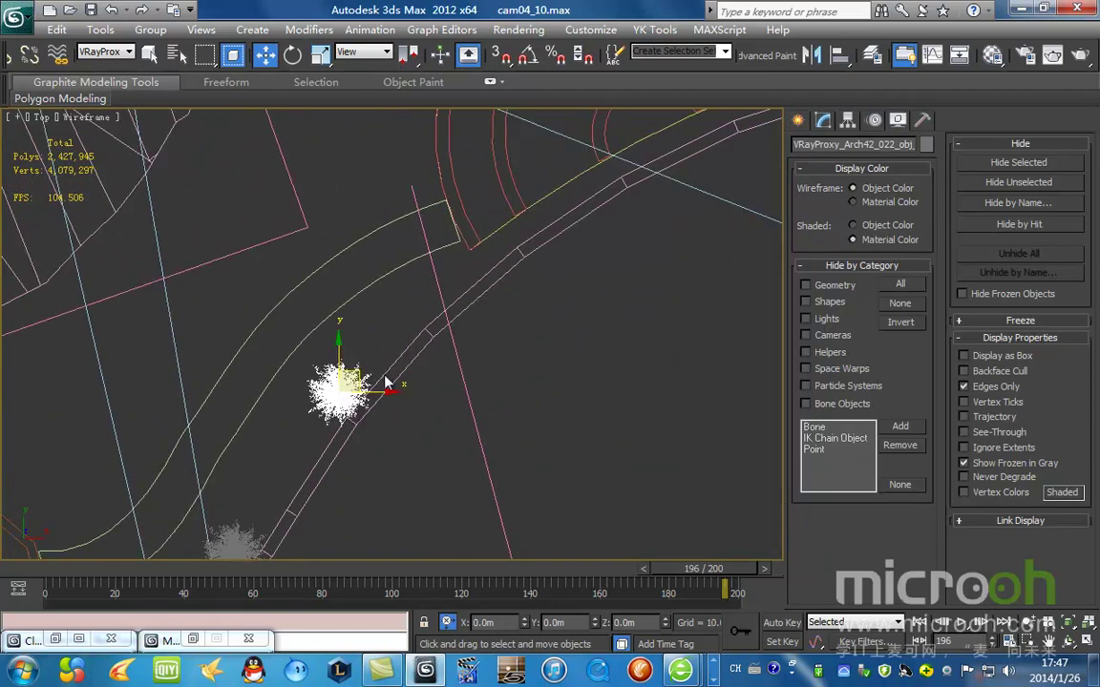
pyautogui.keyDown('shift'); pyautogui.moveTo(360, 372); pyautogui.dragTo(505, 234); pyautogui.keyUp('shift')
pyautogui.click(499, 372)
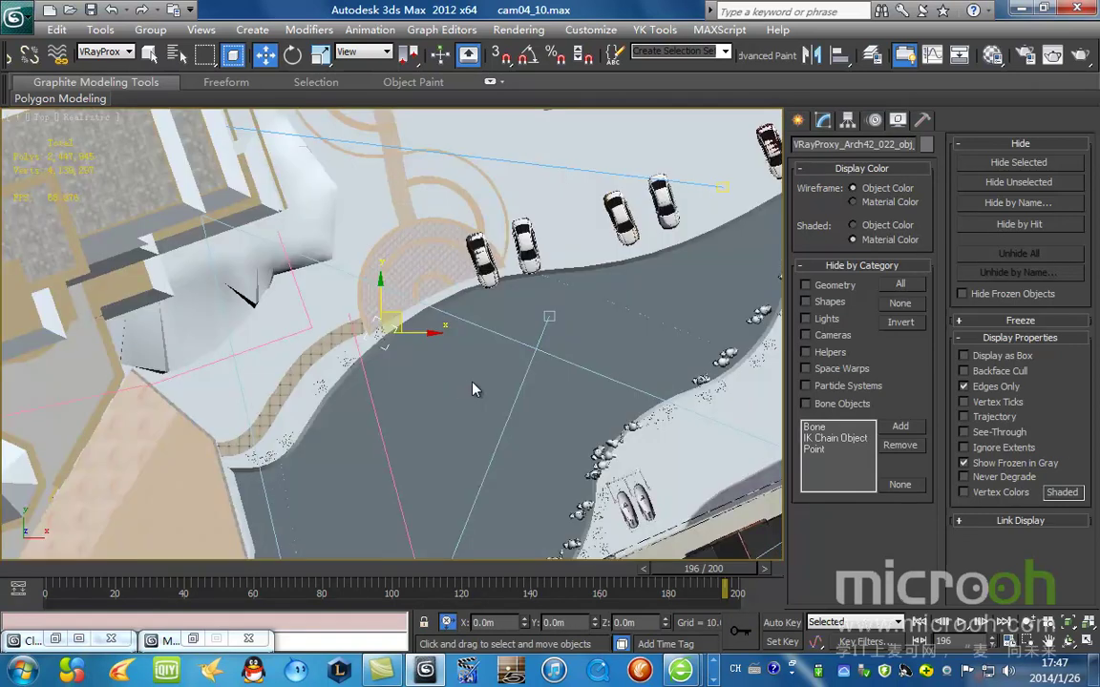
pyautogui.scroll(3, 400, 321)
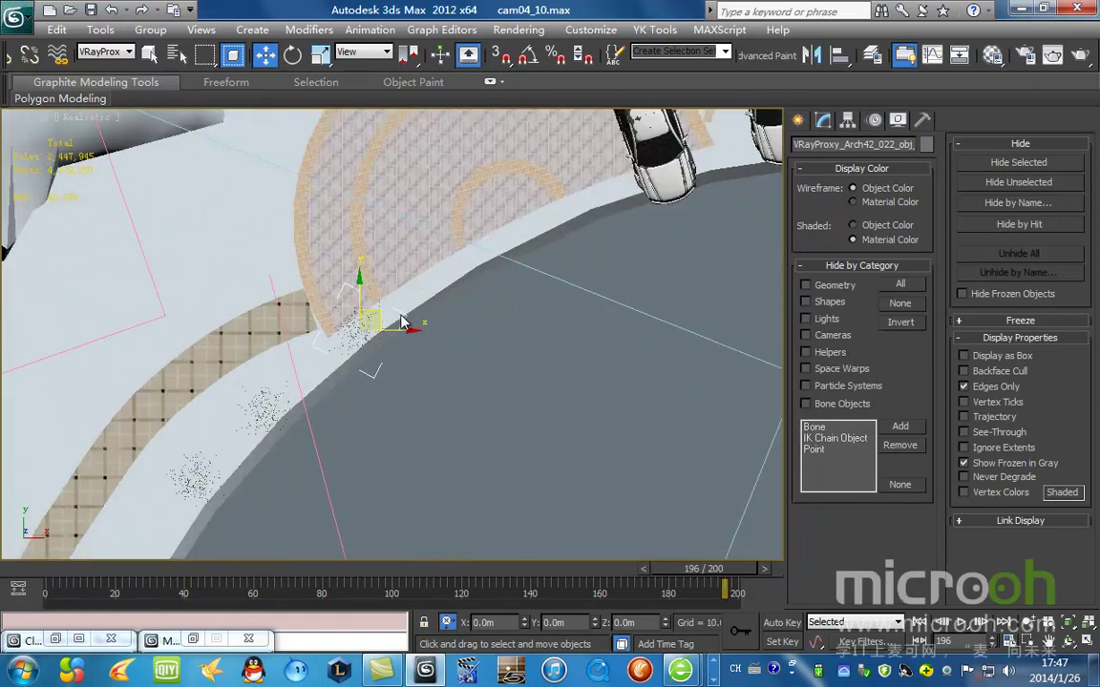
pyautogui.moveTo(421, 349); pyautogui.dragTo(378, 434, button='middle')
pyautogui.press('F3')
# Clone two shrub instances along the plaza's bank edge, placing the second between the first pair of parked cars
pyautogui.keyDown('shift'); pyautogui.moveTo(322, 410); pyautogui.dragTo(430, 320); pyautogui.keyUp('shift')
pyautogui.click(565, 412)
pyautogui.moveTo(449, 329)
pyautogui.mouseDown()
pyautogui.moveTo(637, 299)
pyautogui.moveTo(709, 220)
pyautogui.mouseUp()
pyautogui.click(553, 409)
# Clone four shrub instances as a loose cluster between the first and second pairs of parked cars
pyautogui.moveTo(645, 298); pyautogui.dragTo(134, 397, button='middle')
pyautogui.moveTo(181, 330)
pyautogui.keyDown('shift'); pyautogui.mouseDown()
pyautogui.moveTo(315, 283)
pyautogui.moveTo(351, 313)
pyautogui.moveTo(391, 277)
pyautogui.moveTo(462, 289)
pyautogui.moveTo(482, 279)
pyautogui.mouseUp(); pyautogui.keyUp('shift')
pyautogui.click(551, 406)
pyautogui.click(557, 409)
pyautogui.click(551, 408)
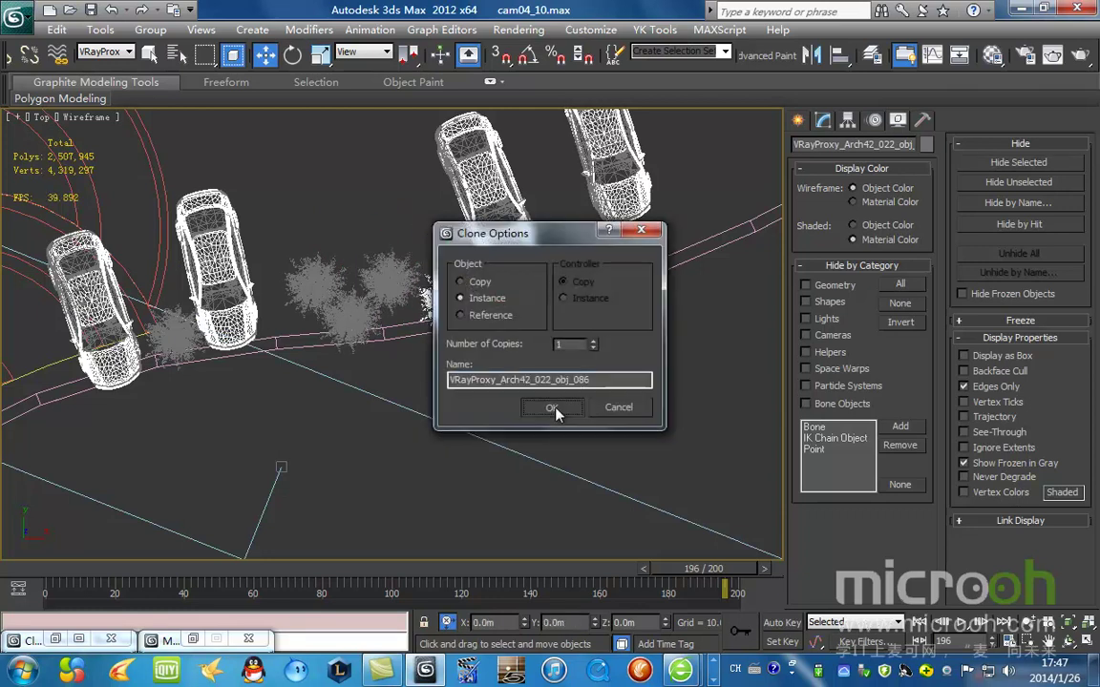
pyautogui.click(554, 408)
# Clone a shrub from that cluster as one instance at the bank edge by the second pair of parked cars
pyautogui.scroll(-5, 408, 339)
pyautogui.scroll(4, 377, 331)
pyautogui.scroll(2, 377, 332)
pyautogui.moveTo(376, 366); pyautogui.dragTo(272, 288)
pyautogui.moveTo(463, 307); pyautogui.dragTo(347, 370, button='middle')
pyautogui.click(392, 335)
pyautogui.click(284, 374)
pyautogui.moveTo(283, 372)
pyautogui.keyDown('shift'); pyautogui.mouseDown()
pyautogui.moveTo(329, 339)
pyautogui.moveTo(410, 336)
pyautogui.mouseUp(); pyautogui.keyUp('shift')
pyautogui.click(555, 409)
pyautogui.moveTo(300, 451); pyautogui.dragTo(274, 386)
# Clone four shrub instances in a row along the bank between the second and third pairs of parked cars
pyautogui.moveTo(458, 383); pyautogui.dragTo(324, 423, button='middle')
pyautogui.keyDown('shift'); pyautogui.moveTo(152, 393); pyautogui.dragTo(441, 304); pyautogui.keyUp('shift')
pyautogui.moveTo(272, 363)
pyautogui.keyDown('shift'); pyautogui.mouseDown()
pyautogui.moveTo(390, 327)
pyautogui.moveTo(485, 277)
pyautogui.mouseUp(); pyautogui.keyUp('shift')
pyautogui.click(482, 405)
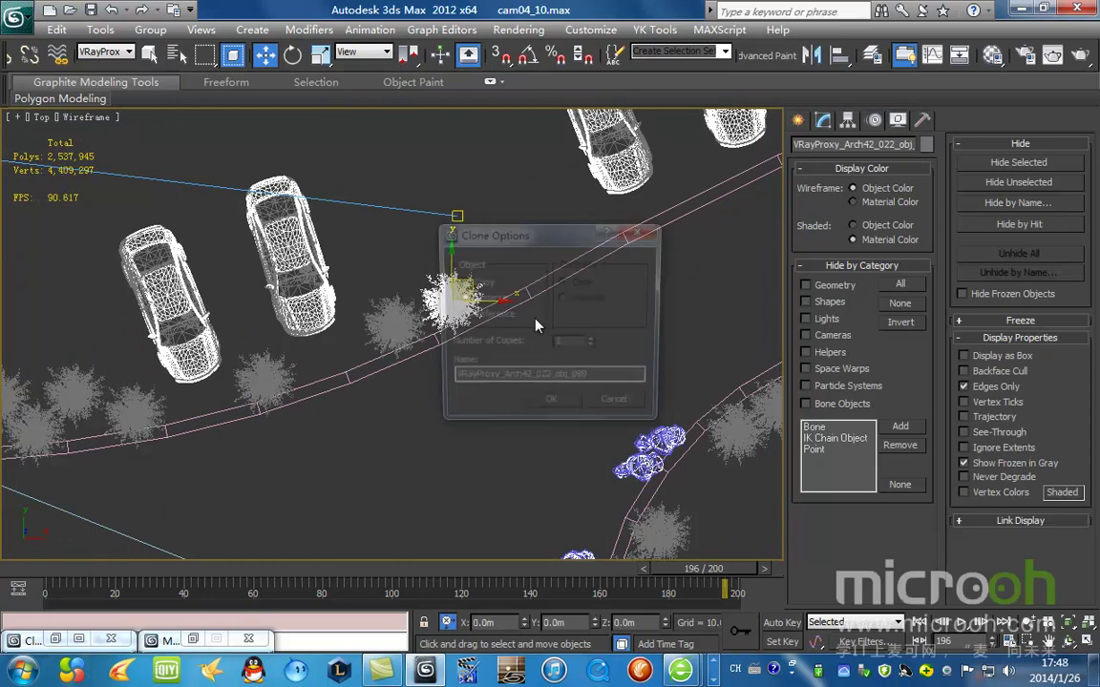
pyautogui.click(575, 400)
pyautogui.moveTo(503, 276); pyautogui.dragTo(475, 347, button='middle')
pyautogui.keyDown('shift'); pyautogui.moveTo(439, 357); pyautogui.dragTo(554, 299); pyautogui.keyUp('shift')
pyautogui.click(553, 406)
pyautogui.click(563, 407)
# Check the shrubs on the opposite bank from an orbited view and through Camera04
pyautogui.scroll(-4, 461, 288)
pyautogui.keyDown('alt'); pyautogui.moveTo(461, 288); pyautogui.dragTo(479, 221, button='middle'); pyautogui.keyUp('alt')
pyautogui.scroll(3, 422, 340)
pyautogui.keyDown('alt'); pyautogui.moveTo(422, 339); pyautogui.dragTo(430, 346, button='middle'); pyautogui.keyUp('alt')
pyautogui.press('c')
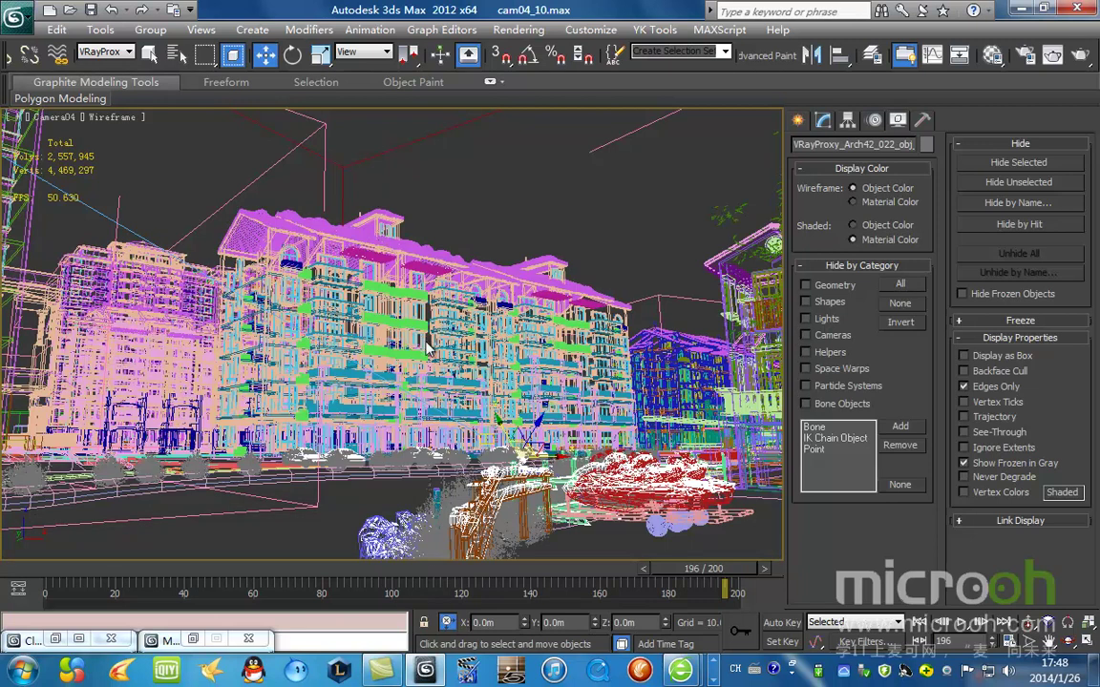
# Select the proxies similar to the selected shrub in the top view and isolate them
pyautogui.press('t')
pyautogui.hotkey('ctrl', 'q')
pyautogui.hotkey('alt', 'q')
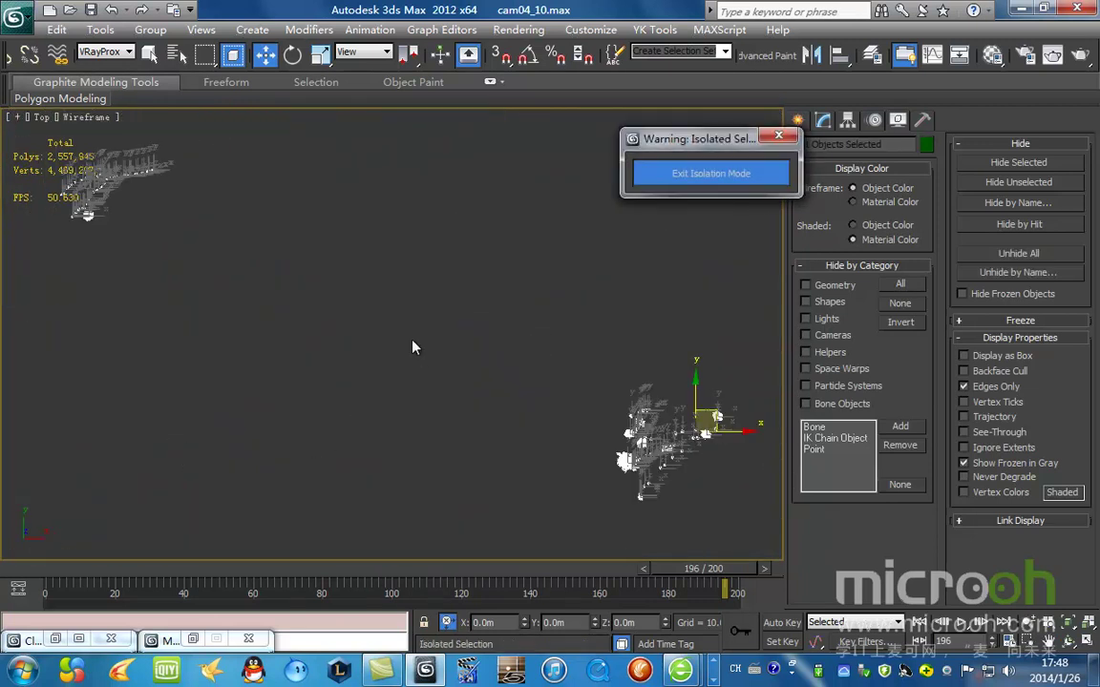
pyautogui.click(288, 326)
pyautogui.moveTo(280, 319); pyautogui.dragTo(282, 341, button='middle')
pyautogui.scroll(2, 532, 415)
pyautogui.moveTo(649, 446); pyautogui.dragTo(417, 395, button='middle')
pyautogui.scroll(3, 417, 395)
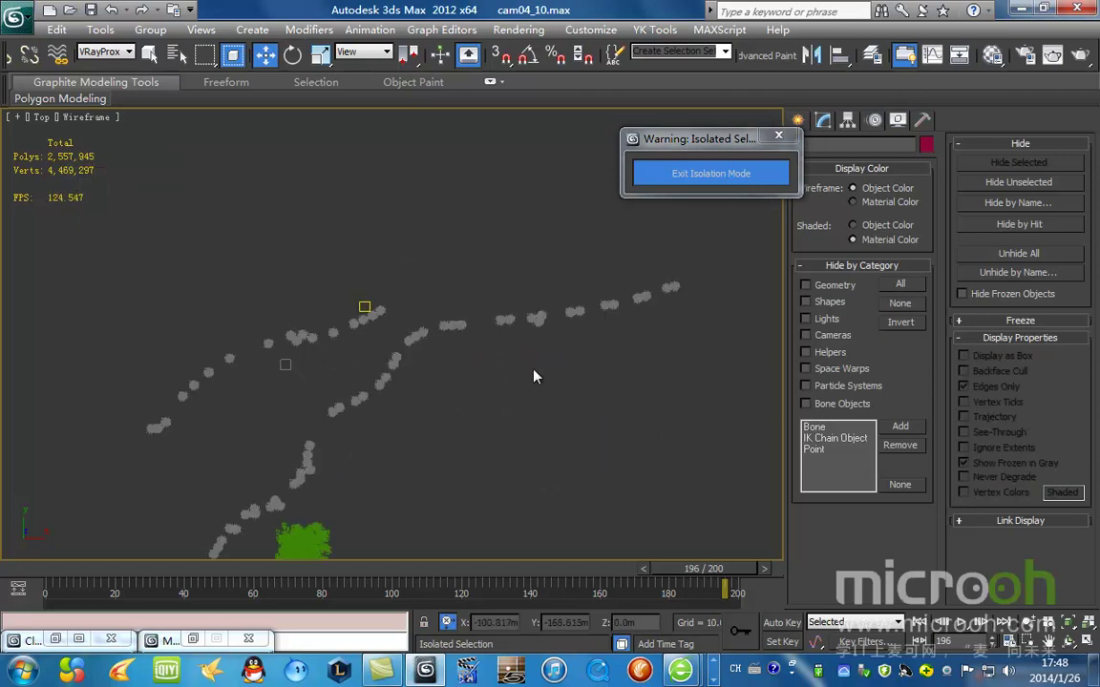
# Select all the shrubs along both banks, adding the missed ones near the tree, and toggle their isolation
pyautogui.scroll(-3, 592, 320)
pyautogui.moveTo(171, 434); pyautogui.dragTo(172, 431)
pyautogui.scroll(4, 458, 343)
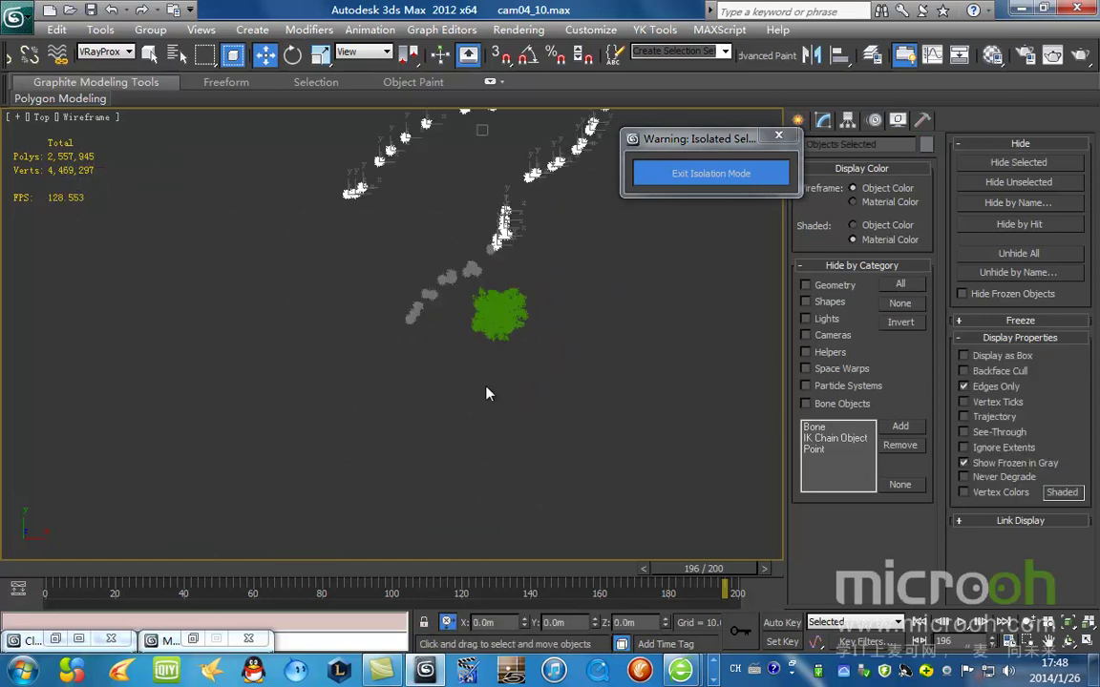
pyautogui.scroll(3, 537, 238)
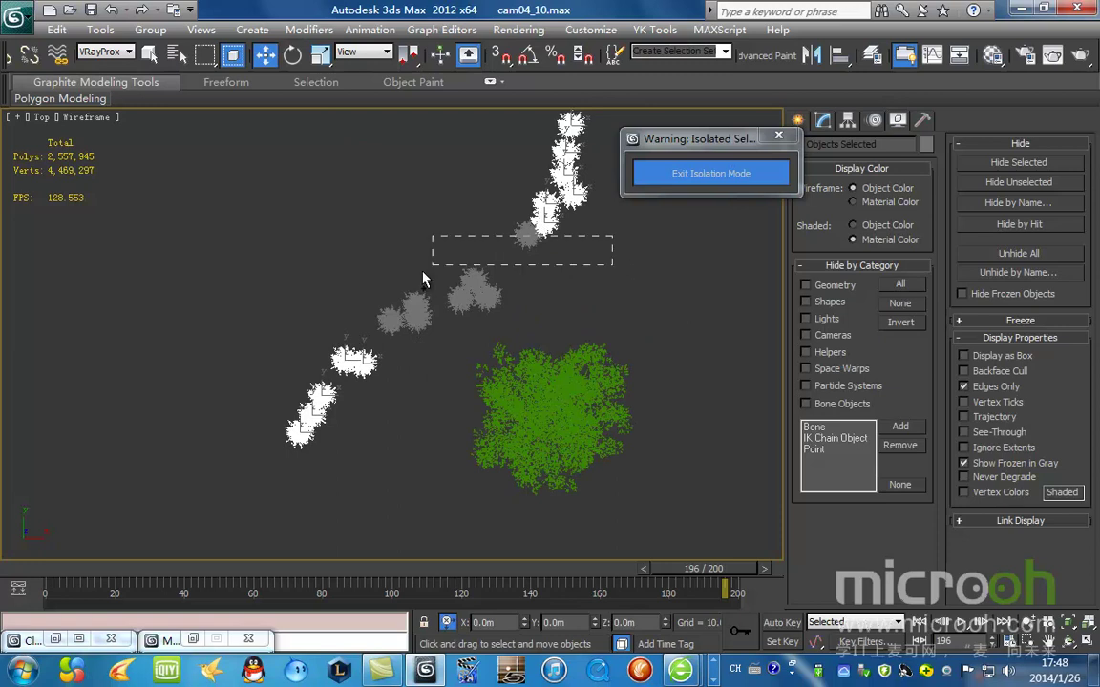
pyautogui.hotkey('alt', 'q')
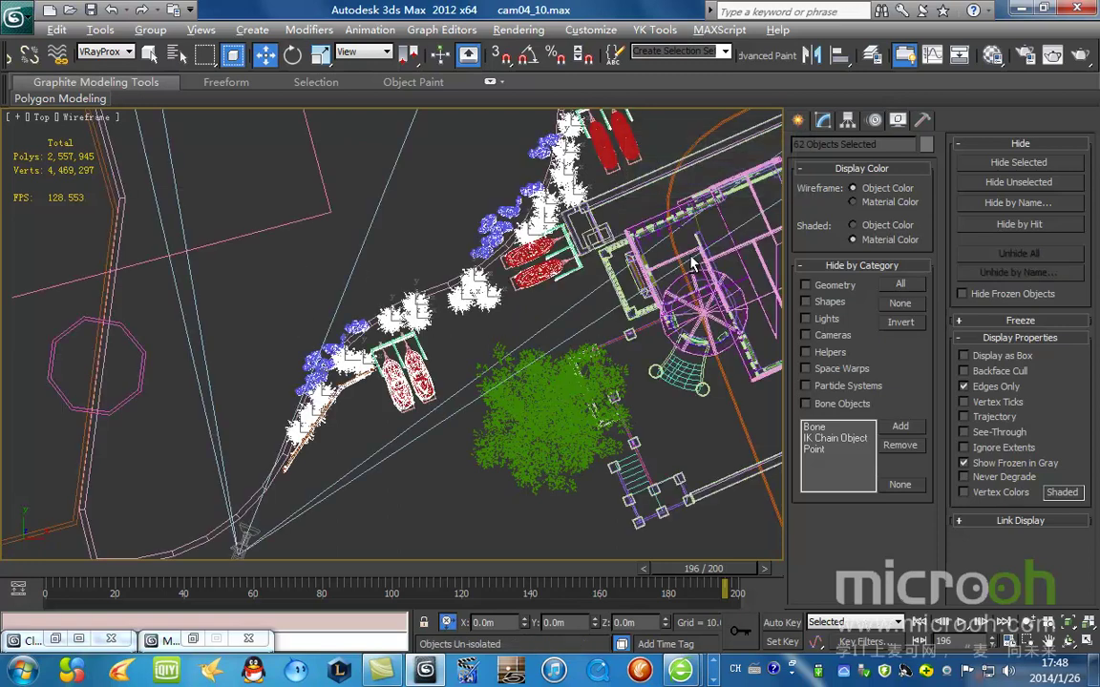
# Set the object color of all selected bank shrubs to dark red, and exit isolation mode
pyautogui.click(922, 144)
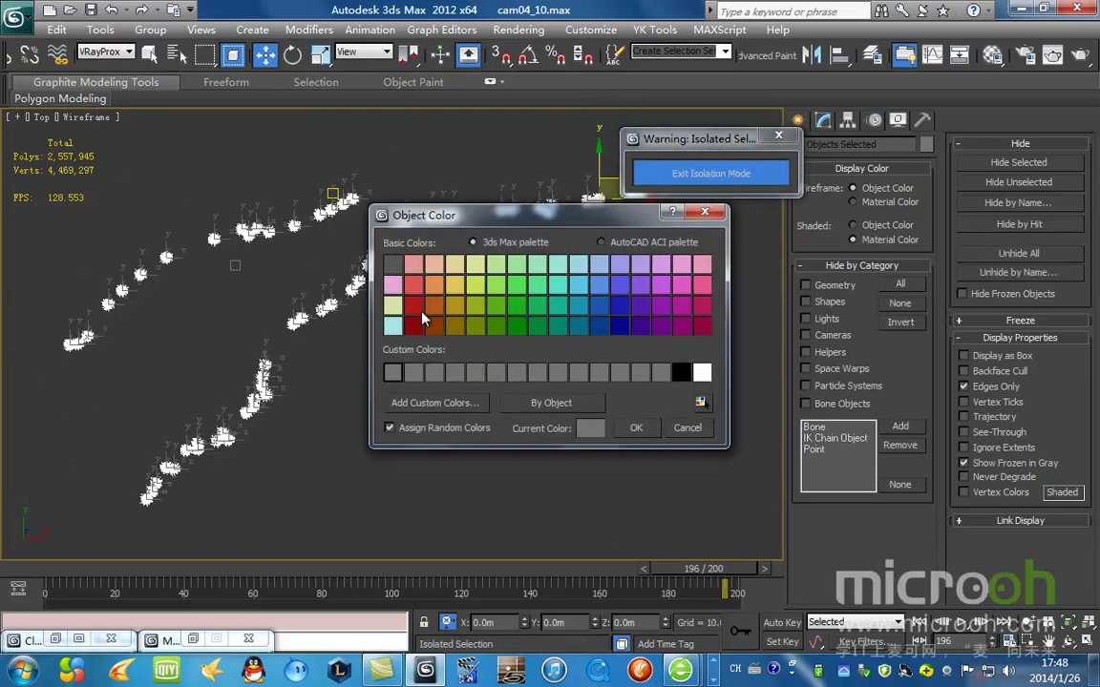
pyautogui.click(636, 428)
pyautogui.scroll(2, 252, 282)
pyautogui.click(706, 173)
pyautogui.scroll(3, 466, 162)
# Clone the end shrub of the row of four as two instances, one by the third car pair and one past it
pyautogui.moveTo(466, 162); pyautogui.dragTo(384, 469, button='middle')
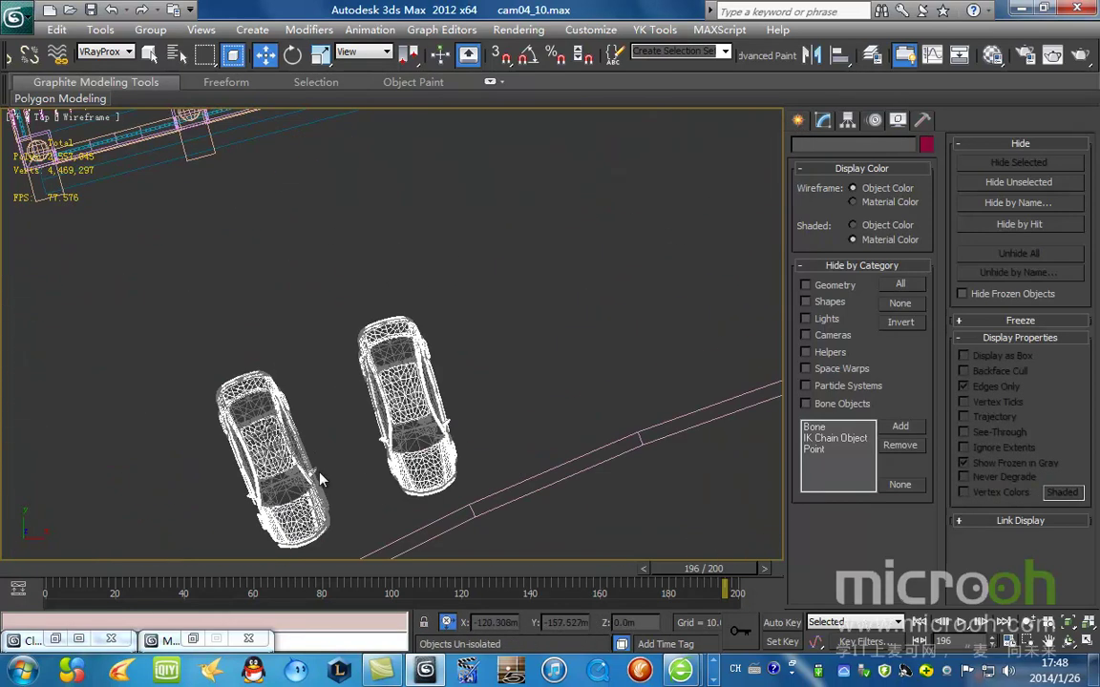
pyautogui.moveTo(286, 500); pyautogui.dragTo(411, 307, button='middle')
pyautogui.click(366, 406)
pyautogui.moveTo(366, 406); pyautogui.dragTo(253, 429, button='middle')
pyautogui.moveTo(253, 430)
pyautogui.keyDown('shift'); pyautogui.mouseDown()
pyautogui.moveTo(421, 339)
pyautogui.moveTo(434, 351)
pyautogui.moveTo(593, 265)
pyautogui.mouseUp(); pyautogui.keyUp('shift')
pyautogui.click(551, 398)
pyautogui.click(568, 402)
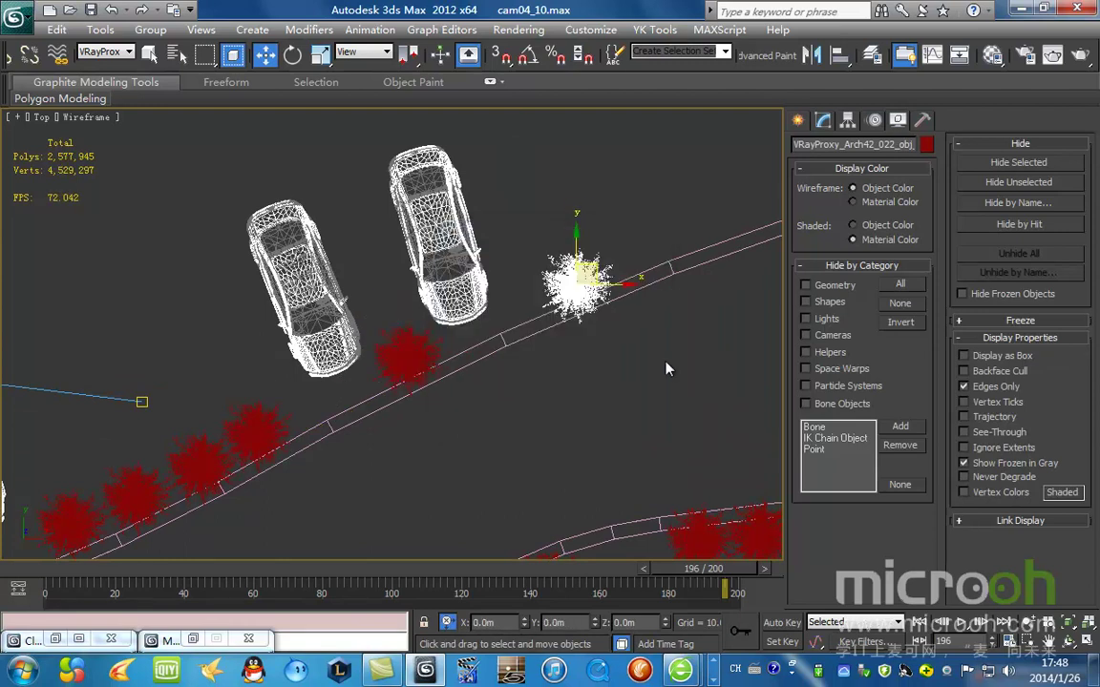
# Clone two shrub instances beside the one past the third car pair, forming a group of three
pyautogui.moveTo(558, 234); pyautogui.dragTo(357, 284, button='middle')
pyautogui.keyDown('shift'); pyautogui.moveTo(392, 316); pyautogui.dragTo(506, 275); pyautogui.keyUp('shift')
pyautogui.click(554, 408)
pyautogui.click(560, 408)
# Clone two spaced pairs of shrub instances along the opposite bank beyond the group of three
pyautogui.moveTo(528, 347)
pyautogui.mouseDown(button='middle')
pyautogui.moveTo(485, 328)
pyautogui.moveTo(369, 371)
pyautogui.mouseUp(button='middle')
pyautogui.moveTo(626, 218); pyautogui.dragTo(629, 215)
pyautogui.click(370, 311)
pyautogui.moveTo(362, 280)
pyautogui.keyDown('shift'); pyautogui.mouseDown()
pyautogui.moveTo(539, 205)
pyautogui.moveTo(624, 194)
pyautogui.mouseUp(); pyautogui.keyUp('shift')
pyautogui.click(579, 410)
pyautogui.press('Return')
pyautogui.moveTo(635, 252); pyautogui.dragTo(423, 380, button='middle')
pyautogui.moveTo(394, 328)
pyautogui.keyDown('shift'); pyautogui.mouseDown()
pyautogui.moveTo(607, 275)
pyautogui.moveTo(670, 277)
pyautogui.mouseUp(); pyautogui.keyUp('shift')
pyautogui.press('Return')
pyautogui.press('Return')
# Continue the opposite-bank row toward the bridge with two further pairs of shrub instances
pyautogui.moveTo(671, 263)
pyautogui.mouseDown(button='middle')
pyautogui.moveTo(376, 290)
pyautogui.moveTo(306, 329)
pyautogui.mouseUp(button='middle')
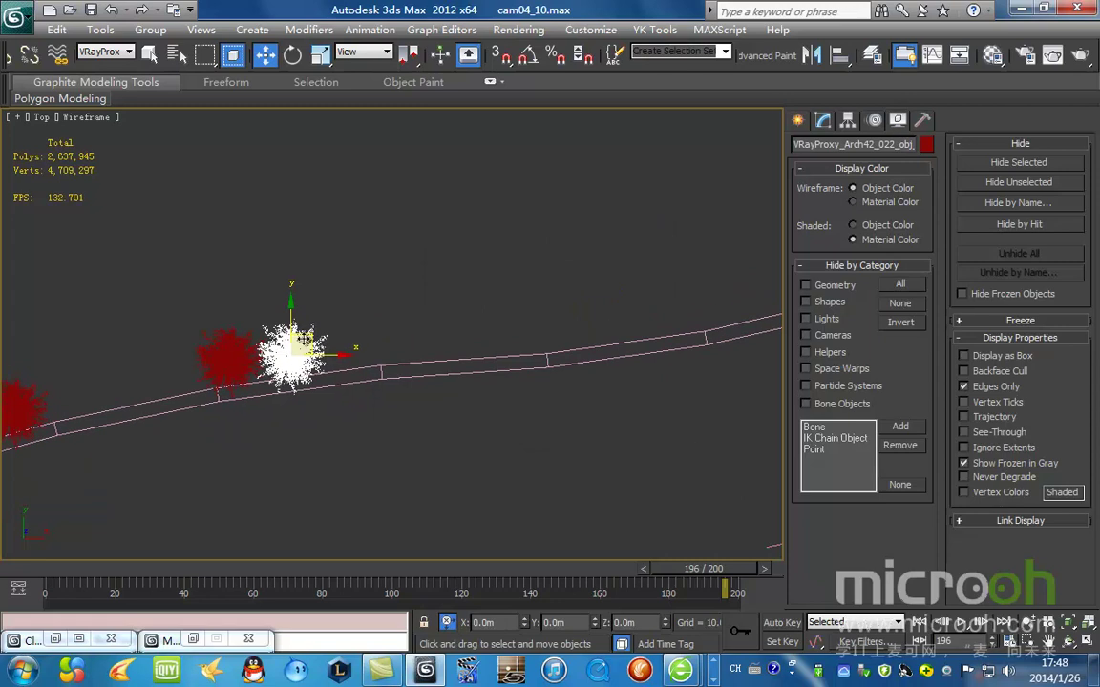
pyautogui.keyDown('shift'); pyautogui.moveTo(364, 335); pyautogui.dragTo(531, 314); pyautogui.keyUp('shift')
pyautogui.press('Return')
pyautogui.press('Return')
pyautogui.moveTo(587, 357)
pyautogui.mouseDown(button='middle')
pyautogui.moveTo(389, 372)
pyautogui.moveTo(339, 392)
pyautogui.mouseUp(button='middle')
pyautogui.moveTo(268, 361)
pyautogui.keyDown('shift'); pyautogui.mouseDown()
pyautogui.moveTo(520, 315)
pyautogui.moveTo(506, 334)
pyautogui.moveTo(603, 289)
pyautogui.mouseUp(); pyautogui.keyUp('shift')
pyautogui.press('Return')
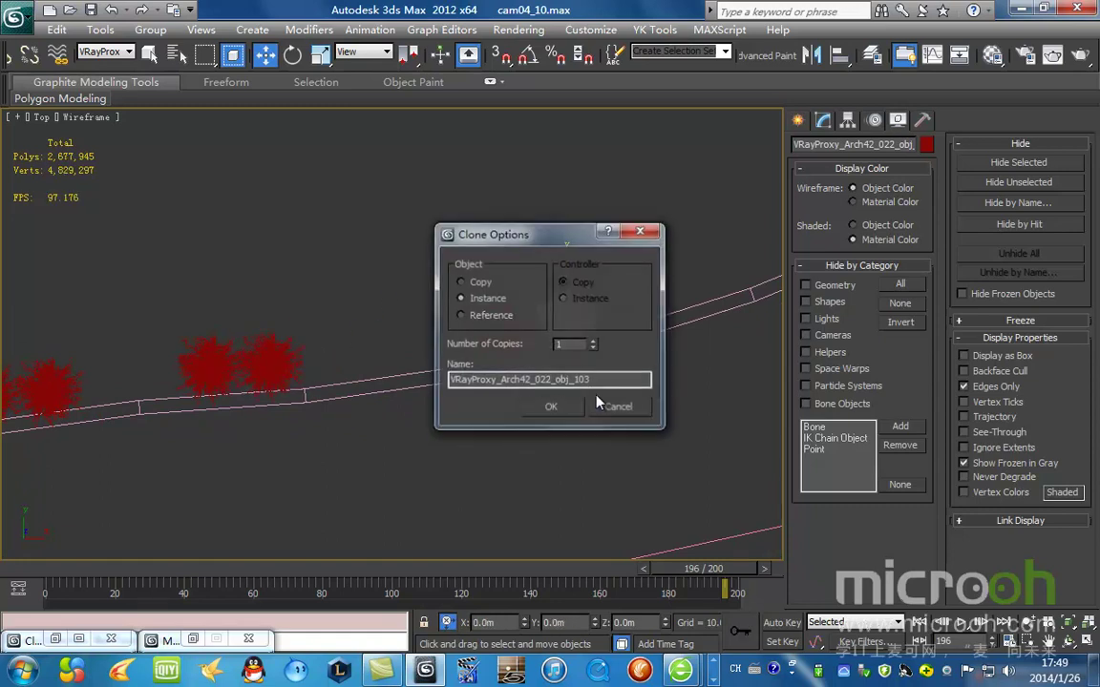
pyautogui.press('Return')
# Clone one more shrub pair and a final single instance beside the bridge railing to finish the opposite-bank row
pyautogui.moveTo(602, 315); pyautogui.dragTo(399, 358, button='middle')
pyautogui.moveTo(382, 349)
pyautogui.keyDown('shift'); pyautogui.mouseDown()
pyautogui.moveTo(589, 291)
pyautogui.moveTo(704, 229)
pyautogui.moveTo(641, 268)
pyautogui.moveTo(648, 258)
pyautogui.mouseUp(); pyautogui.keyUp('shift')
pyautogui.press('Return')
pyautogui.press('Return')
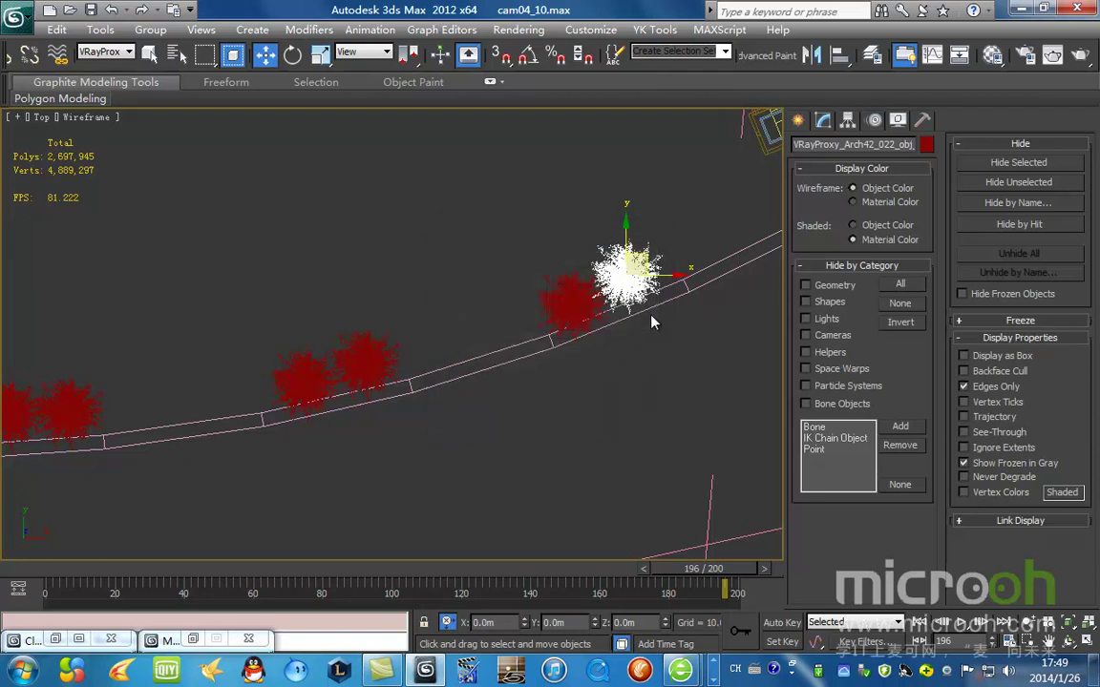
pyautogui.moveTo(681, 284); pyautogui.dragTo(457, 404, button='middle')
pyautogui.keyDown('shift'); pyautogui.moveTo(406, 382); pyautogui.dragTo(569, 308); pyautogui.keyUp('shift')
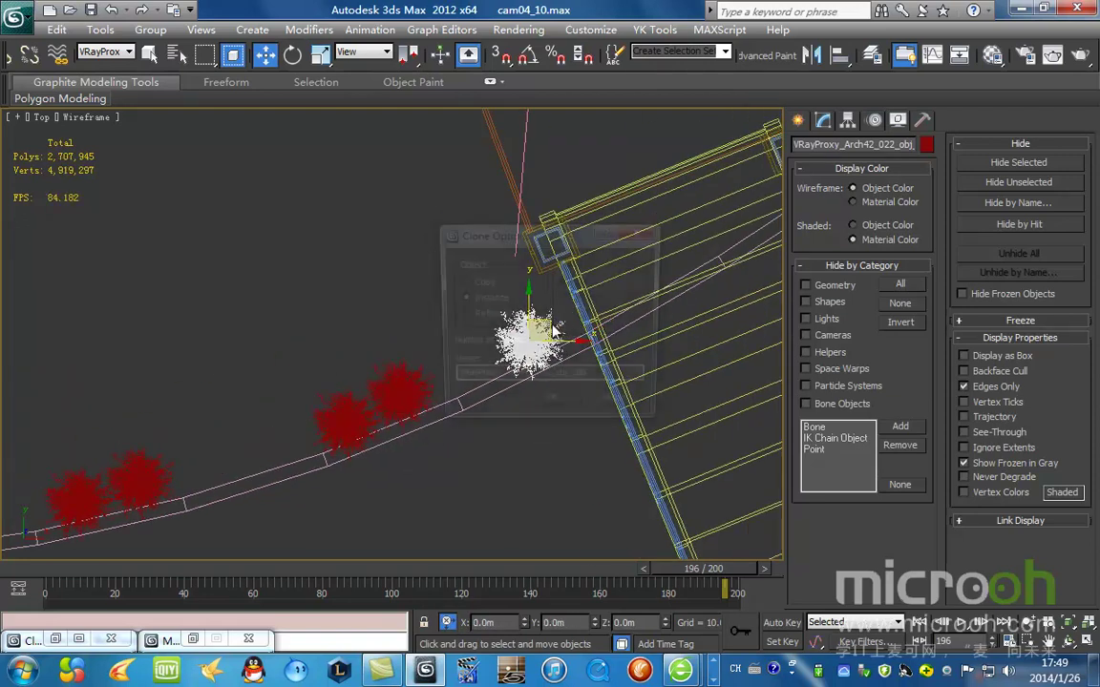
pyautogui.click(561, 415)
# Check the completed shrub rows on both banks through Camera04 and in the top view
pyautogui.scroll(-10, 468, 237)
pyautogui.moveTo(358, 343); pyautogui.dragTo(541, 156, button='middle')
pyautogui.scroll(2, 535, 154)
pyautogui.press('c')
pyautogui.press('F3')
pyautogui.press('t')
pyautogui.scroll(-6, 410, 401)
pyautogui.moveTo(218, 480); pyautogui.dragTo(482, 250, button='middle')
pyautogui.scroll(2, 429, 323)
pyautogui.moveTo(423, 147); pyautogui.dragTo(368, 334, button='middle')
pyautogui.scroll(3, 391, 337)
pyautogui.moveTo(477, 165); pyautogui.dragTo(428, 279, button='middle')
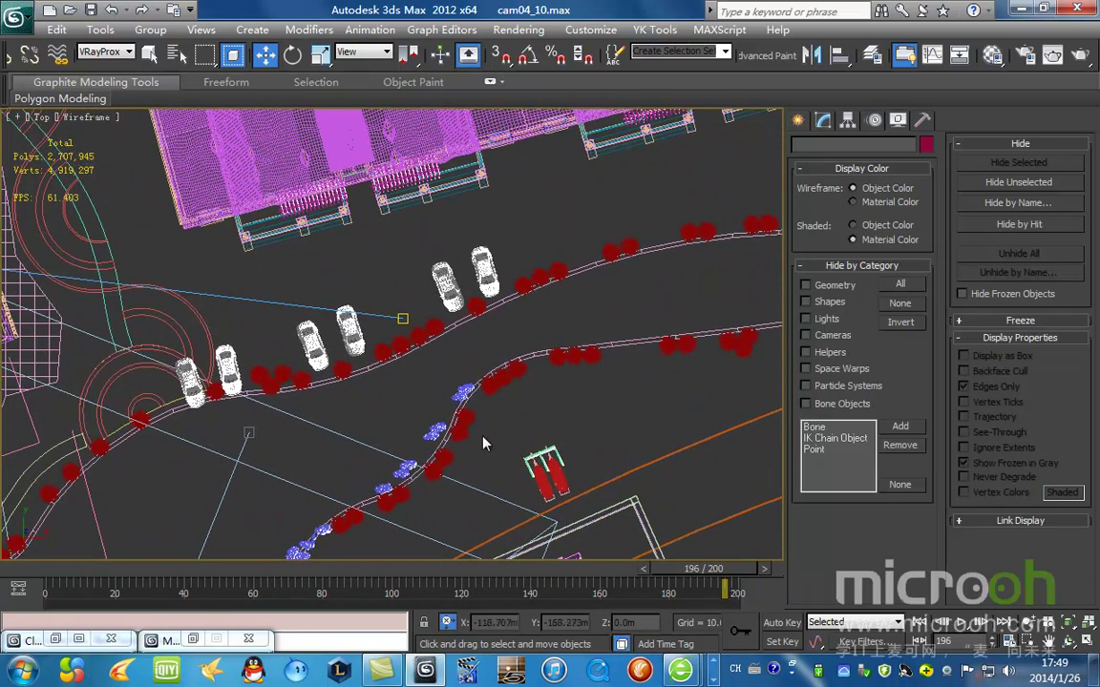
# Inspect a magenta shrub in the spare plant set up close, trying a sideways move and undoing it
pyautogui.scroll(-5, 484, 442)
pyautogui.scroll(-6, 331, 308)
pyautogui.scroll(7, 331, 309)
pyautogui.click(508, 483)
pyautogui.keyDown('alt'); pyautogui.moveTo(510, 482); pyautogui.dragTo(542, 329, button='middle'); pyautogui.keyUp('alt')
pyautogui.moveTo(544, 449); pyautogui.dragTo(478, 312, button='middle')
pyautogui.scroll(7, 439, 393)
pyautogui.moveTo(579, 393); pyautogui.dragTo(459, 319, button='middle')
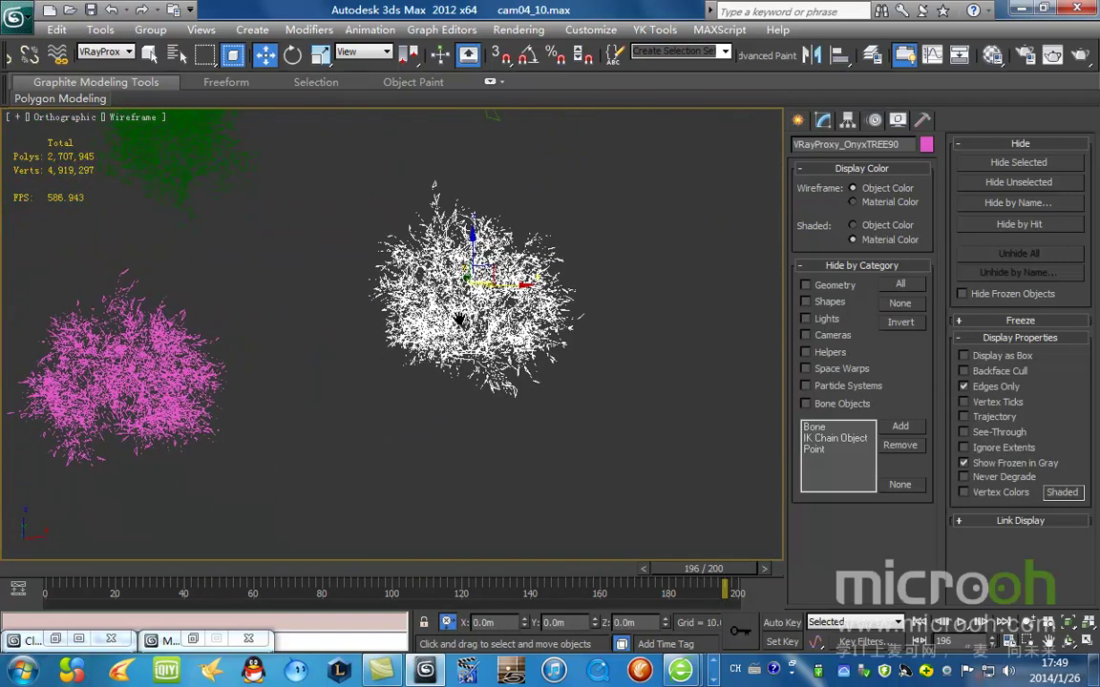
pyautogui.scroll(-6, 467, 355)
pyautogui.moveTo(388, 340); pyautogui.dragTo(409, 342, button='middle')
pyautogui.scroll(2, 516, 323)
pyautogui.scroll(2, 516, 329)
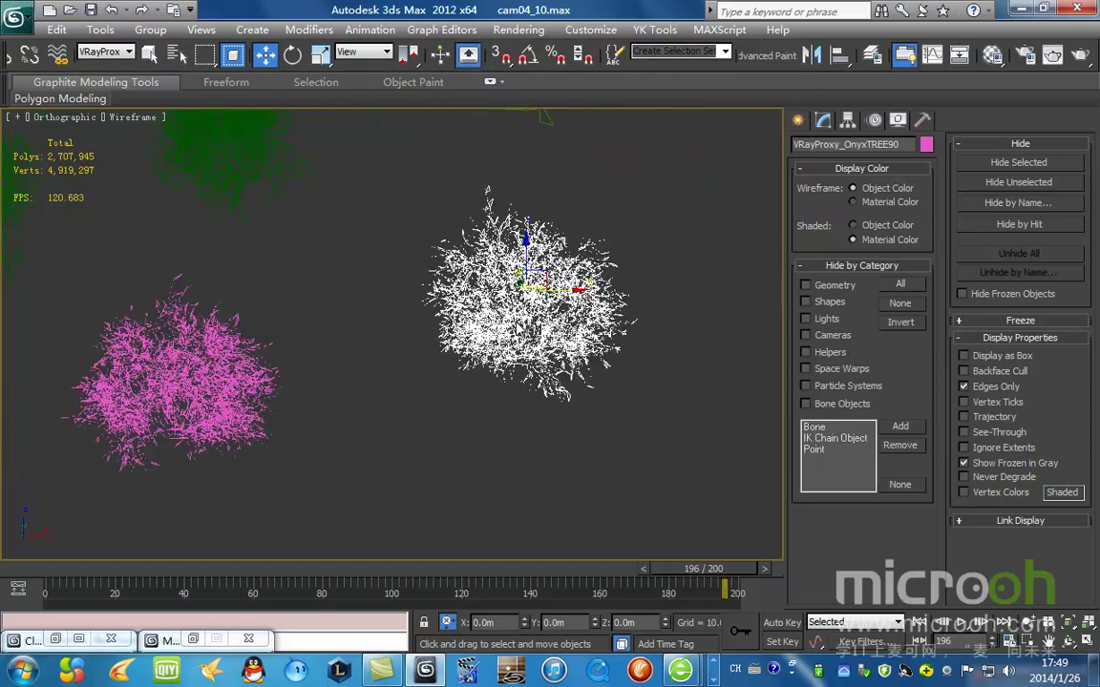
pyautogui.moveTo(565, 294); pyautogui.dragTo(423, 292)
pyautogui.hotkey('ctrl', 'z')
# Select the whole 17-plant spare set in the top view and move it toward the waterfront site
pyautogui.scroll(-7, 468, 380)
pyautogui.press('t')
pyautogui.scroll(6, 457, 370)
pyautogui.scroll(-7, 457, 378)
pyautogui.moveTo(422, 393); pyautogui.dragTo(570, 498, button='middle')
pyautogui.scroll(1, 396, 238)
pyautogui.moveTo(397, 238); pyautogui.dragTo(457, 444, button='middle')
pyautogui.scroll(2, 410, 310)
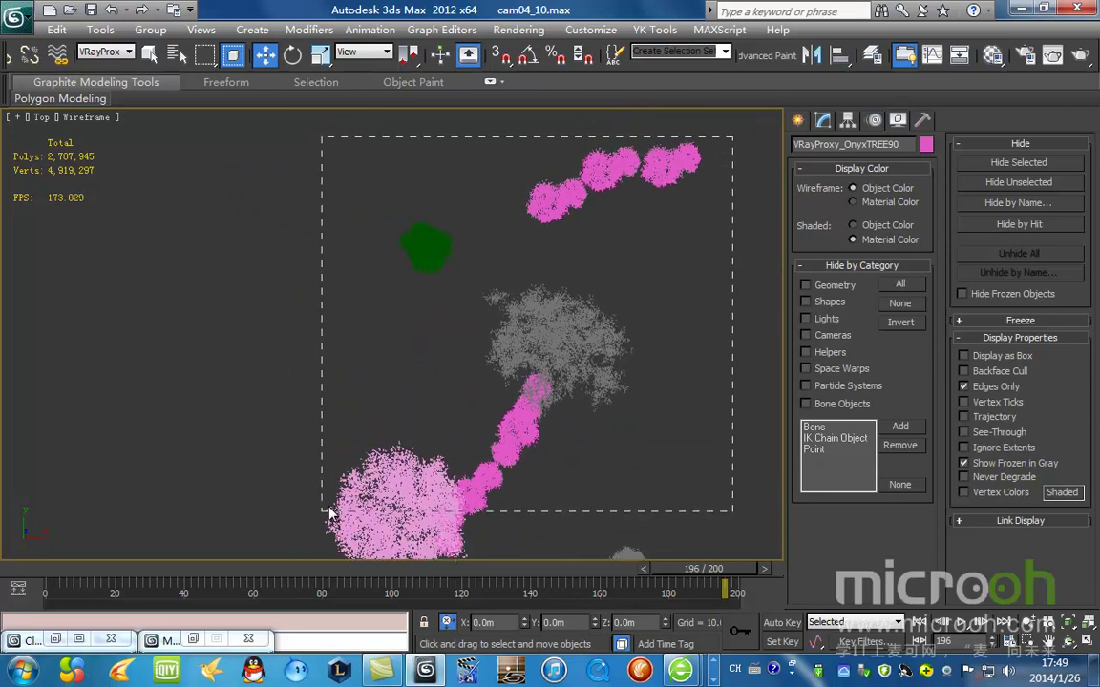
pyautogui.moveTo(387, 444); pyautogui.dragTo(387, 447)
pyautogui.keyDown('alt'); pyautogui.moveTo(538, 382); pyautogui.dragTo(541, 420, button='middle'); pyautogui.keyUp('alt')
pyautogui.scroll(-2, 541, 420)
pyautogui.press('t')
pyautogui.press('z')
pyautogui.scroll(-5, 537, 417)
pyautogui.moveTo(446, 414); pyautogui.dragTo(662, 529, button='middle')
pyautogui.moveTo(630, 448); pyautogui.dragTo(134, 132)
pyautogui.moveTo(163, 181); pyautogui.dragTo(741, 570, button='middle')
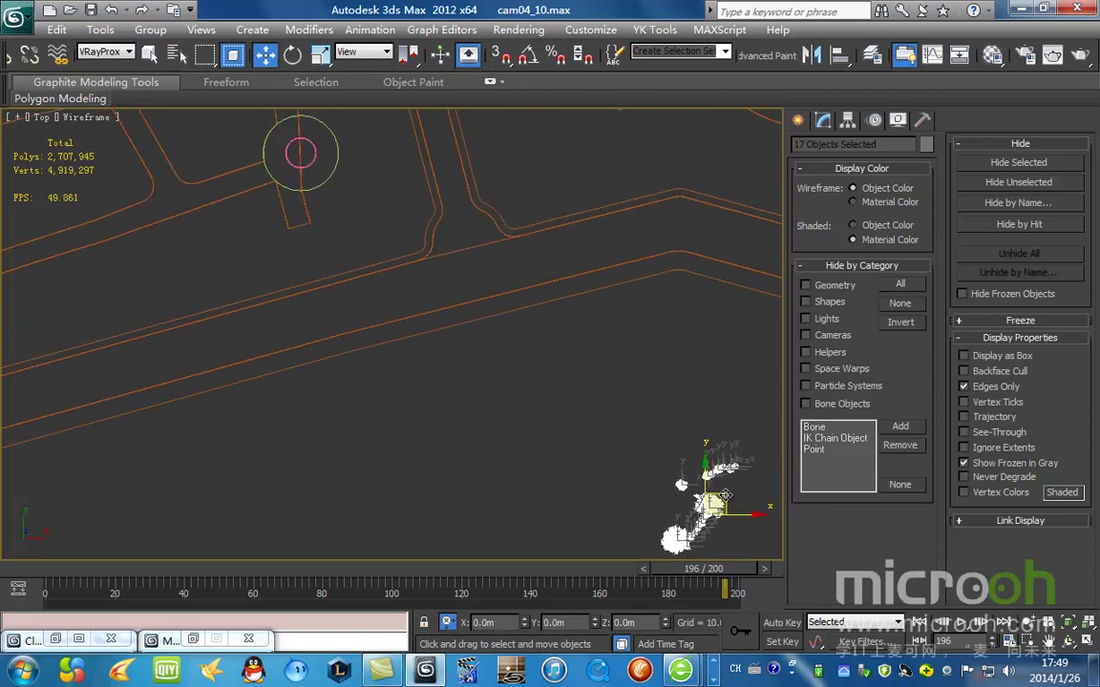
# Place the 17-plant set across both riverbanks beside the parked cars
pyautogui.scroll(-4, 563, 442)
pyautogui.scroll(1, 561, 429)
pyautogui.moveTo(562, 422); pyautogui.dragTo(702, 535, button='middle')
pyautogui.scroll(1, 701, 532)
pyautogui.moveTo(671, 463); pyautogui.dragTo(620, 374, button='middle')
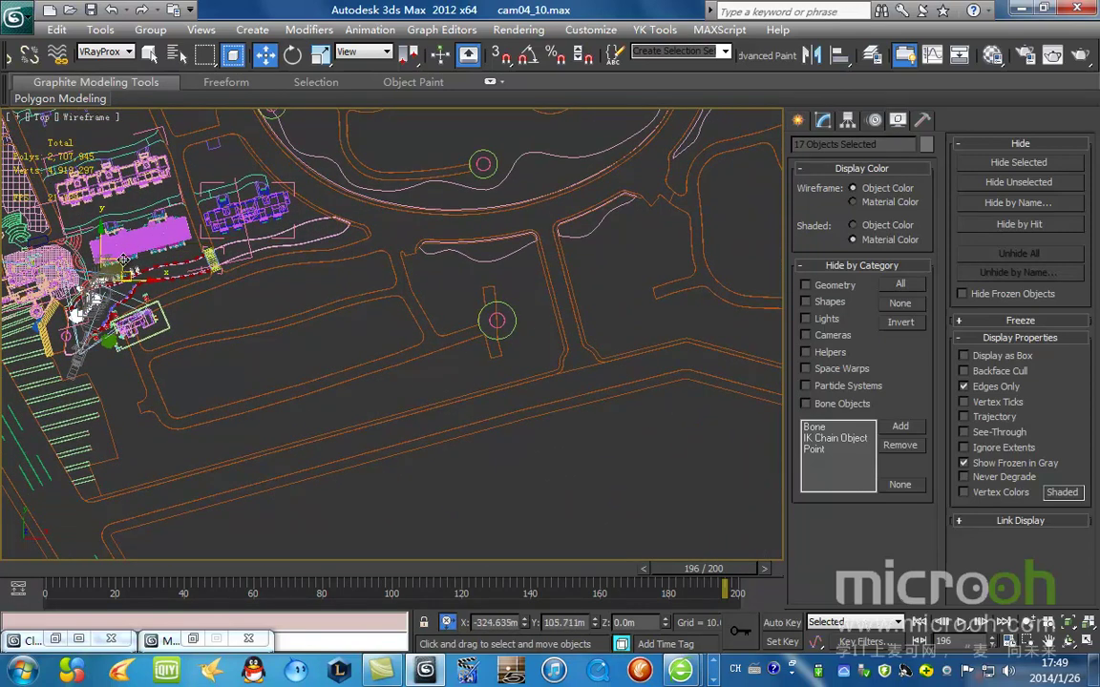
pyautogui.press('z')
pyautogui.moveTo(483, 331); pyautogui.dragTo(597, 293)
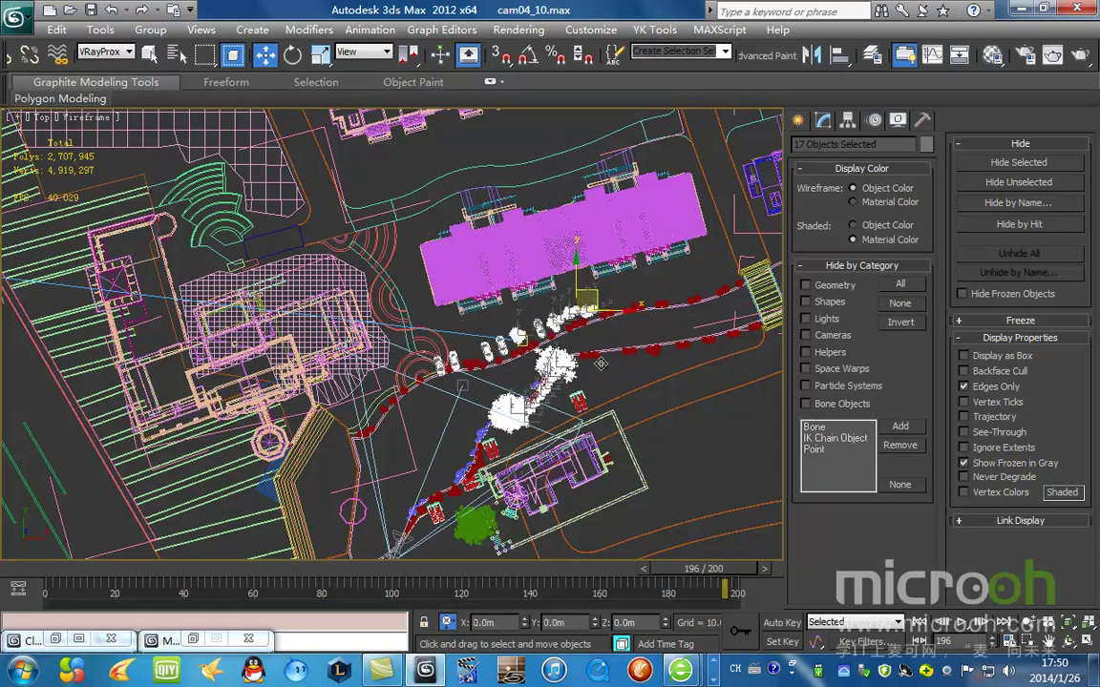
pyautogui.scroll(10, 593, 305)
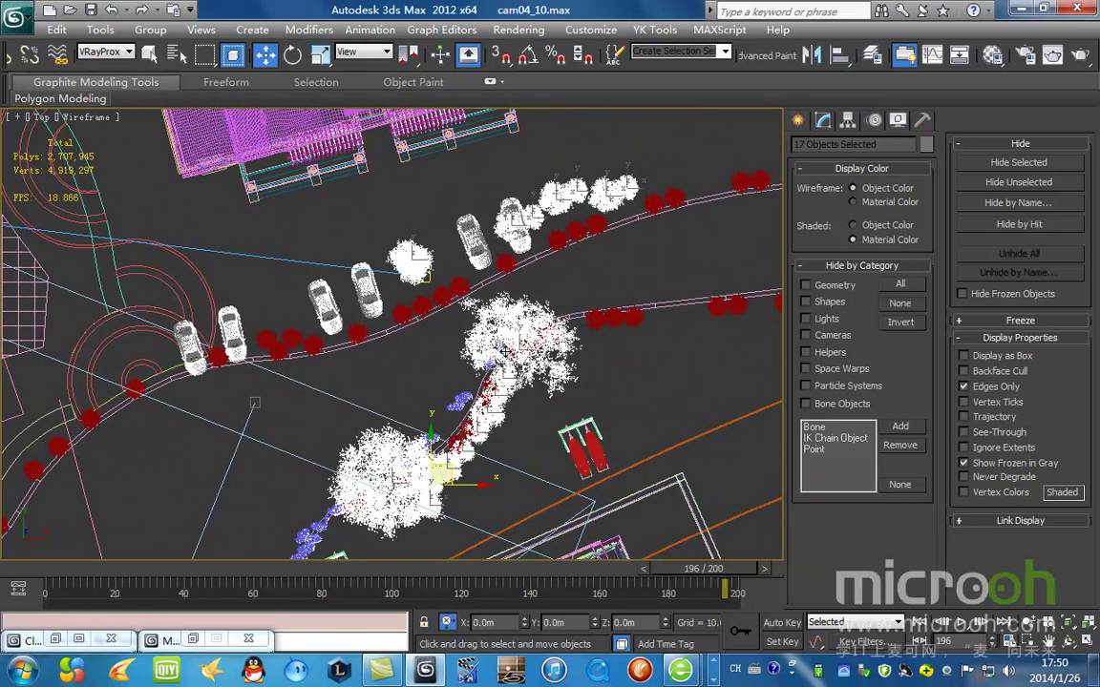
pyautogui.scroll(-3, 503, 355)
pyautogui.moveTo(447, 412)
pyautogui.mouseDown()
pyautogui.moveTo(418, 407)
pyautogui.moveTo(426, 431)
pyautogui.moveTo(452, 424)
pyautogui.mouseUp()
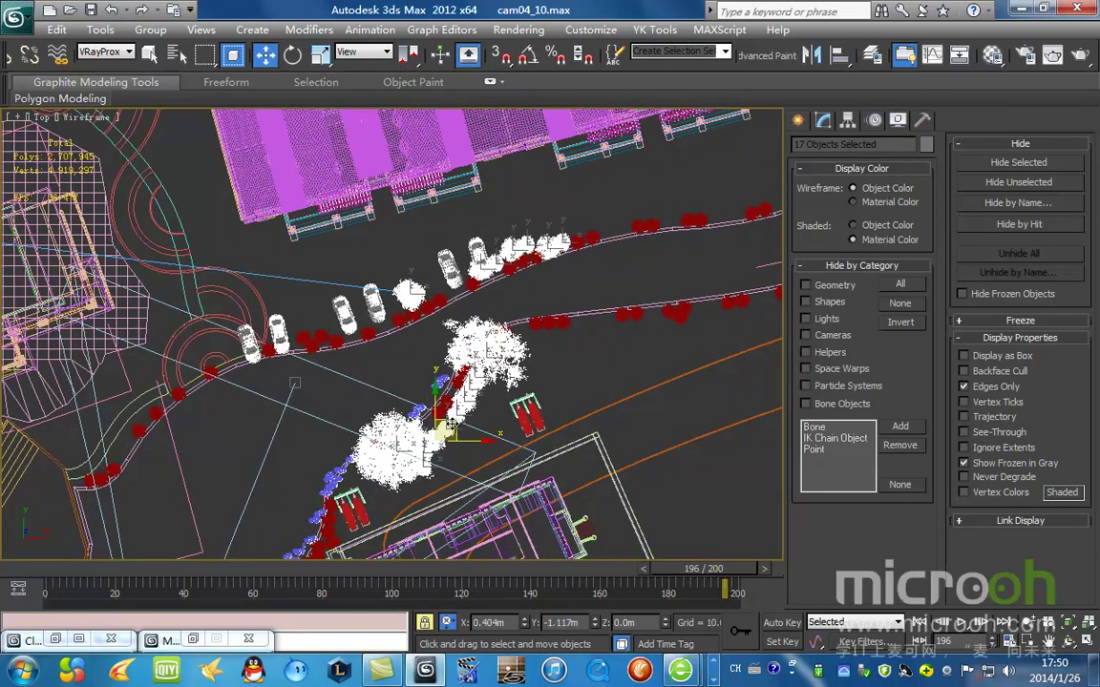
# Check the 17 placed plants through Camera04, and isolate them to examine their forms up close
pyautogui.press('c')
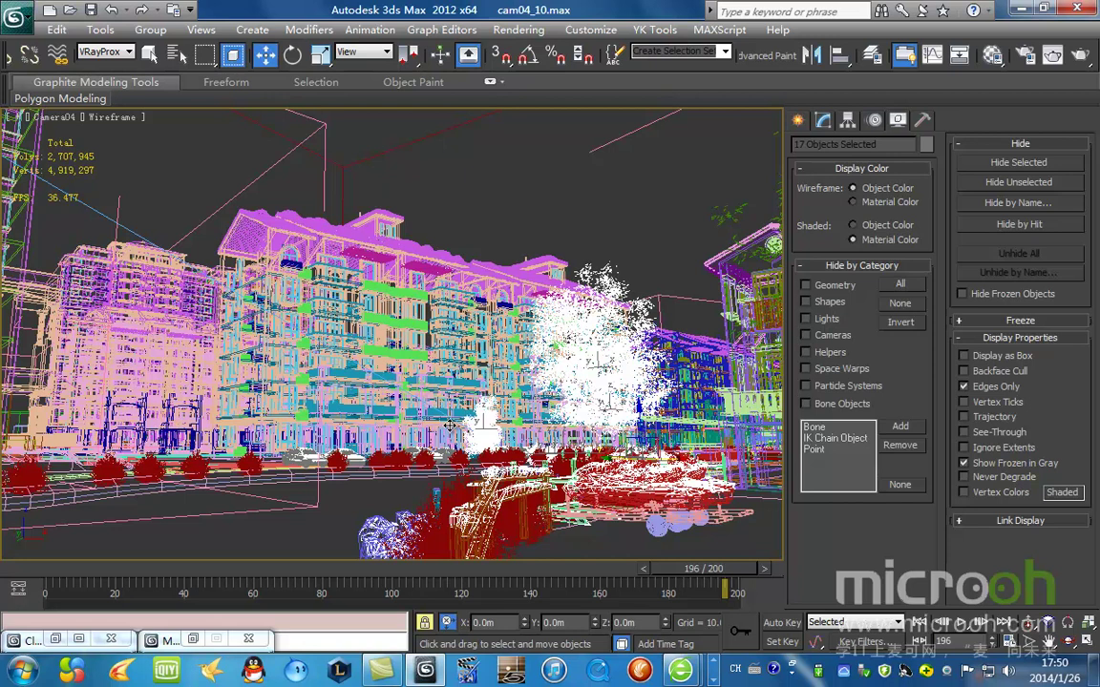
pyautogui.press('F3')
pyautogui.press('F3')
pyautogui.press('t')
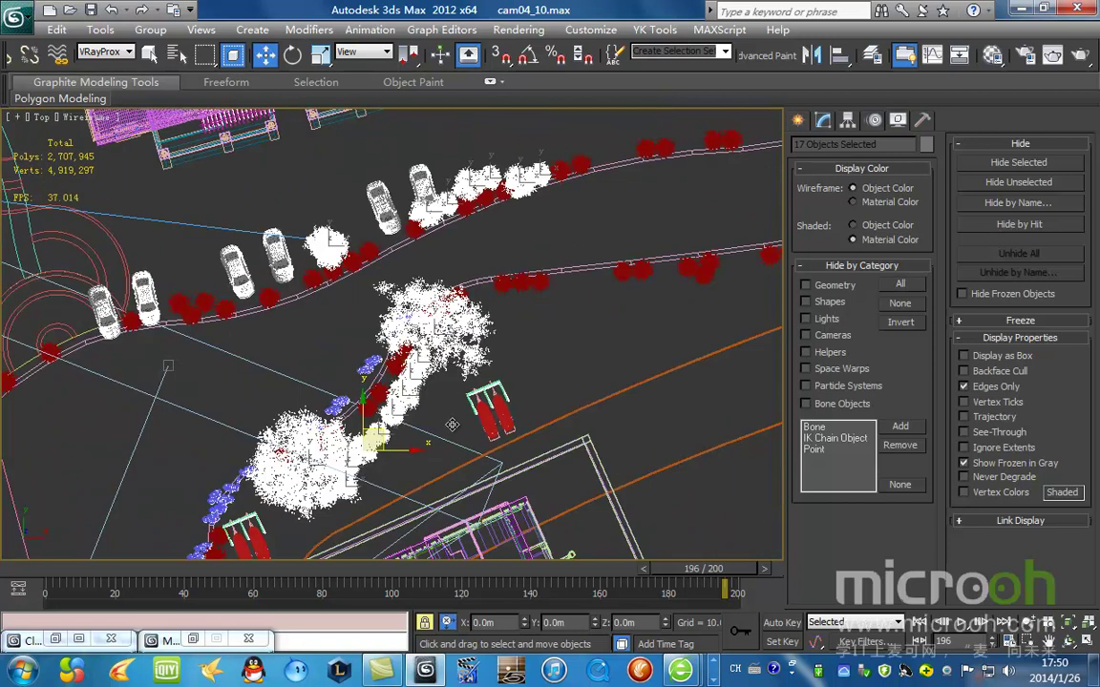
pyautogui.hotkey('alt', 'q')
pyautogui.keyDown('alt'); pyautogui.moveTo(463, 420); pyautogui.dragTo(433, 328, button='middle'); pyautogui.keyUp('alt')
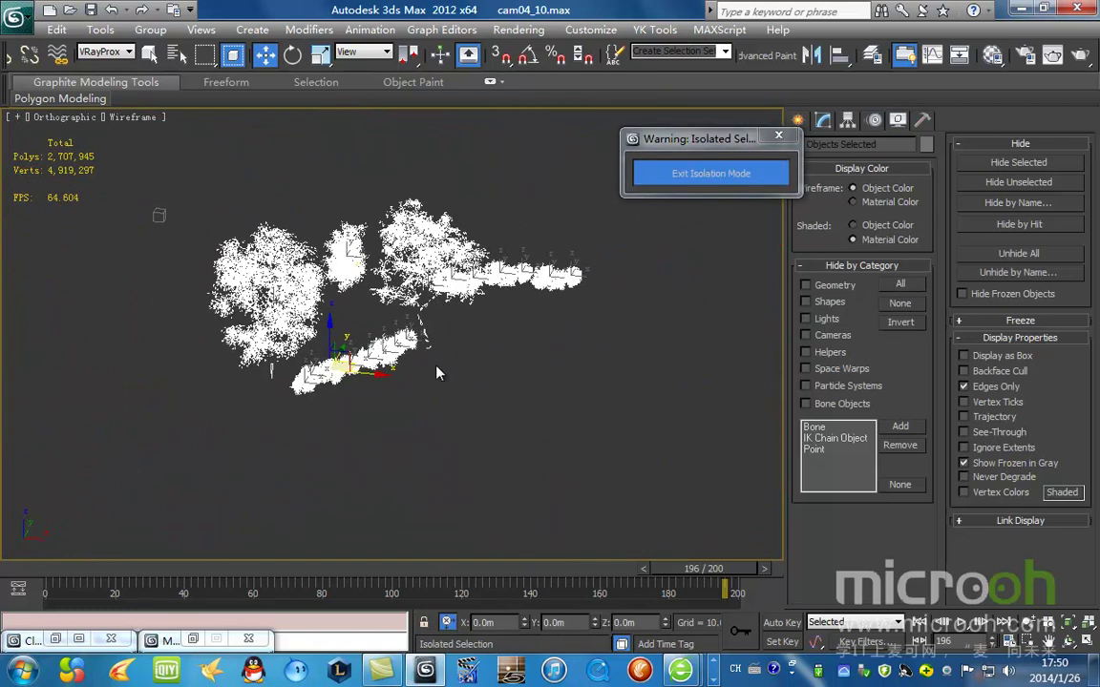
pyautogui.click(429, 329)
pyautogui.scroll(3, 391, 345)
pyautogui.press('F3')
pyautogui.scroll(3, 363, 388)
pyautogui.press('F3')
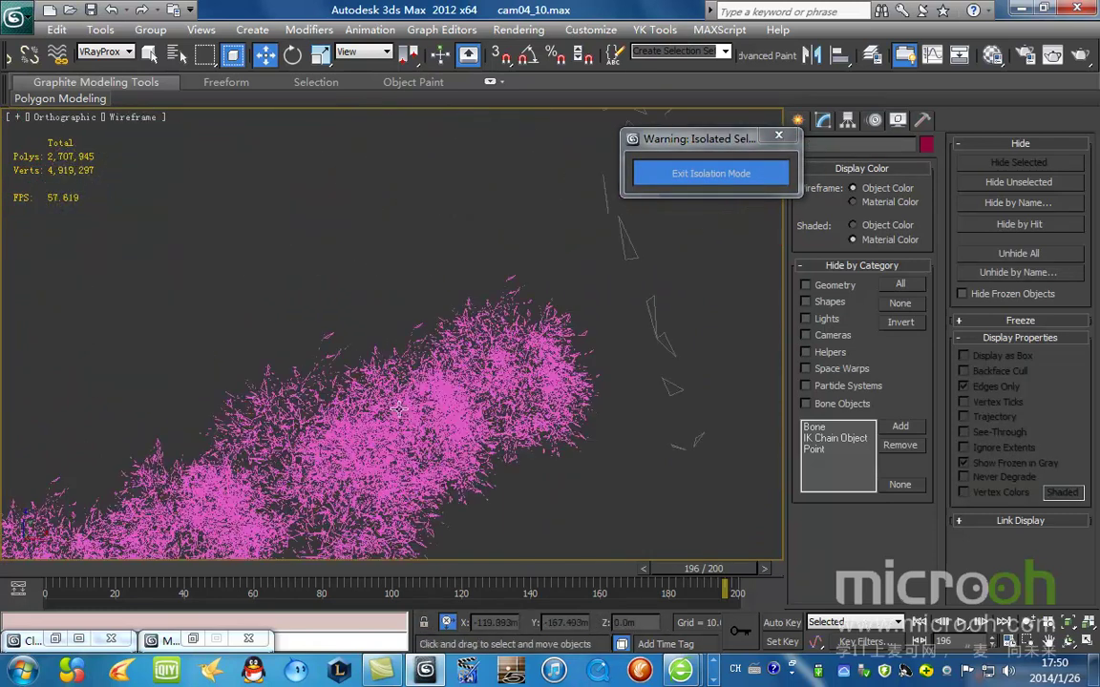
pyautogui.scroll(-5, 362, 386)
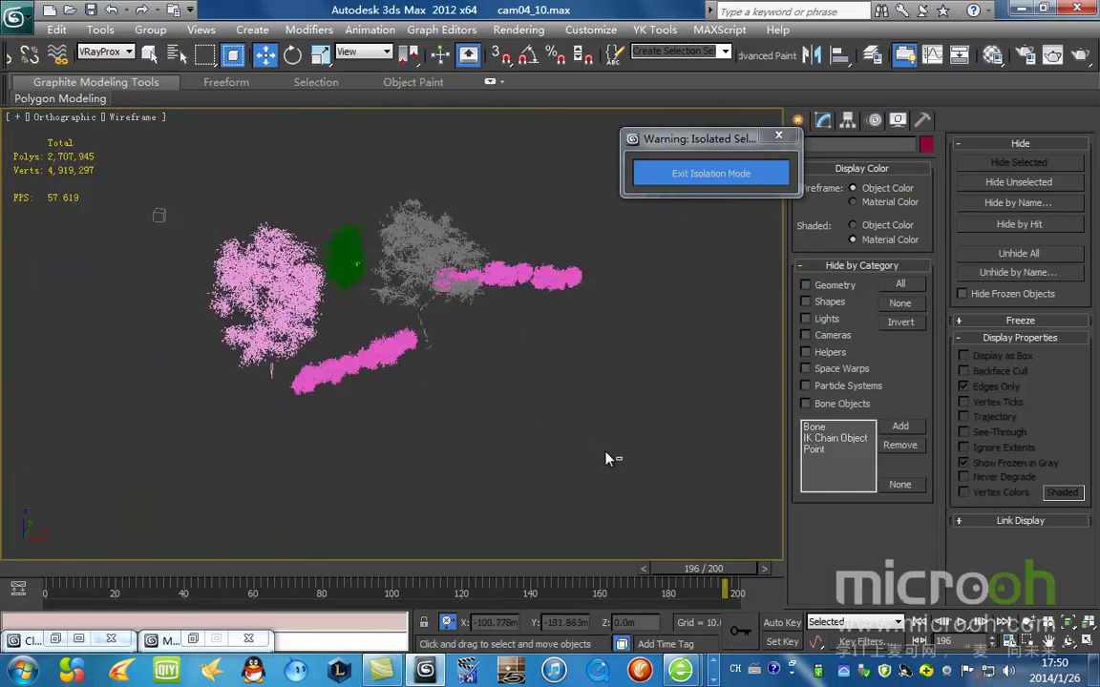
# Reselect the 17 plants, exit isolation, and move the set back out of the site to the spare plants
pyautogui.moveTo(560, 413); pyautogui.dragTo(153, 133)
pyautogui.press('t')
pyautogui.click(707, 182)
pyautogui.scroll(5, 392, 375)
pyautogui.moveTo(399, 359)
pyautogui.keyDown('alt'); pyautogui.mouseDown(button='middle')
pyautogui.moveTo(372, 305)
pyautogui.moveTo(320, 303)
pyautogui.mouseUp(button='middle'); pyautogui.keyUp('alt')
pyautogui.moveTo(477, 344)
pyautogui.mouseDown(button='middle')
pyautogui.moveTo(616, 427)
pyautogui.moveTo(483, 305)
pyautogui.moveTo(457, 266)
pyautogui.moveTo(585, 270)
pyautogui.moveTo(574, 278)
pyautogui.mouseUp(button='middle')
pyautogui.scroll(4, 483, 305)
pyautogui.press('F3')
pyautogui.scroll(-6, 483, 306)
pyautogui.scroll(-2, 574, 277)
pyautogui.press('t')
pyautogui.scroll(-6, 504, 311)
pyautogui.press('F3')
pyautogui.scroll(-7, 471, 330)
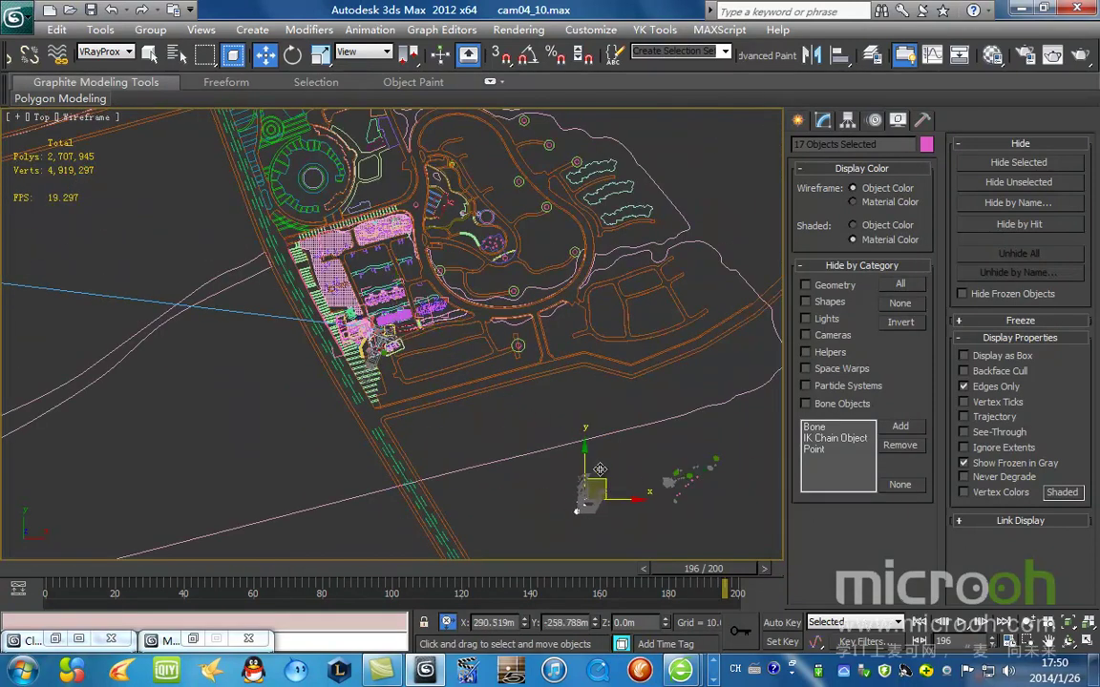
# Pull the grey tree and the green shrub 灌木EM05-A09 away from the magenta shrub rows
pyautogui.click(648, 455)
pyautogui.scroll(15, 649, 455)
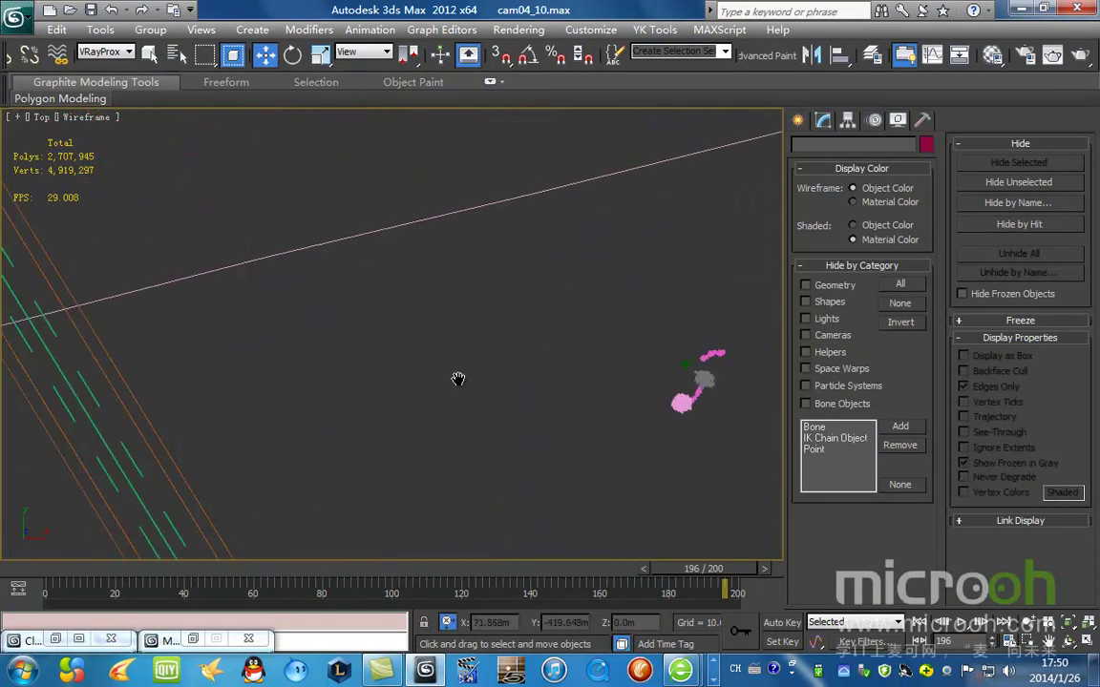
pyautogui.click(747, 426)
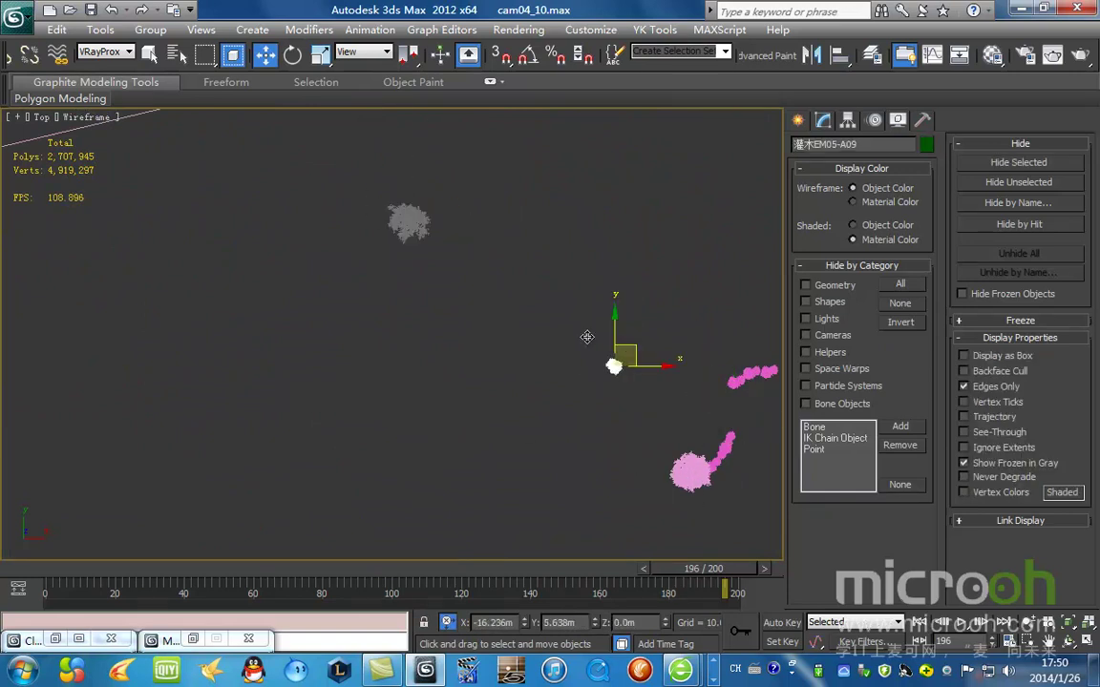
# Select the first two adjacent conical tree proxies in the larger spare plant set
pyautogui.keyDown('alt'); pyautogui.moveTo(347, 289); pyautogui.dragTo(413, 421, button='middle'); pyautogui.keyUp('alt')
pyautogui.scroll(-6, 412, 421)
pyautogui.moveTo(768, 382); pyautogui.dragTo(448, 361, button='middle')
pyautogui.scroll(4, 449, 361)
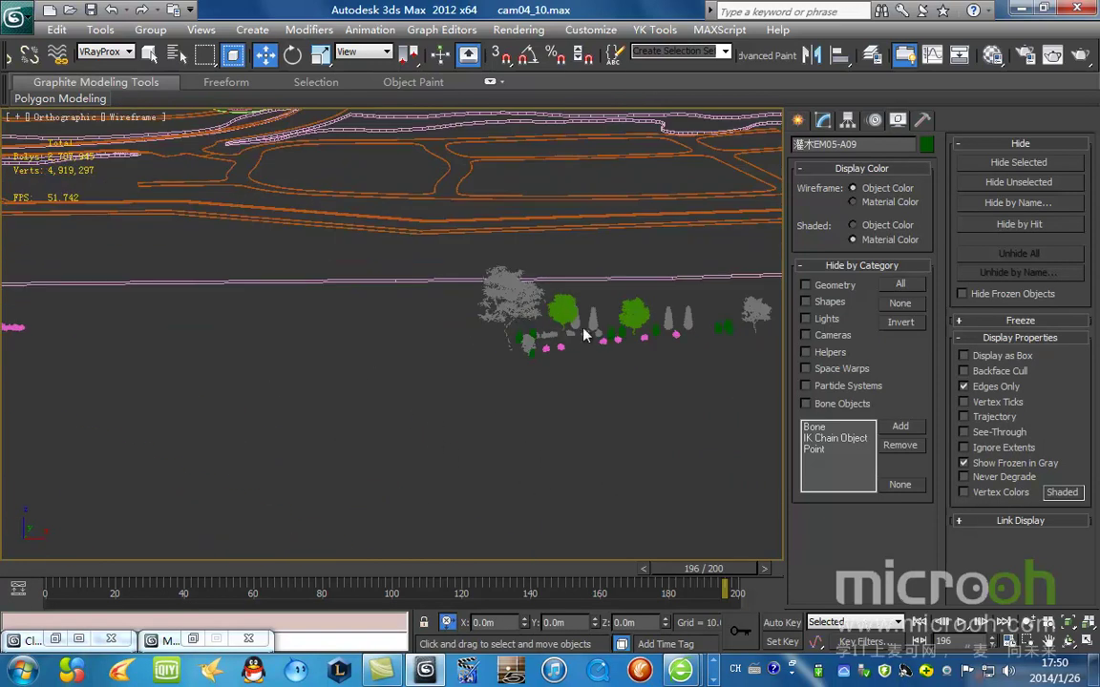
pyautogui.moveTo(570, 325); pyautogui.dragTo(379, 332, button='middle')
pyautogui.scroll(6, 295, 362)
pyautogui.scroll(2, 436, 340)
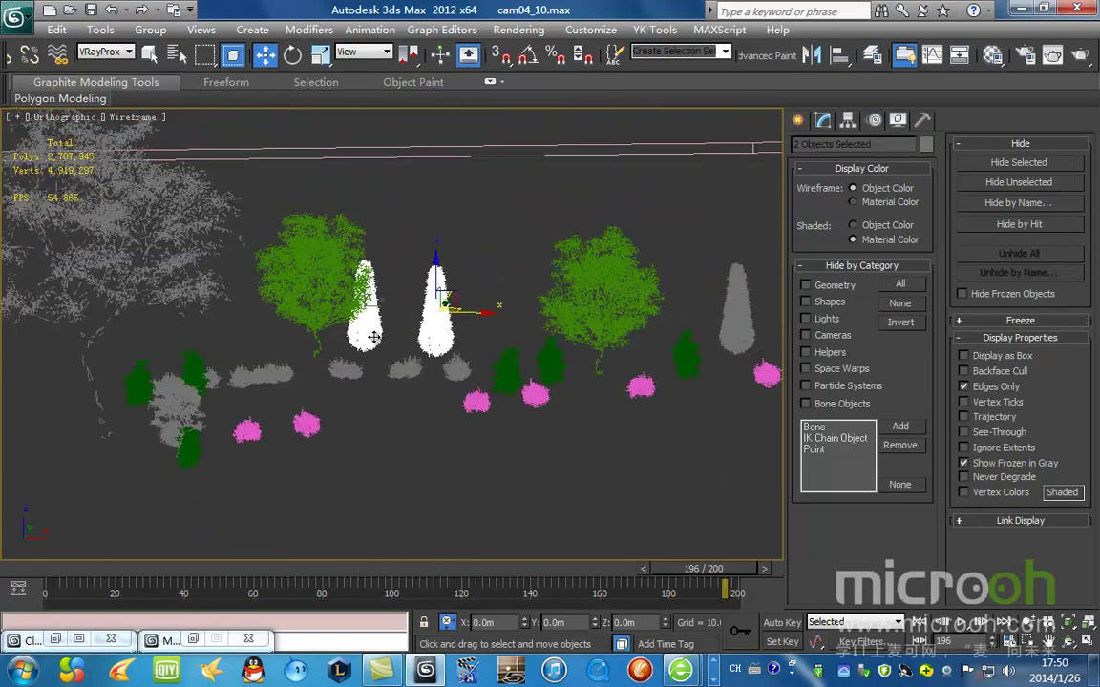
pyautogui.keyDown('ctrl'); pyautogui.click(373, 337); pyautogui.keyUp('ctrl')
# Add the remaining three conical trees of the spare set to the selection in the top view
pyautogui.scroll(-3, 387, 334)
pyautogui.scroll(-3, 559, 335)
pyautogui.press('t')
pyautogui.press('z')
pyautogui.scroll(-4, 525, 339)
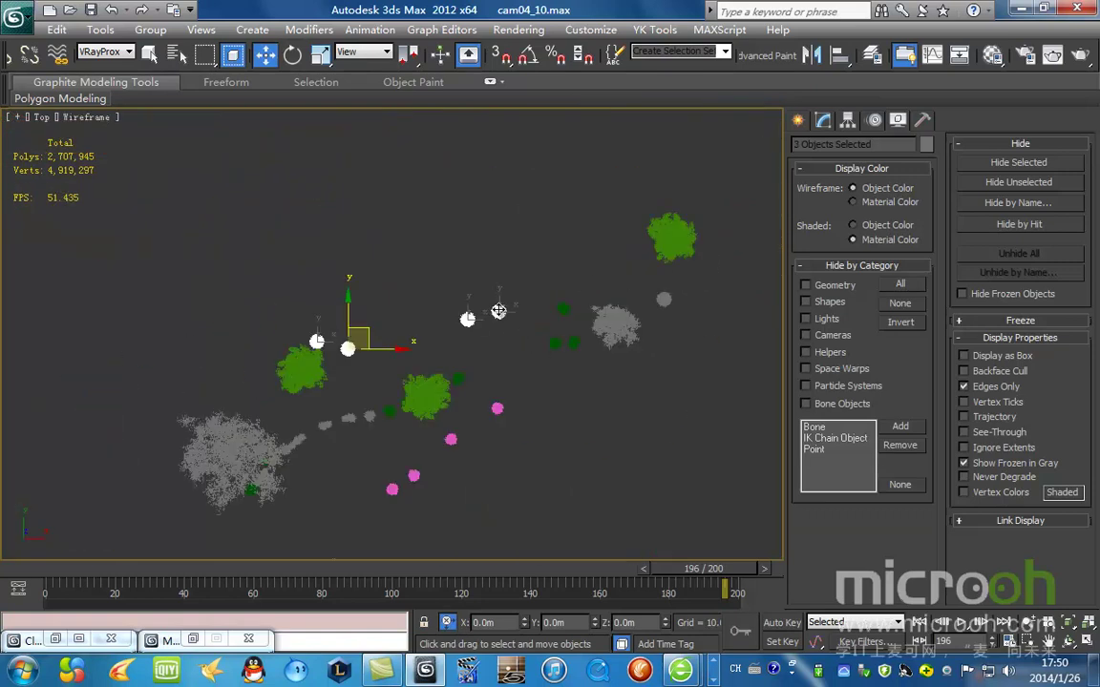
pyautogui.keyDown('alt'); pyautogui.moveTo(663, 299); pyautogui.dragTo(584, 344, button='middle'); pyautogui.keyUp('alt')
pyautogui.scroll(-2, 547, 386)
pyautogui.moveTo(522, 393); pyautogui.dragTo(526, 338, button='middle')
pyautogui.scroll(-2, 645, 465)
pyautogui.scroll(6, 630, 458)
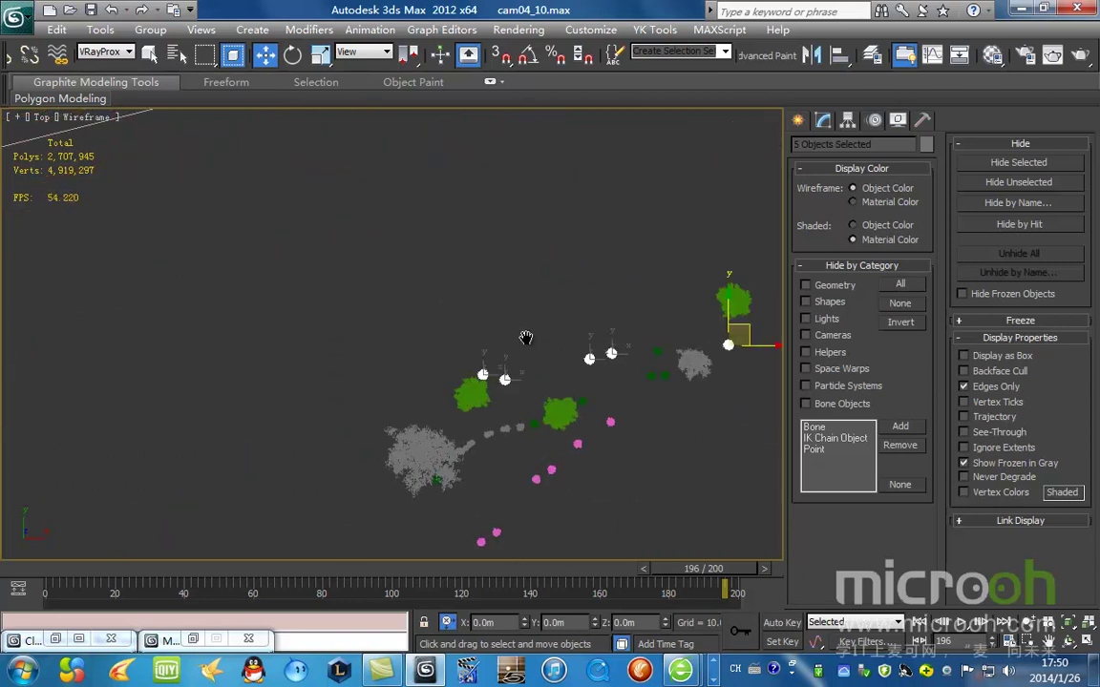
# Add the three green broadleaf trees to the selection and move all eight trees toward the waterfront site
pyautogui.moveTo(751, 328); pyautogui.dragTo(323, 251)
pyautogui.click(577, 362)
pyautogui.moveTo(592, 350); pyautogui.dragTo(158, 164)
pyautogui.moveTo(151, 165); pyautogui.dragTo(693, 415, button='middle')
pyautogui.moveTo(704, 408); pyautogui.dragTo(611, 318)
# Position the eight trees along the riverside front of the magenta-roofed building and check them through Camera04
pyautogui.scroll(4, 630, 401)
pyautogui.moveTo(418, 298); pyautogui.dragTo(567, 475, button='middle')
pyautogui.moveTo(681, 296); pyautogui.dragTo(625, 203)
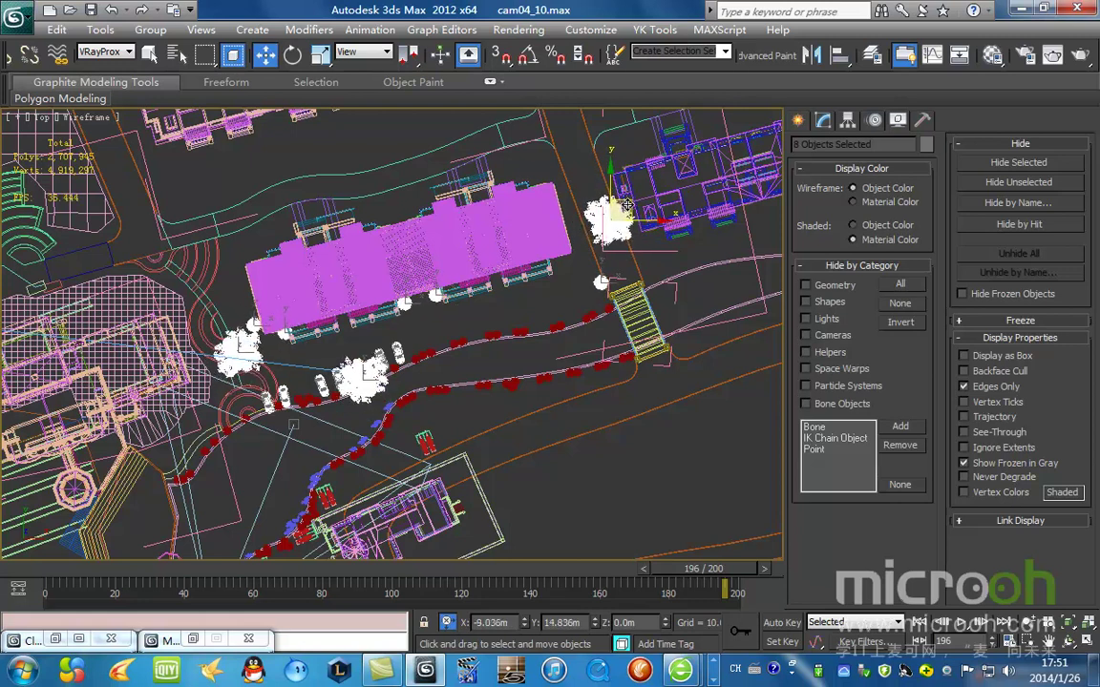
pyautogui.moveTo(473, 375); pyautogui.dragTo(522, 321, button='middle')
pyautogui.scroll(4, 523, 321)
pyautogui.moveTo(530, 277); pyautogui.dragTo(467, 284, button='middle')
pyautogui.scroll(2, 433, 372)
pyautogui.press('c')
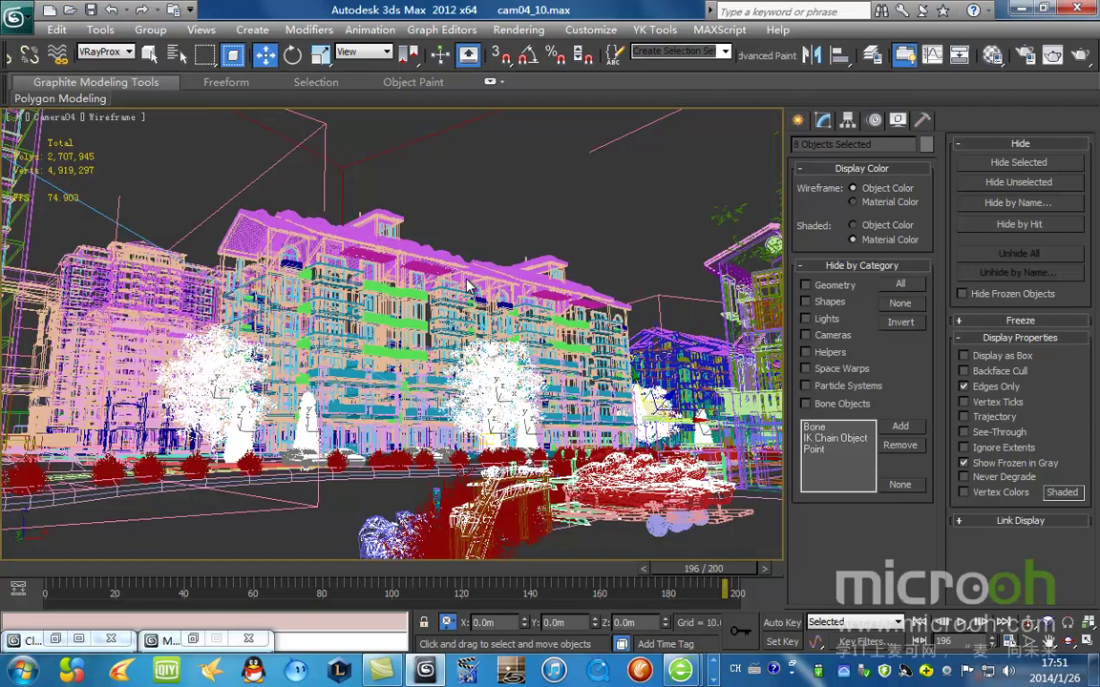
# Shift the green tree among the parked cars slightly toward the magenta-roofed building
pyautogui.press('t')
pyautogui.scroll(3, 457, 330)
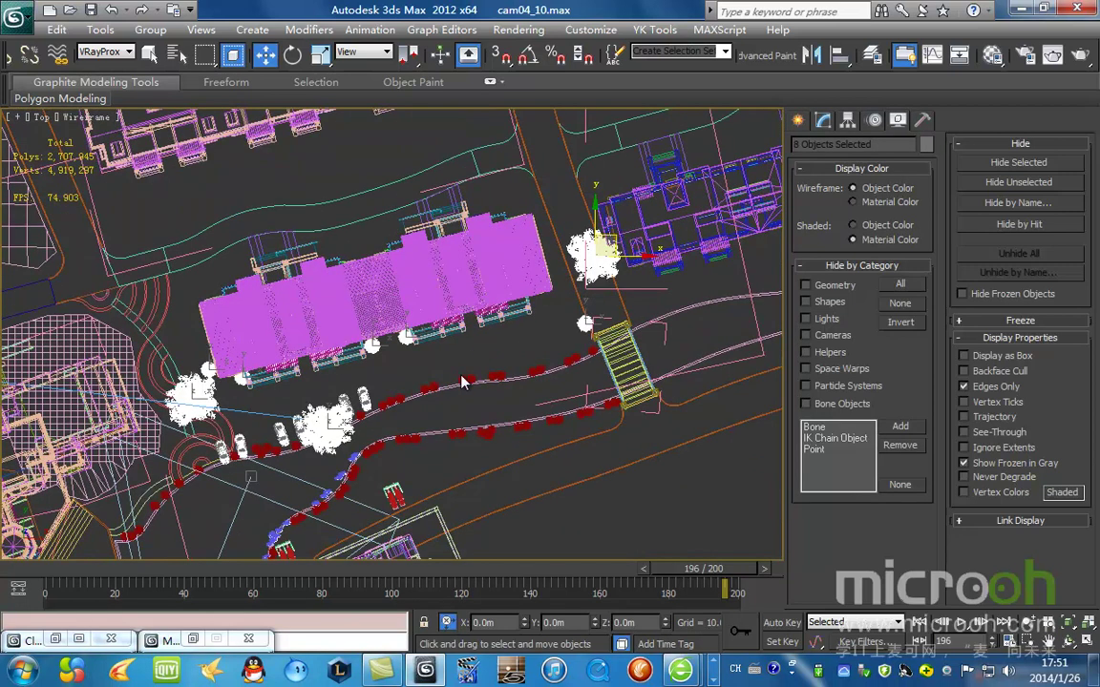
pyautogui.click(546, 356)
pyautogui.scroll(3, 313, 435)
pyautogui.moveTo(313, 436); pyautogui.dragTo(479, 353, button='middle')
pyautogui.click(516, 346)
pyautogui.moveTo(521, 327); pyautogui.dragTo(512, 302)
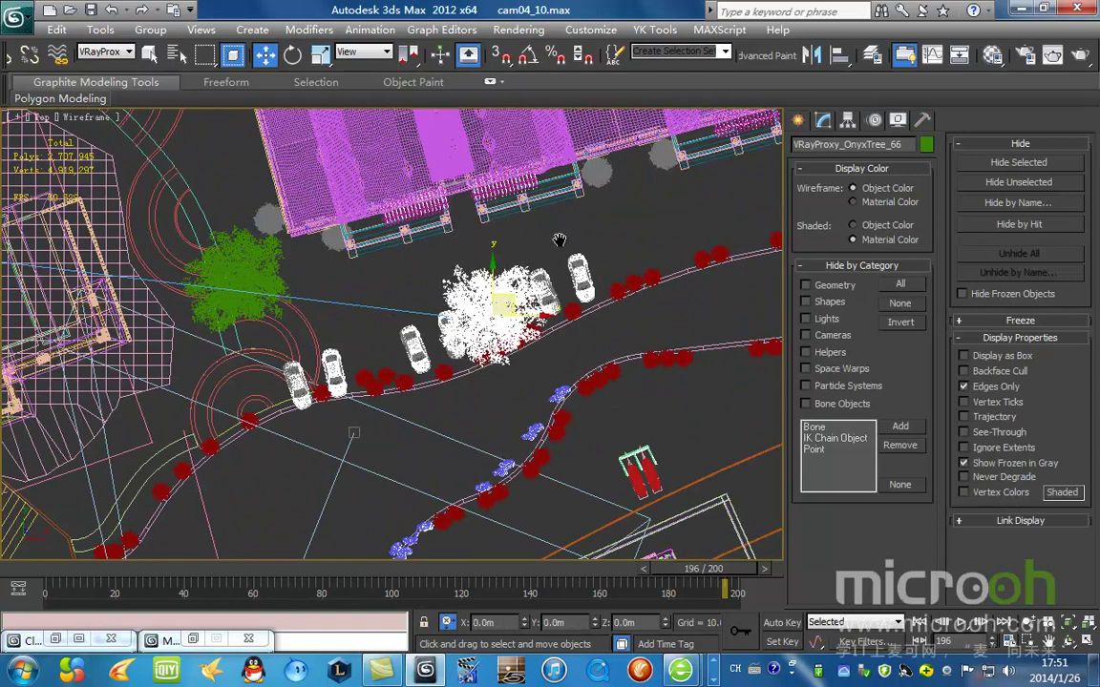
# Move the conical tree near the building's corner by the parked cars further out from the facade
pyautogui.moveTo(536, 250); pyautogui.dragTo(383, 315, button='middle')
pyautogui.scroll(3, 370, 332)
pyautogui.moveTo(195, 317); pyautogui.dragTo(702, 342, button='middle')
pyautogui.click(461, 297)
pyautogui.moveTo(487, 282); pyautogui.dragTo(469, 343)
# Select the two conical trees at the middle of the facade and nudge them away from the building
pyautogui.scroll(-2, 611, 321)
pyautogui.moveTo(735, 290); pyautogui.dragTo(501, 349, button='middle')
pyautogui.click(638, 270)
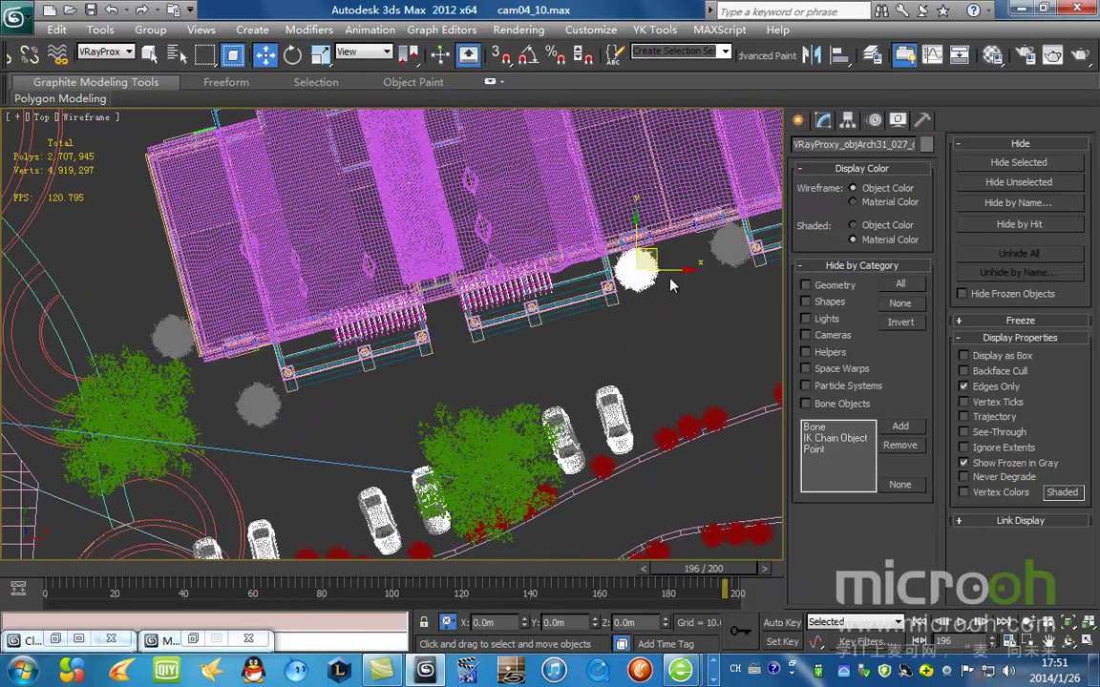
pyautogui.keyDown('ctrl'); pyautogui.click(718, 248); pyautogui.keyUp('ctrl')
pyautogui.moveTo(735, 231)
pyautogui.mouseDown()
pyautogui.moveTo(762, 263)
pyautogui.moveTo(751, 237)
pyautogui.mouseUp()
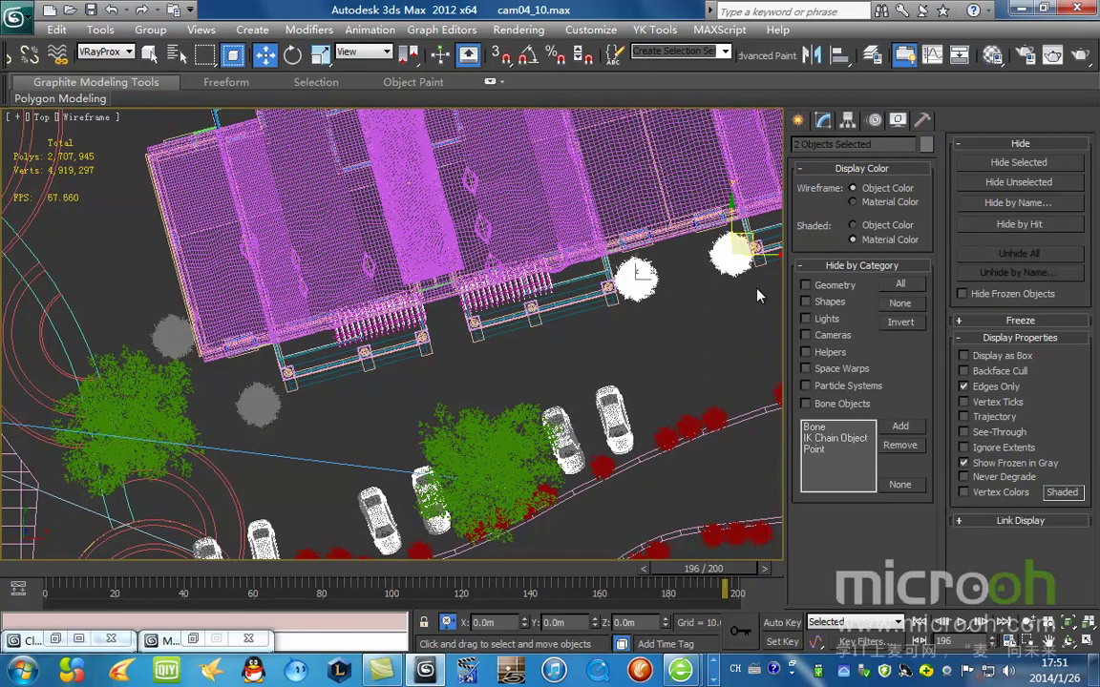
# Move the conical tree by the bridge and the nearby green tree to the building's far corner, checking through Camera04
pyautogui.moveTo(770, 308); pyautogui.dragTo(430, 414, button='middle')
pyautogui.moveTo(624, 385); pyautogui.dragTo(417, 387, button='middle')
pyautogui.scroll(-2, 417, 388)
pyautogui.moveTo(611, 315); pyautogui.dragTo(539, 262)
pyautogui.moveTo(620, 194); pyautogui.dragTo(575, 241)
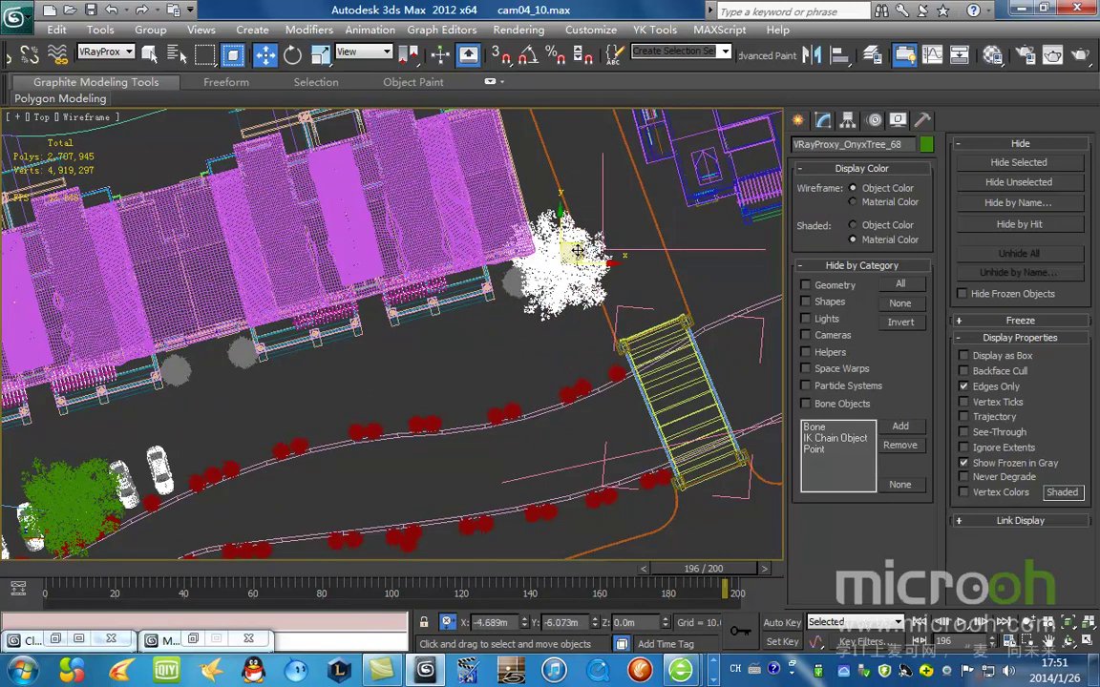
pyautogui.scroll(-3, 526, 229)
pyautogui.press('c')
pyautogui.press('F3')
pyautogui.press('F3')
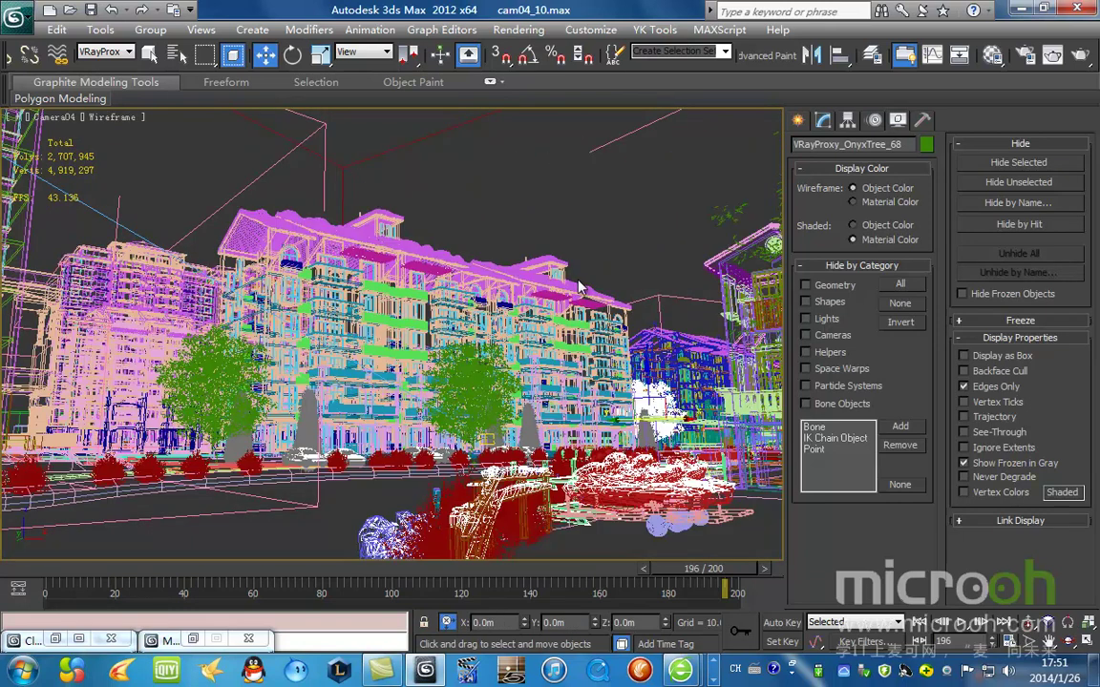
# Move the large grey tree VRayProxy_objArch31_015 clear of the other plants in the spare set
pyautogui.press('t')
pyautogui.press('z')
pyautogui.scroll(-5, 428, 345)
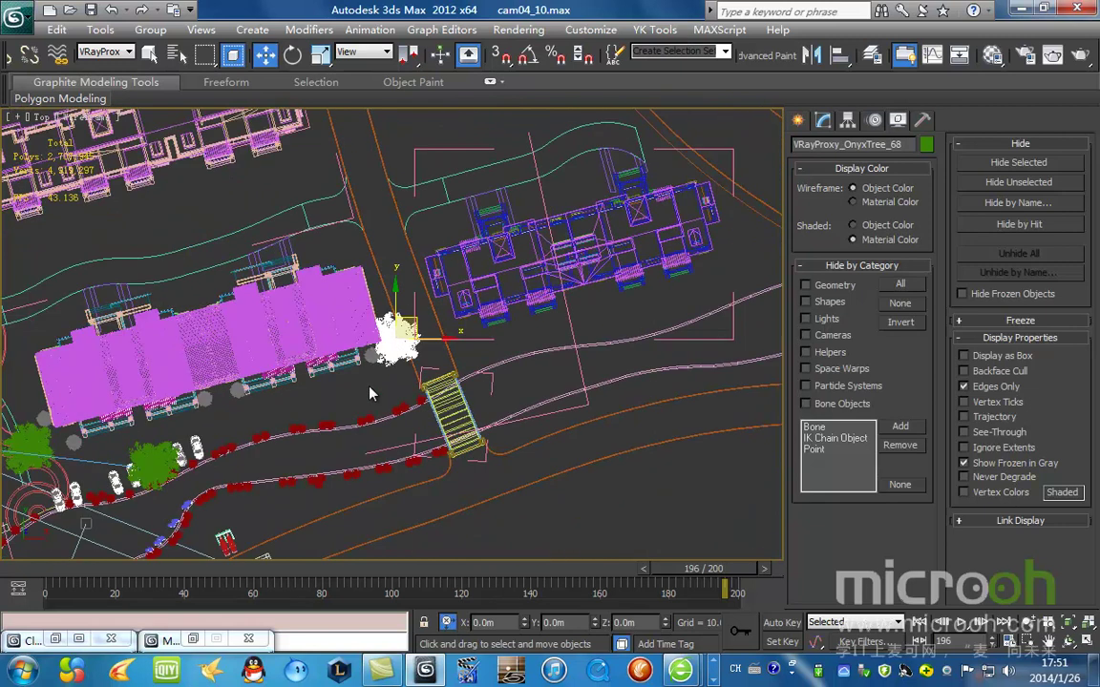
pyautogui.moveTo(552, 435); pyautogui.dragTo(272, 148, button='middle')
pyautogui.scroll(4, 413, 272)
pyautogui.moveTo(482, 245); pyautogui.dragTo(450, 391, button='middle')
pyautogui.scroll(4, 448, 382)
pyautogui.click(369, 316)
pyautogui.moveTo(370, 305); pyautogui.dragTo(205, 211)
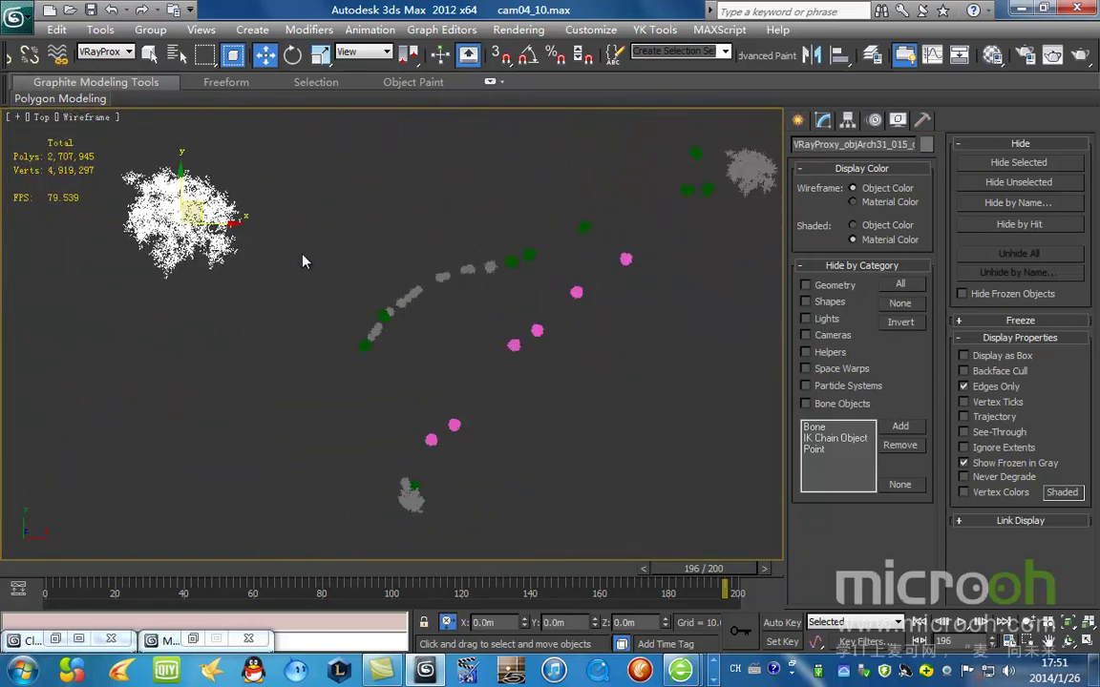
# Delete the 32 leftover plants of the spare set, keeping the large grey tree
pyautogui.scroll(-3, 413, 321)
pyautogui.scroll(8, 442, 326)
pyautogui.scroll(-5, 442, 326)
pyautogui.moveTo(310, 158); pyautogui.dragTo(704, 504)
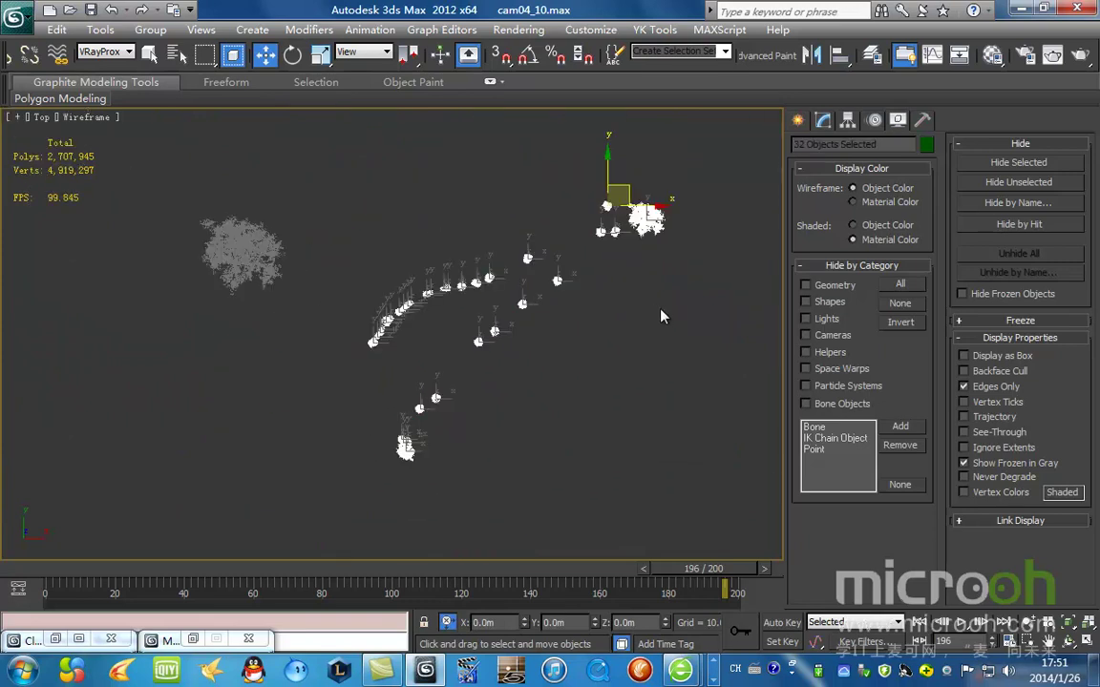
pyautogui.press('Delete')
# Delete the other spare plant set containing the magenta shrub rows
pyautogui.scroll(-5, 395, 344)
pyautogui.moveTo(432, 354); pyautogui.dragTo(628, 353, button='middle')
pyautogui.scroll(3, 235, 320)
pyautogui.moveTo(99, 264); pyautogui.dragTo(234, 268, button='middle')
pyautogui.moveTo(154, 243); pyautogui.dragTo(659, 529)
pyautogui.press('Delete')
# Select the kept grey tree and move it from the cleared spare area to the building site
pyautogui.scroll(-3, 672, 505)
pyautogui.moveTo(684, 445); pyautogui.dragTo(642, 477, button='middle')
pyautogui.scroll(-2, 611, 449)
pyautogui.click(511, 345)
pyautogui.moveTo(524, 333); pyautogui.dragTo(85, 169)
pyautogui.moveTo(85, 169); pyautogui.dragTo(582, 482, button='middle')
pyautogui.moveTo(582, 480); pyautogui.dragTo(552, 351)
# Place the large grey tree on the riverbank behind the small villa, facing the magenta-roofed building
pyautogui.scroll(4, 548, 355)
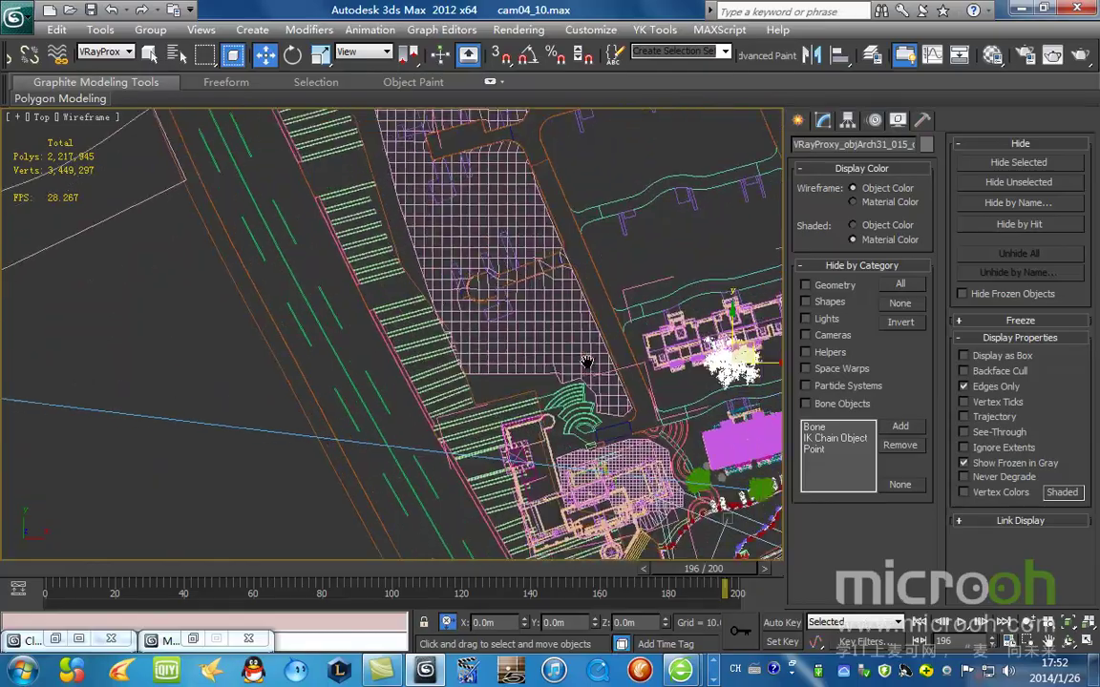
pyautogui.moveTo(711, 369); pyautogui.dragTo(394, 296, button='middle')
pyautogui.scroll(3, 397, 298)
pyautogui.moveTo(491, 248); pyautogui.dragTo(648, 475)
pyautogui.moveTo(648, 475); pyautogui.dragTo(531, 292, button='middle')
pyautogui.keyDown('alt'); pyautogui.moveTo(531, 292); pyautogui.dragTo(483, 250, button='middle'); pyautogui.keyUp('alt')
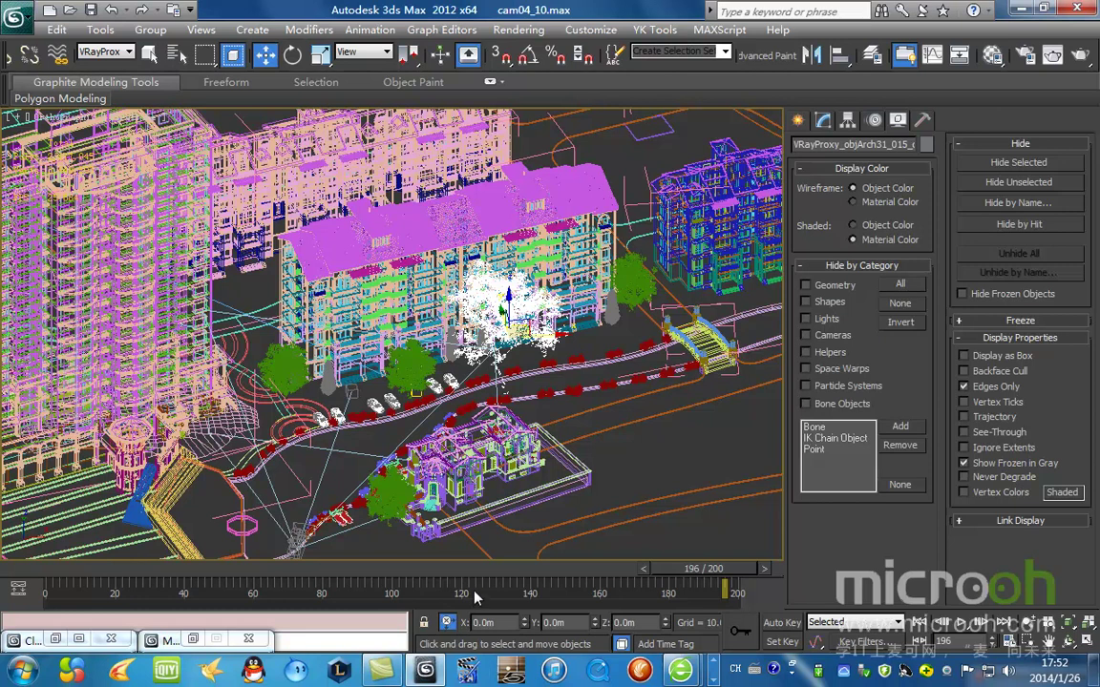
# Move the green tree at the end of the magenta-roofed building across the road toward the blue building, checking it in the Camera04 view
pyautogui.press('t')
pyautogui.press('z')
pyautogui.scroll(-4, 506, 296)
pyautogui.moveTo(527, 277); pyautogui.dragTo(489, 317, button='middle')
pyautogui.click(518, 247)
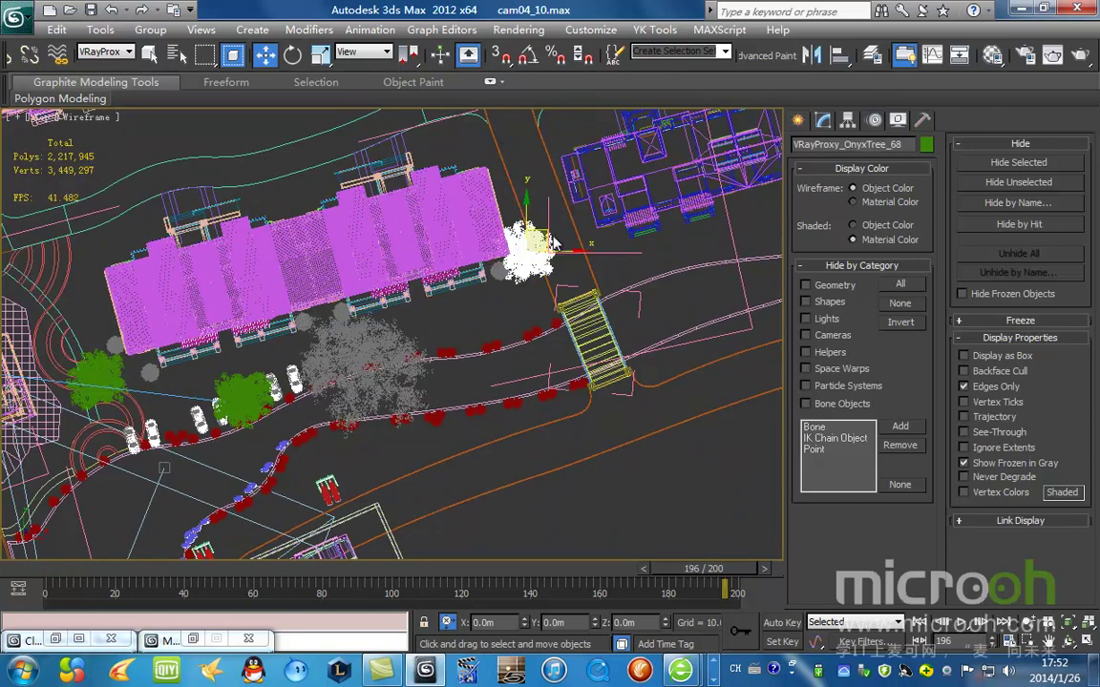
pyautogui.moveTo(543, 232); pyautogui.dragTo(627, 246)
pyautogui.press('c')
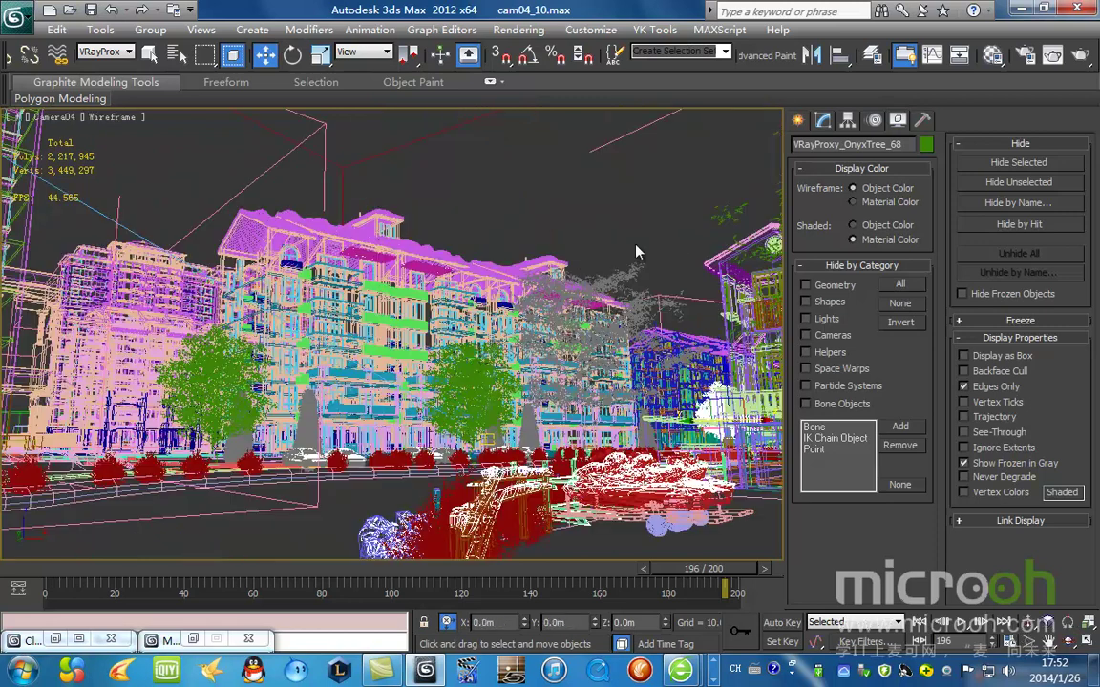
pyautogui.press('F3')
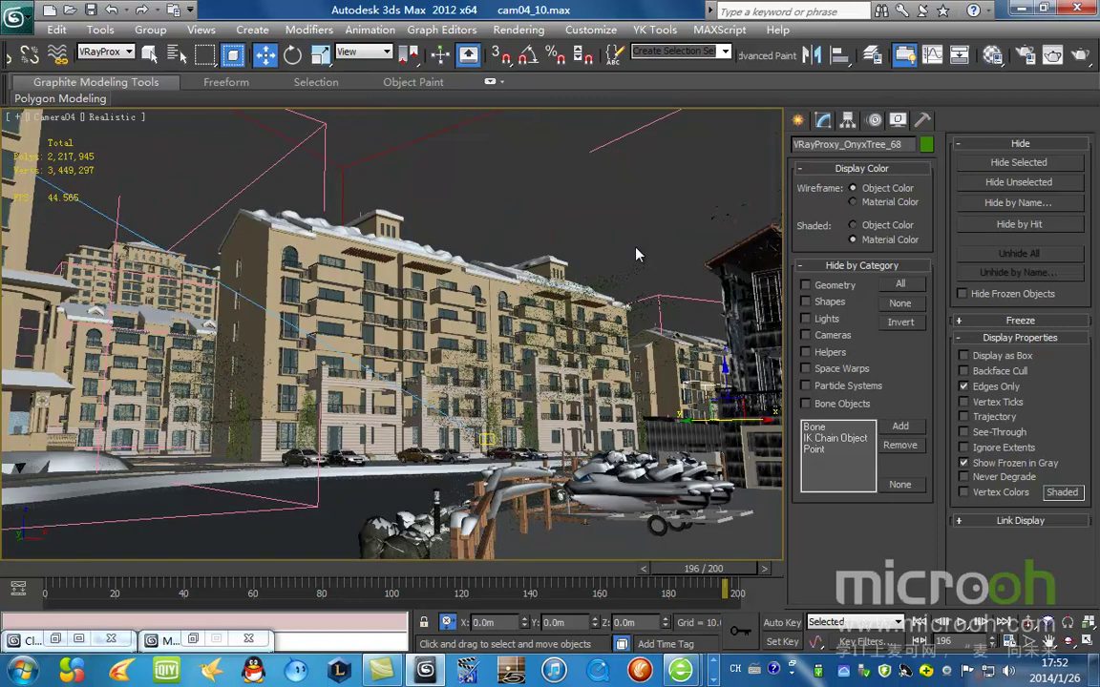
pyautogui.press('F3')
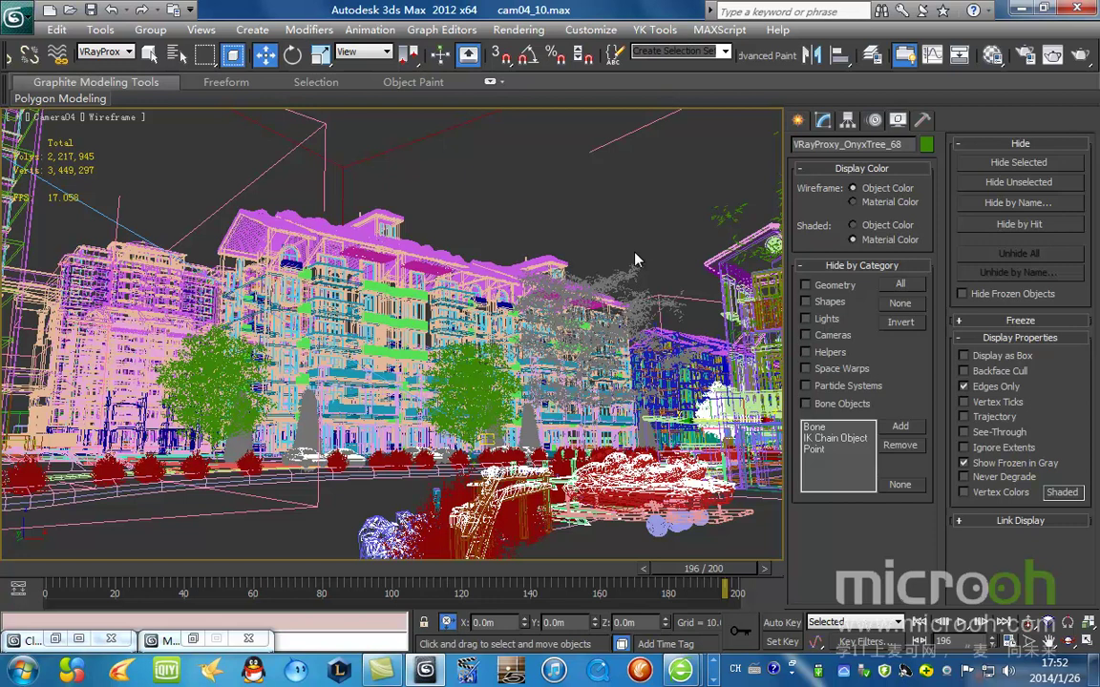
# Shift the same green tree slightly closer to the near corner of the blue building, beside the footbridge
pyautogui.press('t')
pyautogui.scroll(-2, 594, 349)
pyautogui.moveTo(594, 350); pyautogui.dragTo(671, 286, button='middle')
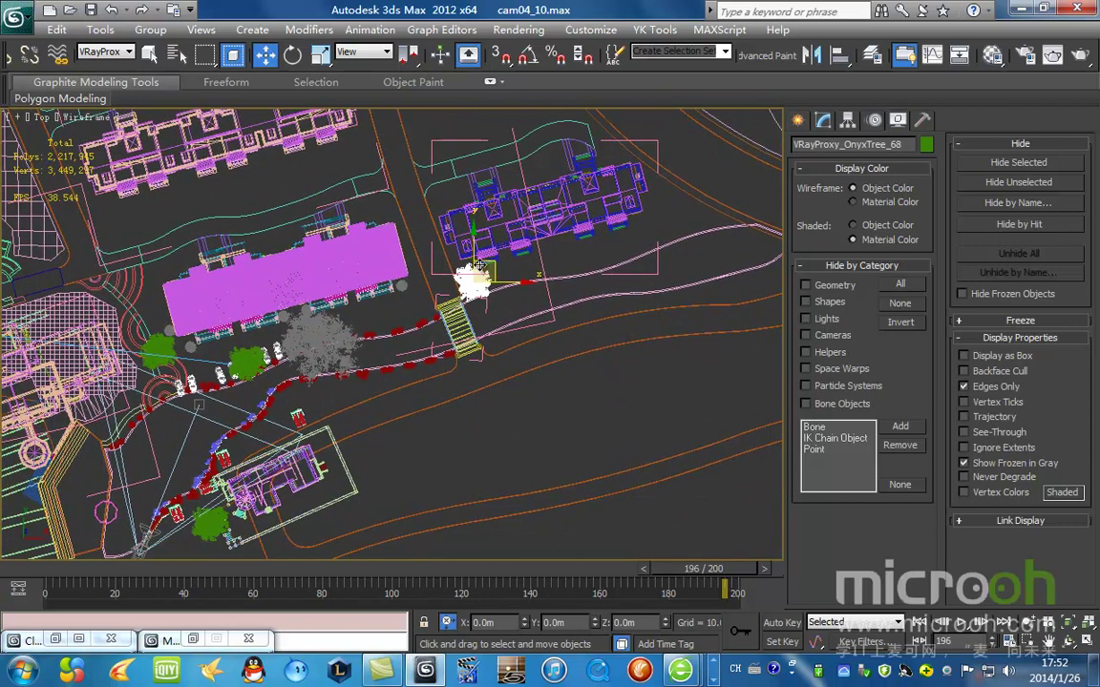
pyautogui.moveTo(497, 268)
pyautogui.mouseDown()
pyautogui.moveTo(527, 281)
pyautogui.moveTo(421, 230)
pyautogui.moveTo(455, 227)
pyautogui.moveTo(490, 263)
pyautogui.mouseUp()
# Move the large grey tree from the riverbank to the area northwest of the magenta-roofed building, near the gridded plaza
pyautogui.scroll(1, 361, 320)
pyautogui.moveTo(361, 320); pyautogui.dragTo(439, 276, button='middle')
pyautogui.scroll(1, 392, 304)
pyautogui.click(389, 310)
pyautogui.scroll(-3, 388, 324)
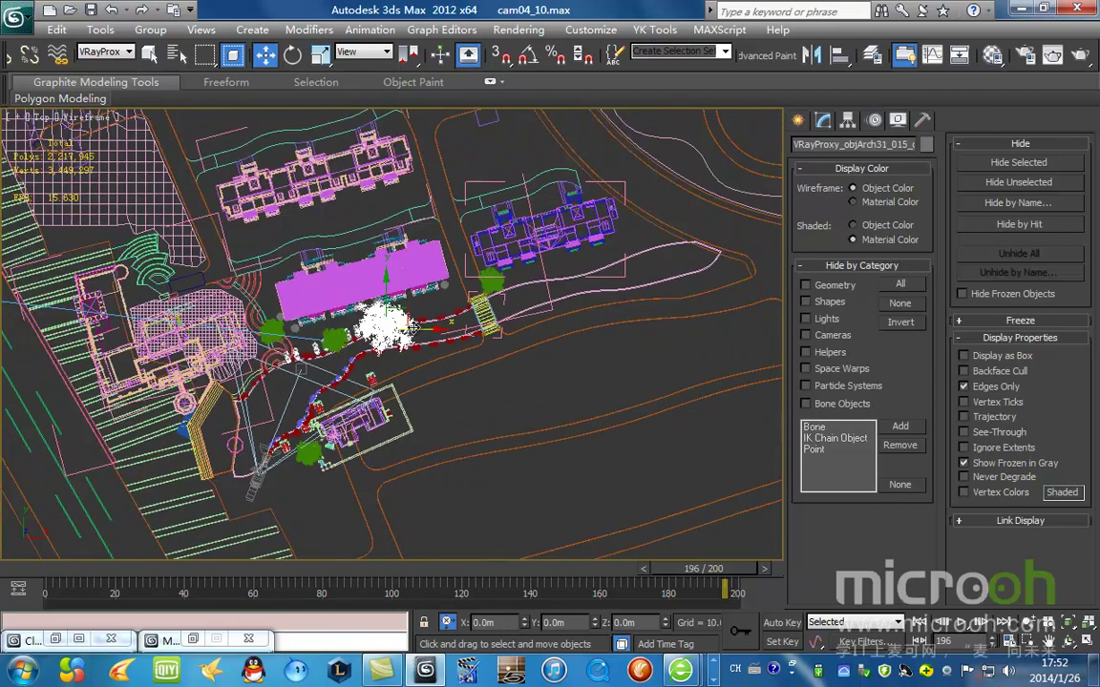
pyautogui.moveTo(410, 315); pyautogui.dragTo(491, 442, button='middle')
pyautogui.moveTo(479, 430); pyautogui.dragTo(310, 351)
pyautogui.press('c')
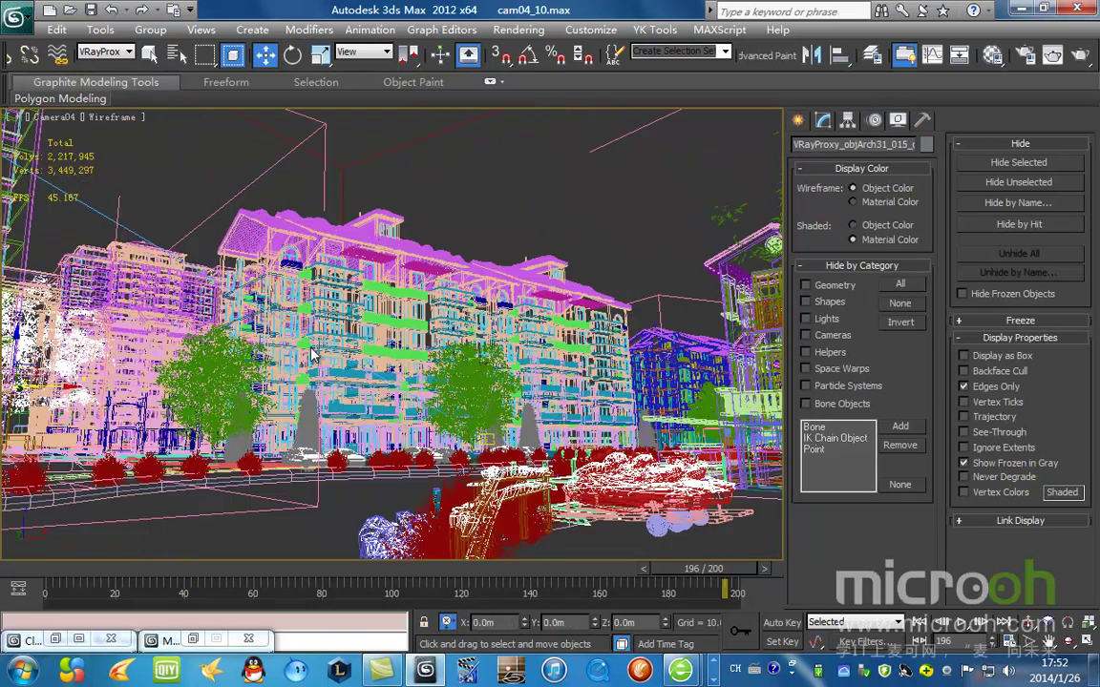
# Check the Camera04 view in shaded display and advance the timeline to frame 200
pyautogui.press('F3')
pyautogui.press('F3')
pyautogui.moveTo(28, 570); pyautogui.dragTo(708, 593)
pyautogui.press('w')
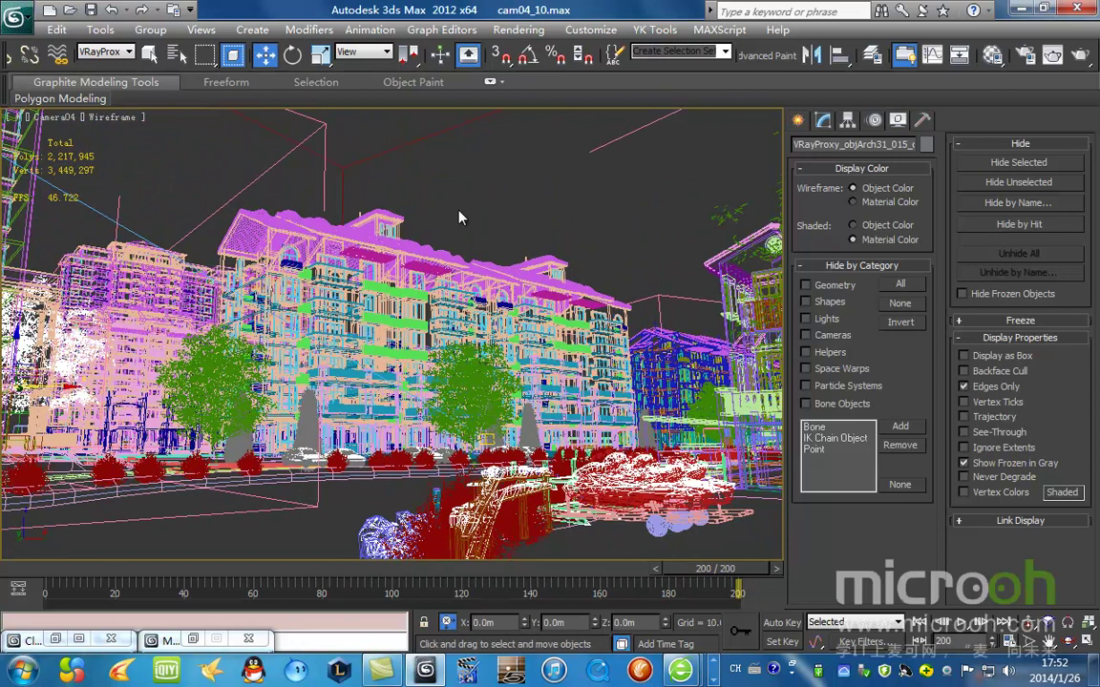
# Isolate all vegetation proxies and select two neighbouring dark red shrubs in the lower riverbank row
pyautogui.hotkey('ctrl', 'a')
pyautogui.hotkey('alt', 'q')
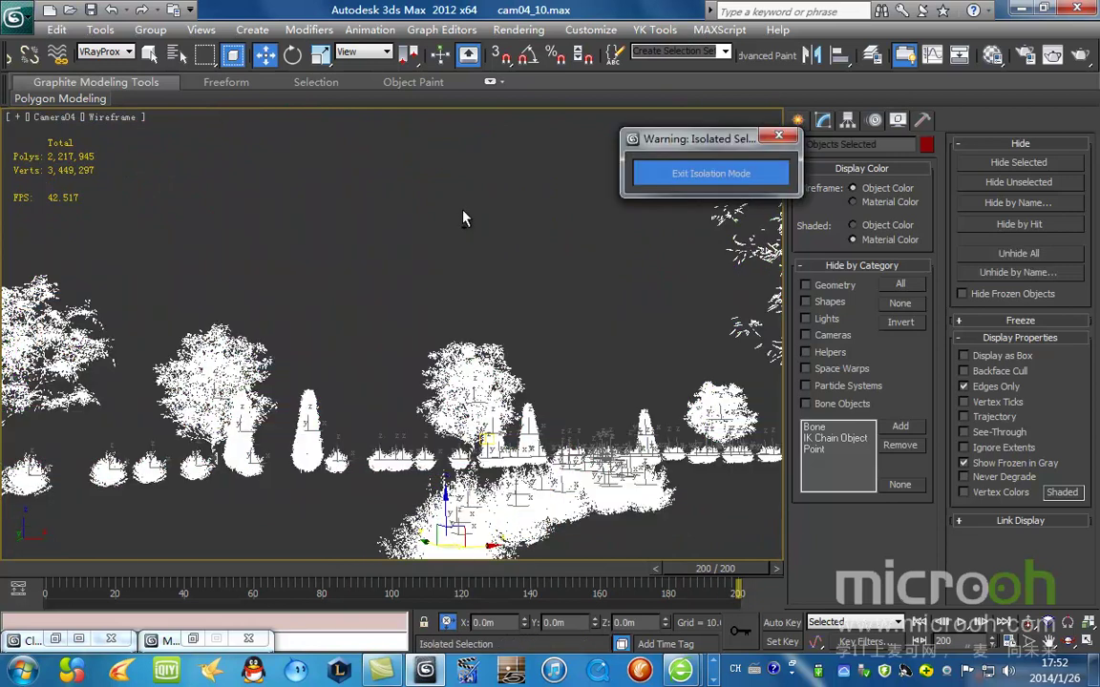
pyautogui.press('t')
pyautogui.click(488, 390)
pyautogui.scroll(6, 409, 348)
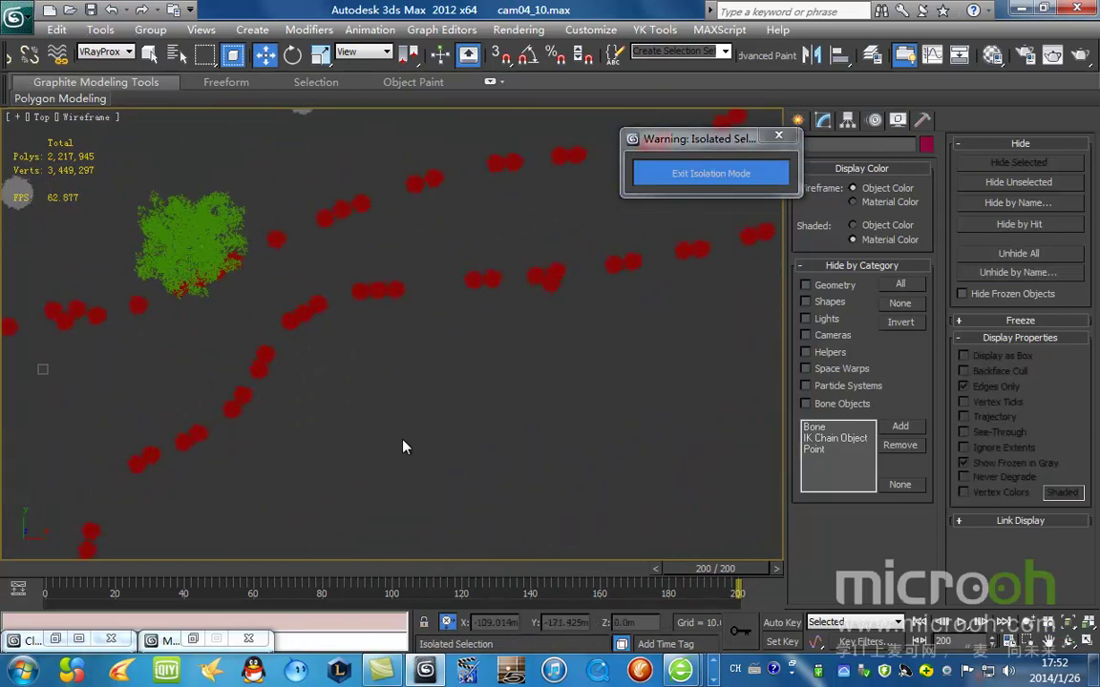
pyautogui.moveTo(494, 315); pyautogui.dragTo(455, 270)
pyautogui.scroll(-2, 468, 334)
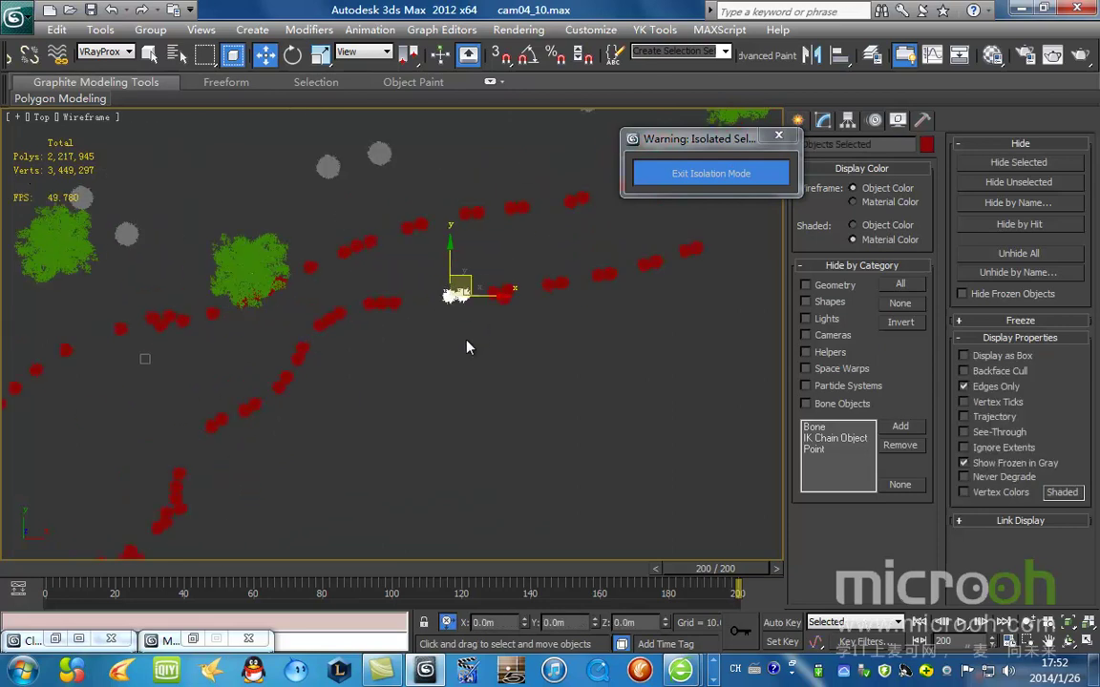
# Run the scene assistant script (场景助手) and show its random operations section (随机操作) beside the shrub rows
pyautogui.moveTo(703, 140); pyautogui.dragTo(950, 329)
pyautogui.click(719, 30)
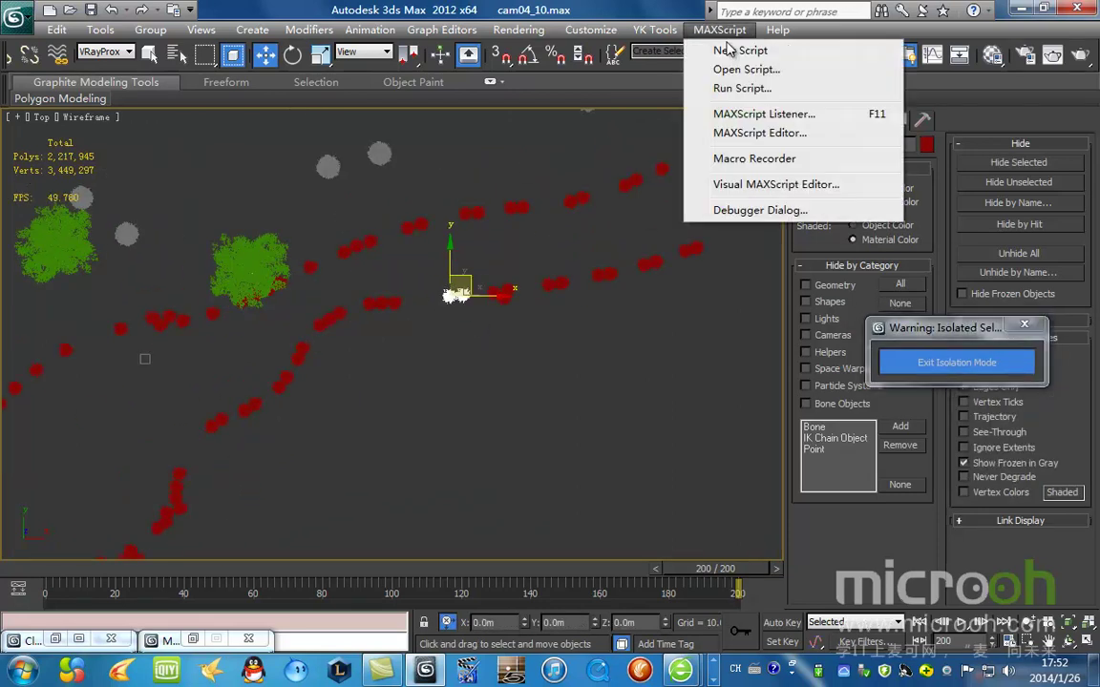
pyautogui.click(742, 88)
pyautogui.doubleClick(421, 105)
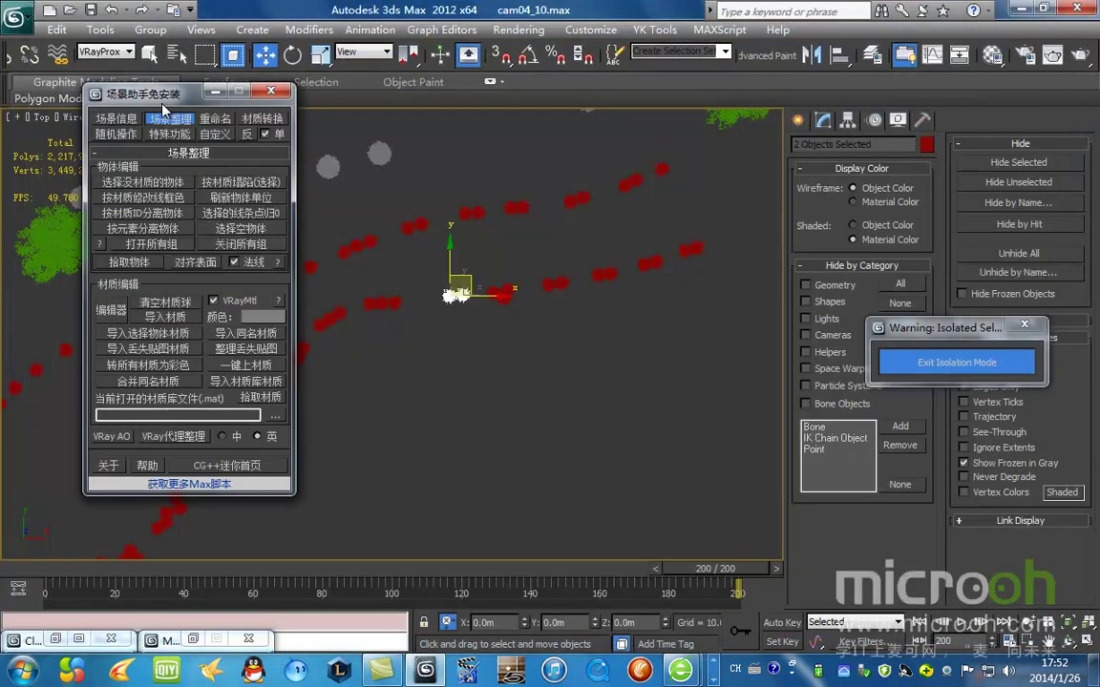
pyautogui.moveTo(163, 101); pyautogui.dragTo(547, 186)
pyautogui.click(497, 222)
pyautogui.moveTo(387, 321); pyautogui.dragTo(299, 313, button='middle')
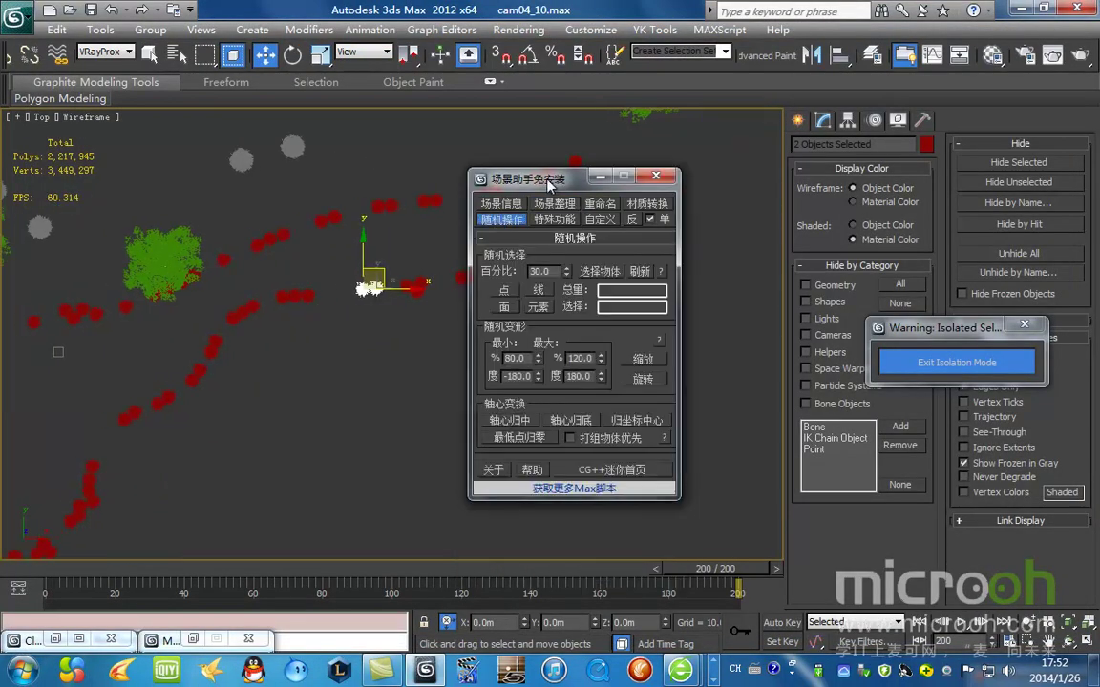
pyautogui.moveTo(543, 182); pyautogui.dragTo(653, 195)
# Pick the shrub's material into the Material Editor and select every object using it
pyautogui.scroll(2, 389, 302)
pyautogui.moveTo(390, 302); pyautogui.dragTo(449, 348, button='middle')
pyautogui.press('m')
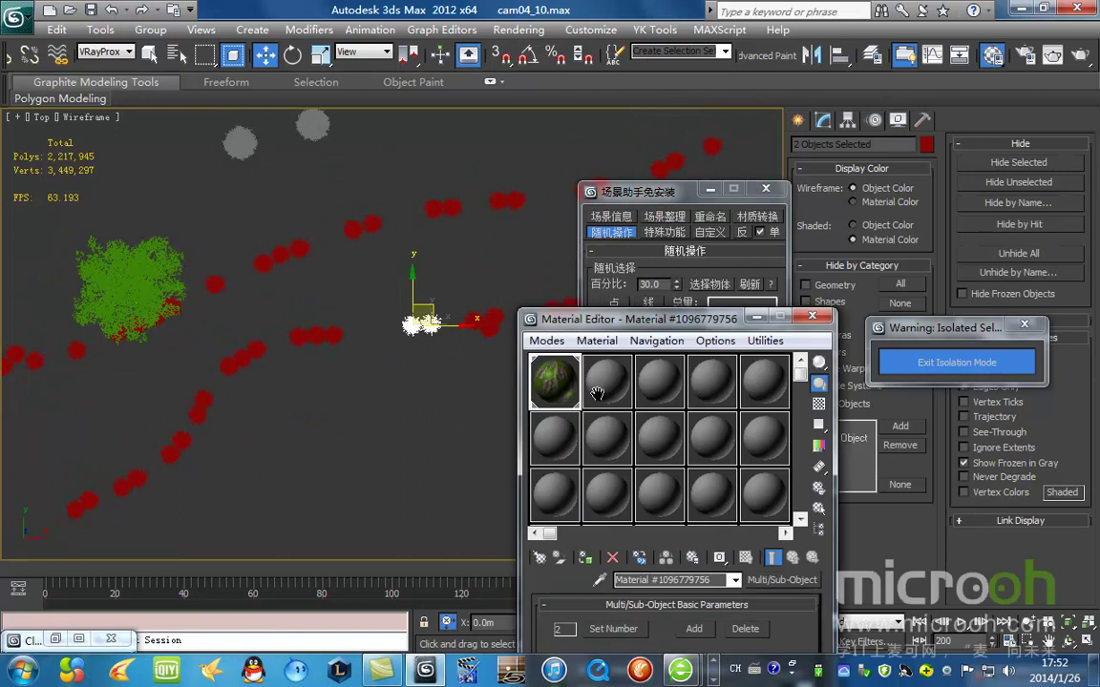
pyautogui.click(598, 580)
pyautogui.click(420, 315)
pyautogui.click(823, 510)
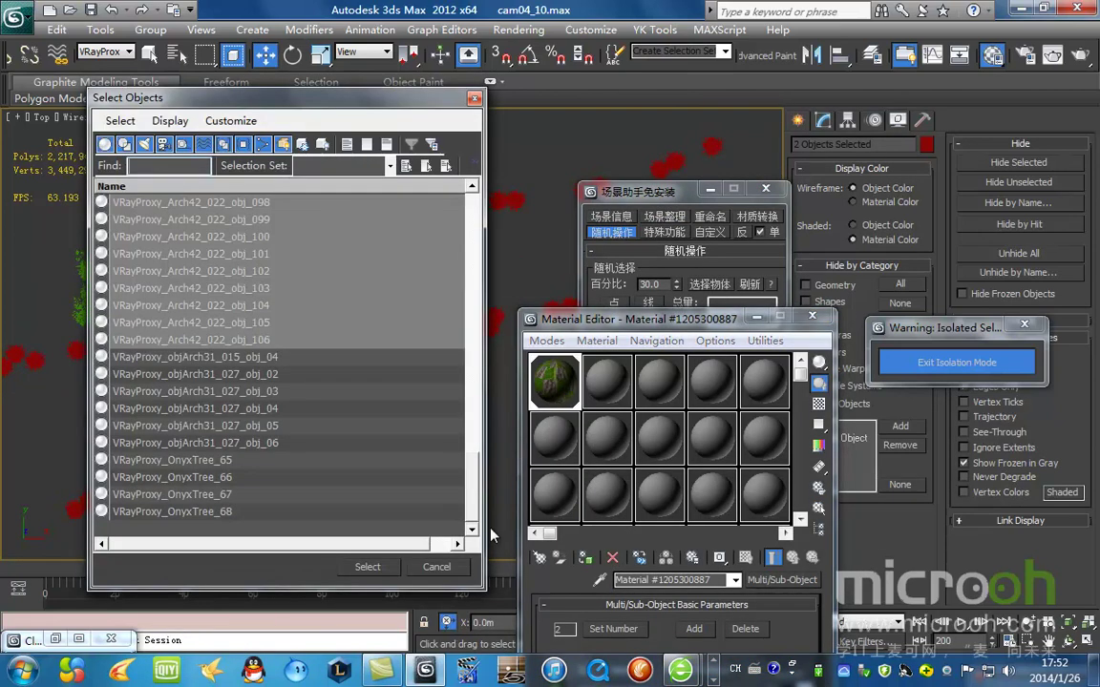
pyautogui.click(332, 511)
pyautogui.press('F3')
pyautogui.moveTo(346, 364); pyautogui.dragTo(451, 233, button='middle')
pyautogui.scroll(4, 451, 233)
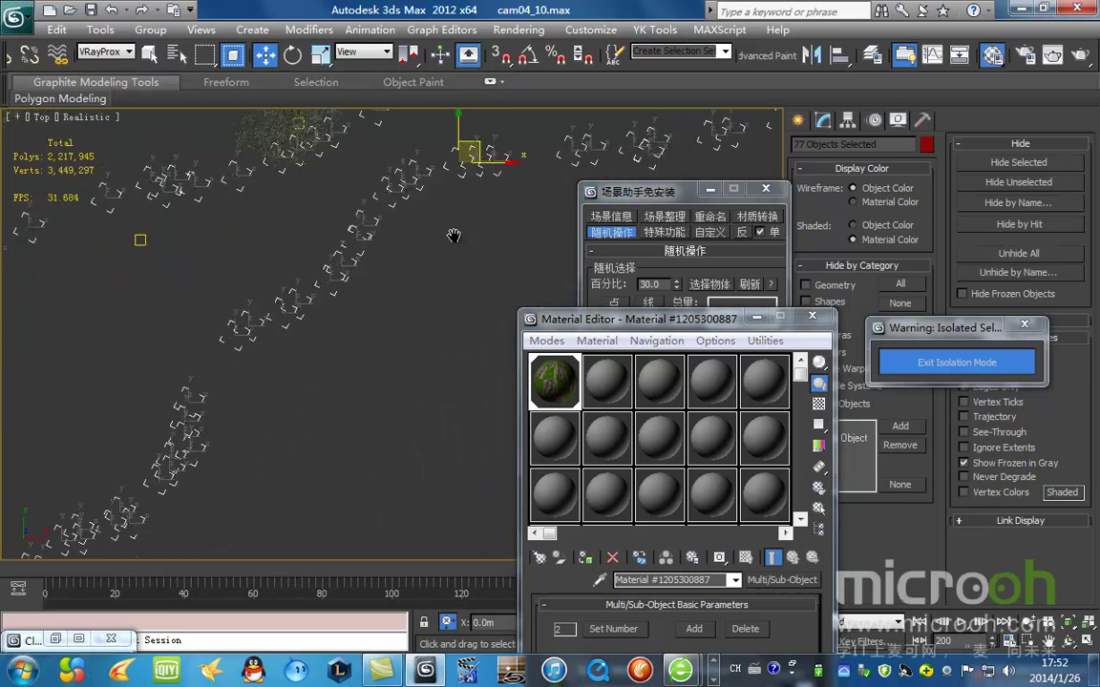
pyautogui.moveTo(699, 319); pyautogui.dragTo(629, 251)
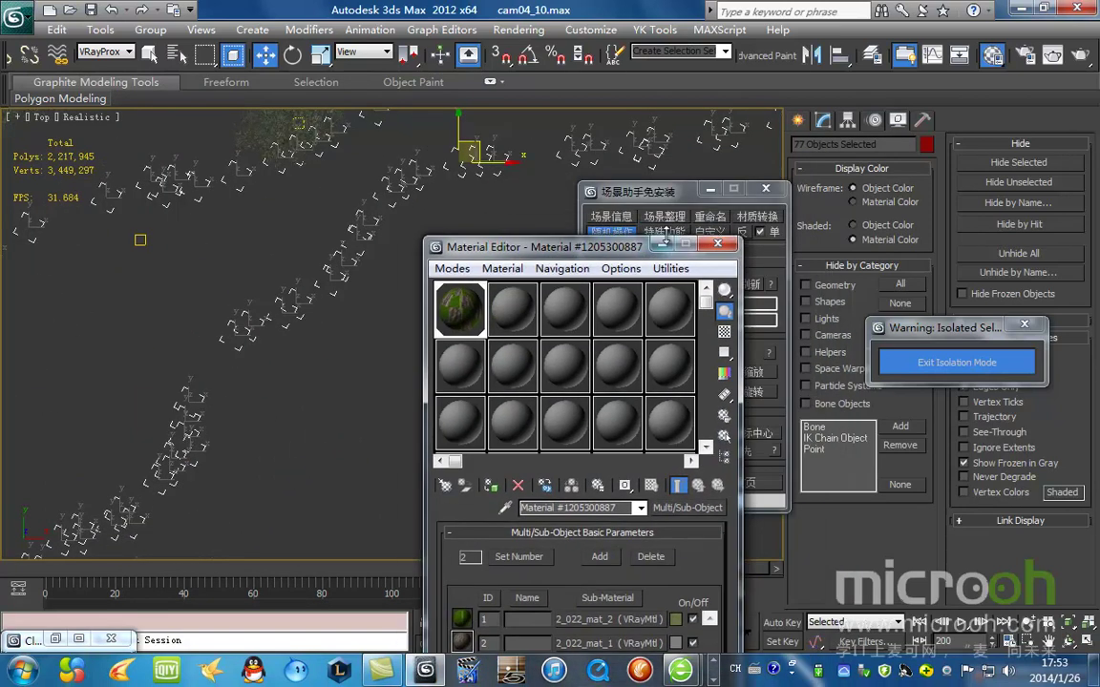
pyautogui.click(718, 244)
# Try random rotation and random 80–120% scaling on the selected shrubs, and undo the scaling
pyautogui.scroll(4, 281, 375)
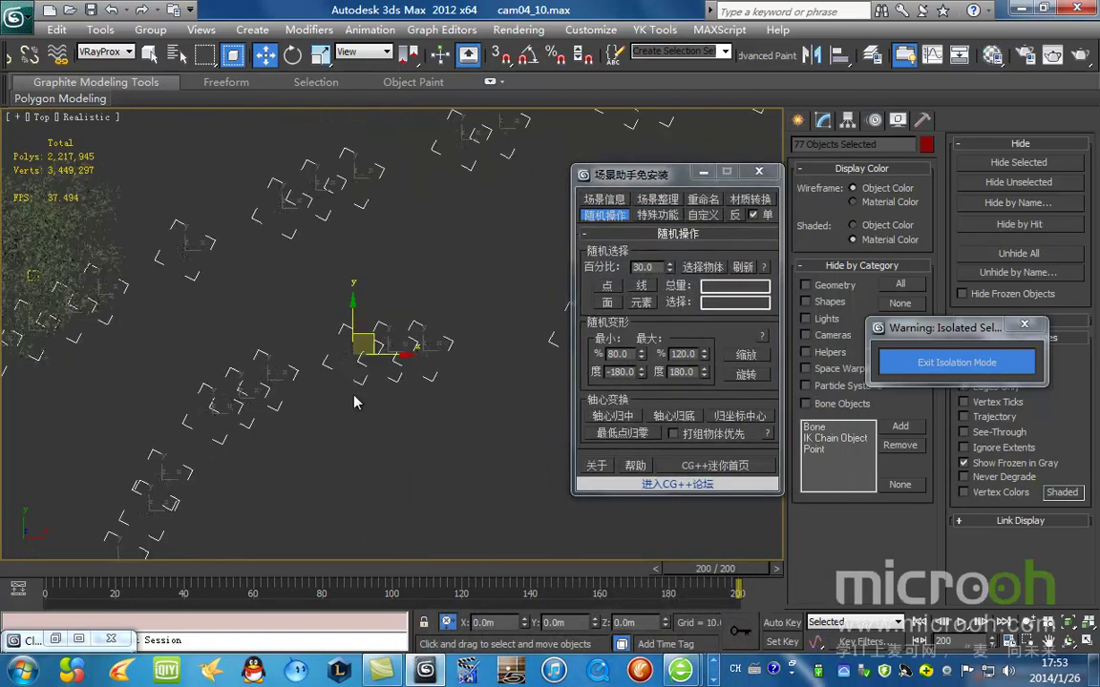
pyautogui.press('F3')
pyautogui.scroll(2, 385, 395)
pyautogui.moveTo(385, 394); pyautogui.dragTo(432, 261, button='middle')
pyautogui.moveTo(493, 385); pyautogui.dragTo(461, 255, button='middle')
pyautogui.scroll(-2, 567, 386)
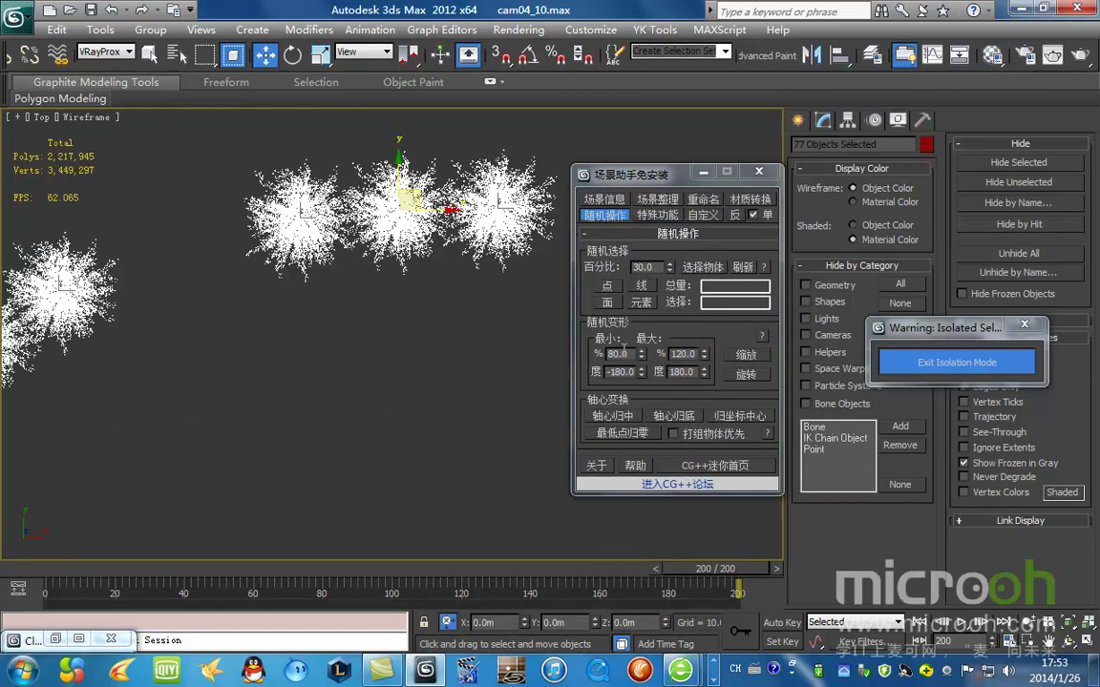
pyautogui.click(764, 378)
pyautogui.click(752, 359)
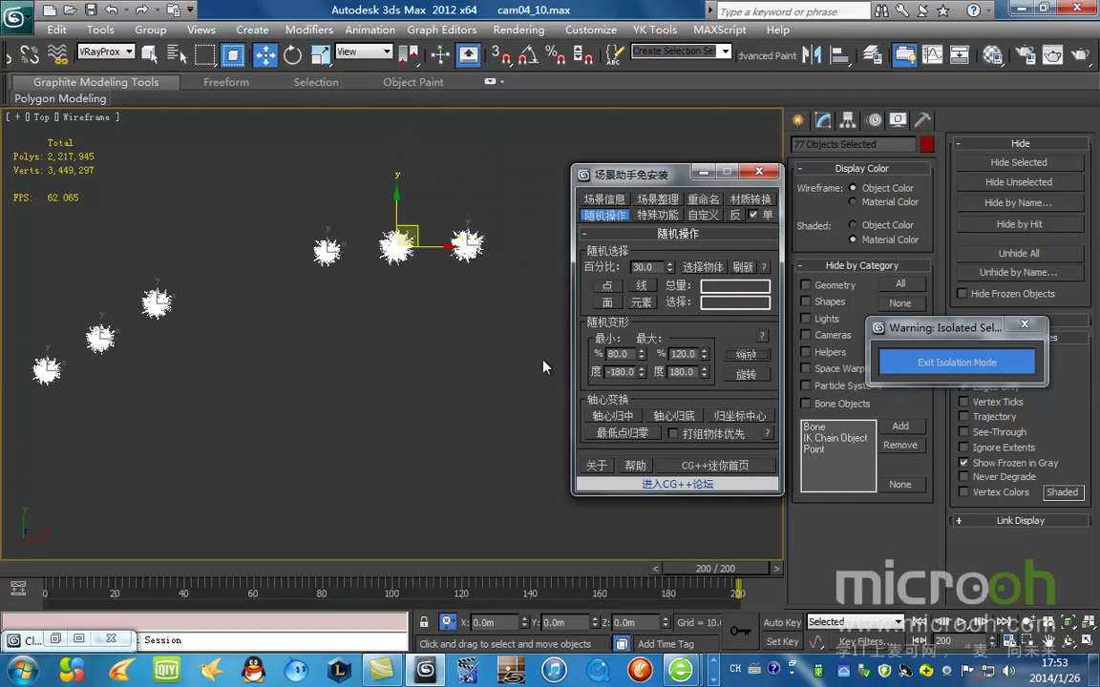
pyautogui.moveTo(417, 356); pyautogui.dragTo(439, 367, button='middle')
pyautogui.hotkey('ctrl', 'z')
# Try scaling the shrubs with both limits at 80%, then undo back to the two-shrub selection
pyautogui.doubleClick(683, 354)
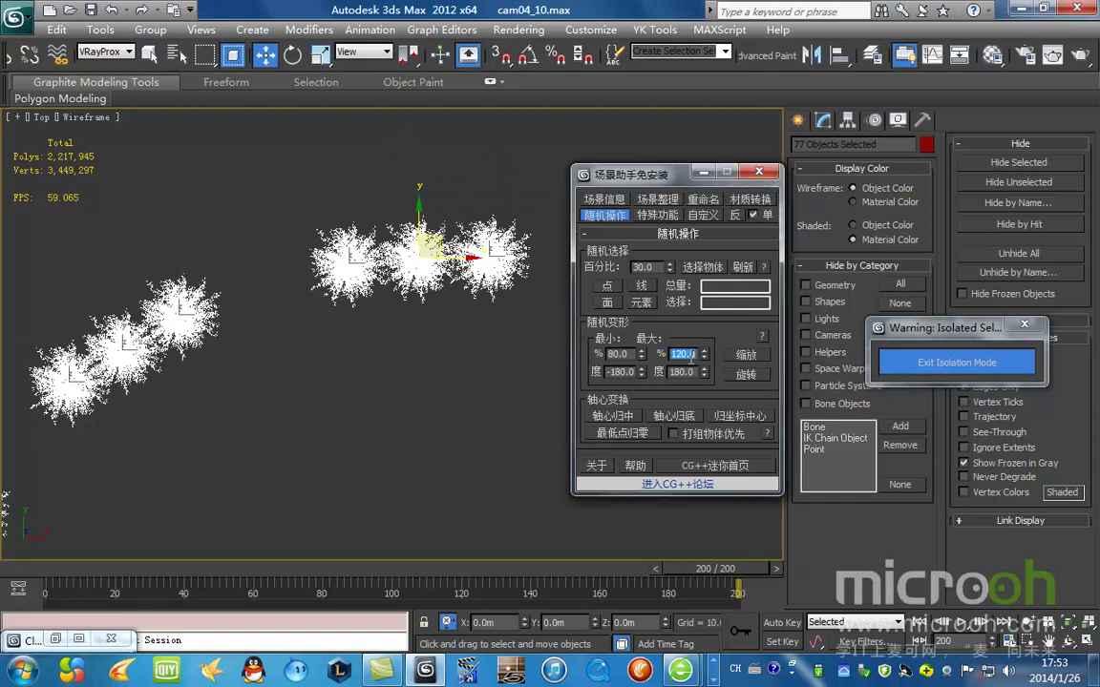
pyautogui.click(743, 355)
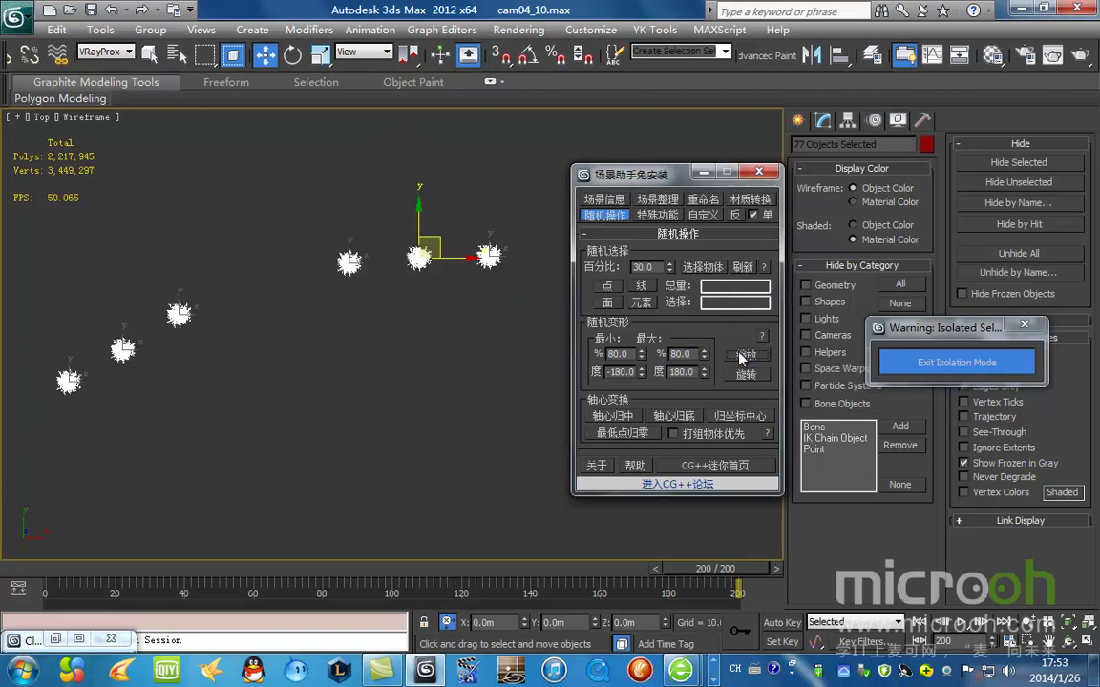
pyautogui.hotkey('ctrl', 'z')
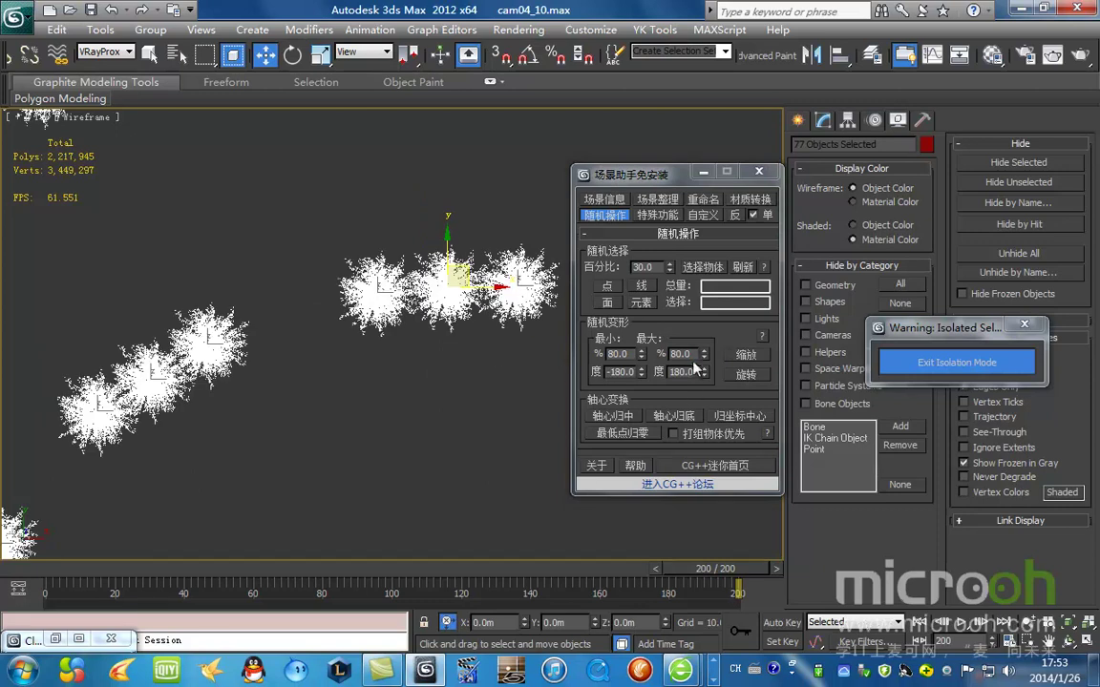
pyautogui.hotkey('ctrl', 'z')
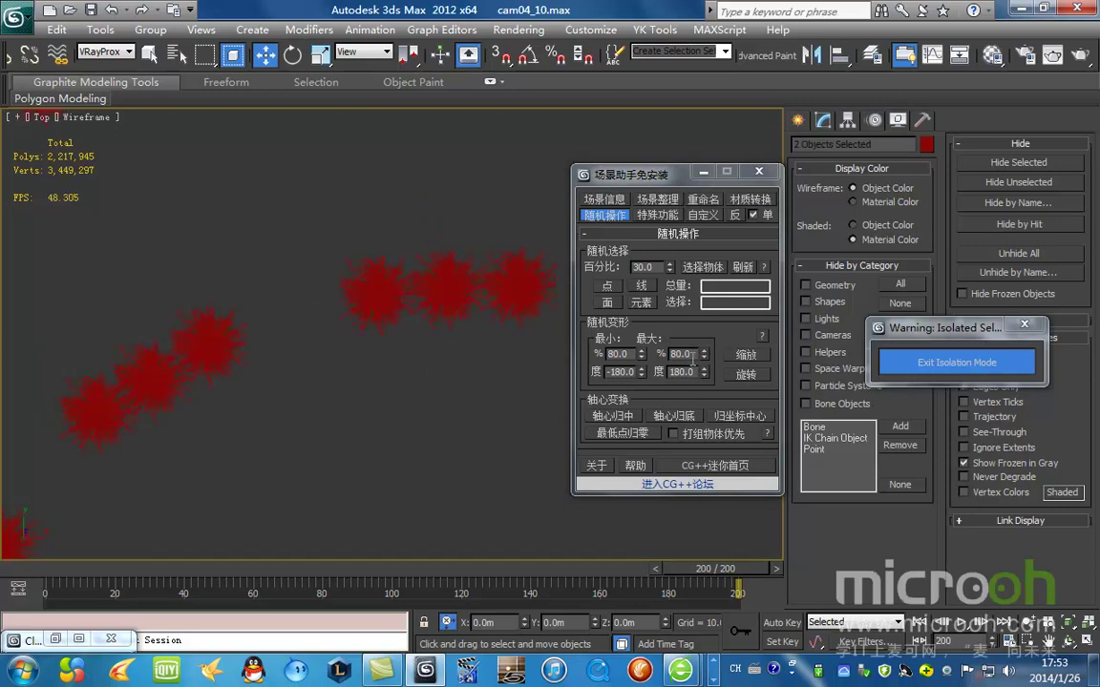
# Select all the dark red riverbank shrubs by their object color
pyautogui.scroll(-5, 390, 323)
pyautogui.moveTo(390, 323); pyautogui.dragTo(456, 329, button='middle')
pyautogui.scroll(-2, 409, 300)
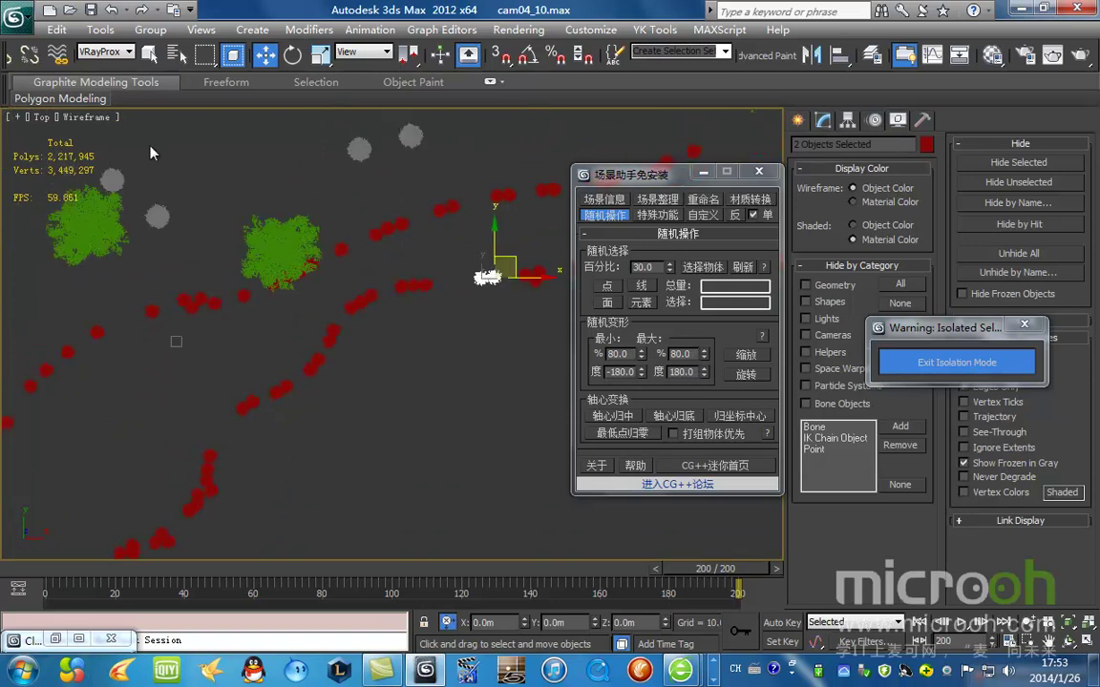
pyautogui.click(45, 31)
pyautogui.moveTo(263, 388)
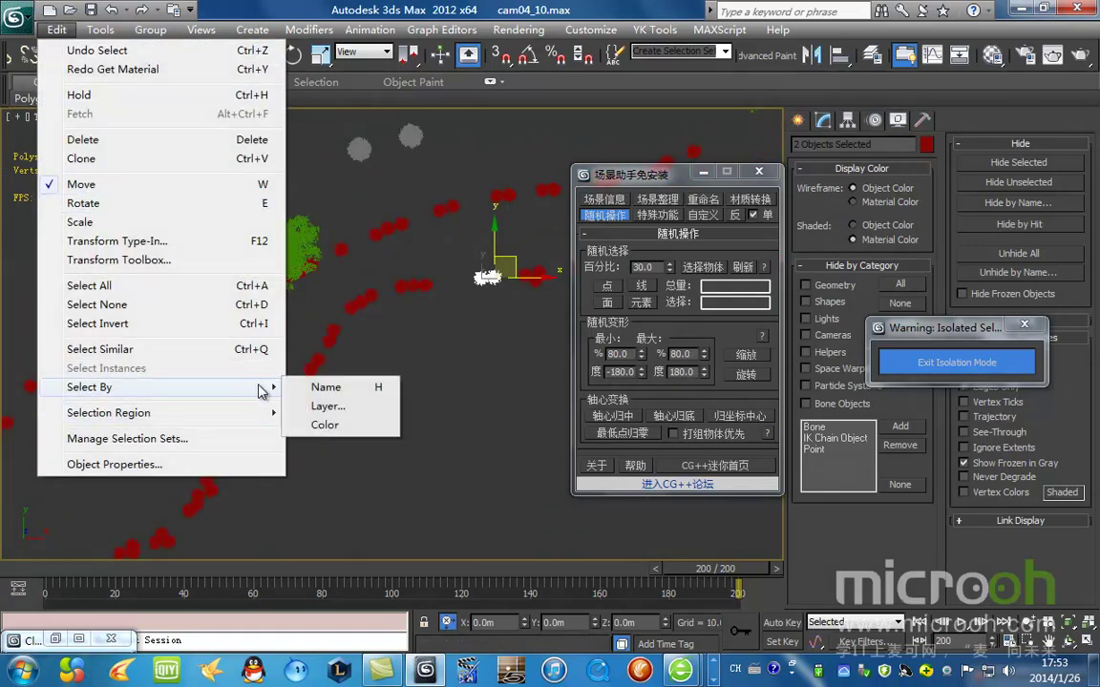
pyautogui.click(318, 422)
pyautogui.click(427, 289)
pyautogui.scroll(-4, 405, 350)
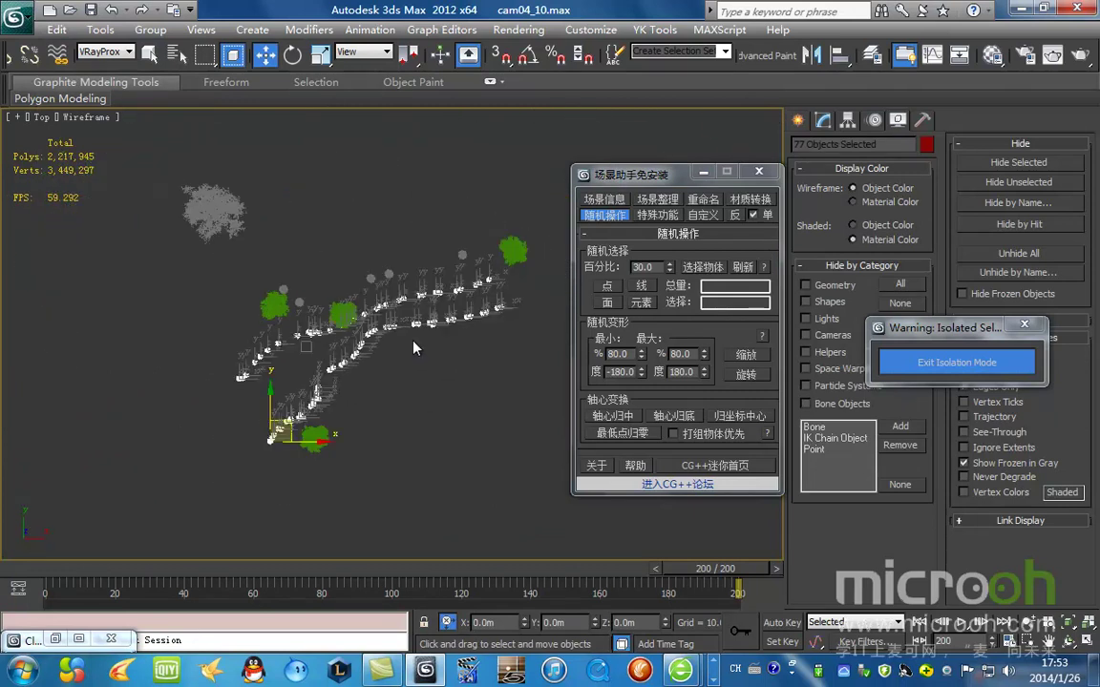
pyautogui.scroll(5, 404, 349)
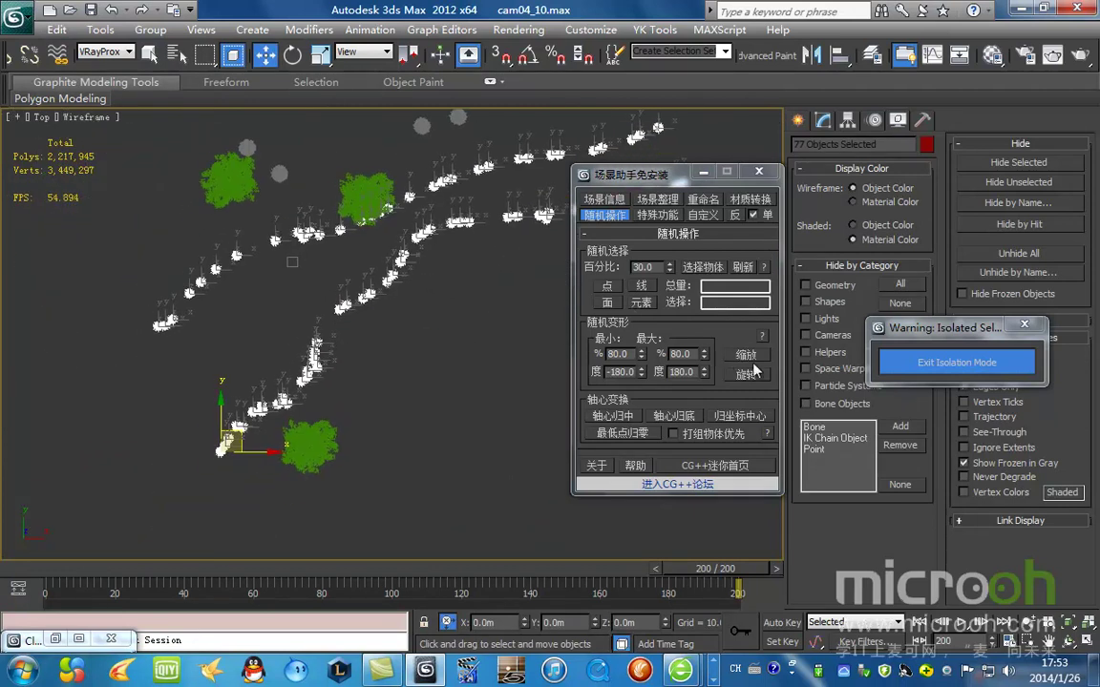
# Try random scaling of the color-selected shrubs with a maximum of 120%, and undo it
pyautogui.scroll(2, 532, 373)
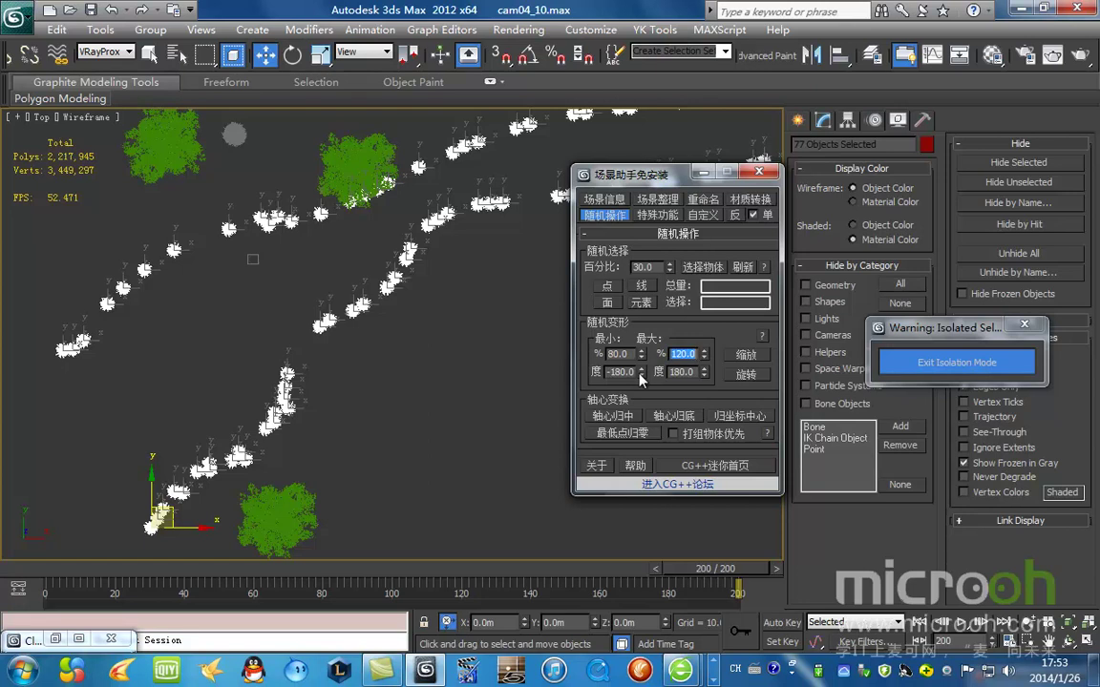
pyautogui.click(745, 356)
pyautogui.scroll(3, 398, 306)
pyautogui.moveTo(398, 305); pyautogui.dragTo(427, 297, button='middle')
pyautogui.scroll(1, 375, 266)
pyautogui.hotkey('ctrl', 'z')
pyautogui.scroll(-2, 501, 292)
pyautogui.moveTo(500, 291); pyautogui.dragTo(464, 327, button='middle')
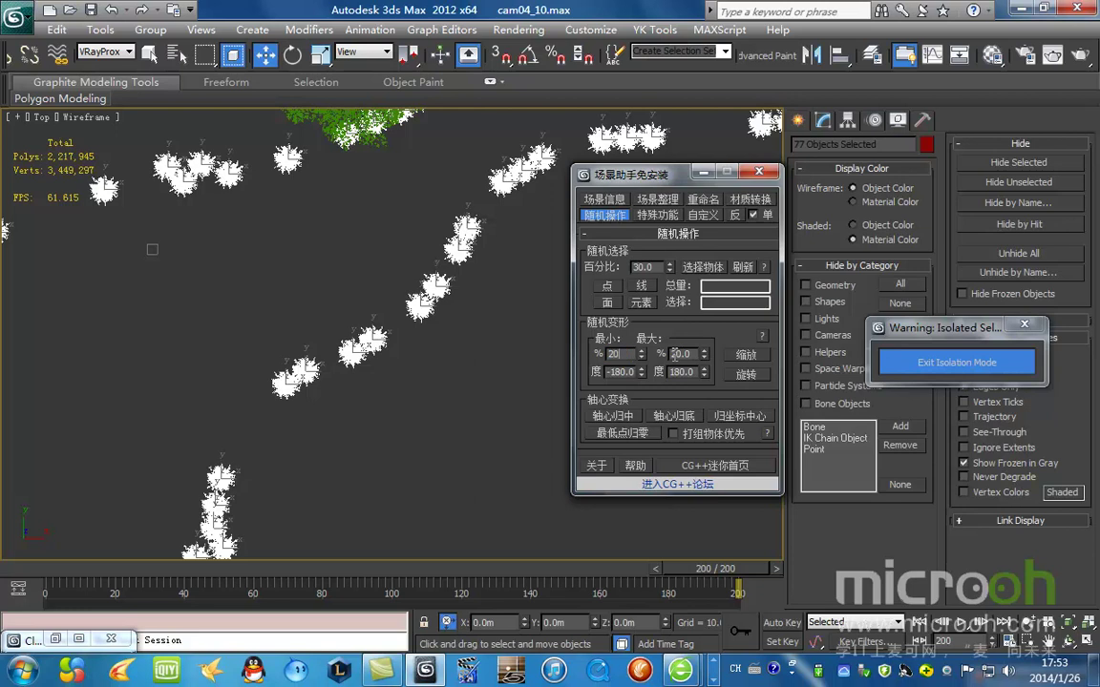
# Try random scaling of the shrubs with both limits at 20%, and again with an 80% minimum
pyautogui.click(736, 355)
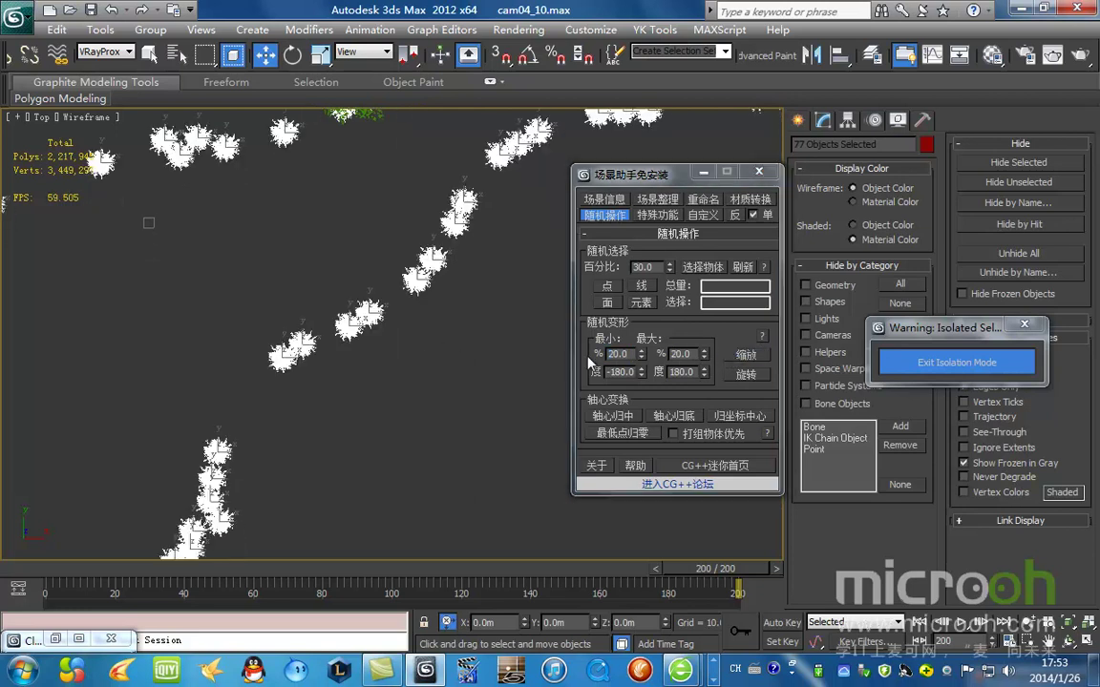
pyautogui.click(744, 357)
pyautogui.moveTo(387, 336); pyautogui.dragTo(375, 378, button='middle')
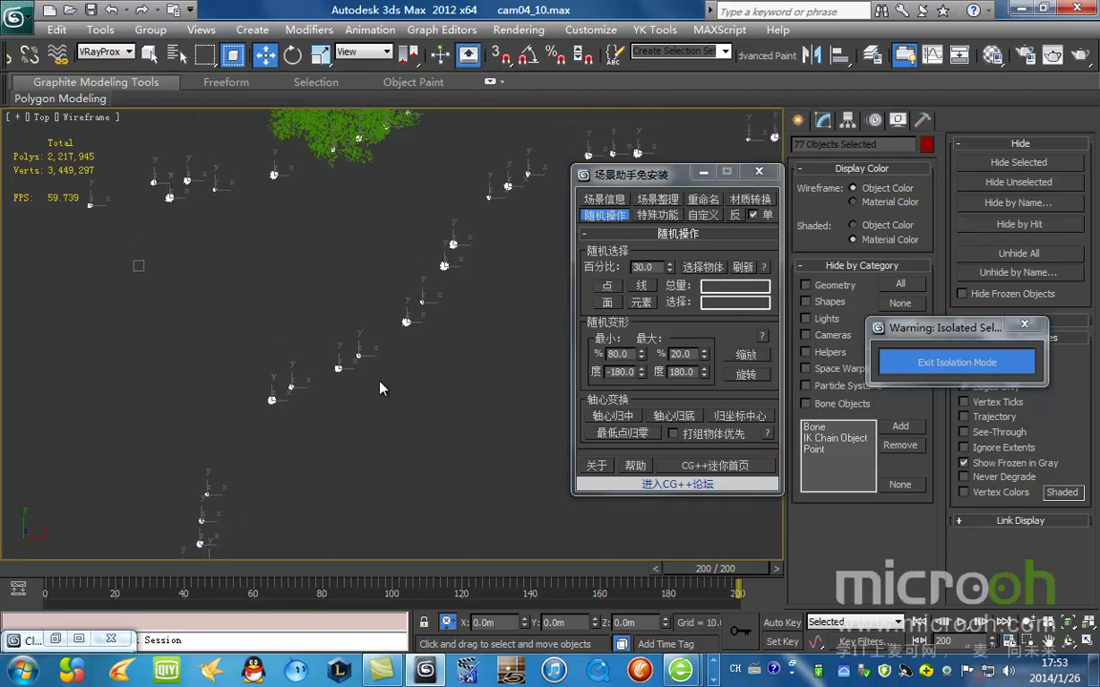
# Randomly rotate all the selected riverbank shrubs between -180 and 180 degrees and return to the top view
pyautogui.moveTo(443, 332); pyautogui.dragTo(430, 277, button='middle')
pyautogui.scroll(-3, 412, 374)
pyautogui.keyDown('alt'); pyautogui.moveTo(442, 322); pyautogui.dragTo(379, 308, button='middle'); pyautogui.keyUp('alt')
pyautogui.scroll(-3, 429, 362)
pyautogui.scroll(4, 445, 278)
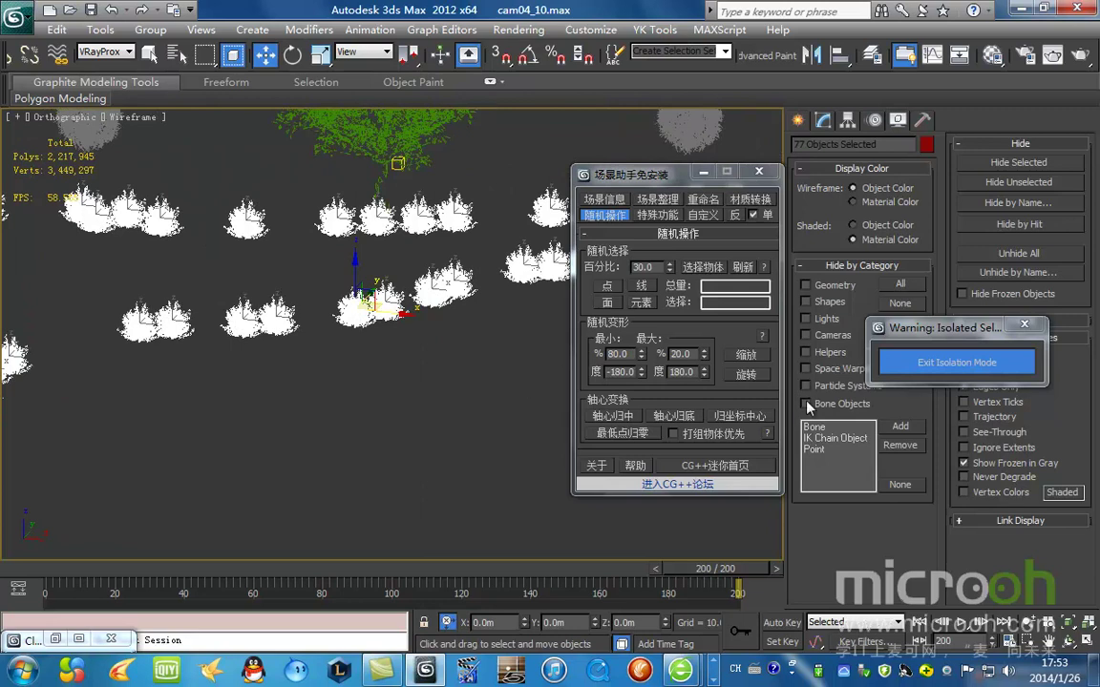
pyautogui.click(752, 376)
pyautogui.press('t')
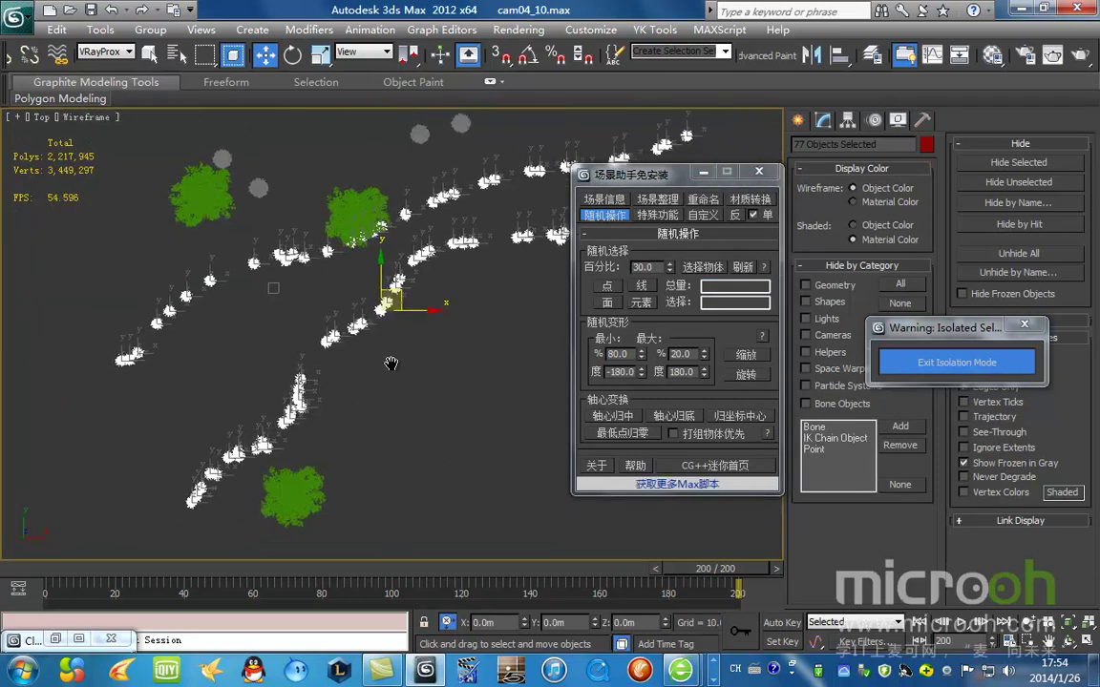
# Frame the selected riverbank shrubs in the front view and get them ready for scaling
pyautogui.press('F3')
pyautogui.press('F3')
pyautogui.click(706, 174)
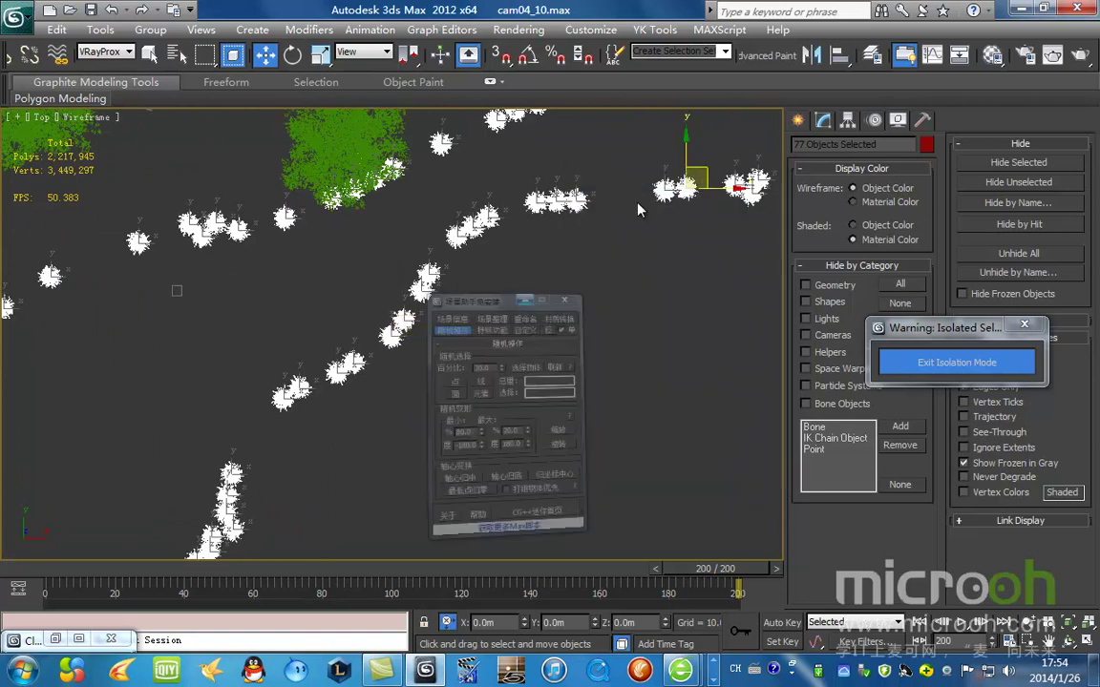
pyautogui.press('f')
pyautogui.press('z')
pyautogui.scroll(2, 524, 360)
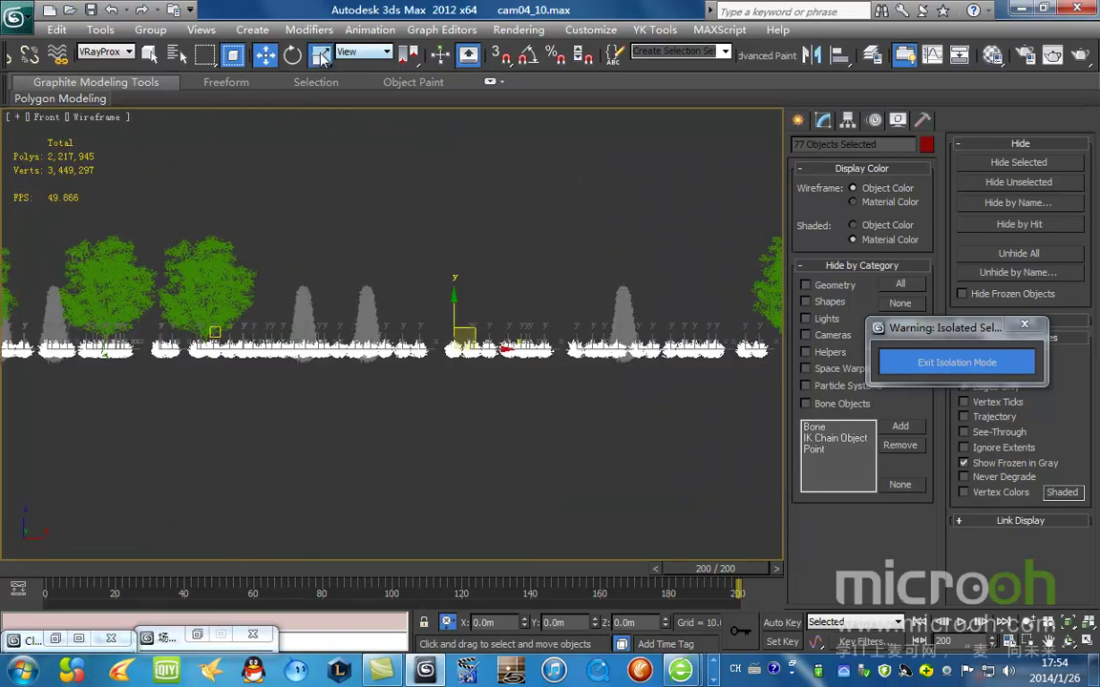
pyautogui.click(322, 55)
pyautogui.scroll(2, 430, 368)
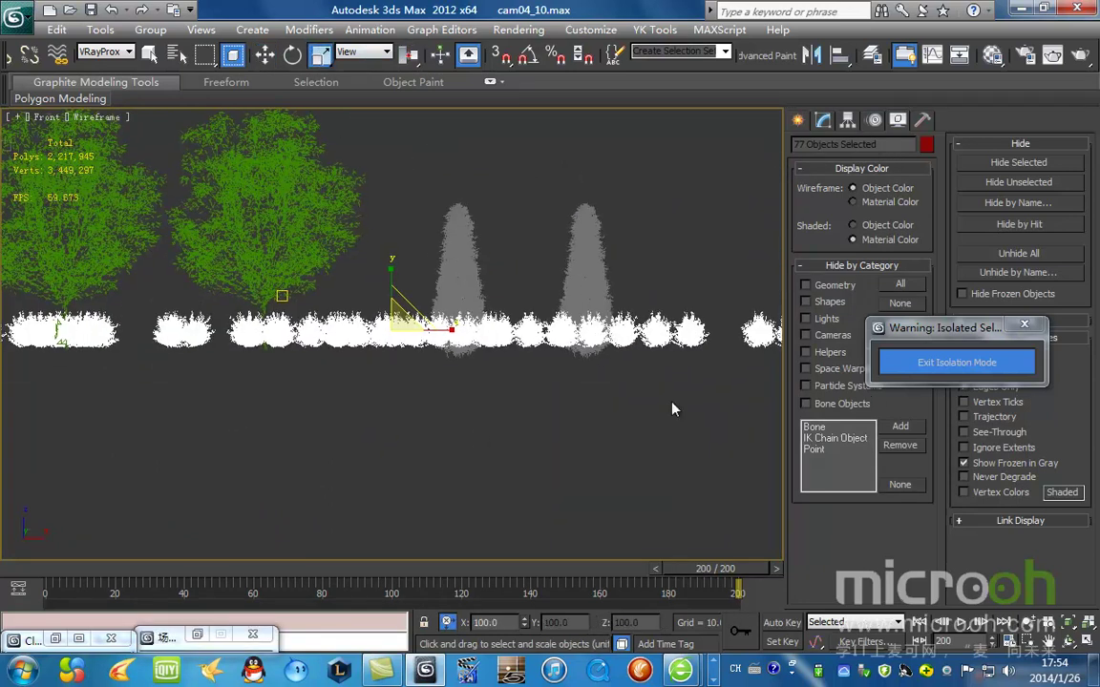
# Make scaling use each shrub's own pivot point, try scaling all the selected shrubs, and undo the scaling
pyautogui.click(198, 636)
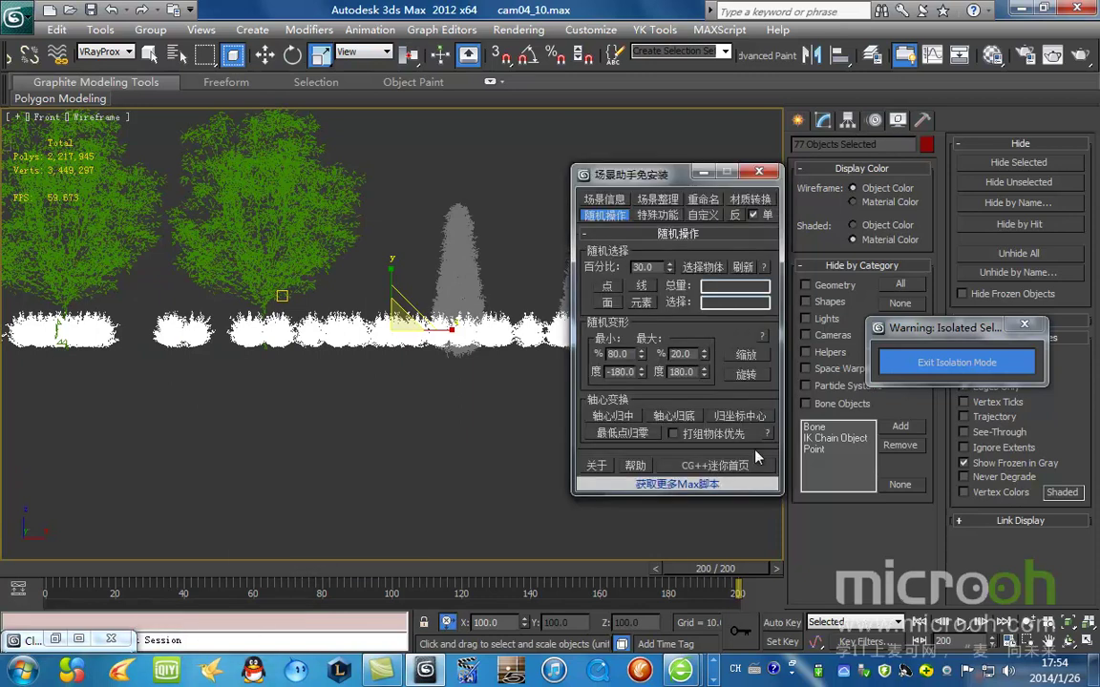
pyautogui.click(690, 421)
pyautogui.moveTo(412, 59); pyautogui.dragTo(411, 87)
pyautogui.scroll(5, 374, 405)
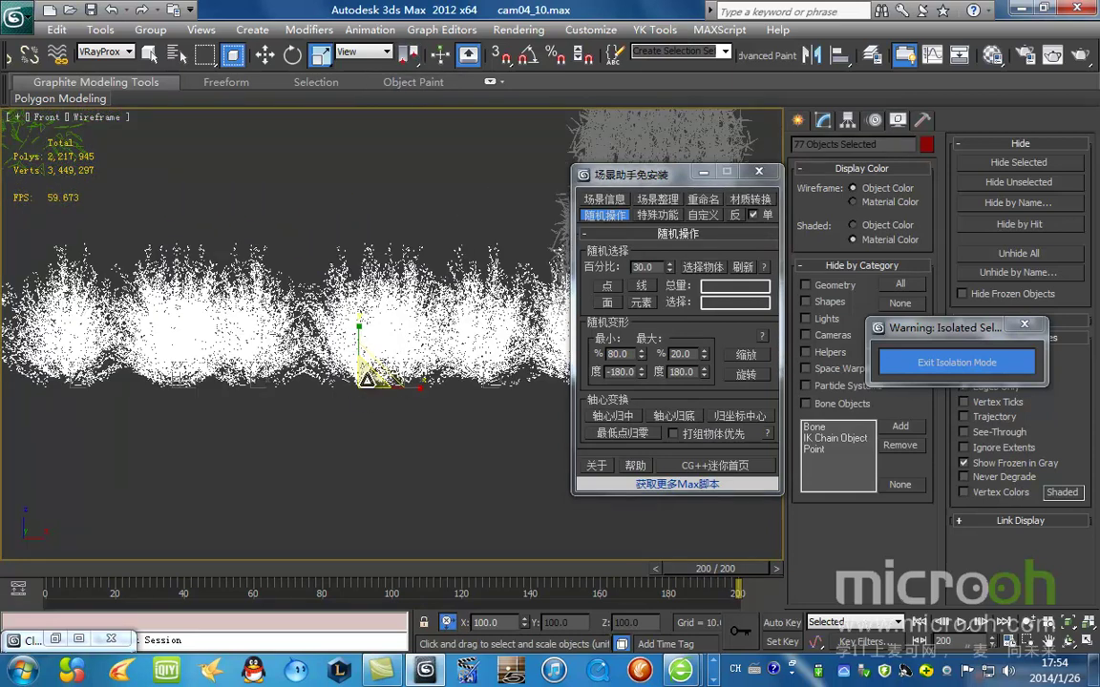
pyautogui.moveTo(367, 385); pyautogui.dragTo(366, 406)
pyautogui.hotkey('ctrl', 'z')
# Randomly select 30% of the shrubs, thin that selection again at 30%, and scale the picked shrubs down slightly
pyautogui.click(707, 270)
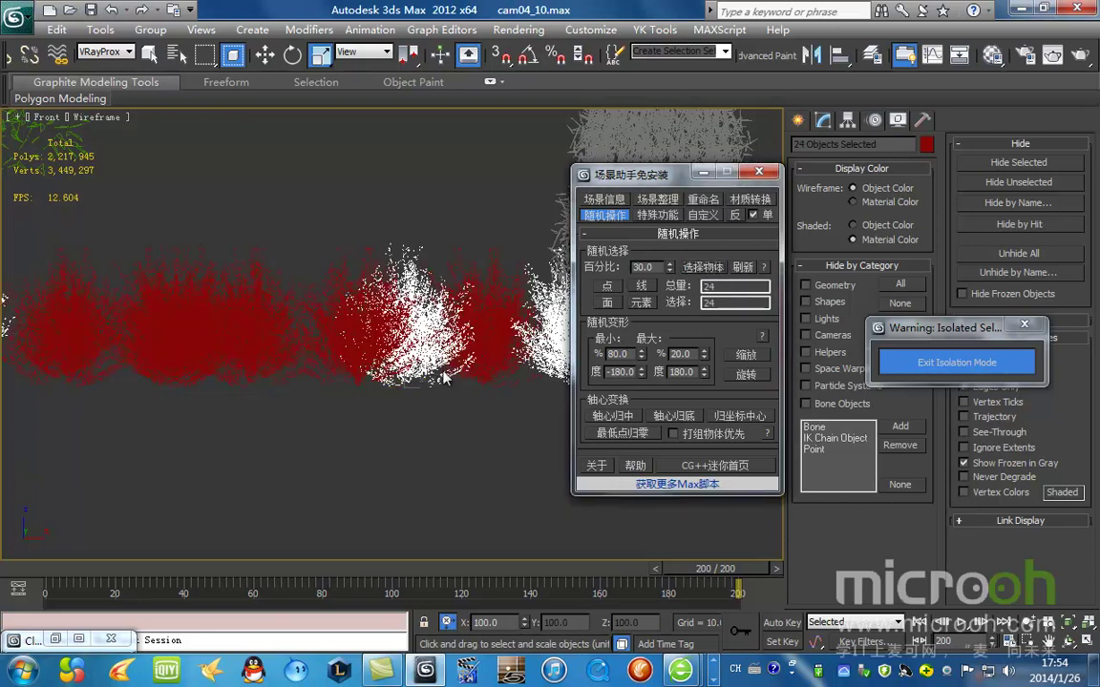
pyautogui.click(443, 372)
pyautogui.click(702, 268)
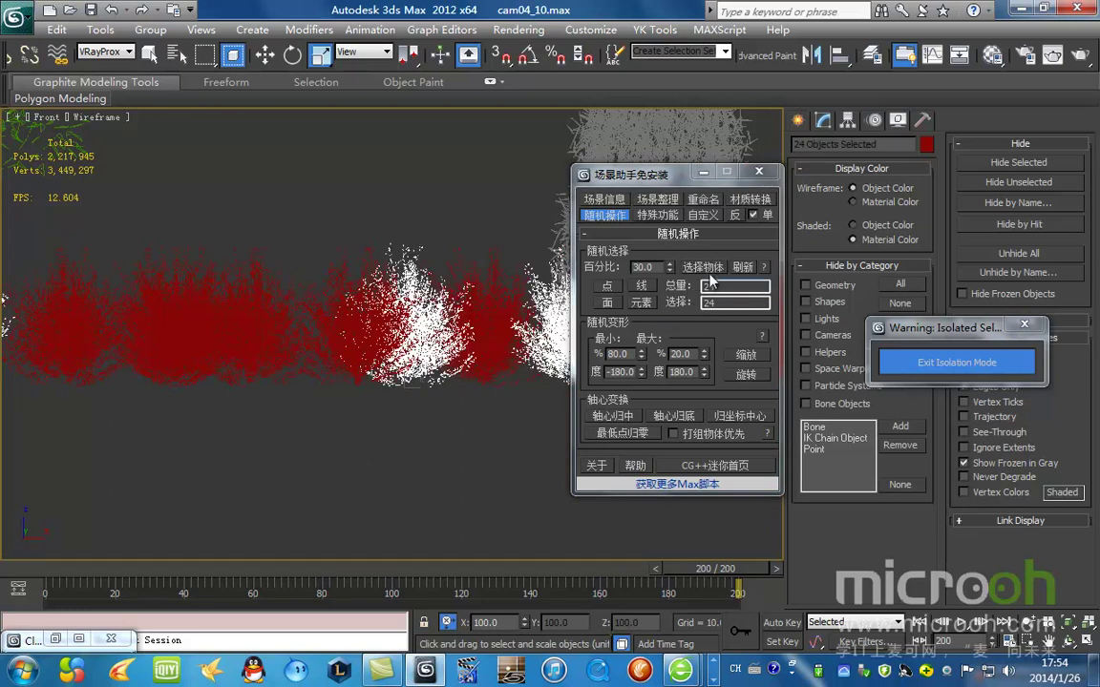
pyautogui.click(711, 273)
pyautogui.scroll(-9, 334, 336)
pyautogui.scroll(2, 360, 375)
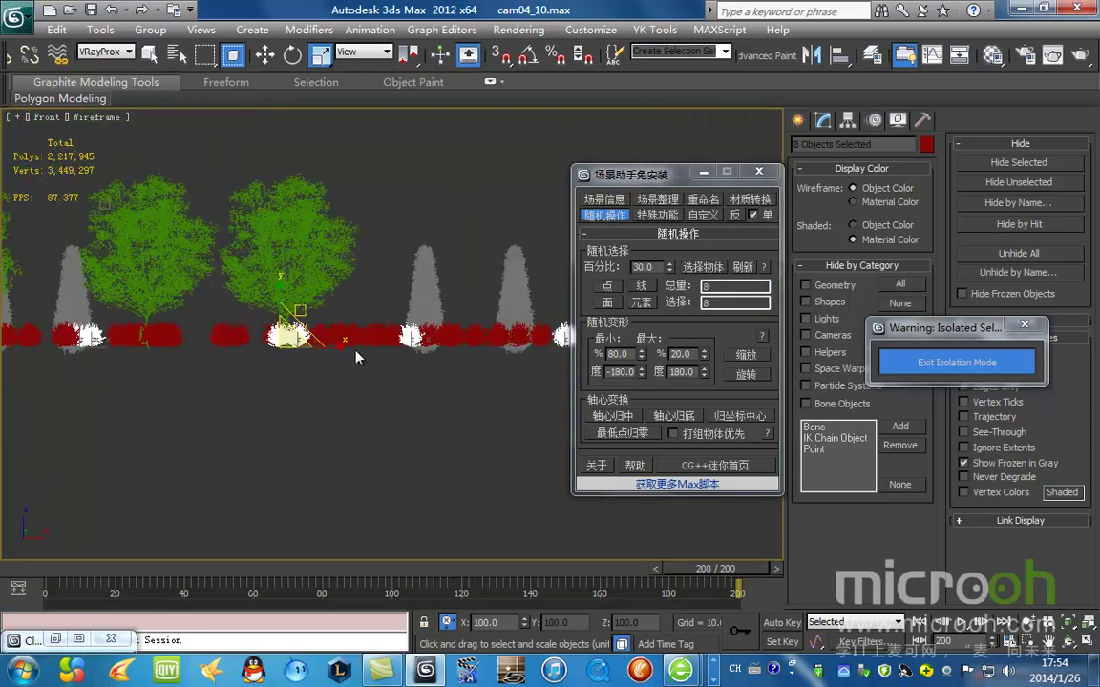
pyautogui.scroll(5, 363, 368)
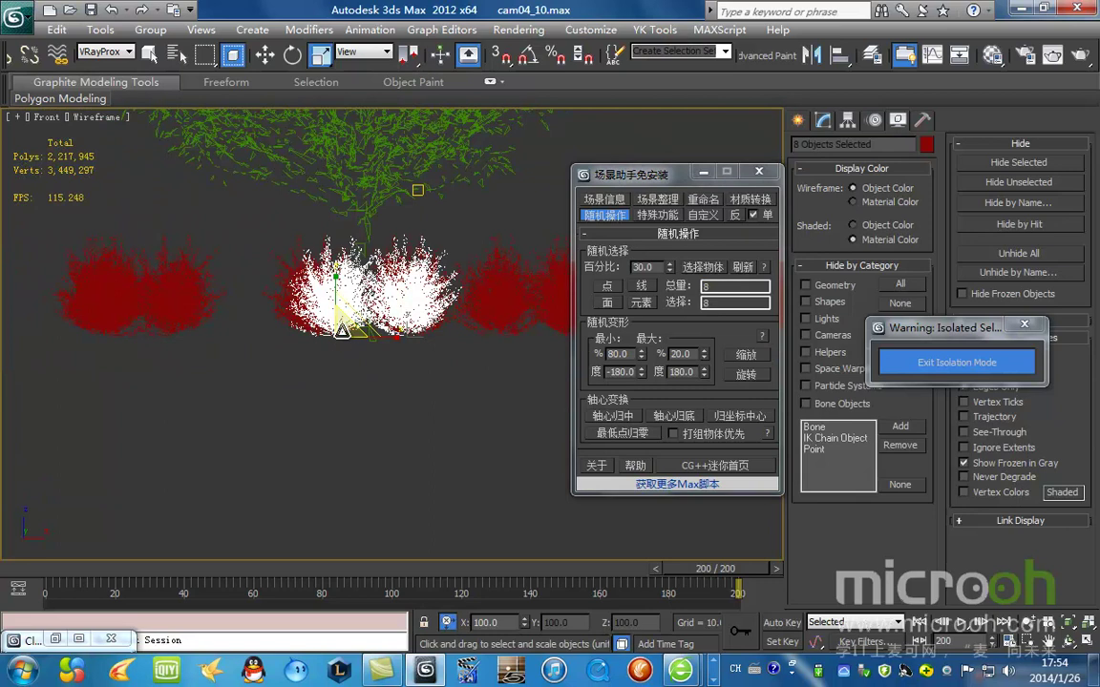
pyautogui.moveTo(342, 330); pyautogui.dragTo(331, 358)
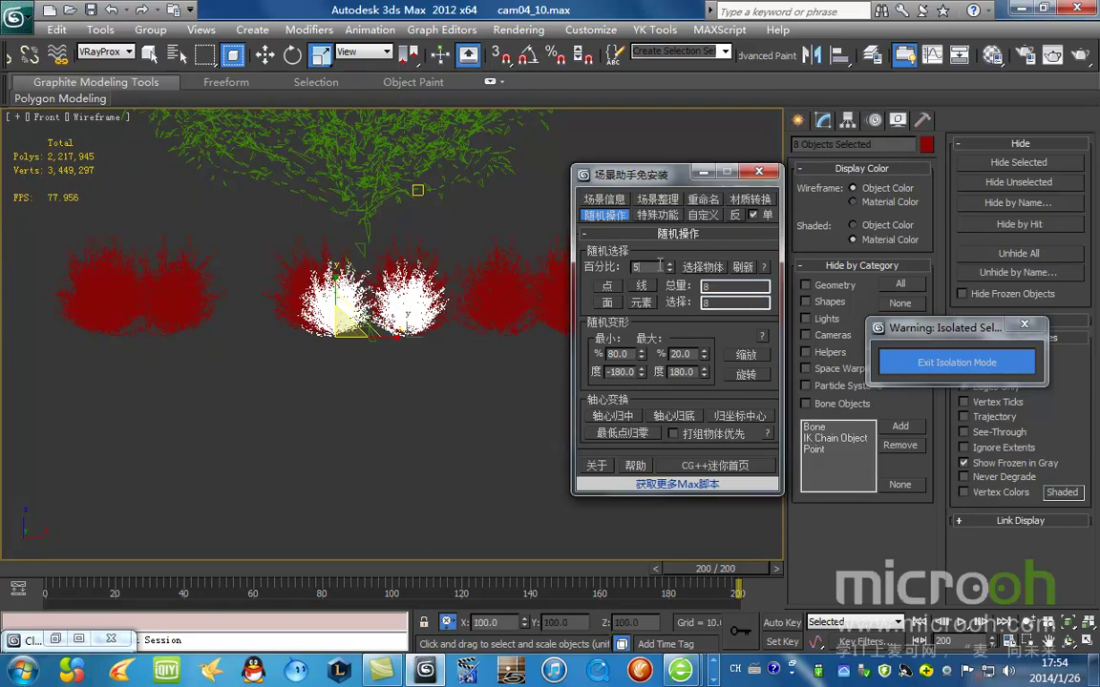
# Try random object selection at 50%, 80% and 100%, and clear the selection
pyautogui.write('50')
pyautogui.click(702, 266)
pyautogui.scroll(-4, 365, 341)
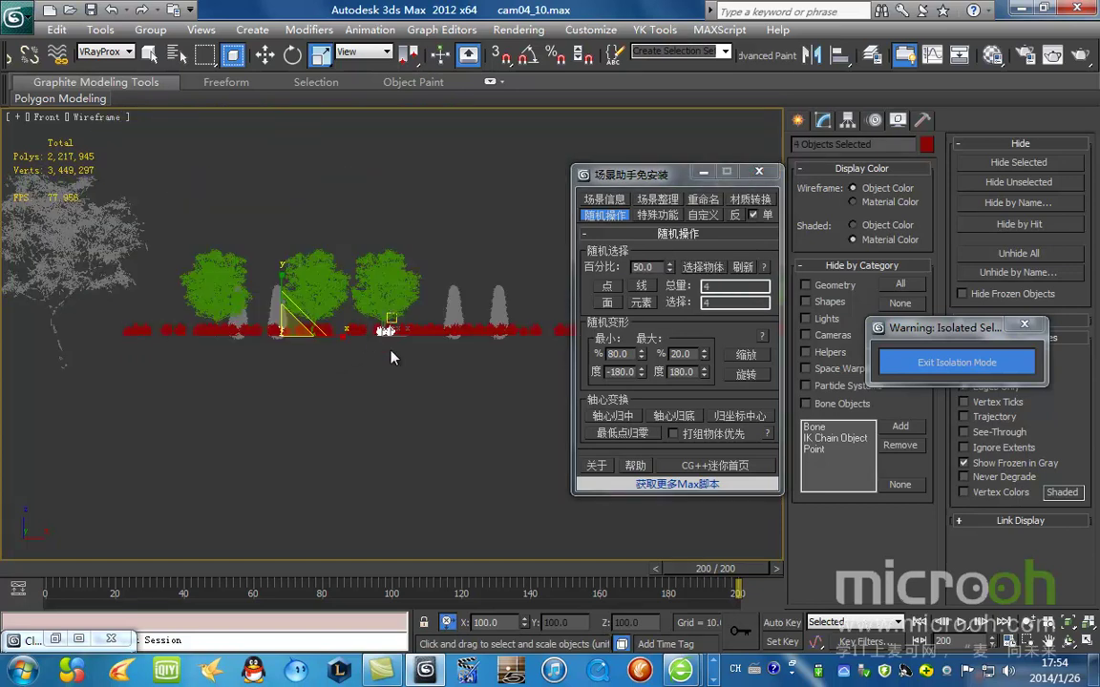
pyautogui.scroll(5, 365, 340)
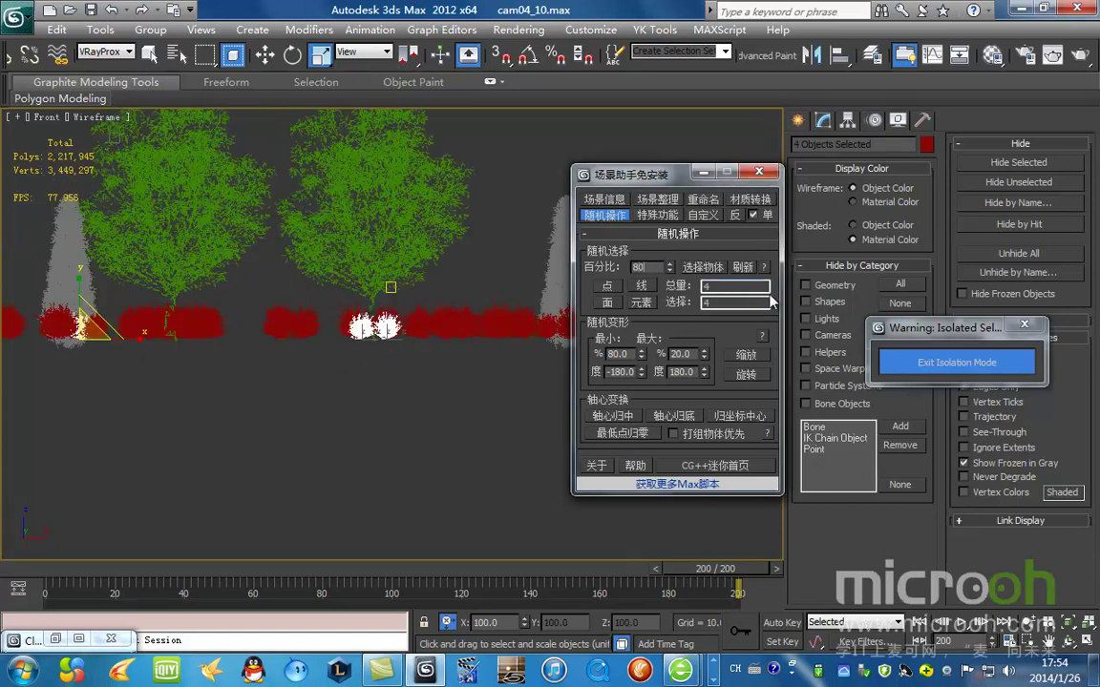
pyautogui.click(702, 266)
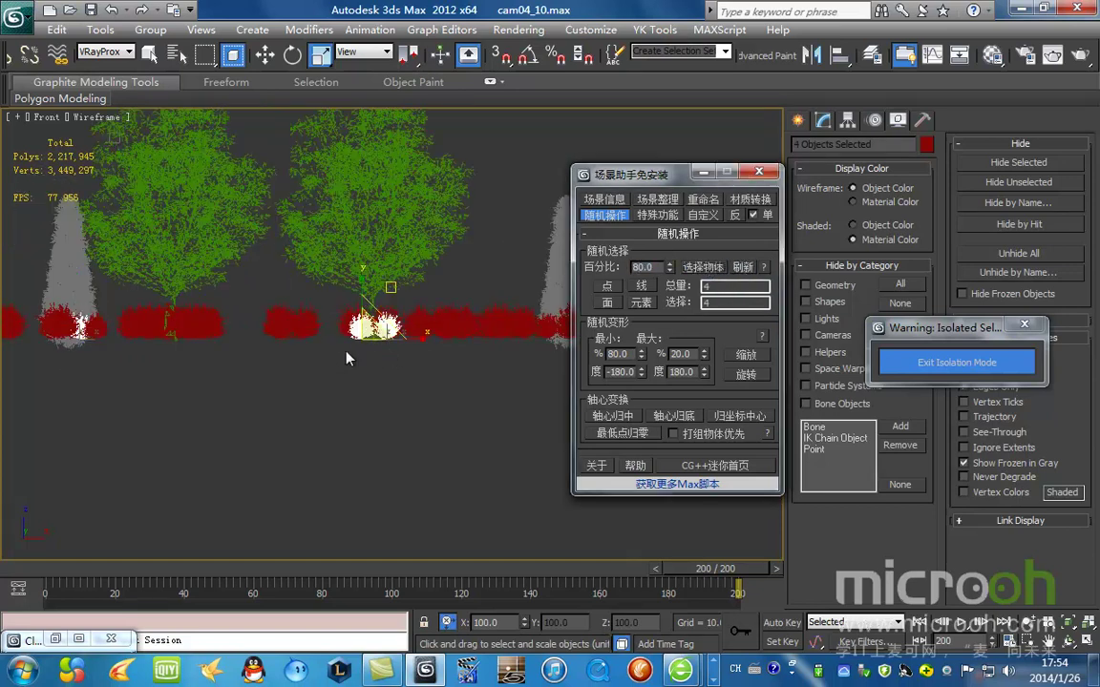
pyautogui.scroll(3, 373, 359)
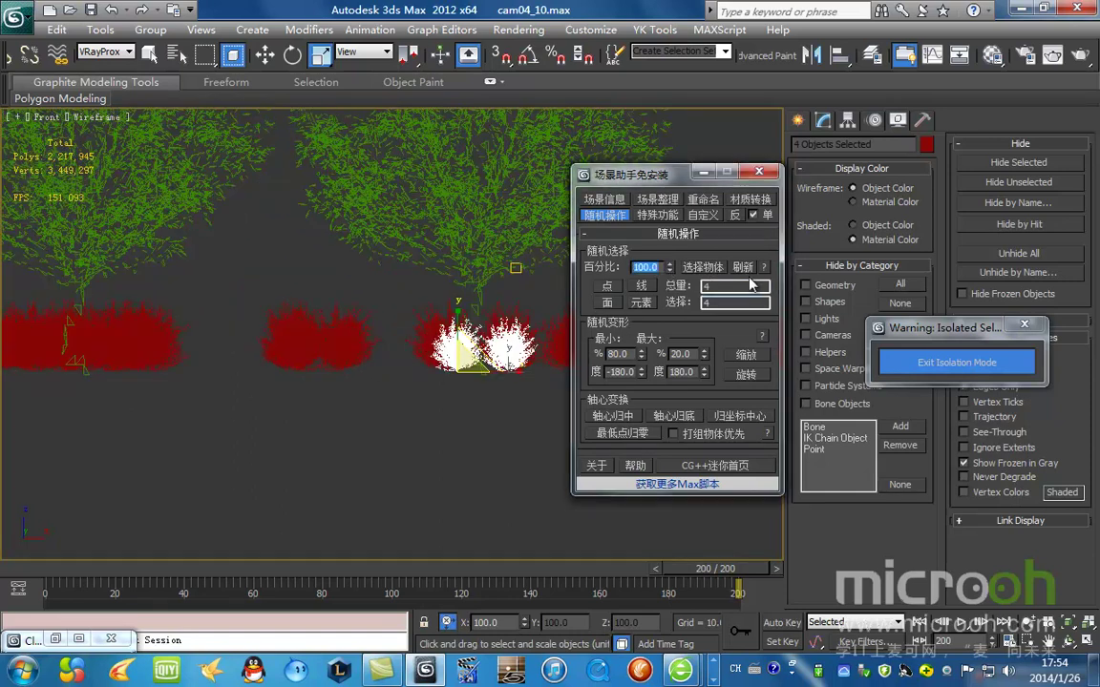
pyautogui.scroll(-5, 439, 359)
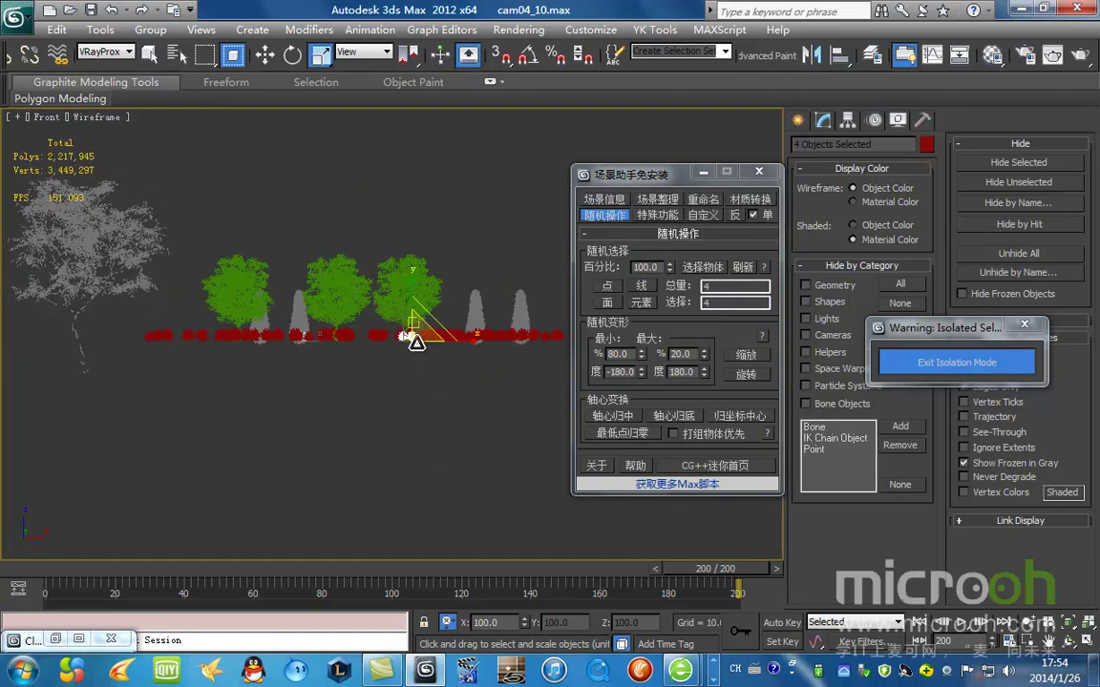
pyautogui.scroll(3, 416, 355)
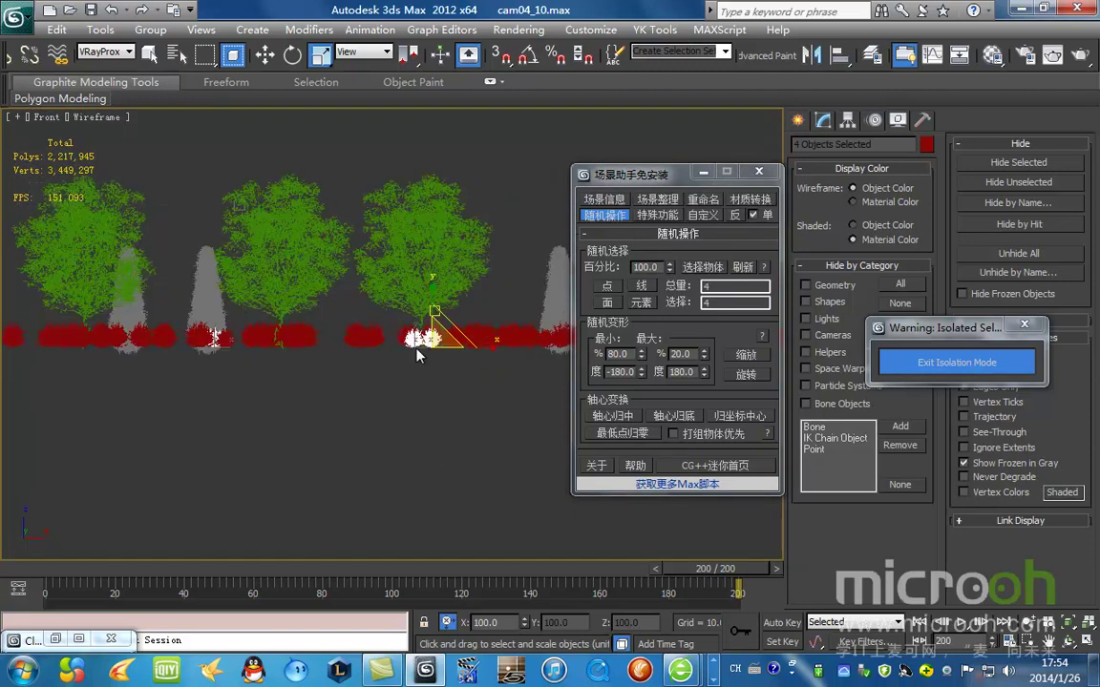
pyautogui.click(706, 267)
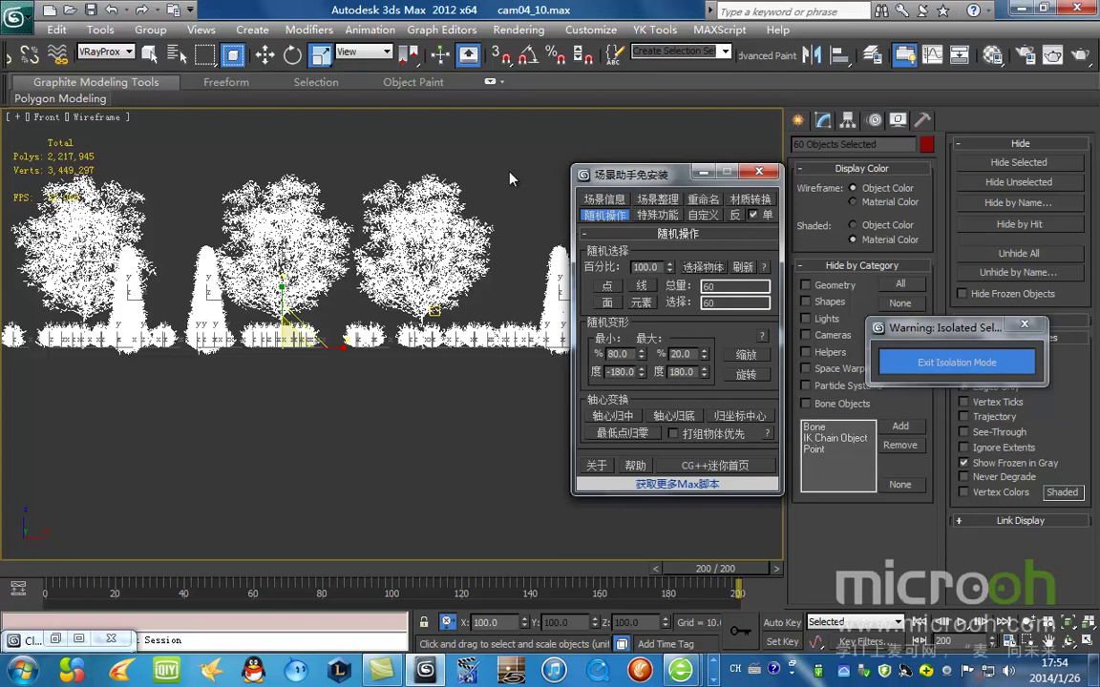
pyautogui.click(462, 157)
# Select all the dark red shrubs by their object color and isolate them from the trees
pyautogui.moveTo(263, 364); pyautogui.dragTo(331, 317, button='middle')
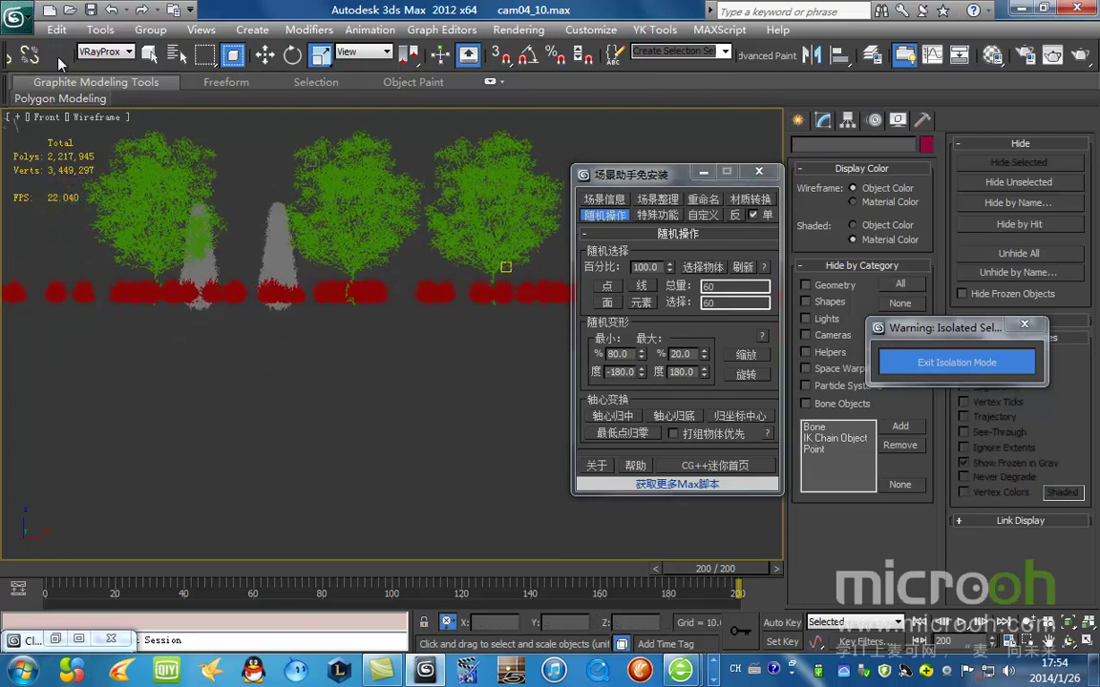
pyautogui.click(56, 29)
pyautogui.moveTo(253, 386)
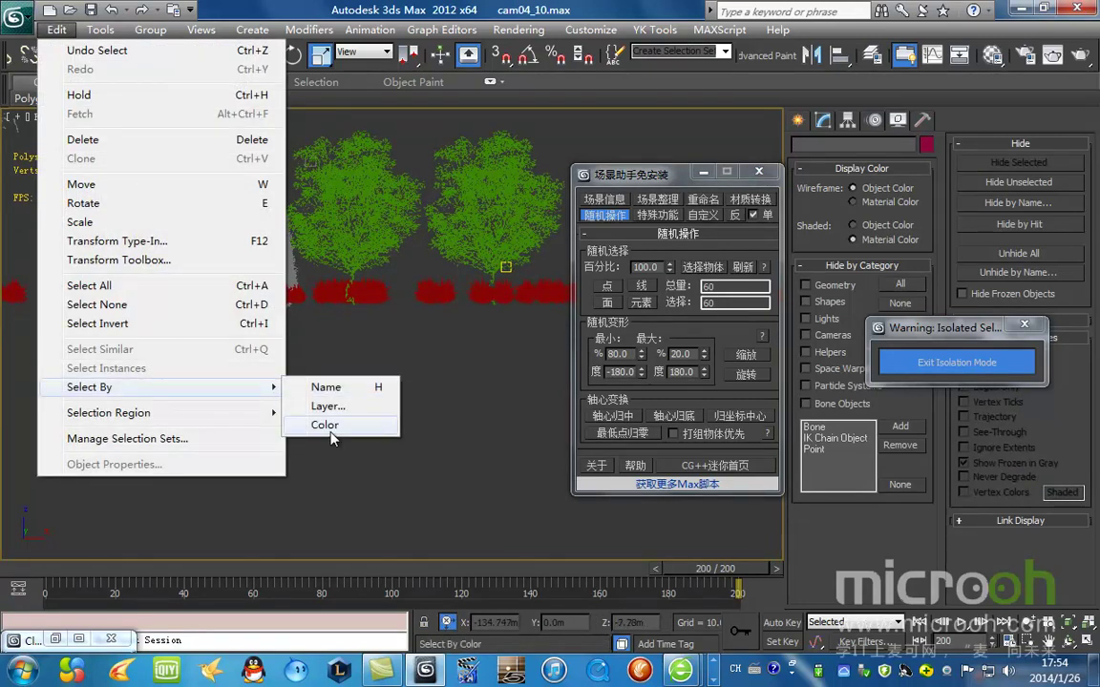
pyautogui.click(325, 424)
pyautogui.click(392, 303)
pyautogui.scroll(-5, 371, 370)
pyautogui.click(371, 370)
# Randomly select 50% of the isolated shrubs, scale the picked ones down, and deselect them
pyautogui.scroll(2, 449, 315)
pyautogui.click(658, 267)
pyautogui.write('50')
pyautogui.press('Return')
pyautogui.click(702, 268)
pyautogui.scroll(3, 329, 362)
pyautogui.moveTo(323, 363); pyautogui.dragTo(229, 373, button='middle')
pyautogui.press('r')
pyautogui.moveTo(468, 336); pyautogui.dragTo(458, 368)
pyautogui.click(266, 57)
pyautogui.click(359, 148)
# Randomly select shrubs at 70% and scale the picked ones slightly
pyautogui.doubleClick(644, 267)
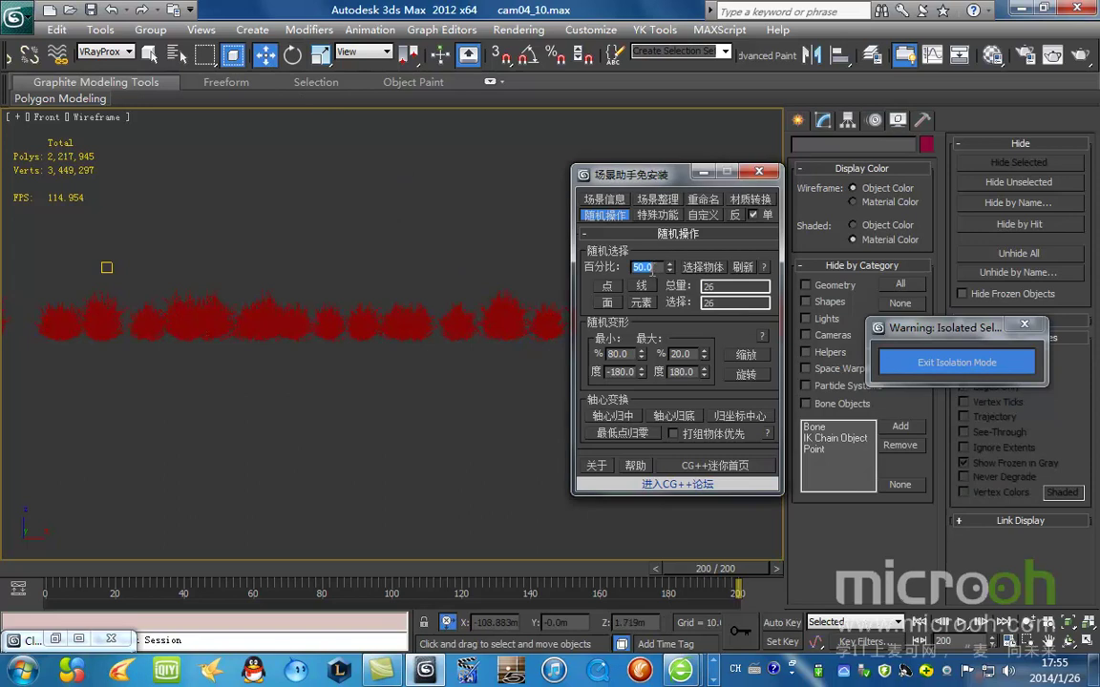
pyautogui.click(711, 269)
pyautogui.moveTo(187, 357); pyautogui.dragTo(392, 359, button='middle')
pyautogui.scroll(2, 475, 367)
pyautogui.press('r')
pyautogui.moveTo(406, 330)
pyautogui.mouseDown()
pyautogui.moveTo(407, 349)
pyautogui.moveTo(419, 326)
pyautogui.mouseUp()
pyautogui.click(266, 55)
# Randomly select 50% of the current shrub selection, rotate the picked ones between -180 and 180 degrees, and deselect them
pyautogui.scroll(-3, 460, 357)
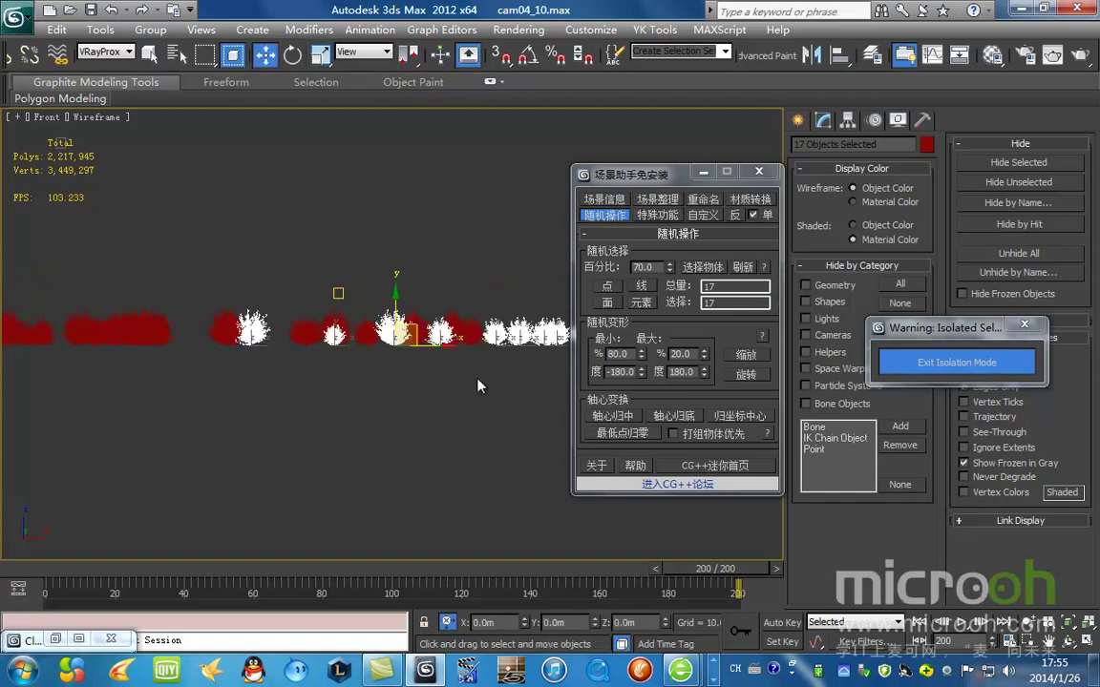
pyautogui.scroll(-2, 339, 221)
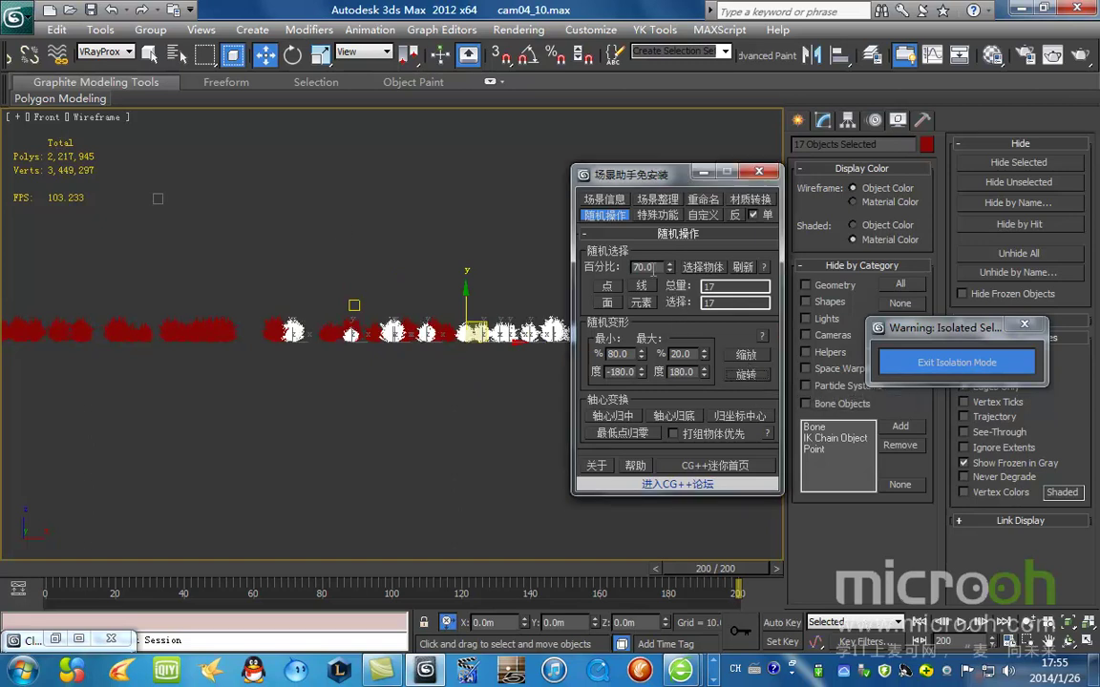
pyautogui.write('50')
pyautogui.press('Return')
pyautogui.click(707, 267)
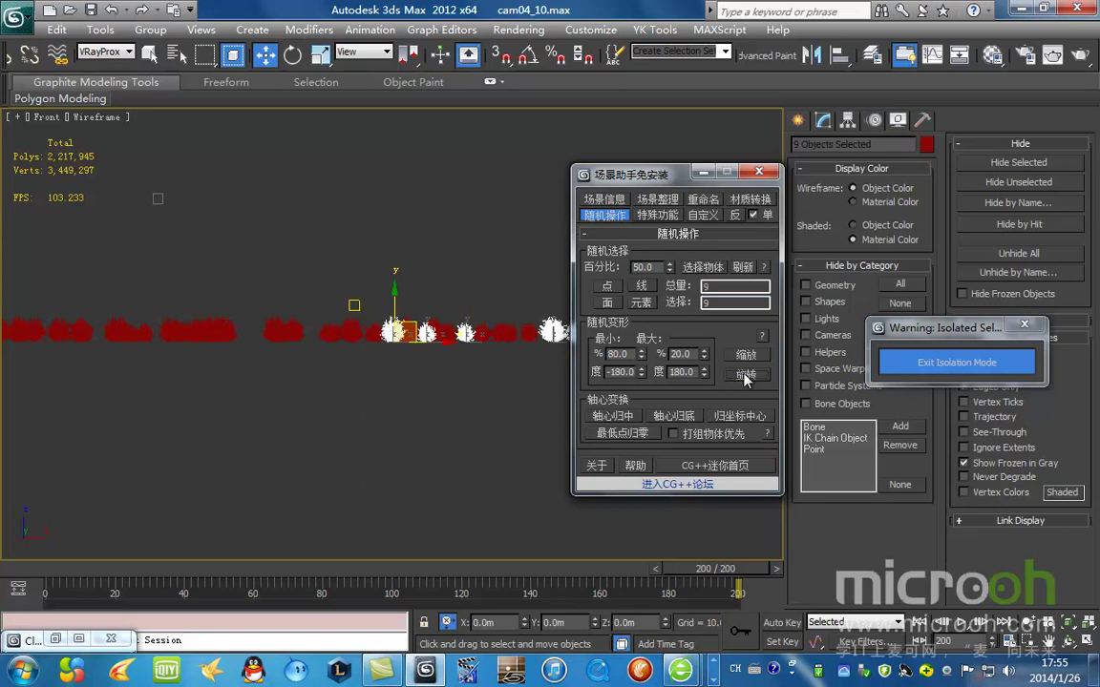
pyautogui.click(399, 143)
# Randomly select shrubs at 80%, apply the random rotation to them, and put the scene helper script away
pyautogui.click(662, 268)
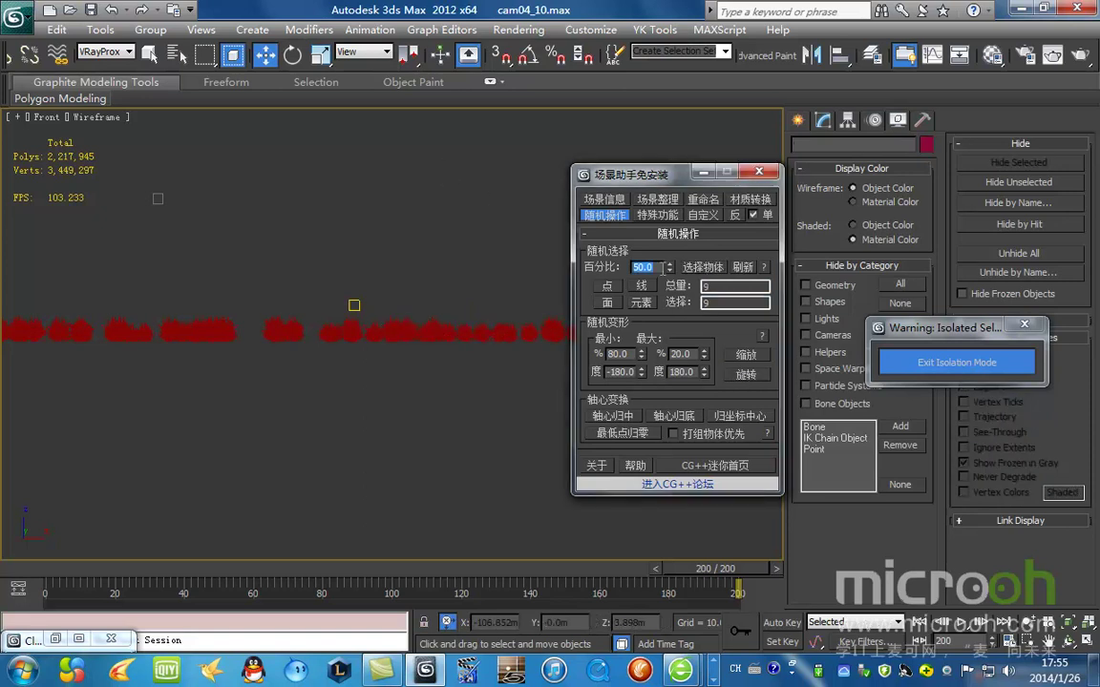
pyautogui.write('80')
pyautogui.press('Return')
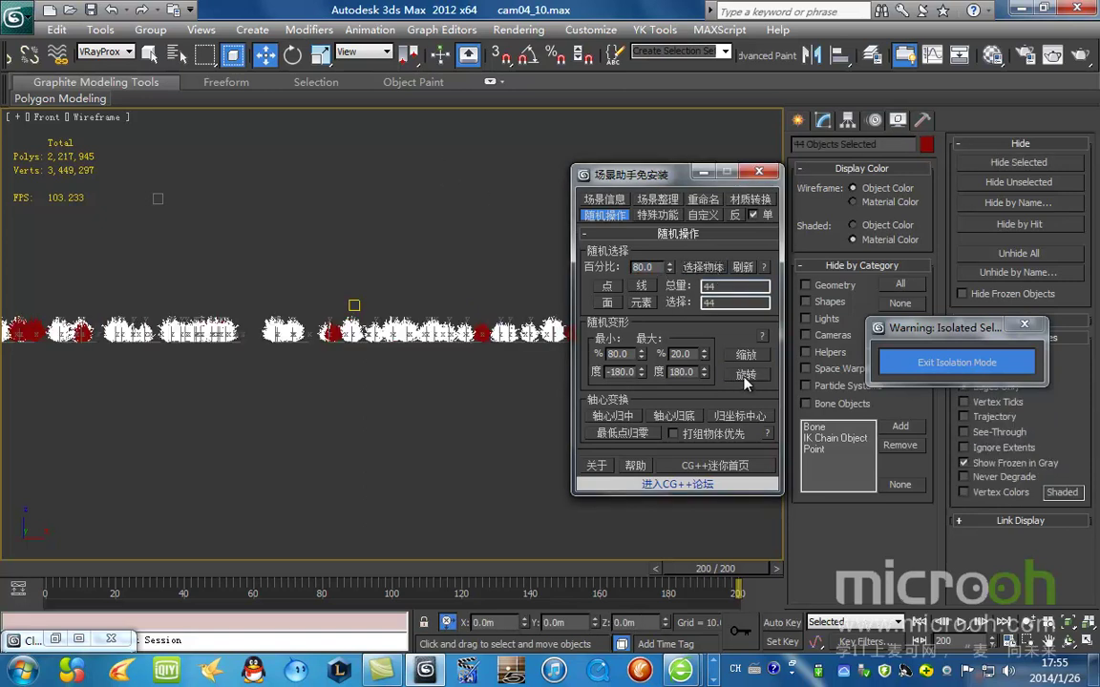
pyautogui.click(704, 172)
# Set the riverbank shrub proxies to display as bounding boxes and exit isolation mode
pyautogui.press('t')
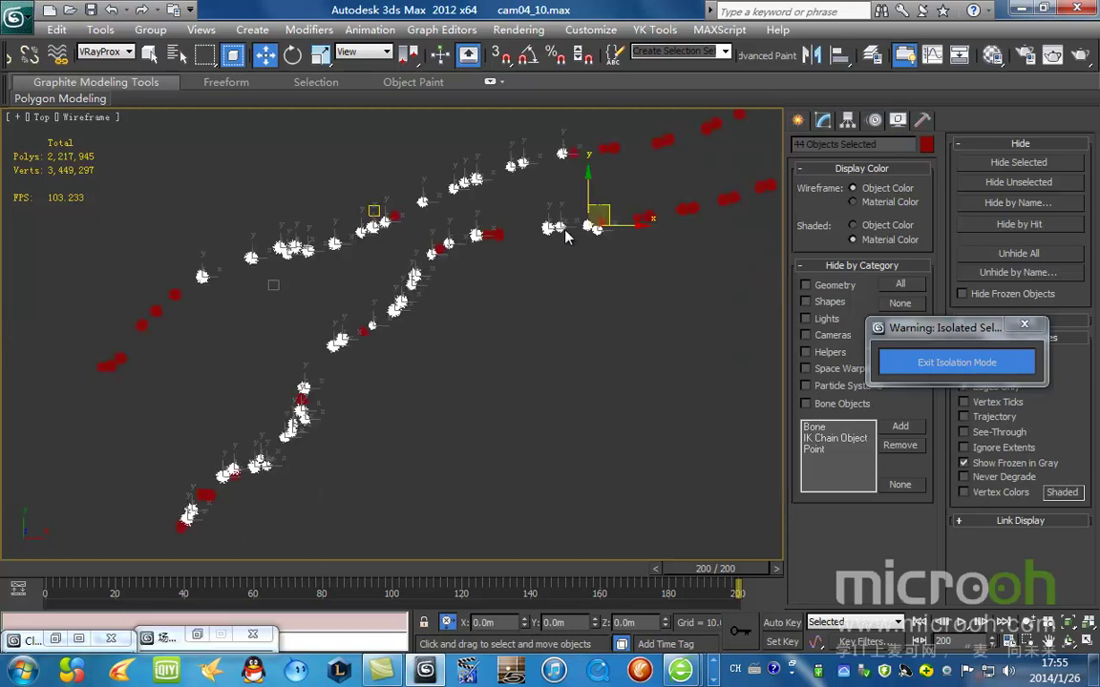
pyautogui.moveTo(966, 334); pyautogui.dragTo(823, 567)
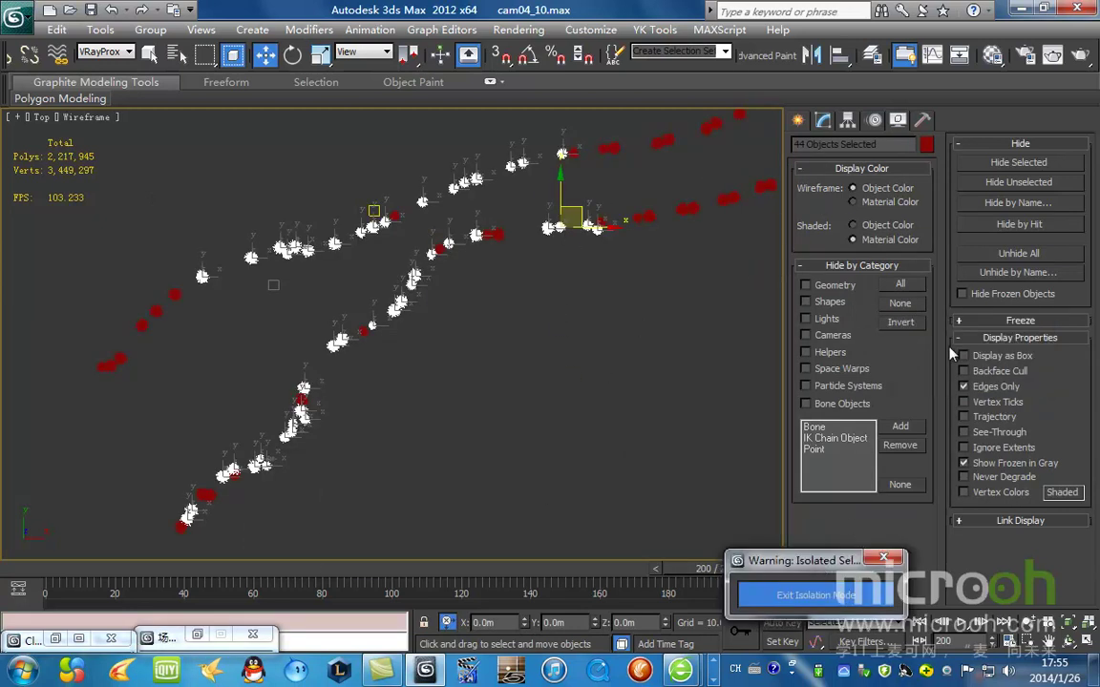
pyautogui.click(823, 121)
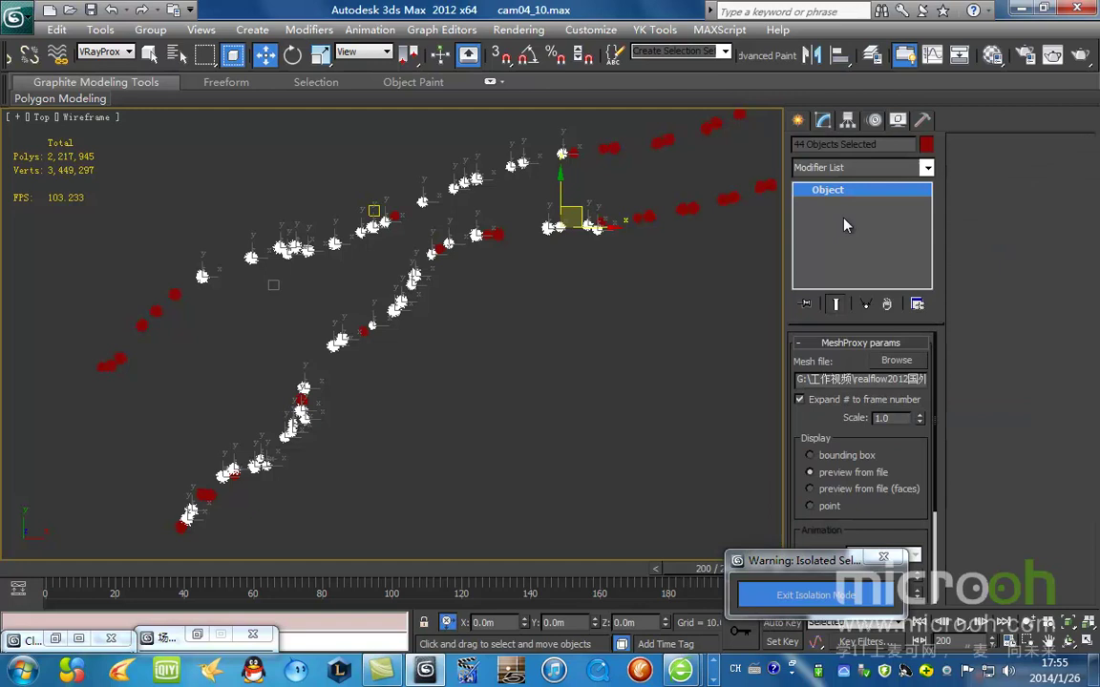
pyautogui.click(839, 464)
pyautogui.click(542, 319)
pyautogui.press('F3')
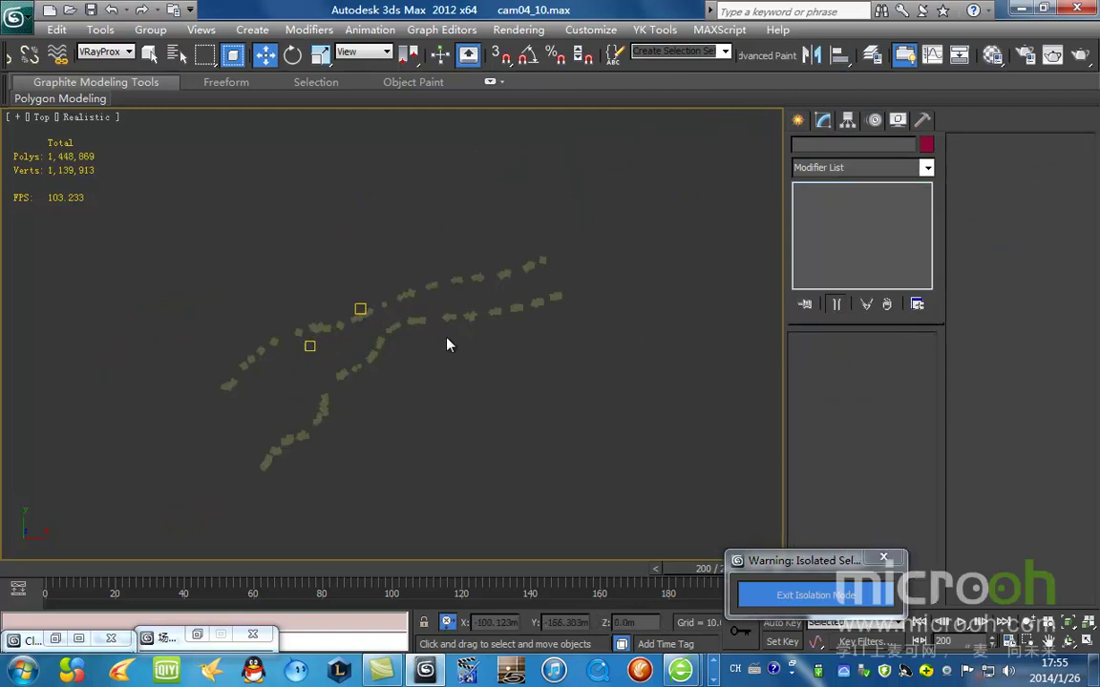
pyautogui.click(816, 596)
# Examine the placement of the trees around the waterfront house and apartment building in top and orbited wireframe views
pyautogui.scroll(6, 426, 328)
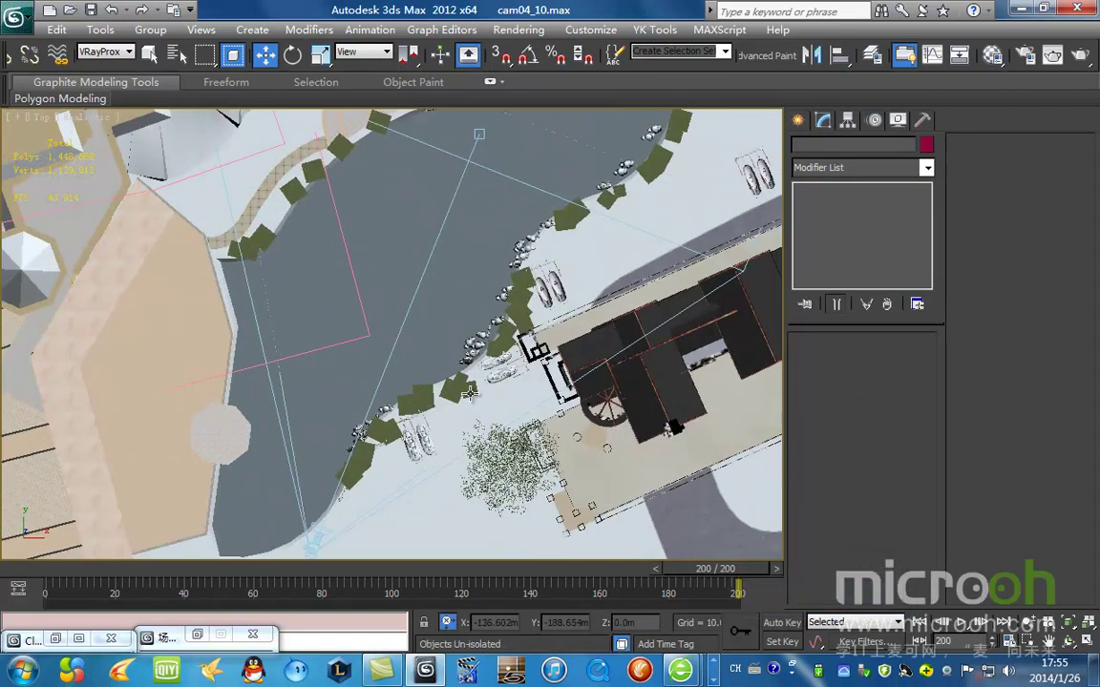
pyautogui.scroll(5, 553, 417)
pyautogui.press('F3')
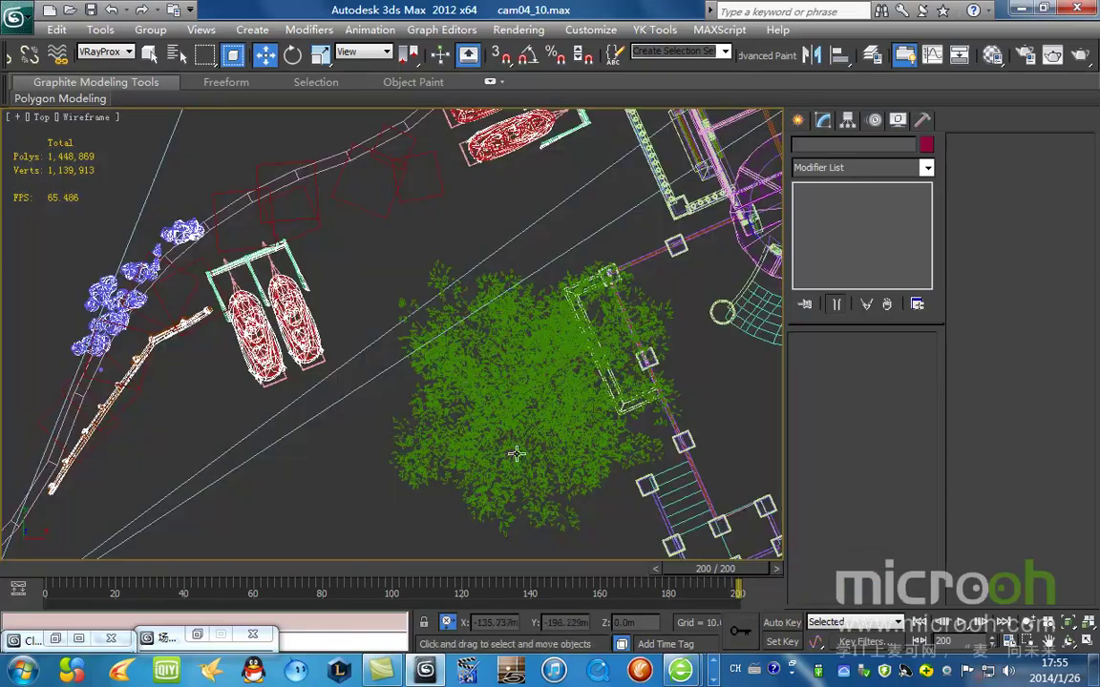
pyautogui.click(540, 386)
pyautogui.scroll(-4, 535, 432)
pyautogui.keyDown('alt'); pyautogui.moveTo(532, 425); pyautogui.dragTo(506, 342, button='middle'); pyautogui.keyUp('alt')
pyautogui.moveTo(399, 313); pyautogui.dragTo(501, 457, button='middle')
pyautogui.moveTo(543, 273); pyautogui.dragTo(427, 416, button='middle')
pyautogui.moveTo(464, 245); pyautogui.dragTo(453, 372, button='middle')
pyautogui.click(676, 365)
pyautogui.press('t')
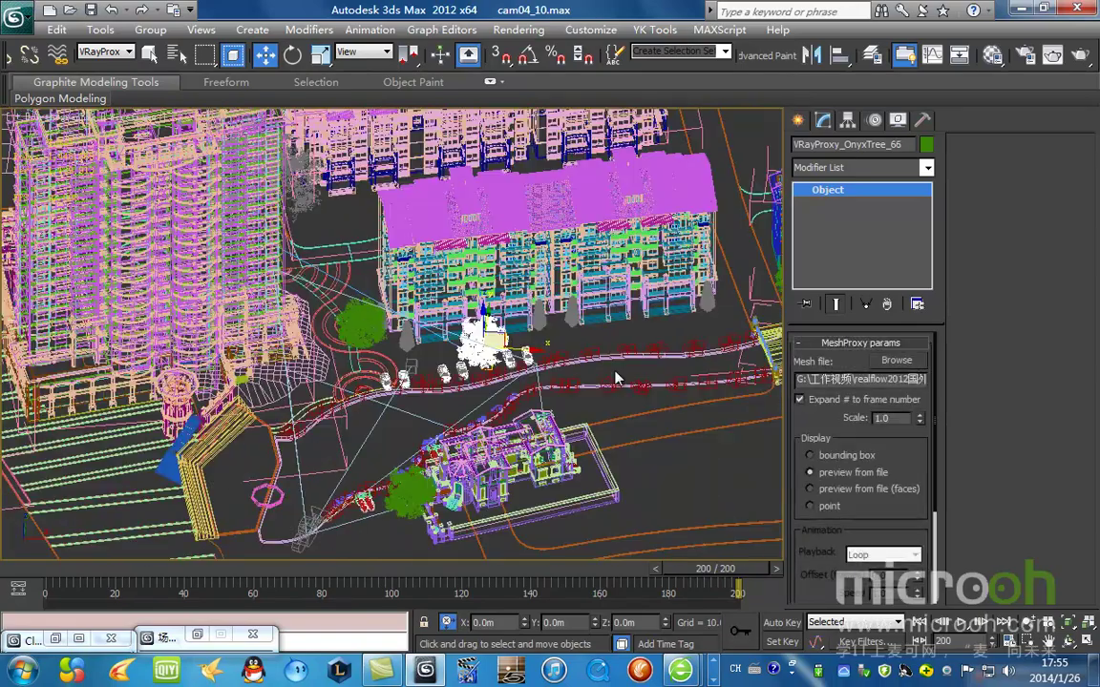
pyautogui.press('z')
pyautogui.scroll(-6, 599, 377)
pyautogui.scroll(-2, 598, 374)
pyautogui.moveTo(557, 282); pyautogui.dragTo(554, 195, button='middle')
pyautogui.scroll(2, 559, 289)
# Show the Camera04 view in realistic shading with nothing selected and render it
pyautogui.press('c')
pyautogui.click(531, 188)
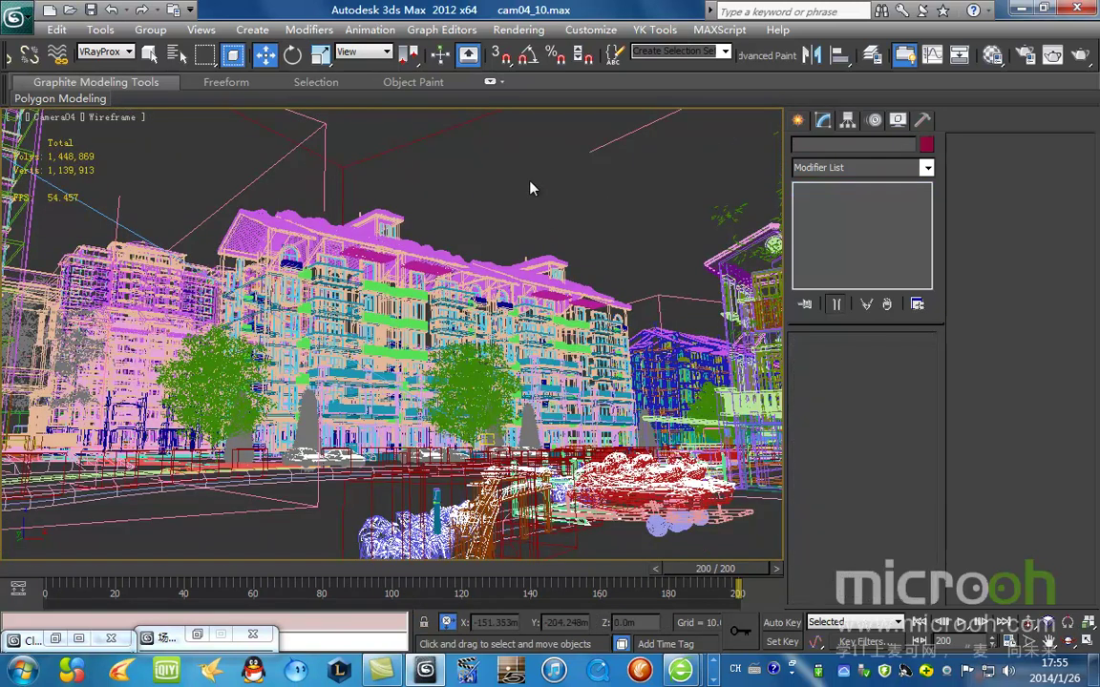
pyautogui.press('F3')
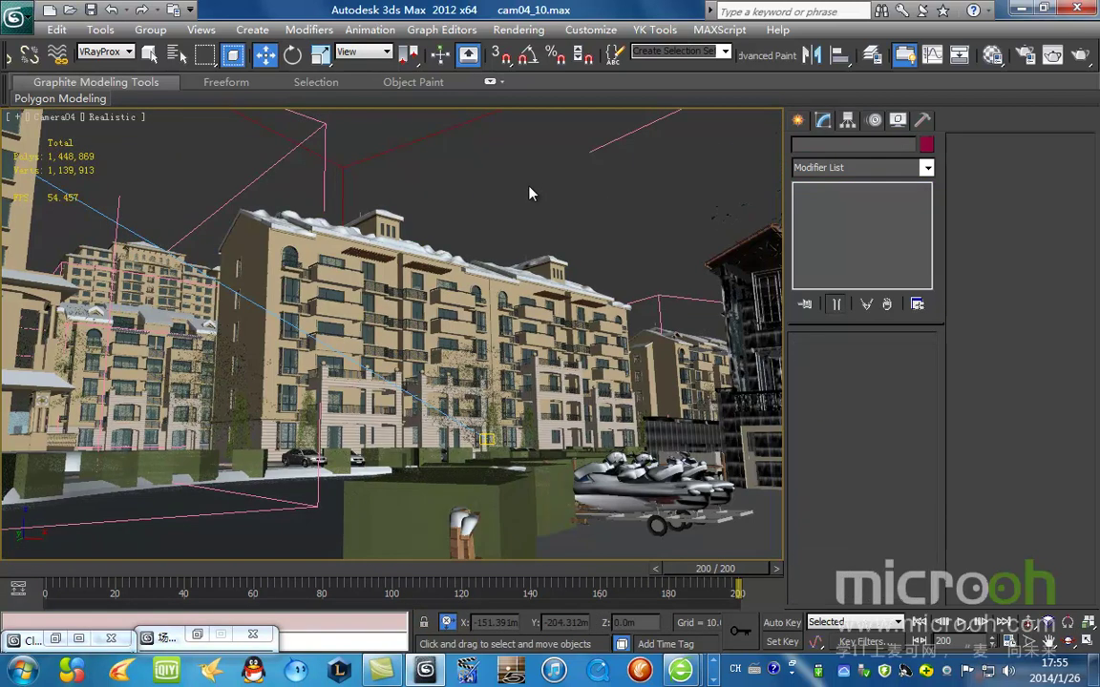
pyautogui.hotkey('shift', 'q')
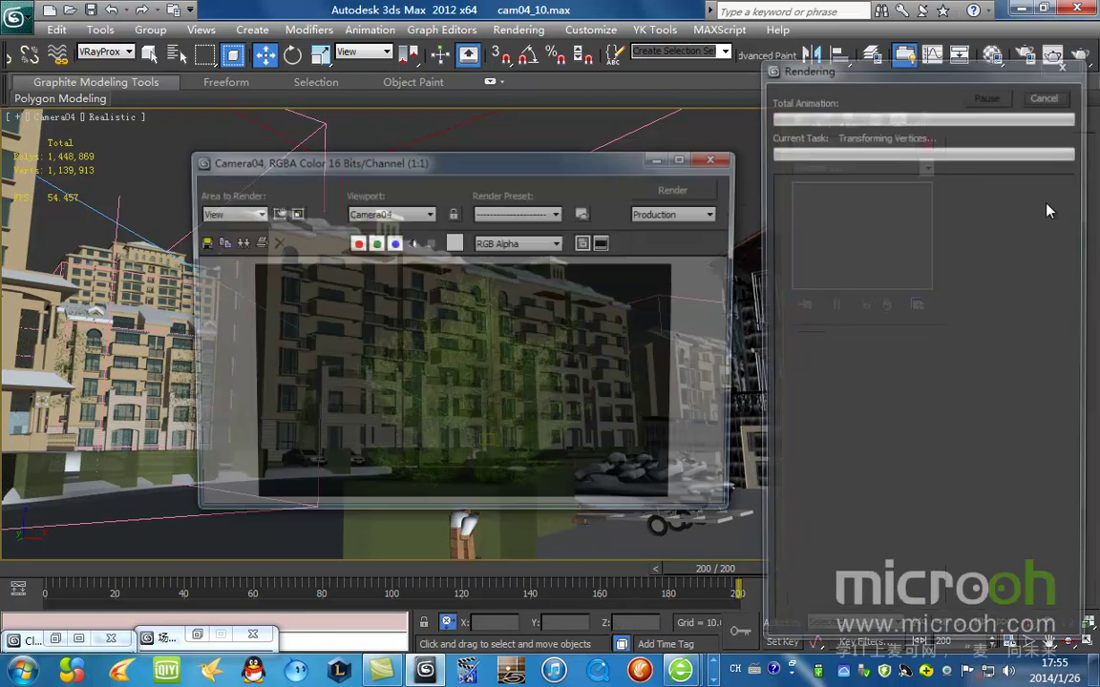
# Clone the frame 200 render into its own window and render Camera04 at frame 83
pyautogui.moveTo(571, 158); pyautogui.dragTo(479, 62)
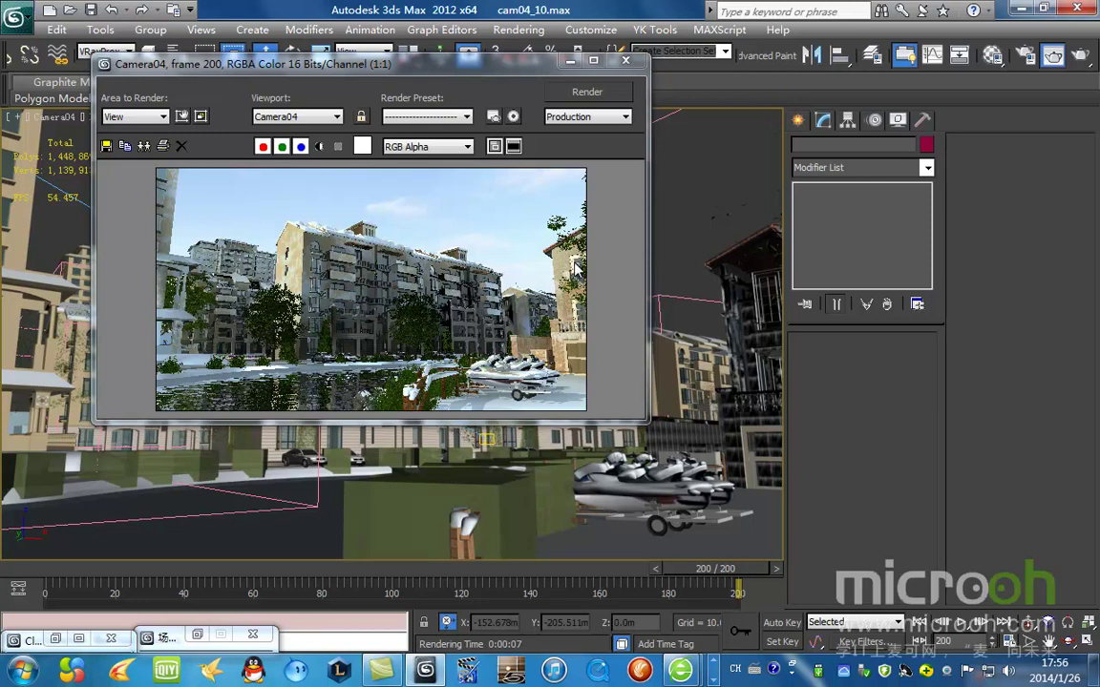
pyautogui.moveTo(743, 590); pyautogui.dragTo(333, 590)
pyautogui.click(124, 146)
pyautogui.moveTo(525, 227); pyautogui.dragTo(477, 274)
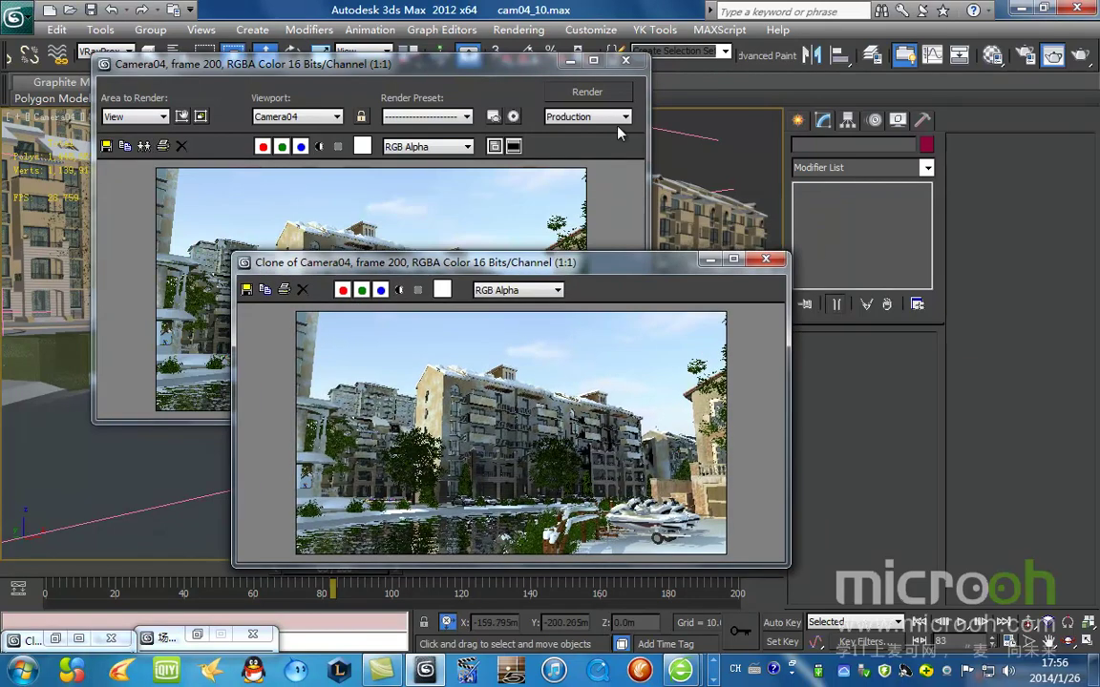
pyautogui.click(587, 92)
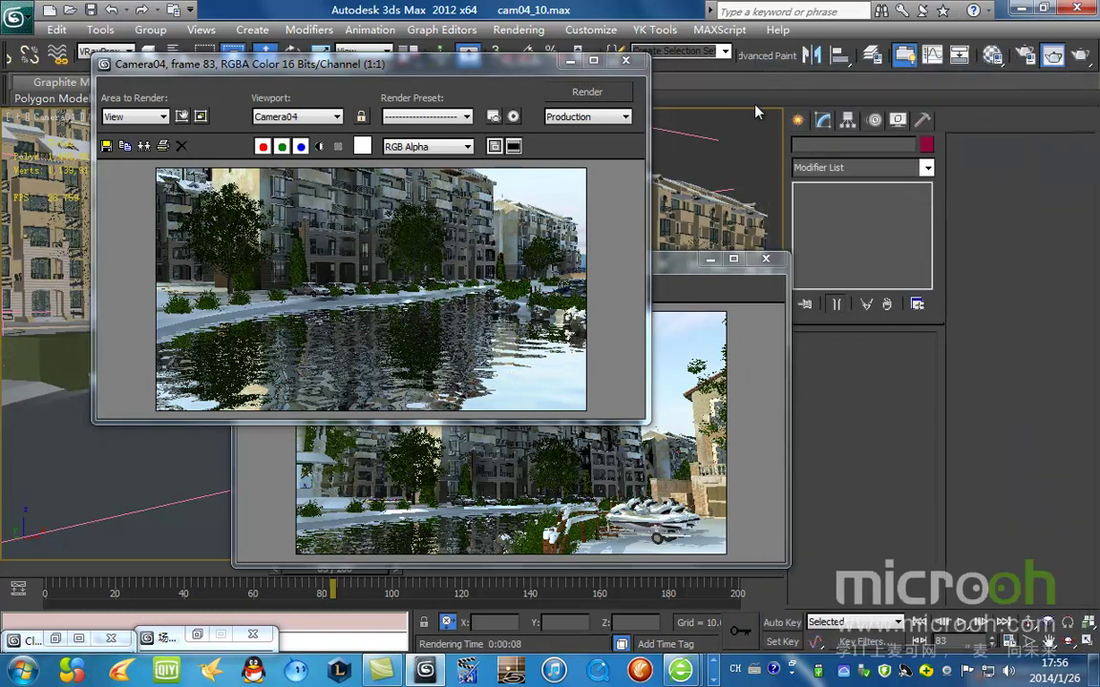
# Compare the frame 83 render with the cloned frame 200 render and minimize both windows
pyautogui.moveTo(684, 270)
pyautogui.mouseDown()
pyautogui.moveTo(727, 270)
pyautogui.moveTo(872, 454)
pyautogui.moveTo(709, 385)
pyautogui.mouseUp()
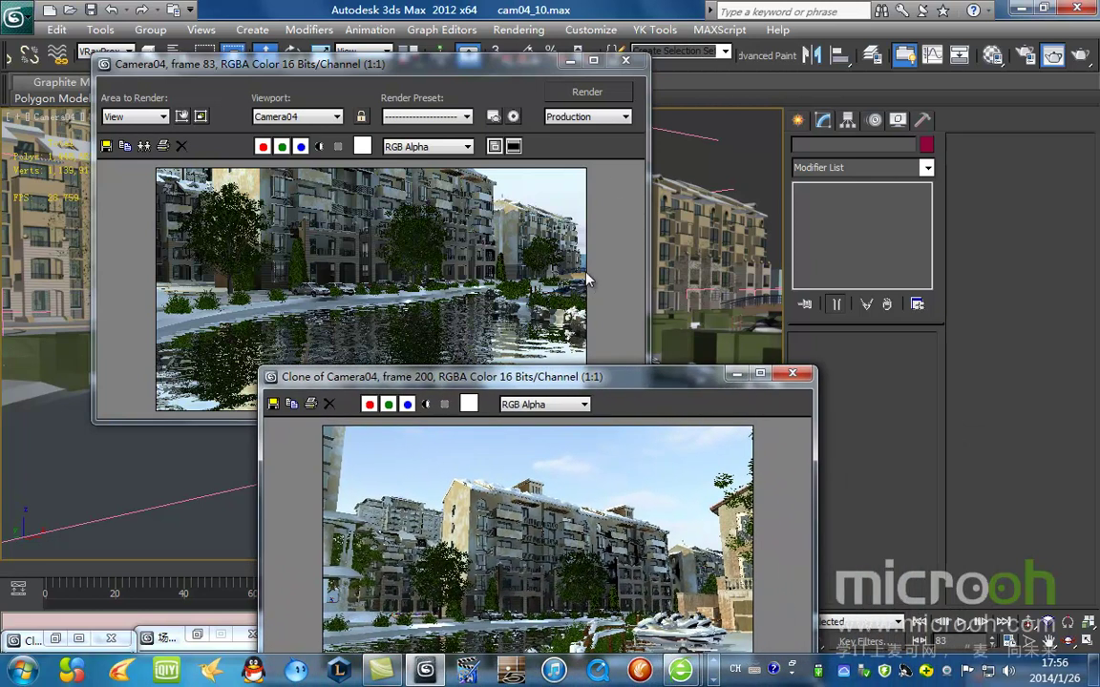
pyautogui.click(736, 374)
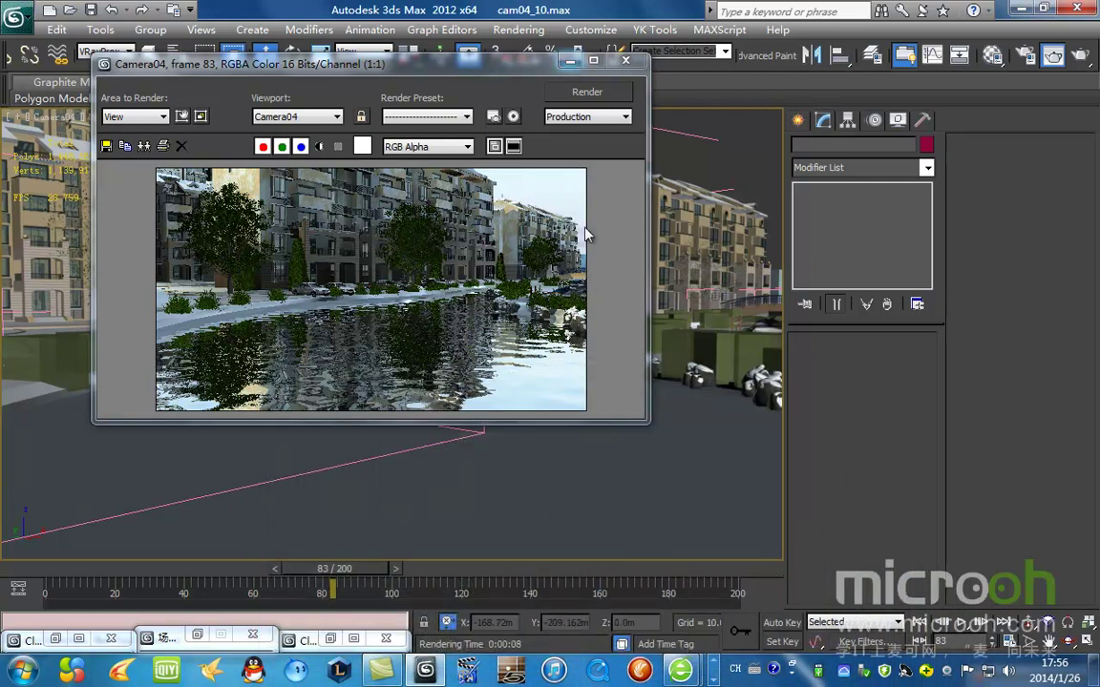
pyautogui.click(570, 60)
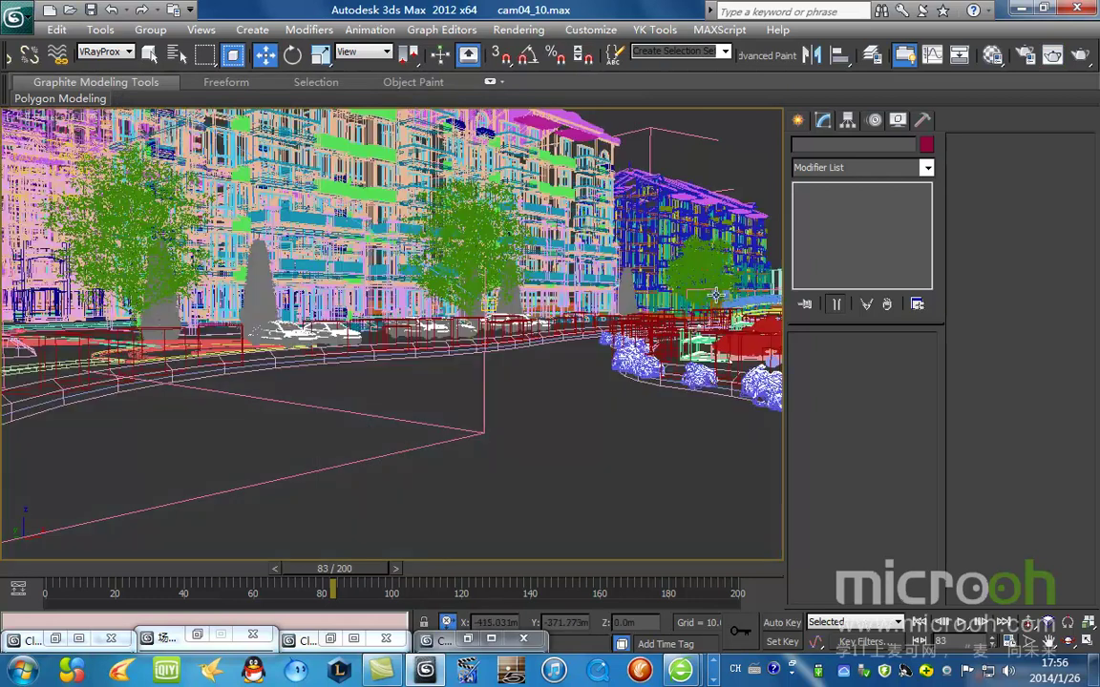
# In the top view, place one instance of the tree beside the bridge at the far end of the blue apartment building
pyautogui.click(704, 267)
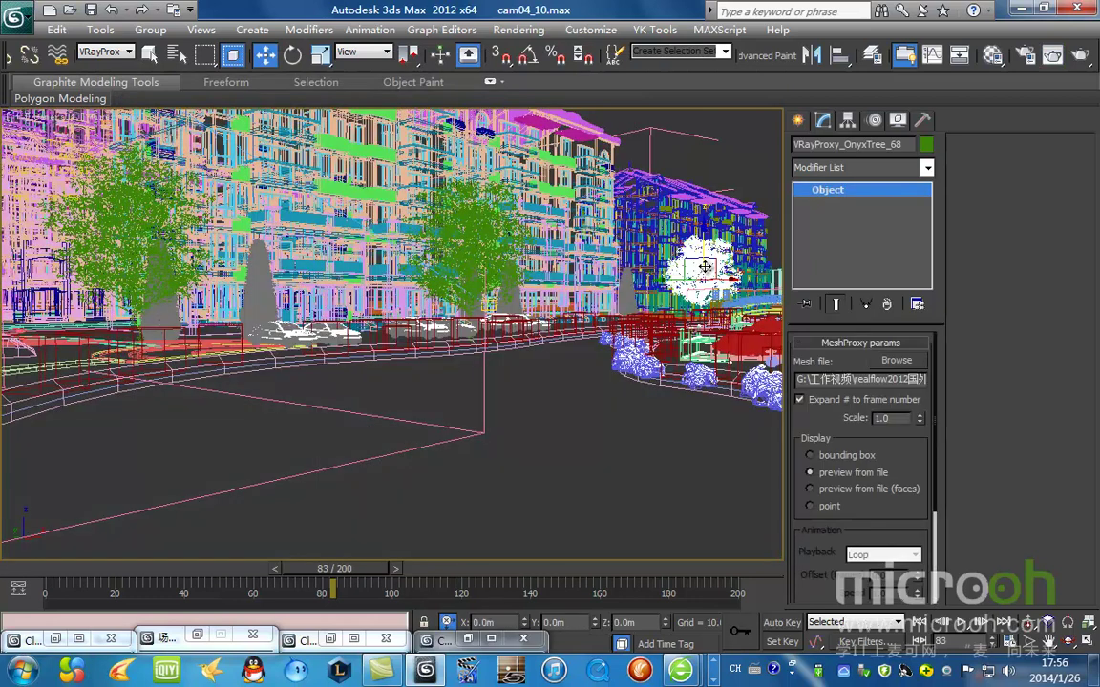
pyautogui.press('t')
pyautogui.press('z')
pyautogui.scroll(-9, 611, 289)
pyautogui.scroll(2, 417, 339)
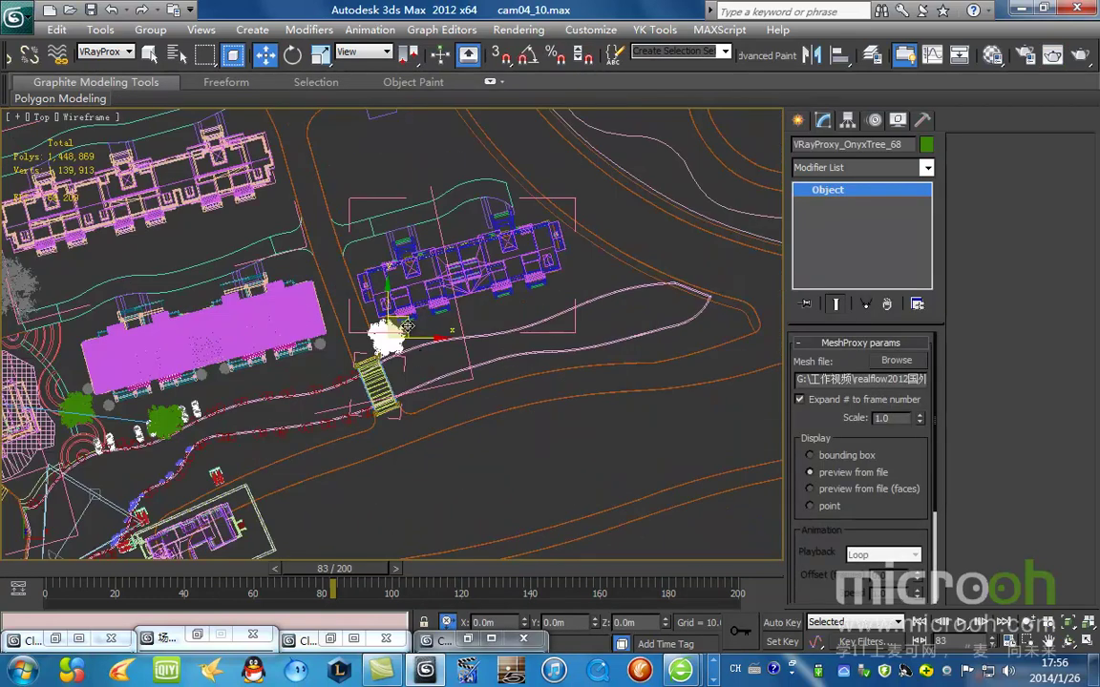
pyautogui.moveTo(488, 360)
pyautogui.mouseDown(button='middle')
pyautogui.moveTo(532, 280)
pyautogui.moveTo(492, 323)
pyautogui.mouseUp(button='middle')
pyautogui.moveTo(415, 284)
pyautogui.keyDown('shift'); pyautogui.mouseDown()
pyautogui.moveTo(647, 228)
pyautogui.moveTo(588, 221)
pyautogui.mouseUp(); pyautogui.keyUp('shift')
pyautogui.click(547, 409)
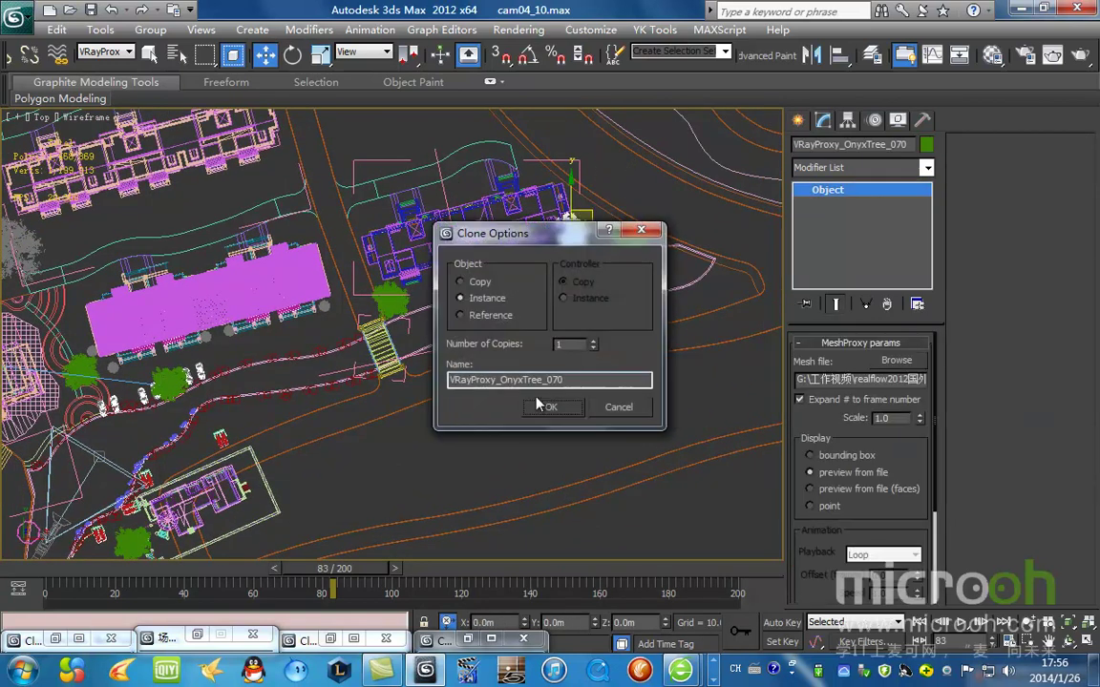
pyautogui.click(547, 407)
# Render frame 83 from Camera04 to check the added tree, and return the timeline to frame 200
pyautogui.press('c')
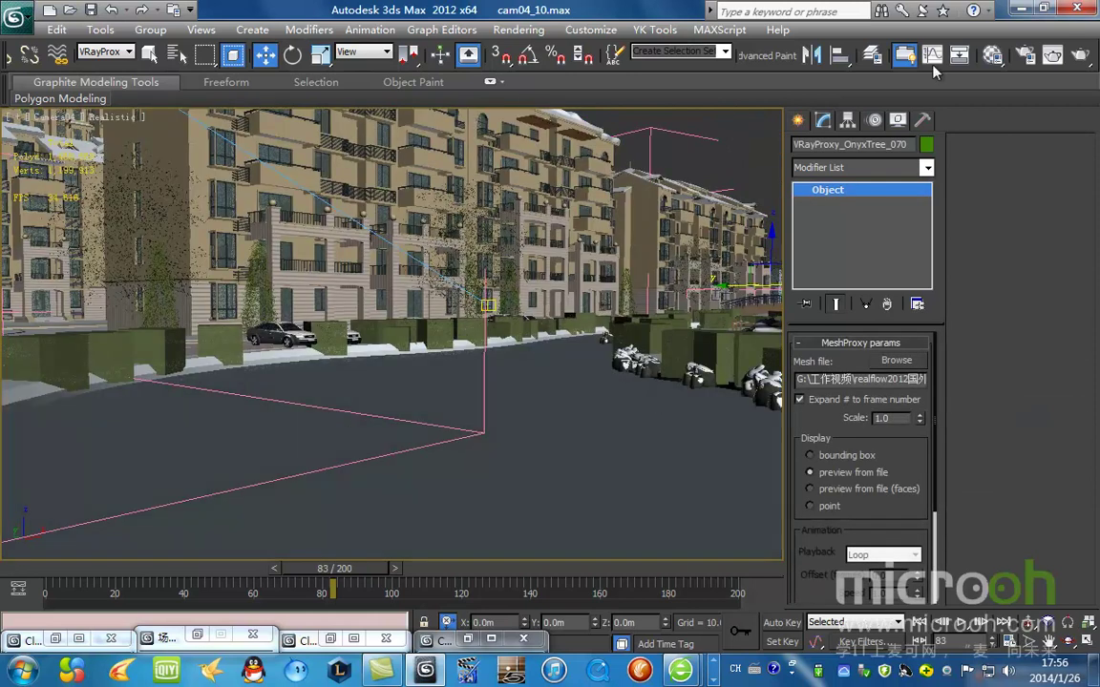
pyautogui.click(1069, 61)
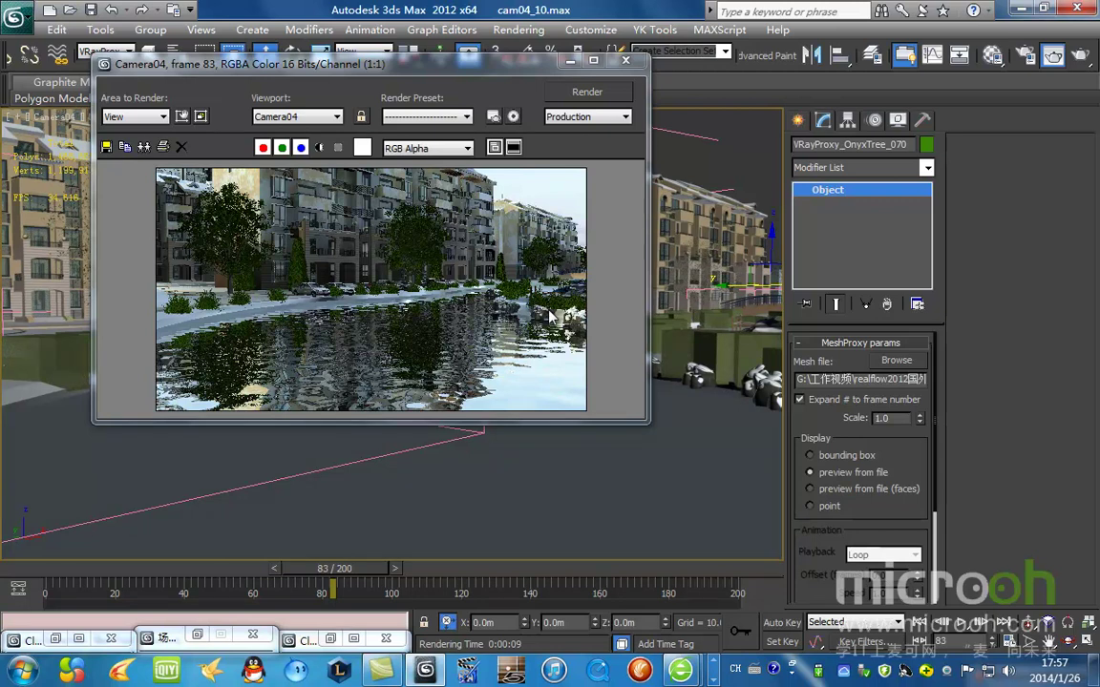
pyautogui.moveTo(334, 569); pyautogui.dragTo(853, 596)
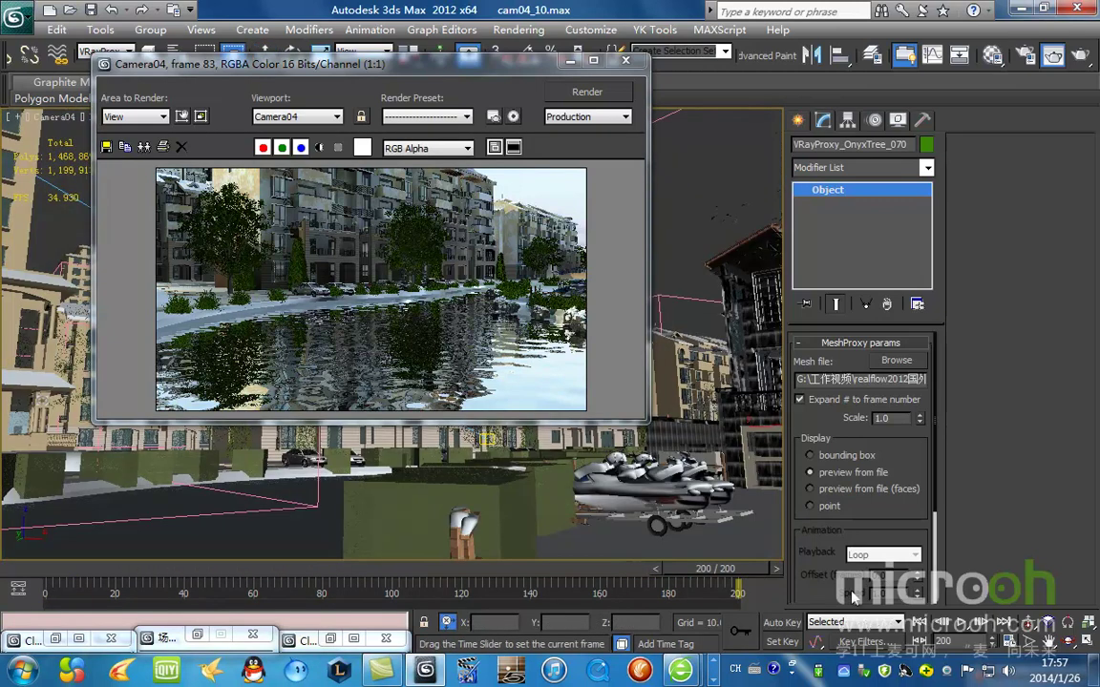
pyautogui.click(571, 67)
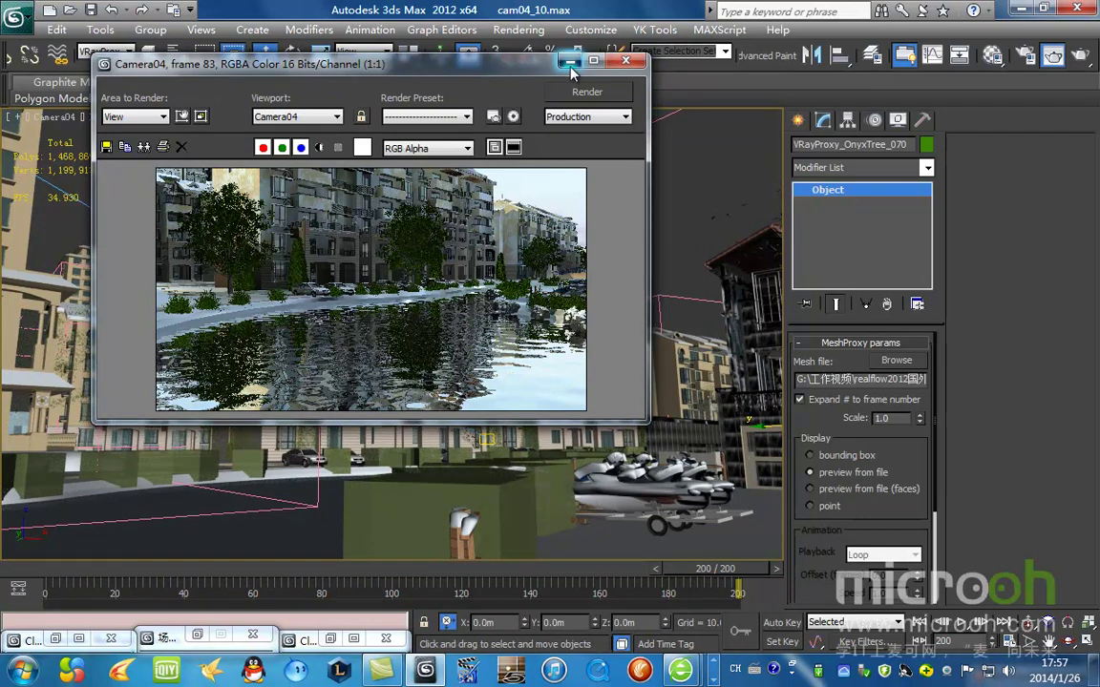
pyautogui.click(570, 65)
# Show only the trees and shrubs in the Camera04 wireframe view and open the Material Editor
pyautogui.click(656, 212)
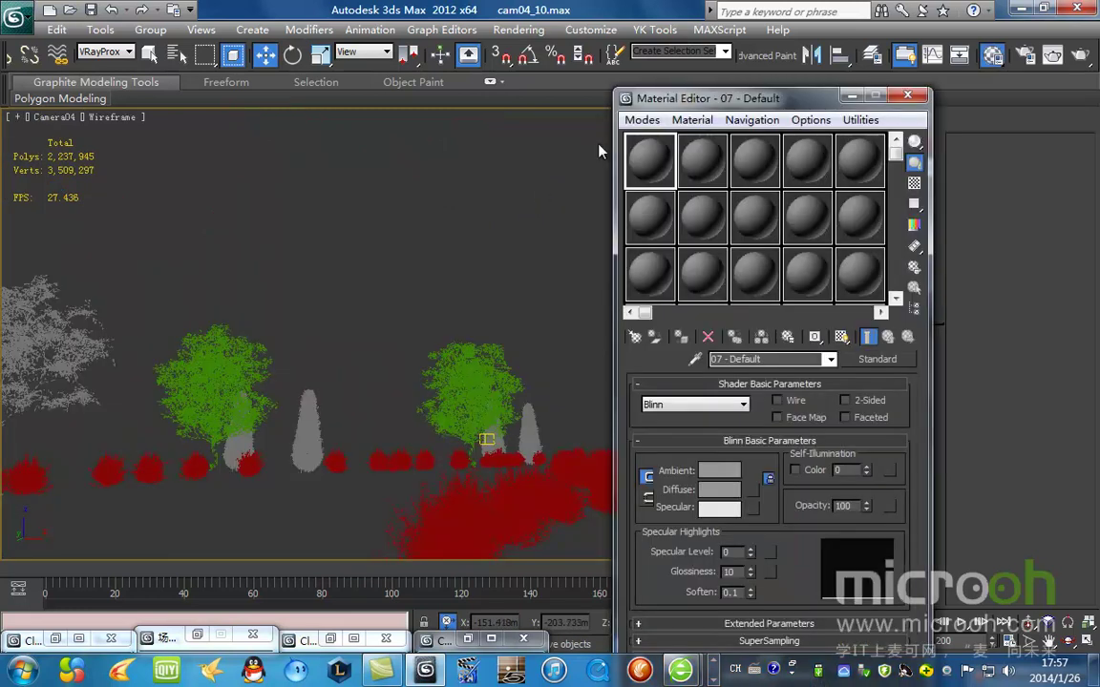
pyautogui.moveTo(692, 106); pyautogui.dragTo(734, 101)
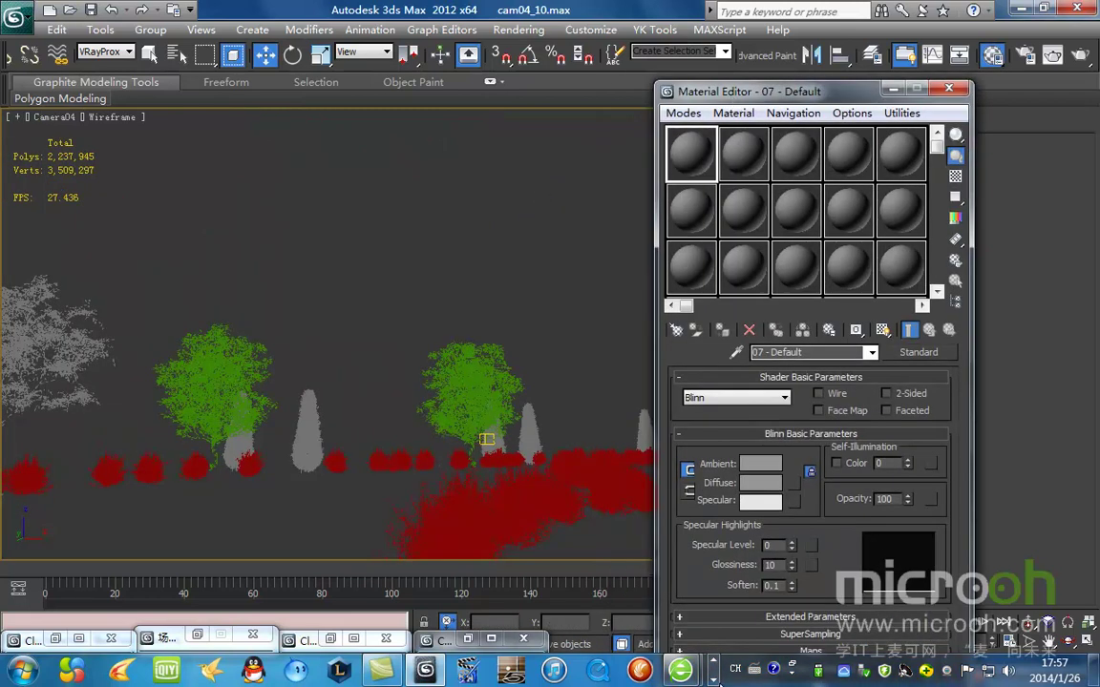
pyautogui.click(713, 680)
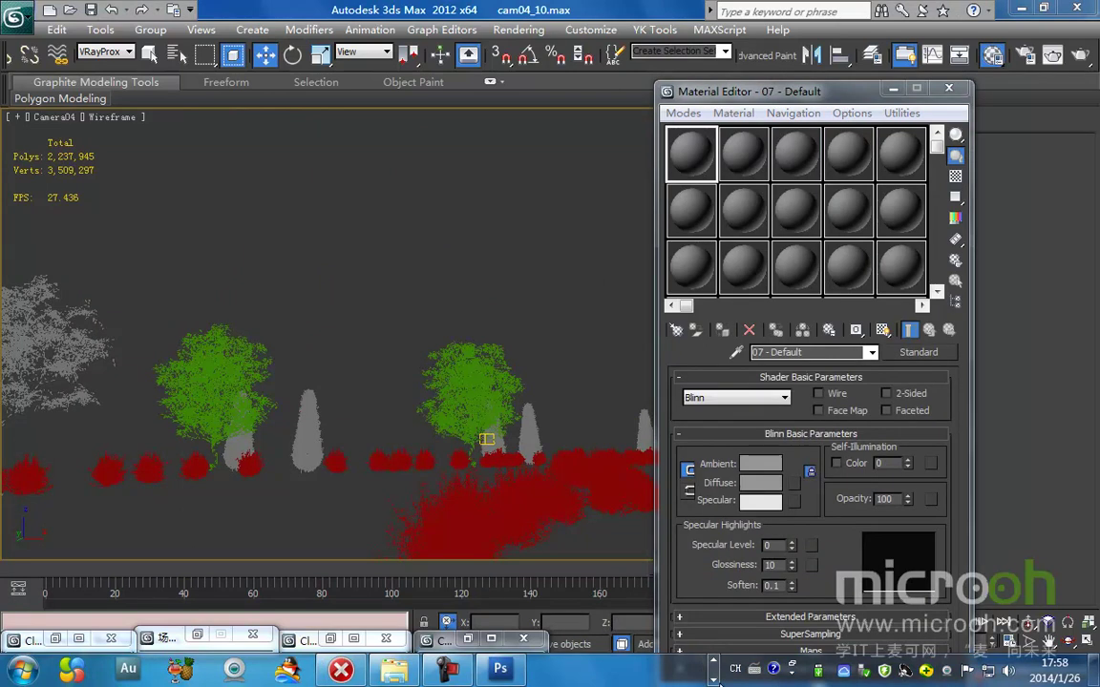
pyautogui.moveTo(730, 95); pyautogui.dragTo(689, 97)
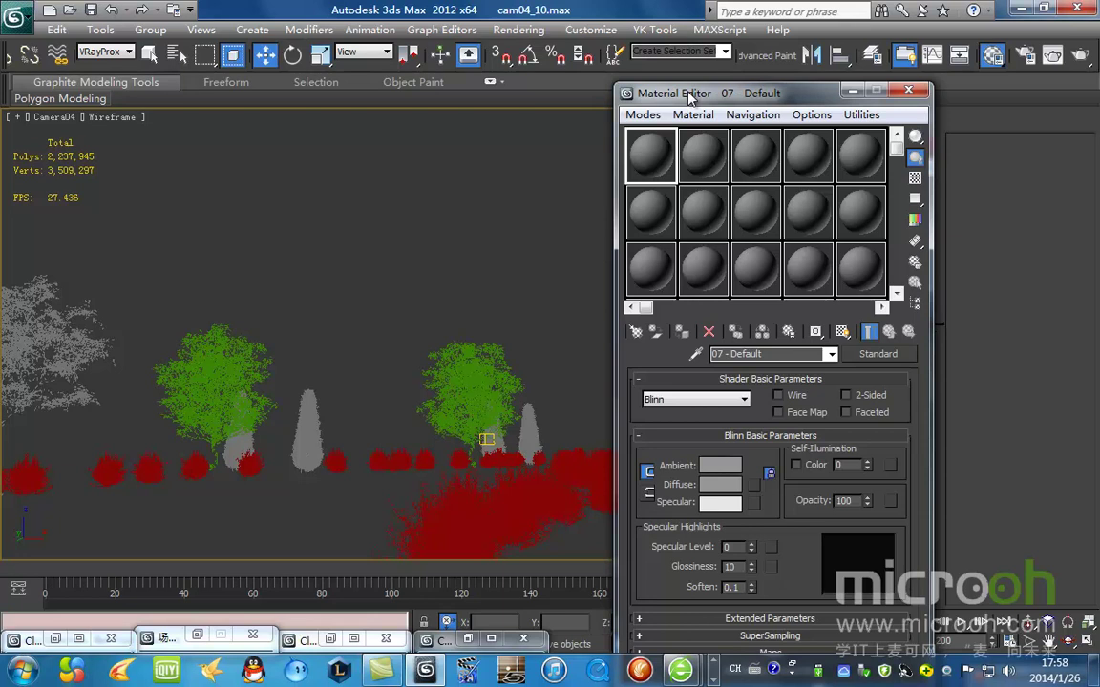
pyautogui.moveTo(689, 97); pyautogui.dragTo(706, 98)
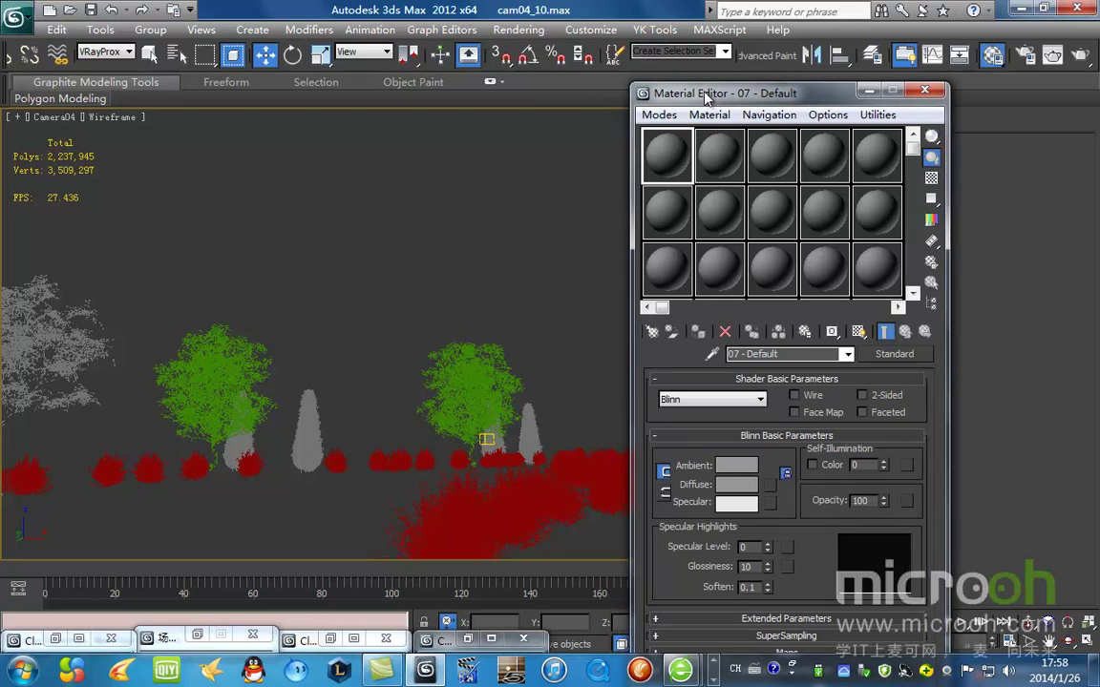
pyautogui.moveTo(706, 98); pyautogui.dragTo(707, 100)
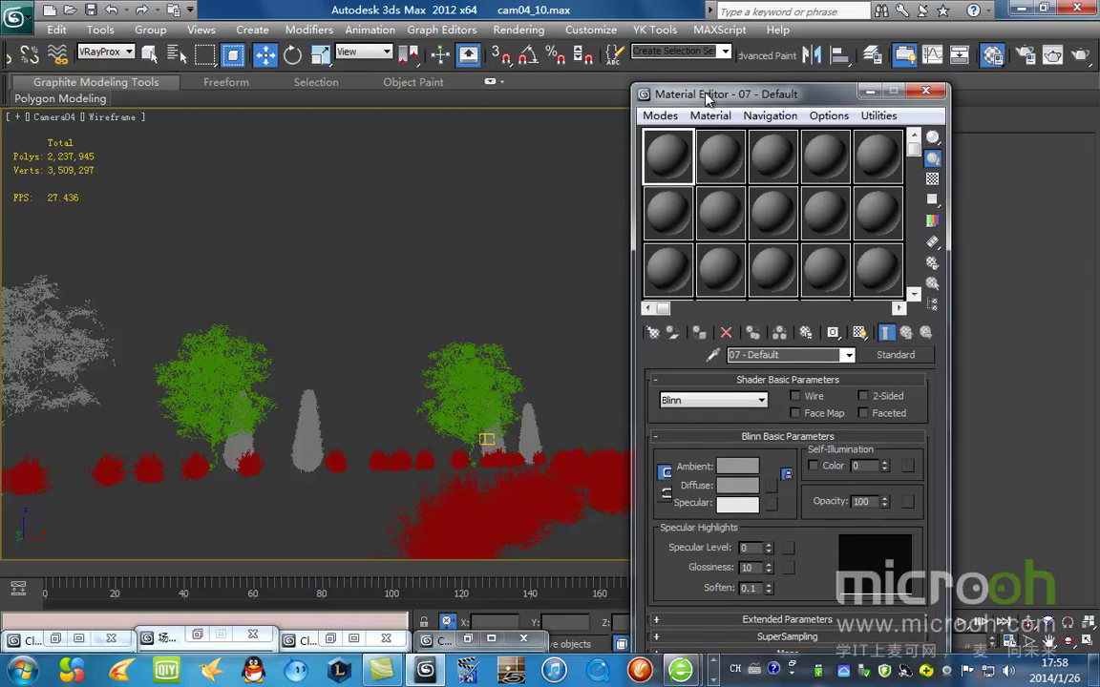
pyautogui.moveTo(706, 99); pyautogui.dragTo(745, 108)
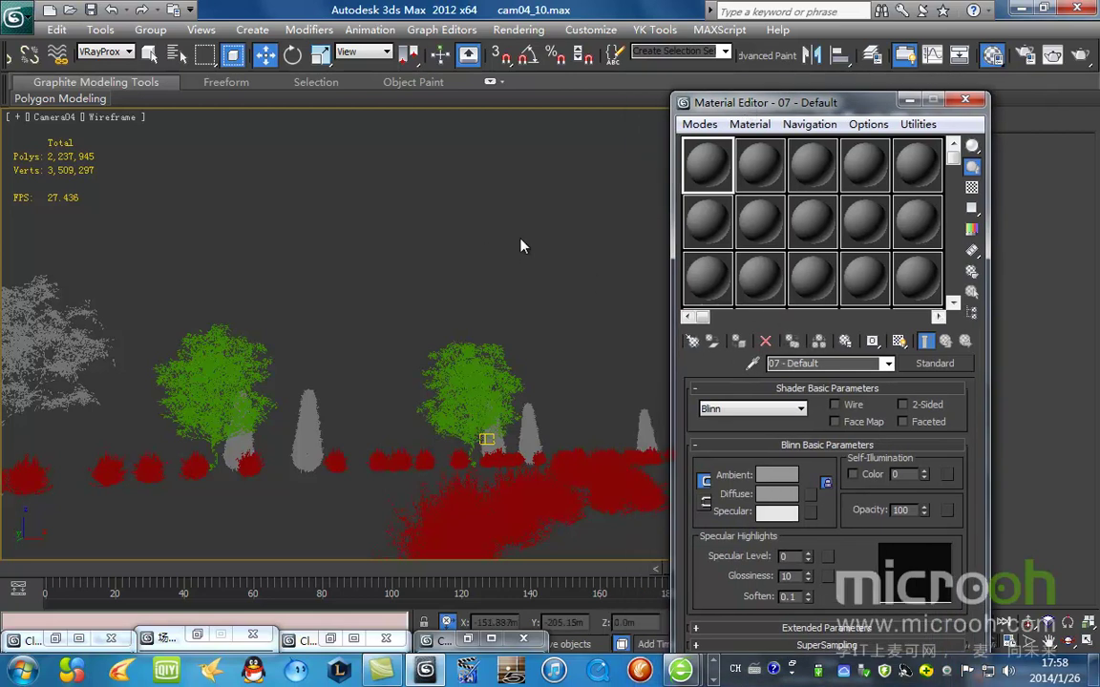
# Sample the red riverbank shrubs' material into the first sample slot and select all the shrubs
pyautogui.click(753, 363)
pyautogui.press('F3')
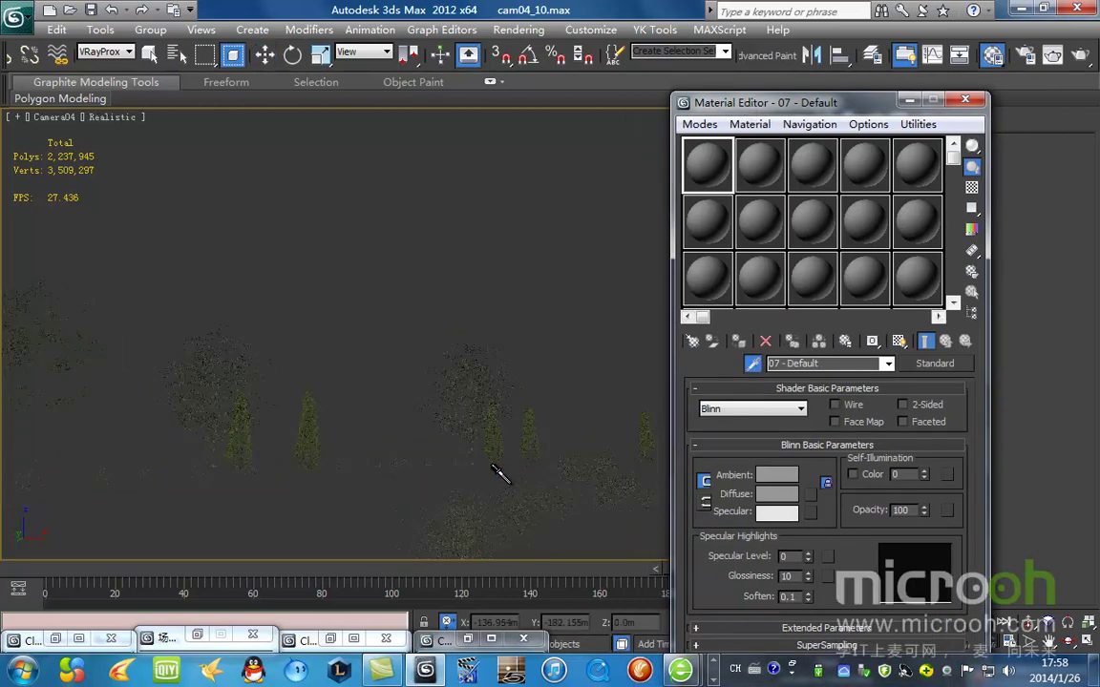
pyautogui.press('F3')
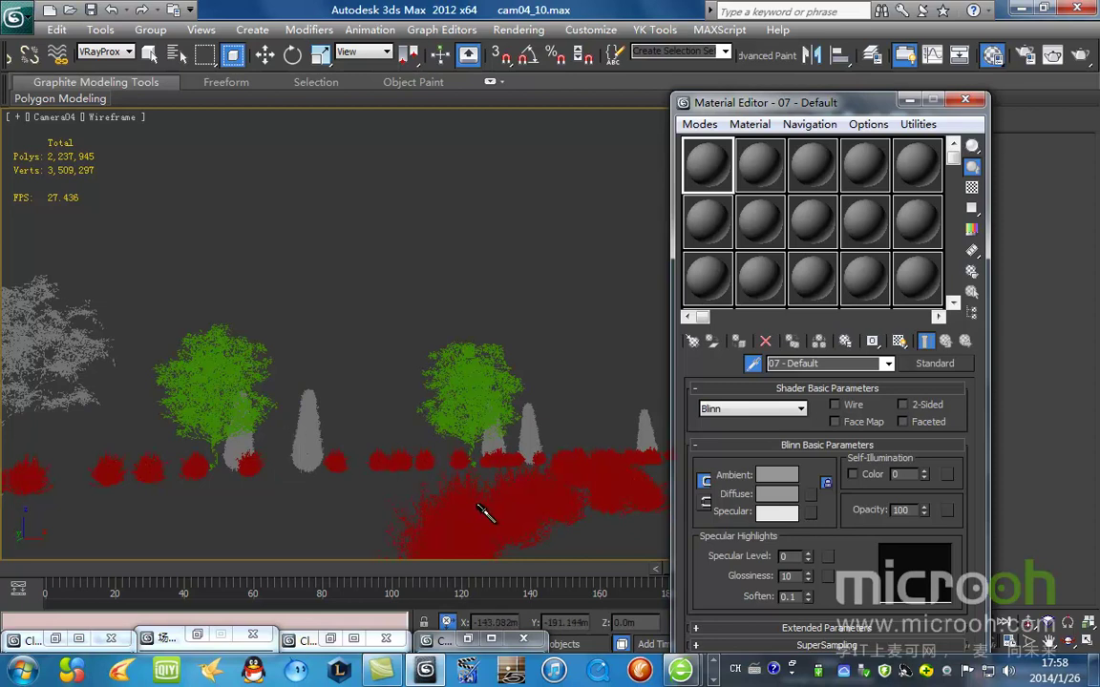
pyautogui.click(442, 504)
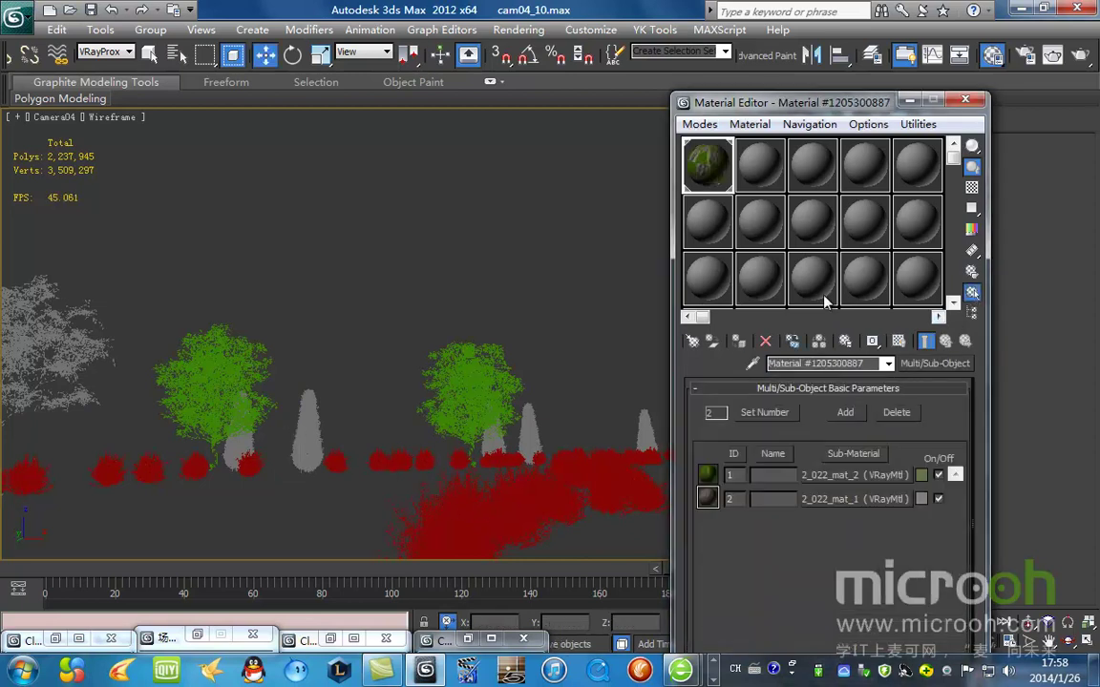
pyautogui.press('h')
pyautogui.click(367, 567)
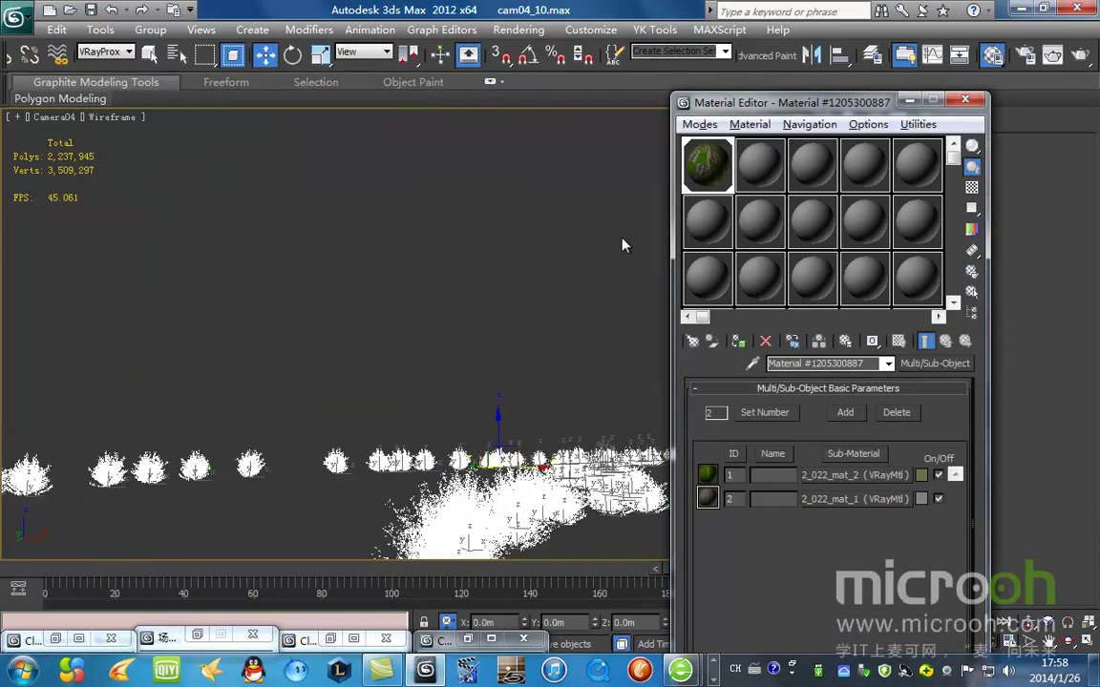
# Examine the shrub's Multi/Sub-Object material in an enlarged sample preview and close the preview
pyautogui.moveTo(839, 104); pyautogui.dragTo(788, 82)
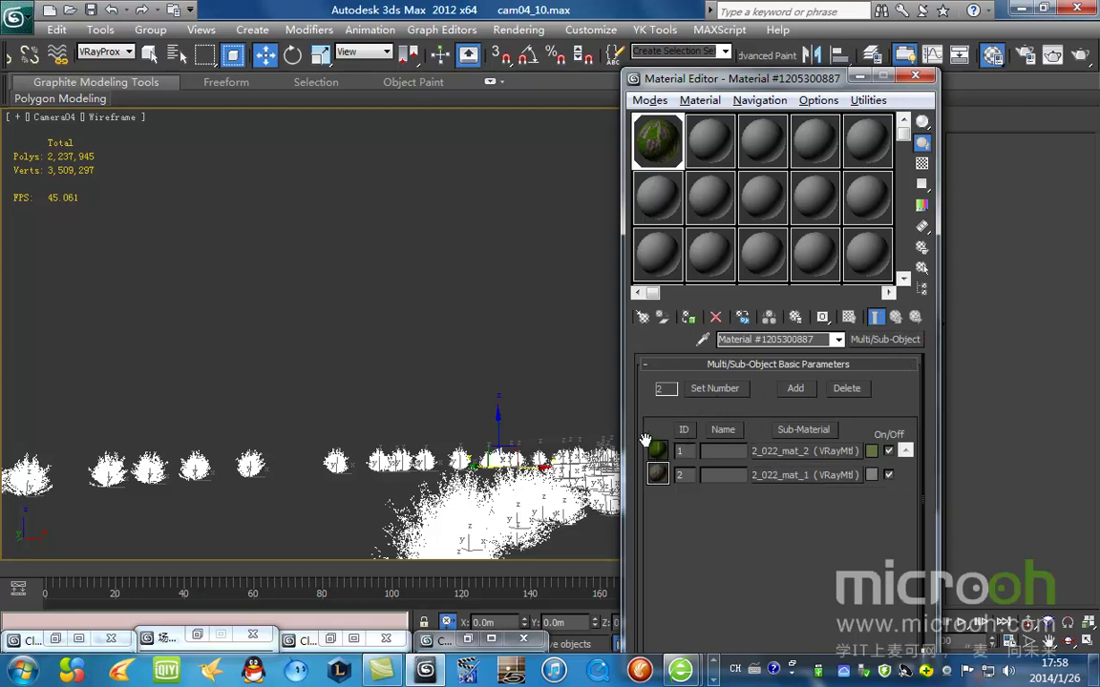
pyautogui.doubleClick(659, 141)
pyautogui.moveTo(420, 277); pyautogui.dragTo(475, 151)
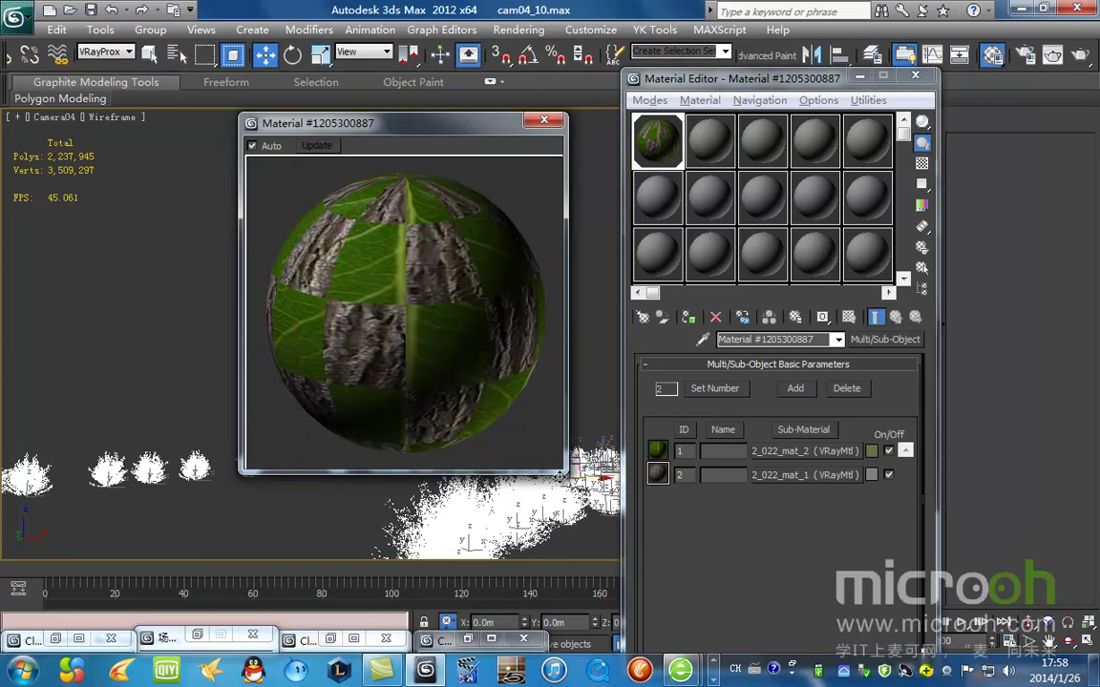
pyautogui.moveTo(559, 470); pyautogui.dragTo(504, 409)
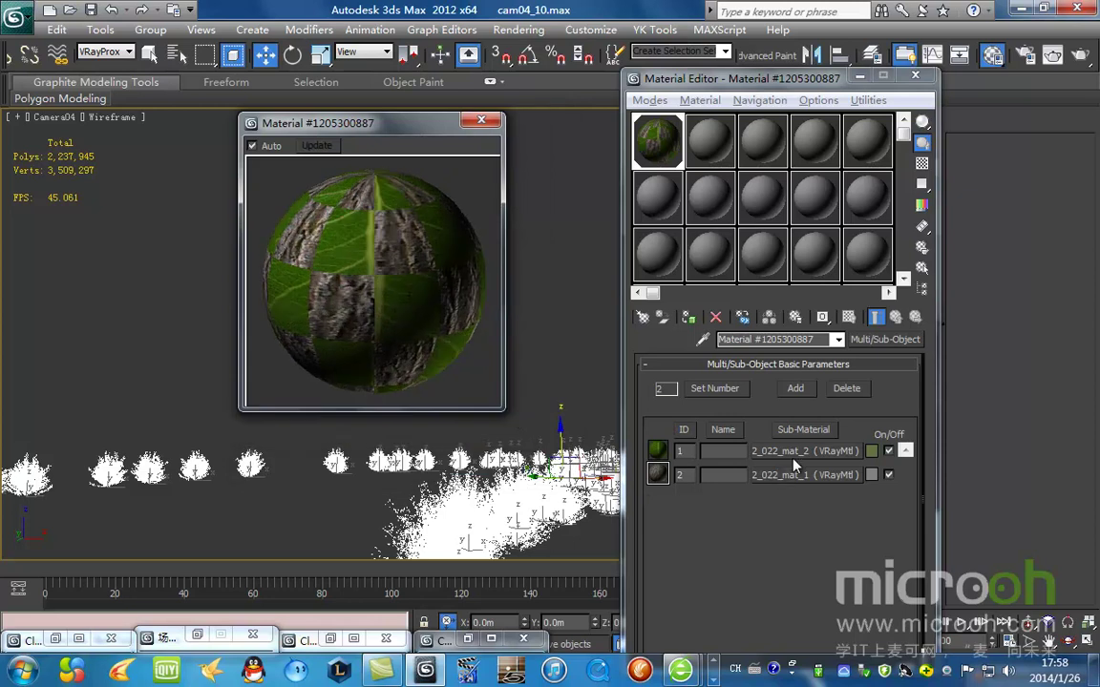
pyautogui.moveTo(442, 150); pyautogui.dragTo(452, 169)
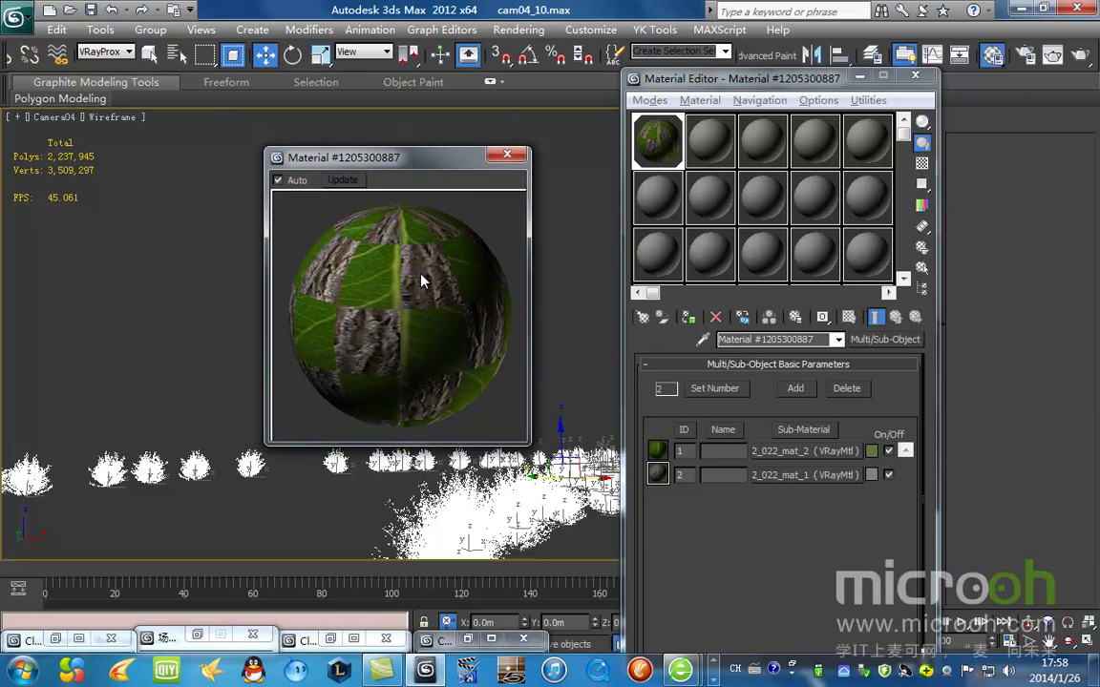
pyautogui.click(507, 155)
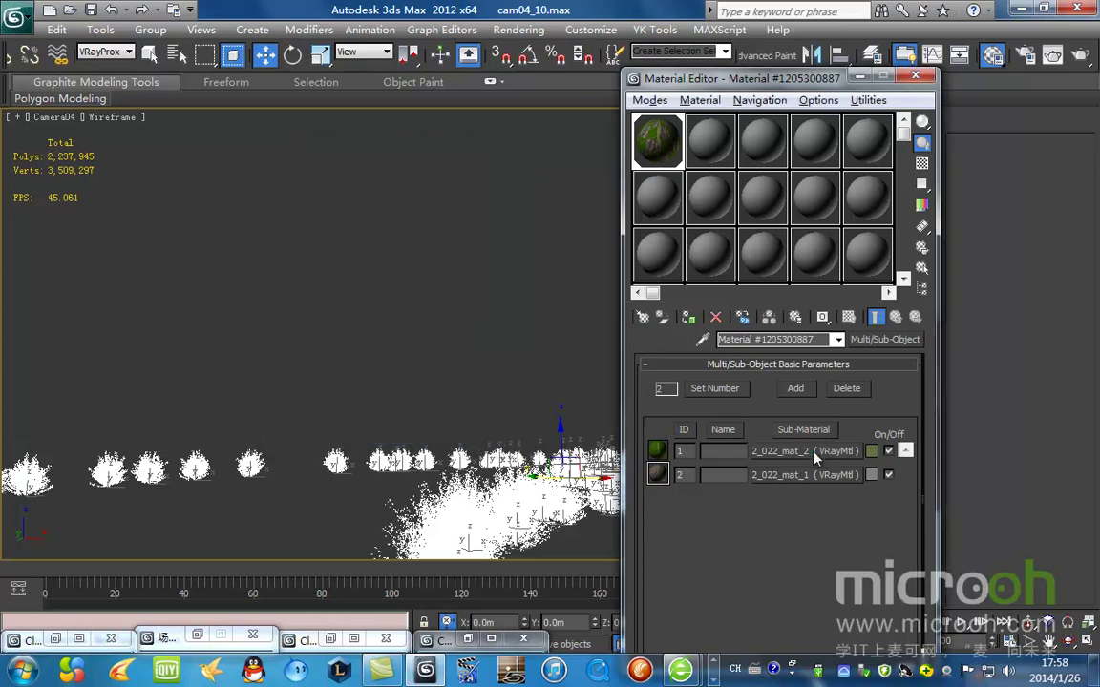
# Open the diffuse bitmap of the leaf sub-material 2_022_mat_2 and bring up its image file selection
pyautogui.click(819, 454)
pyautogui.scroll(2, 924, 467)
pyautogui.scroll(3, 927, 471)
pyautogui.click(774, 453)
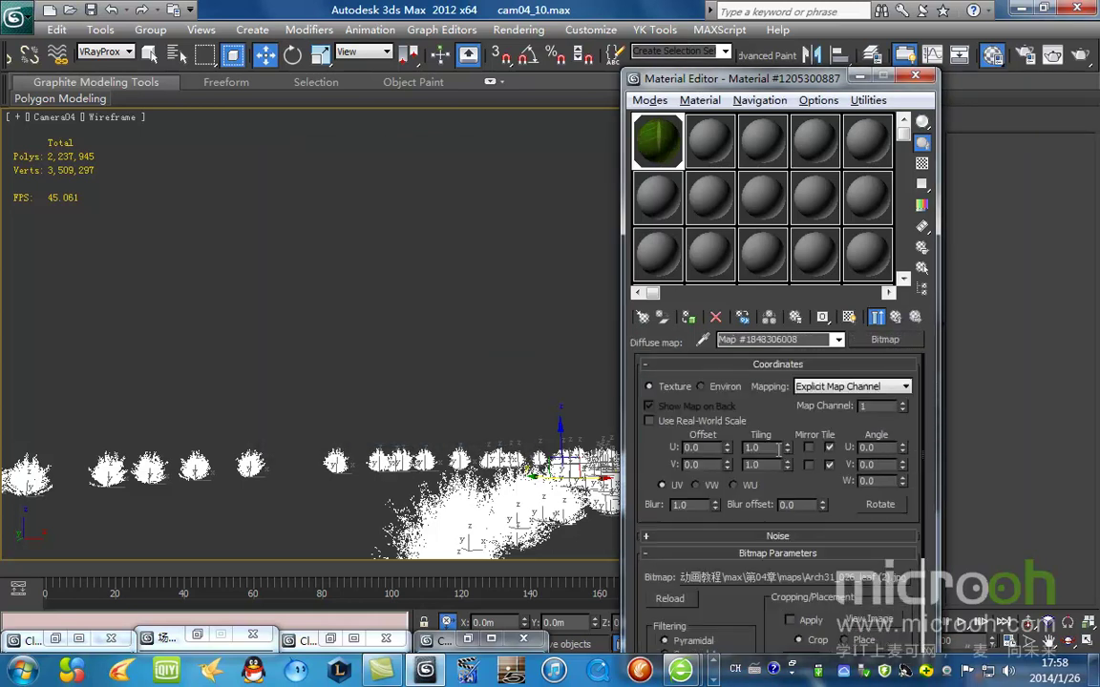
pyautogui.click(871, 579)
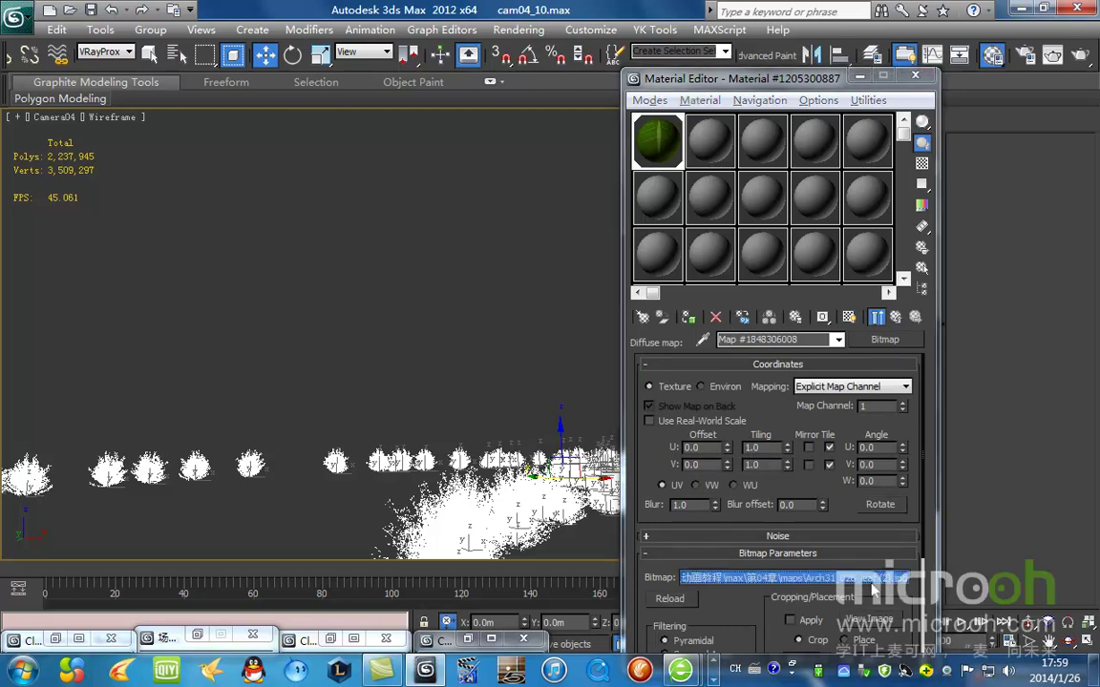
# Replace the leaf's diffuse bitmap with Arch42_023_leaf (2).jpg from the maps folder on the desktop
pyautogui.click(211, 68)
pyautogui.click(159, 86)
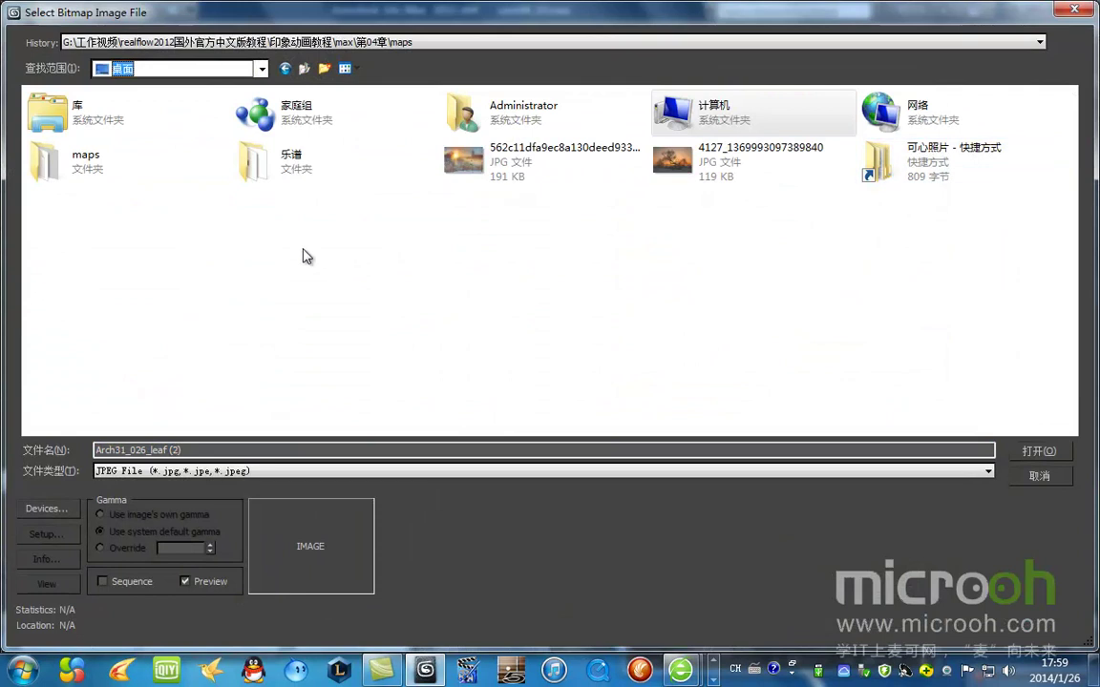
pyautogui.doubleClick(57, 162)
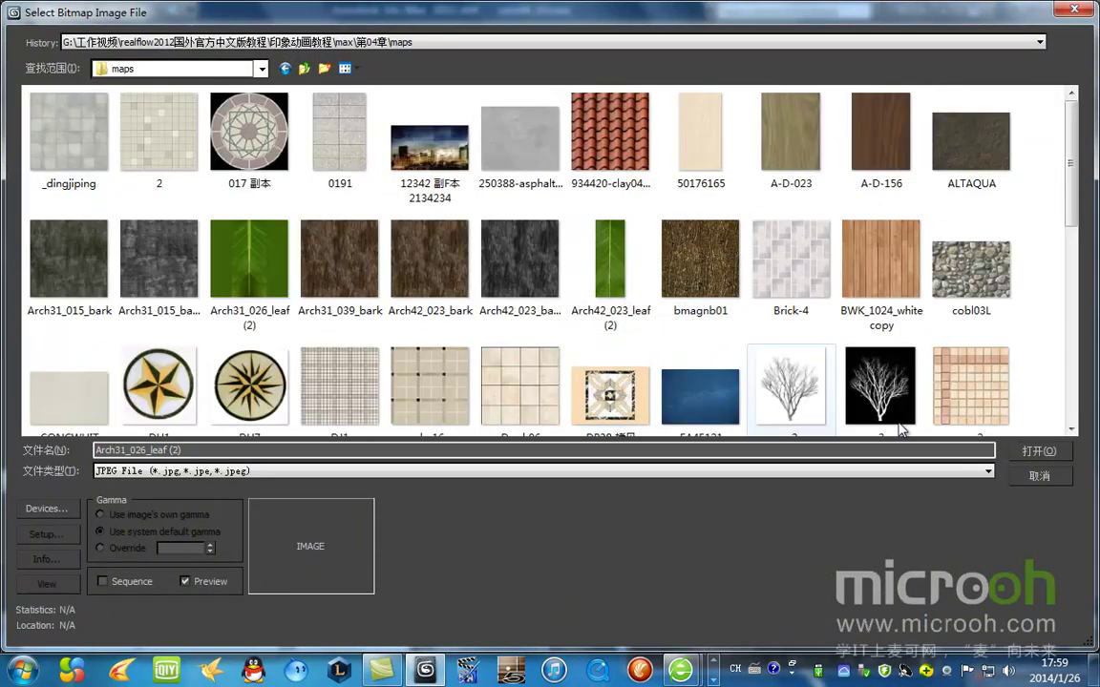
pyautogui.moveTo(853, 16); pyautogui.dragTo(810, 51)
pyautogui.moveTo(1027, 216); pyautogui.dragTo(1045, 199)
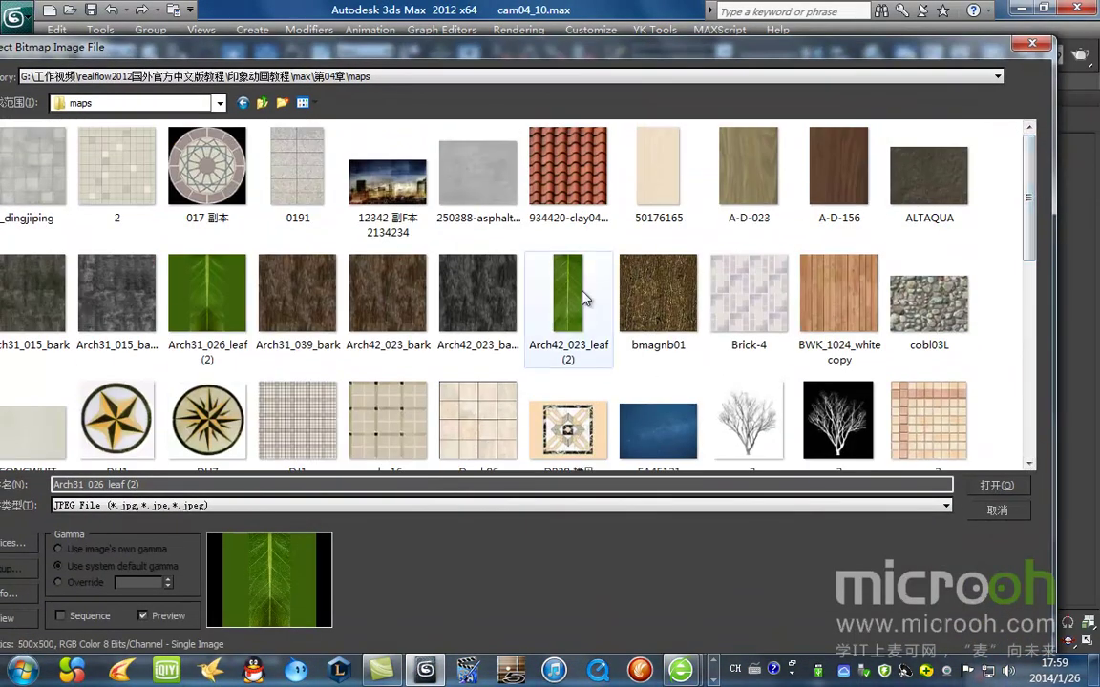
pyautogui.moveTo(578, 295)
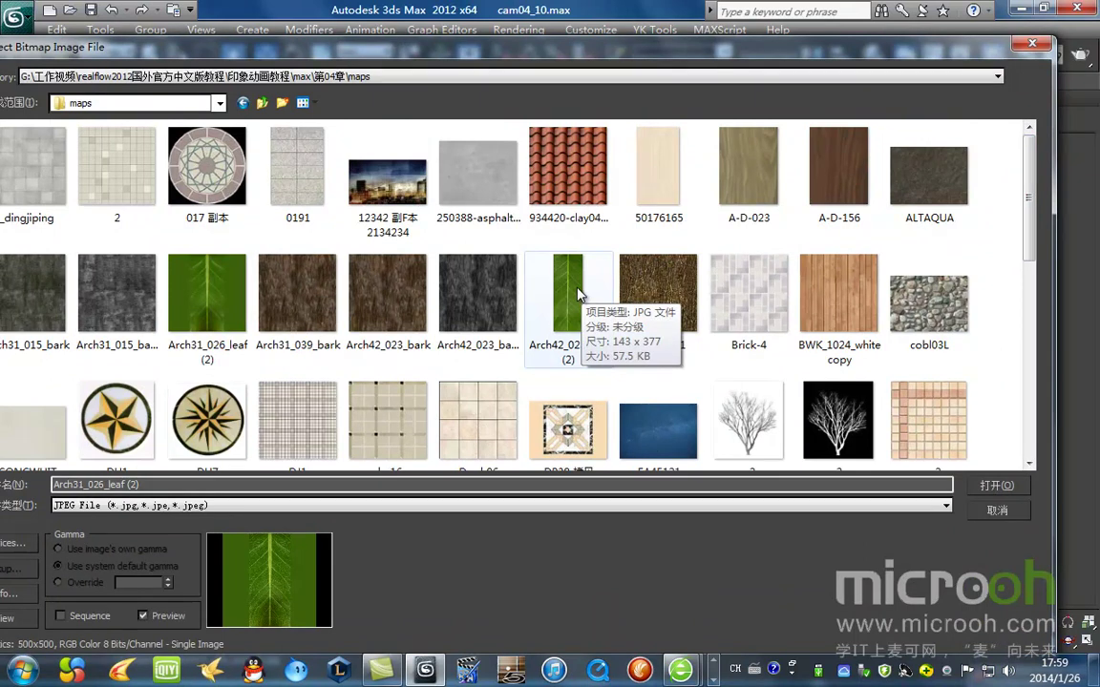
pyautogui.doubleClick(579, 295)
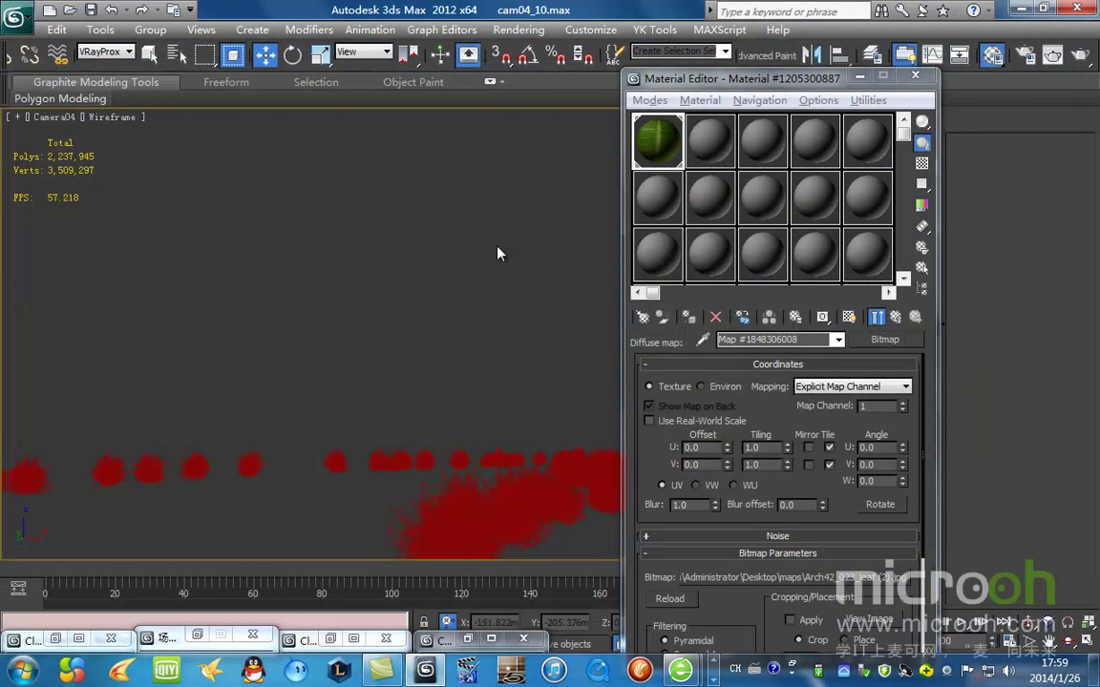
# Check the file paths and status of the scene's maps in Asset Tracking
pyautogui.hotkey('shift', 't')
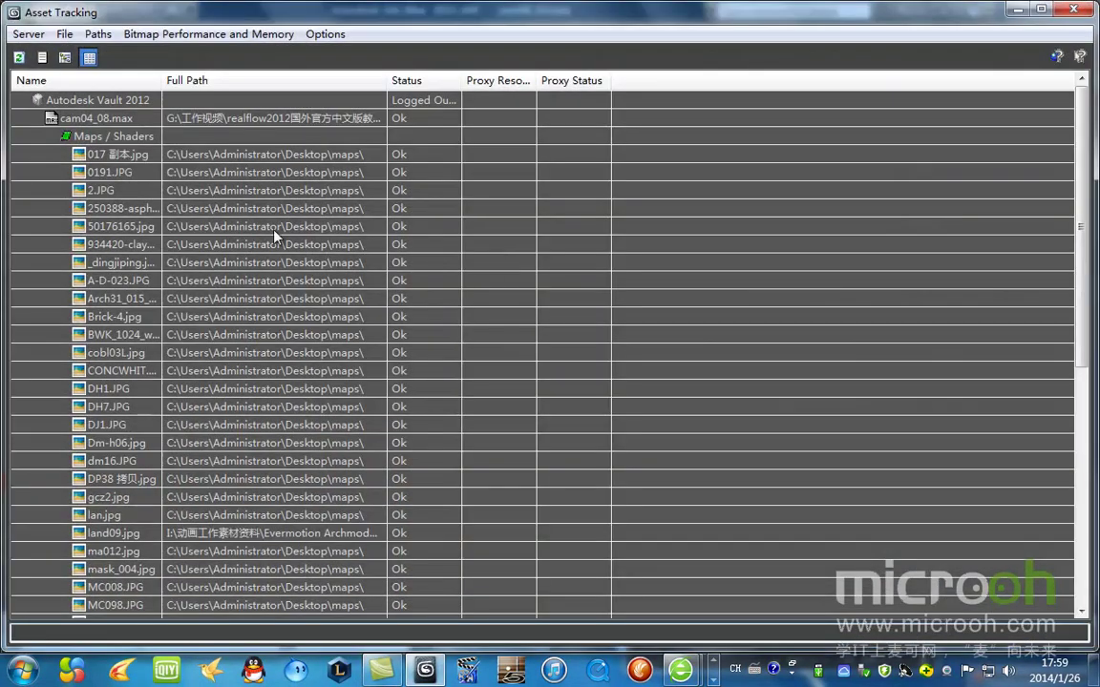
pyautogui.moveTo(1082, 237)
pyautogui.mouseDown()
pyautogui.moveTo(1093, 507)
pyautogui.moveTo(1094, 224)
pyautogui.moveTo(1092, 515)
pyautogui.moveTo(1095, 231)
pyautogui.mouseUp()
pyautogui.click(1073, 8)
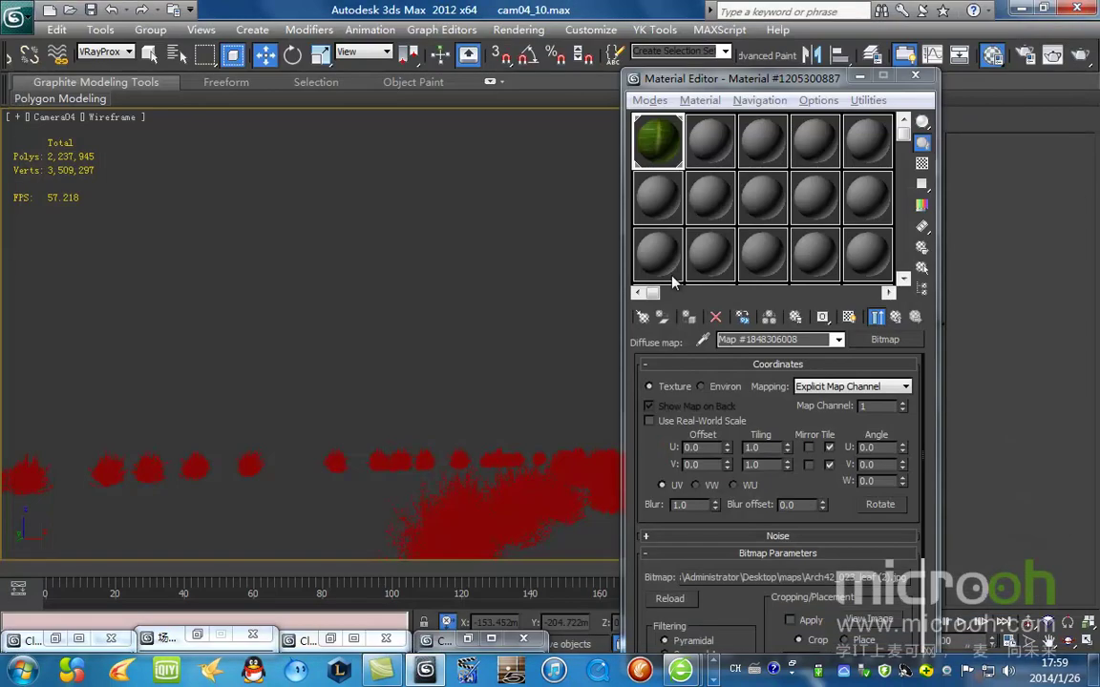
# Turn on the checkered background for the sample slot and open an enlarged preview of the leaf map
pyautogui.click(921, 163)
pyautogui.doubleClick(648, 164)
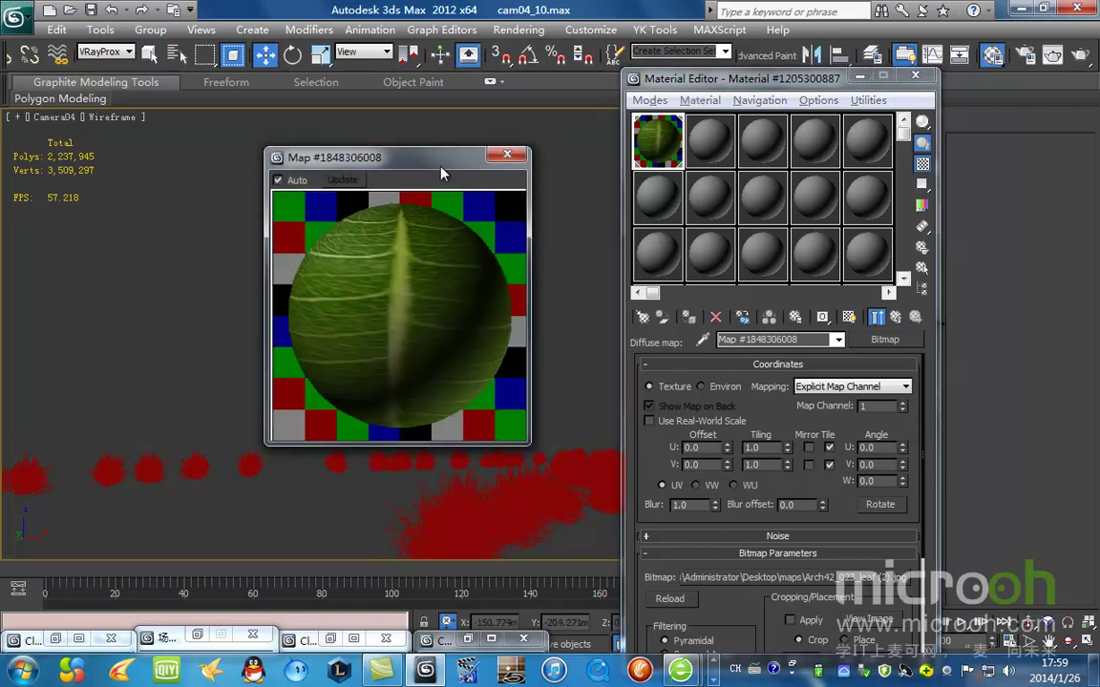
pyautogui.click(865, 579)
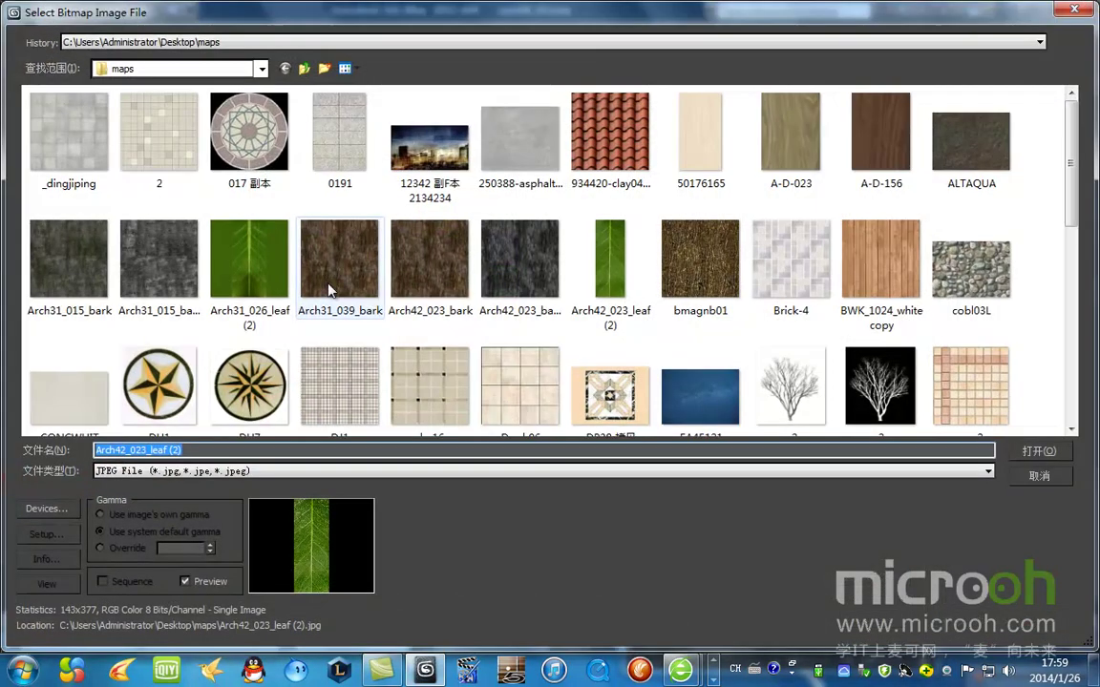
pyautogui.rightClick(606, 233)
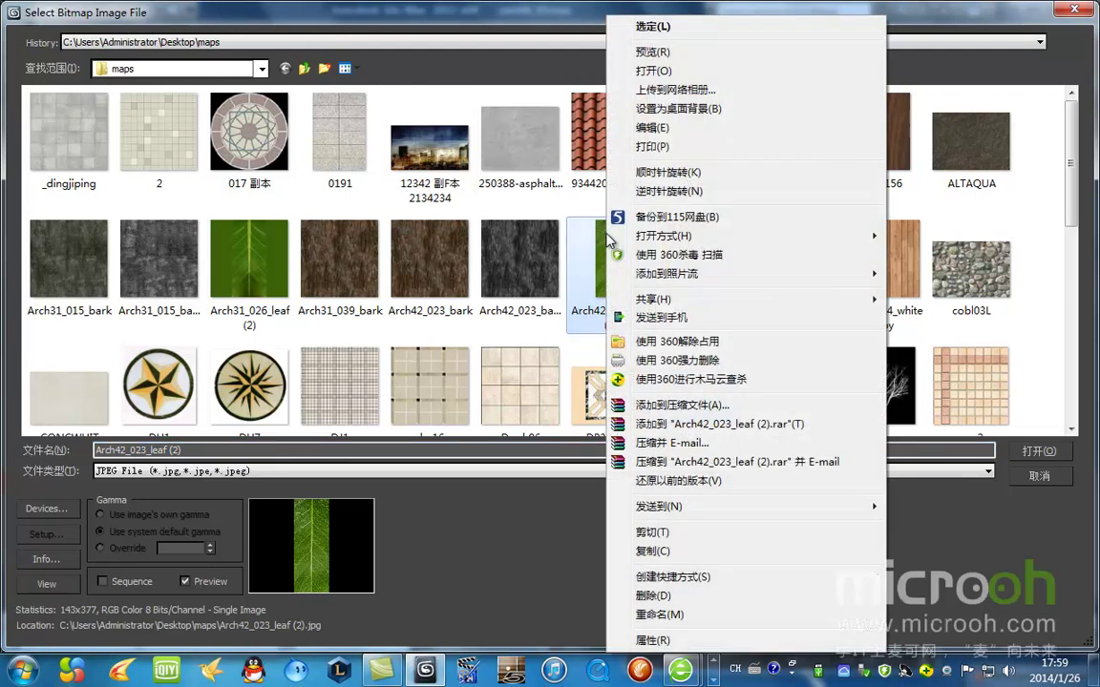
pyautogui.moveTo(810, 245)
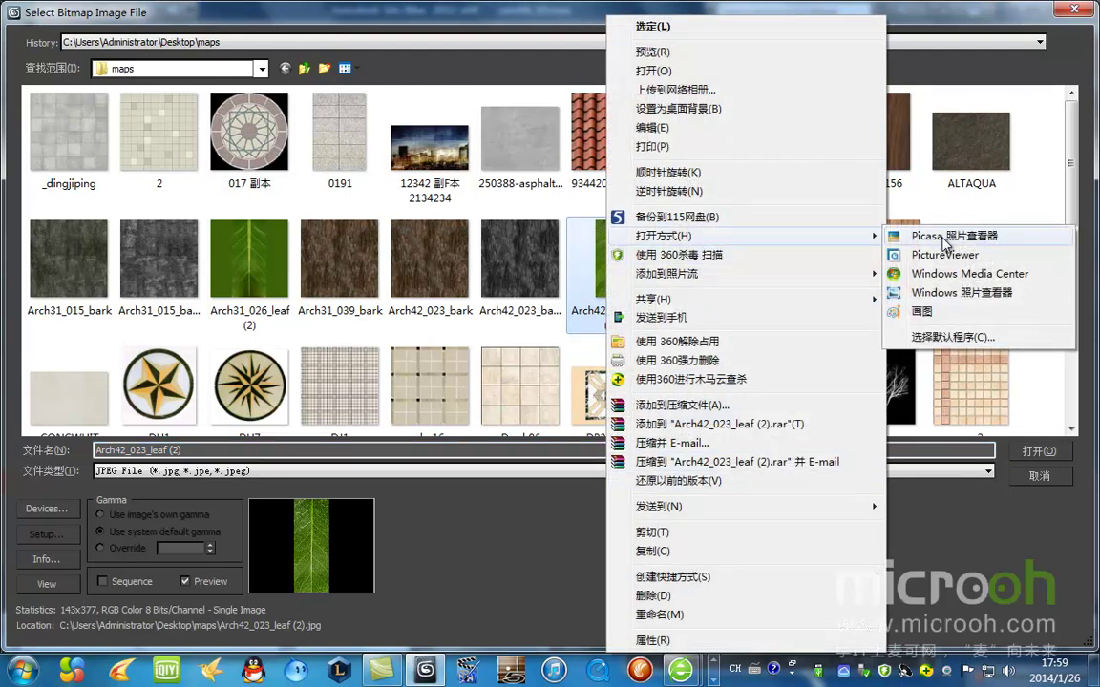
# Switch to Photoshop, cancel its open foreground colour picker and close the sunset image
pyautogui.click(1036, 637)
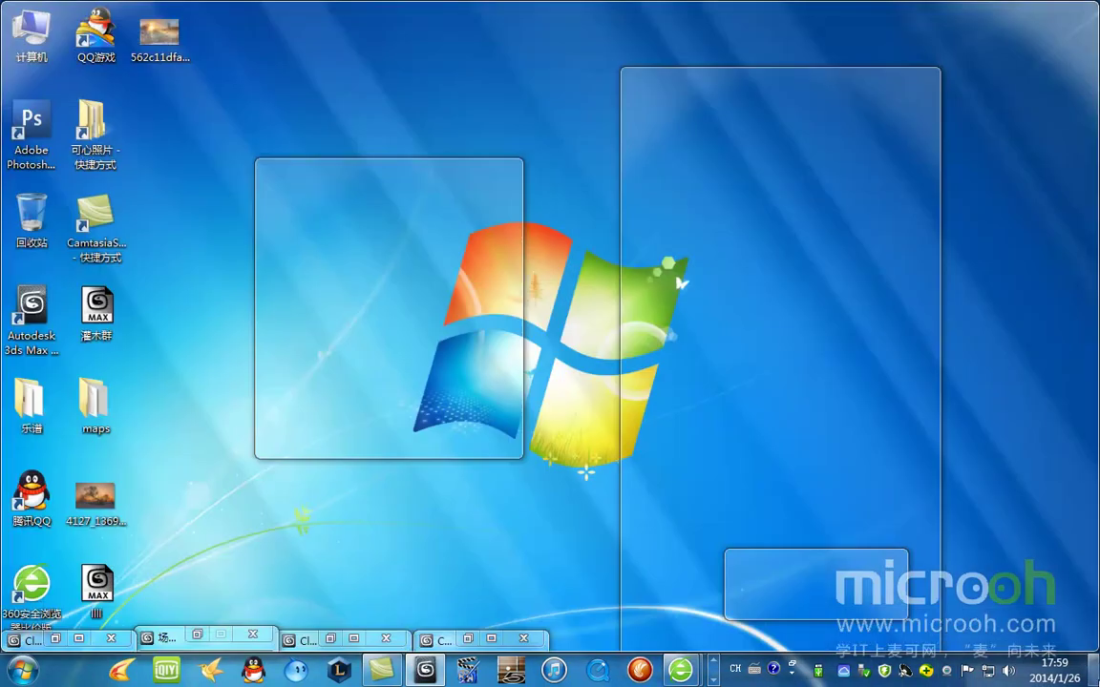
pyautogui.click(1095, 672)
pyautogui.click(1068, 657)
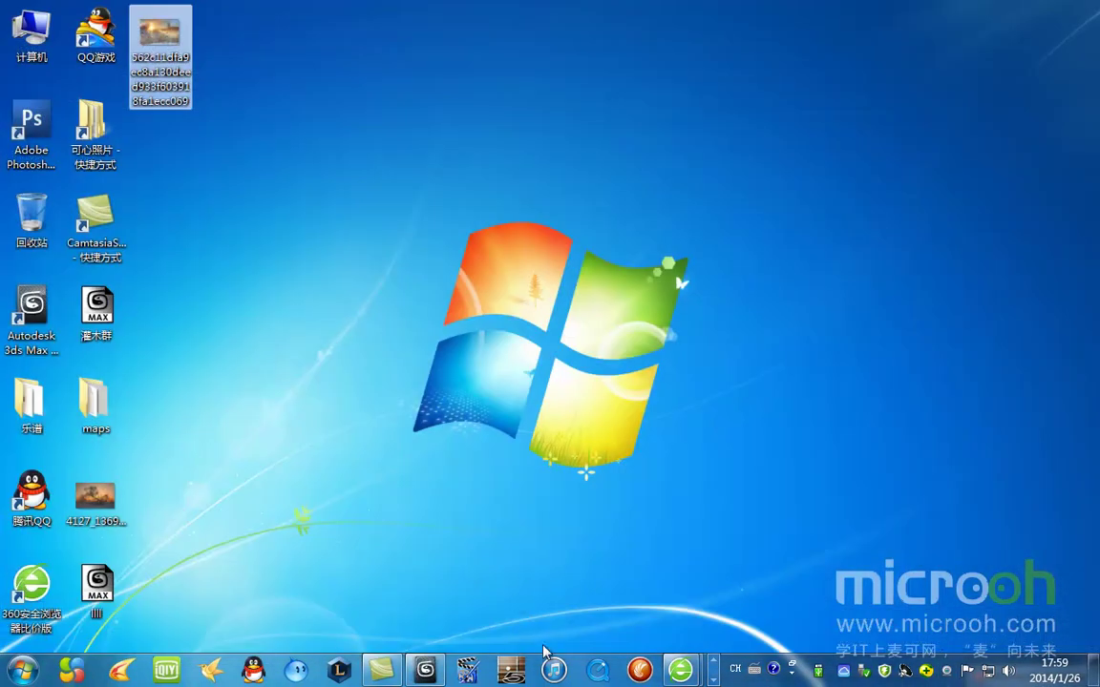
pyautogui.click(715, 660)
pyautogui.click(714, 679)
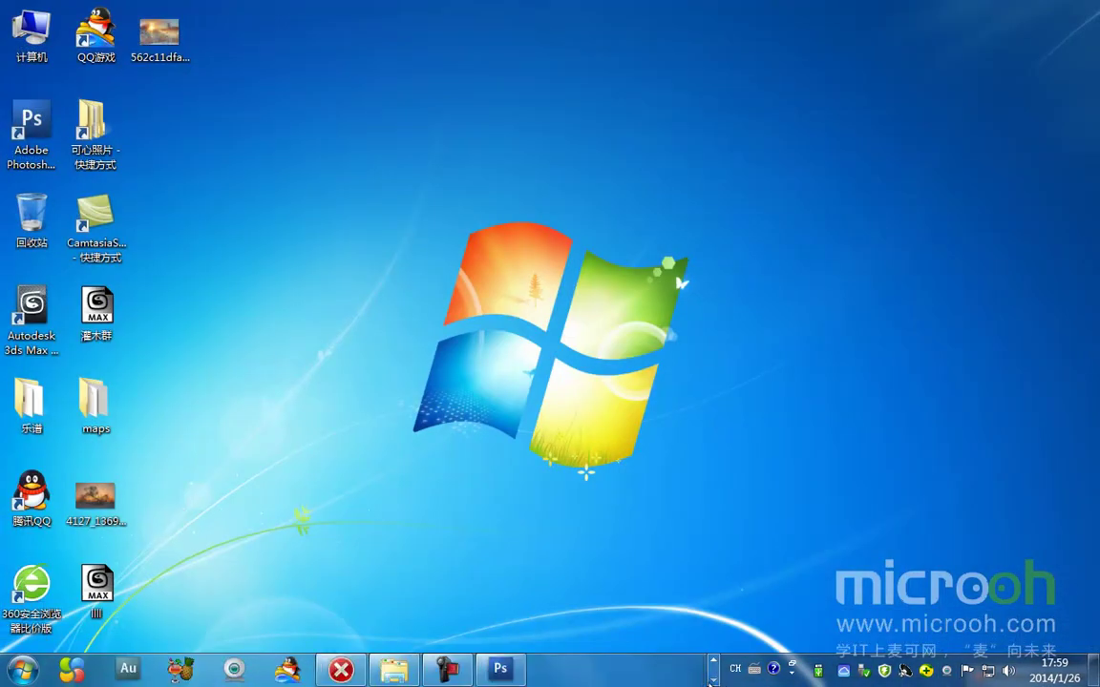
pyautogui.click(500, 668)
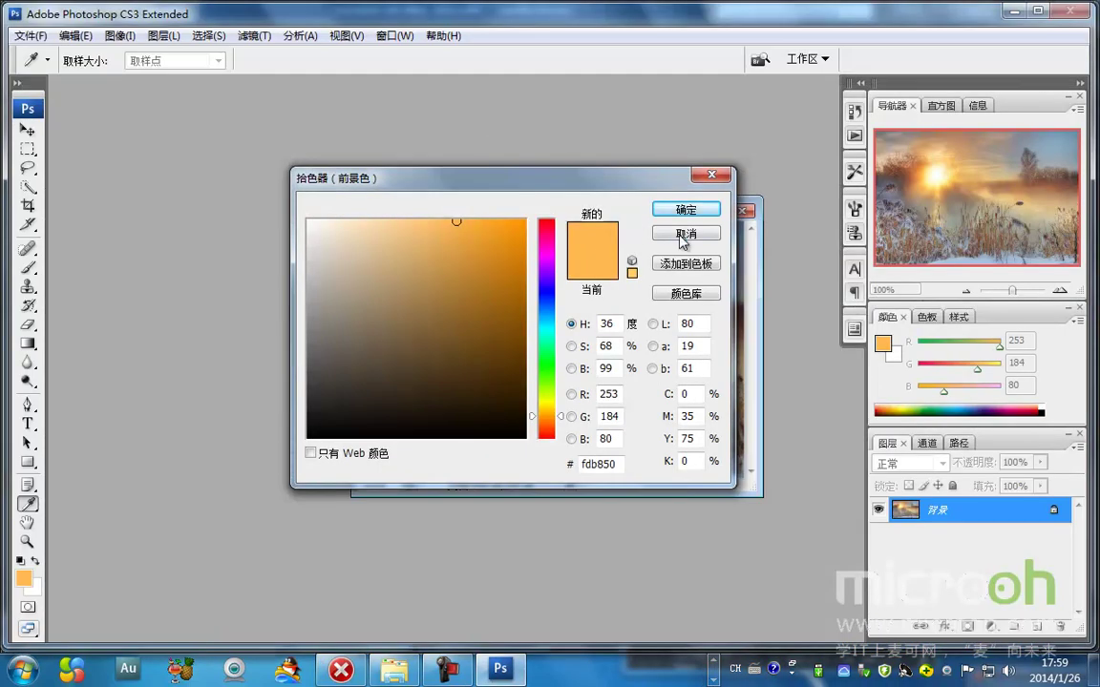
pyautogui.click(676, 246)
pyautogui.click(745, 210)
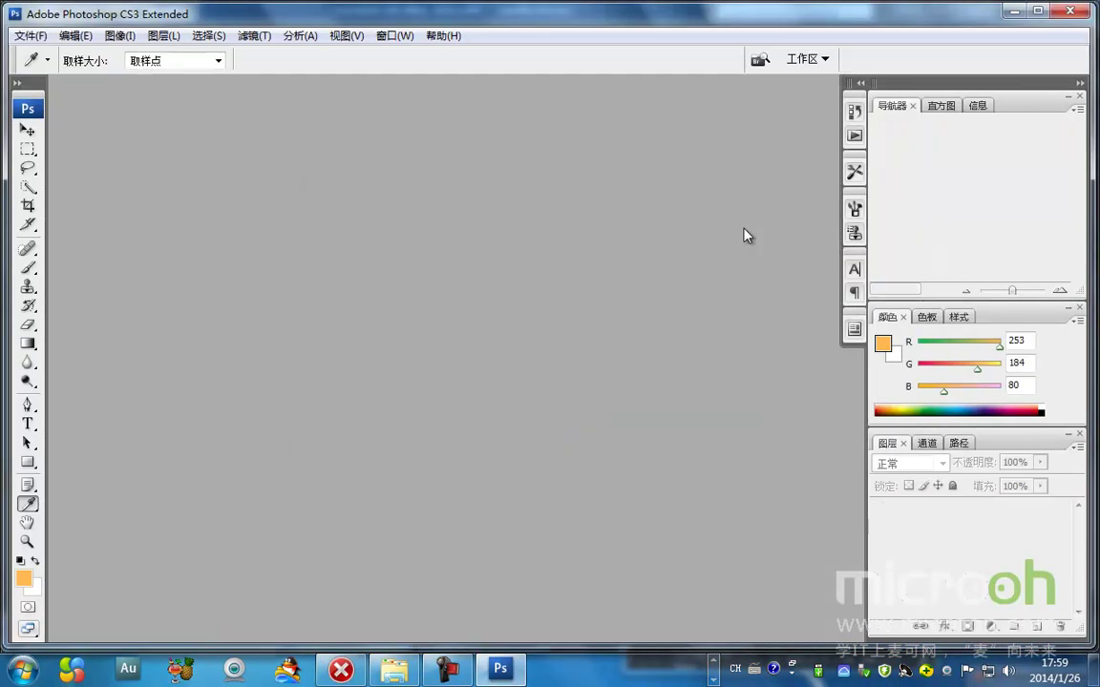
pyautogui.click(45, 37)
pyautogui.click(86, 108)
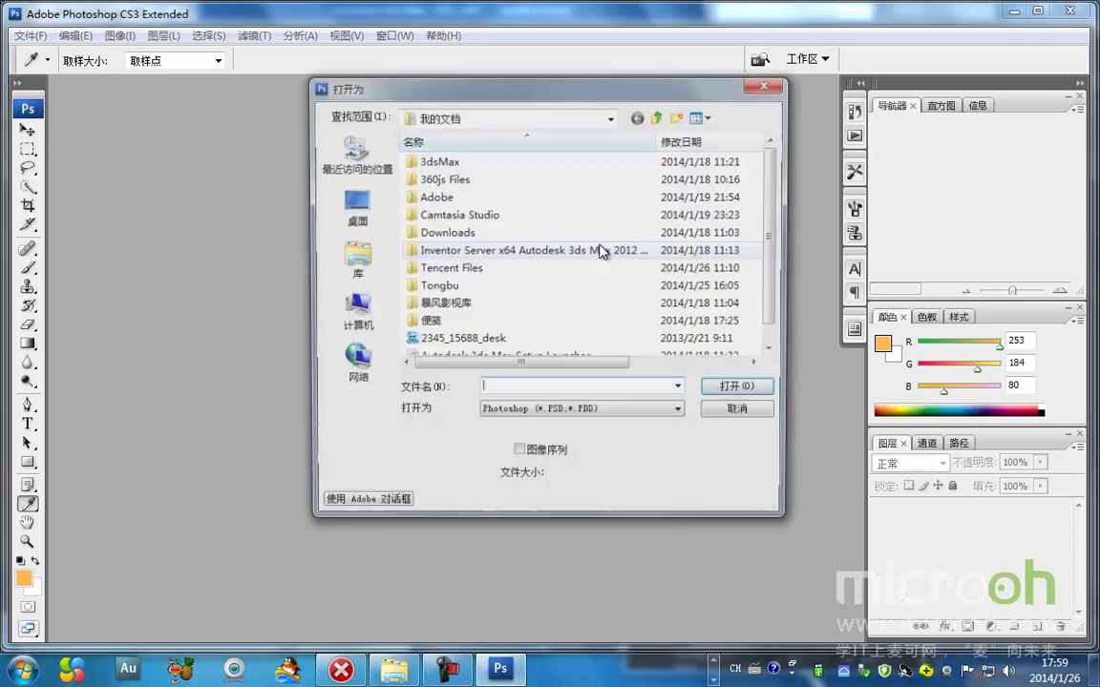
pyautogui.click(761, 87)
# Open the leaf texture Arch42_023_leaf (2).jpg from the maps folder on the desktop
pyautogui.click(29, 35)
pyautogui.click(57, 74)
pyautogui.click(358, 212)
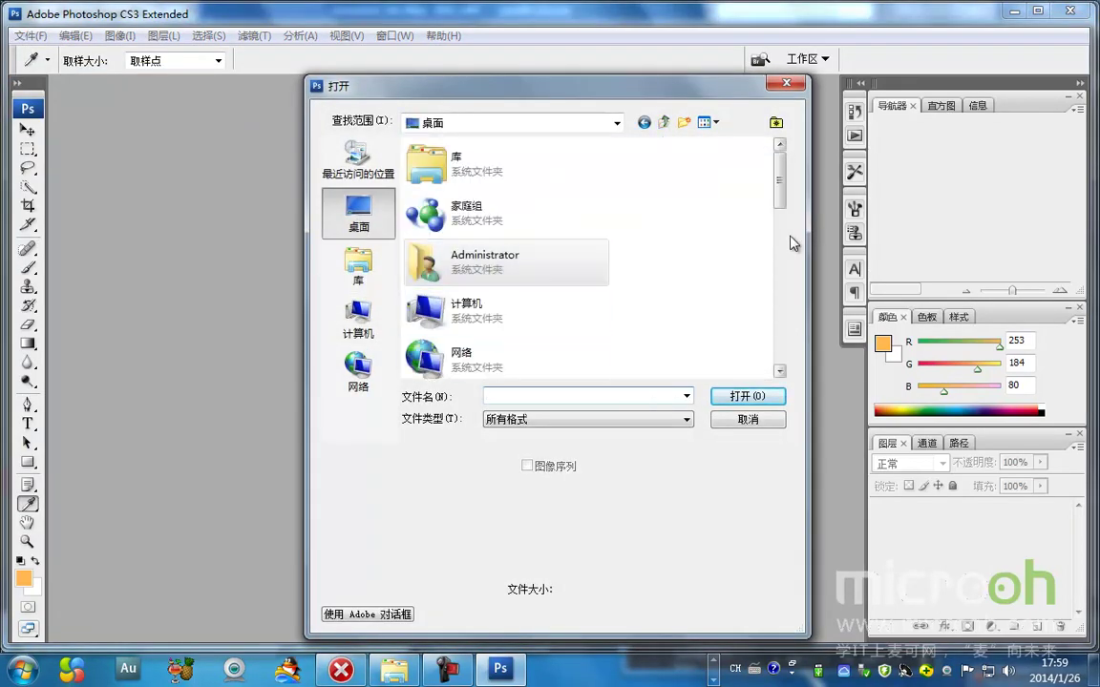
pyautogui.moveTo(695, 88); pyautogui.dragTo(551, 48)
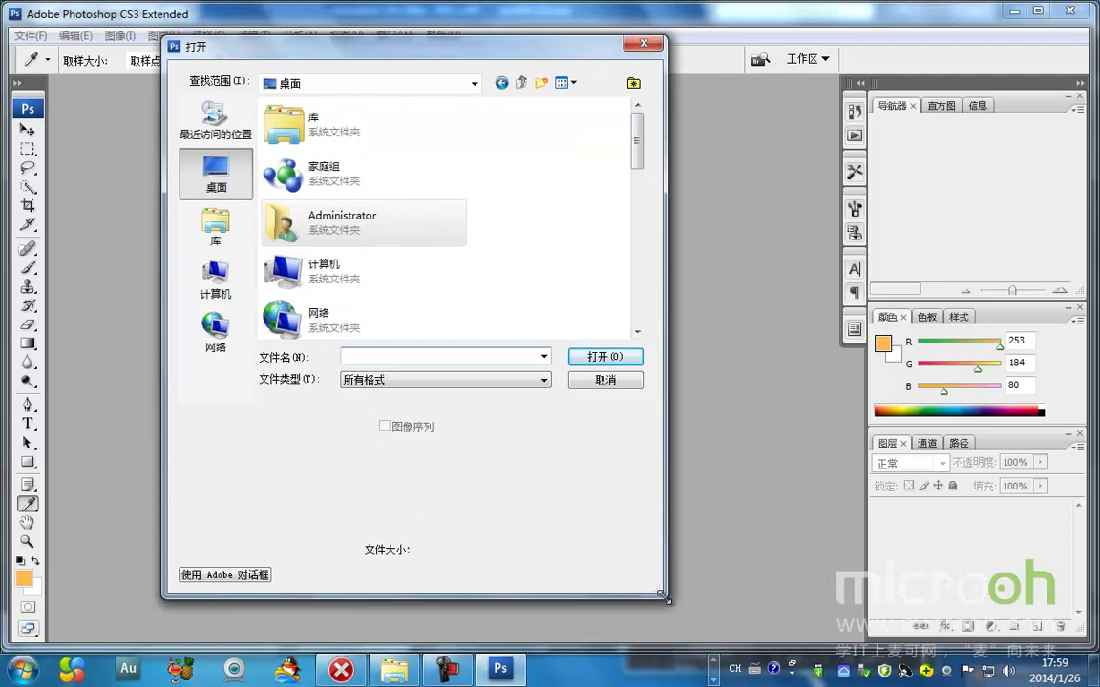
pyautogui.moveTo(667, 598); pyautogui.dragTo(994, 626)
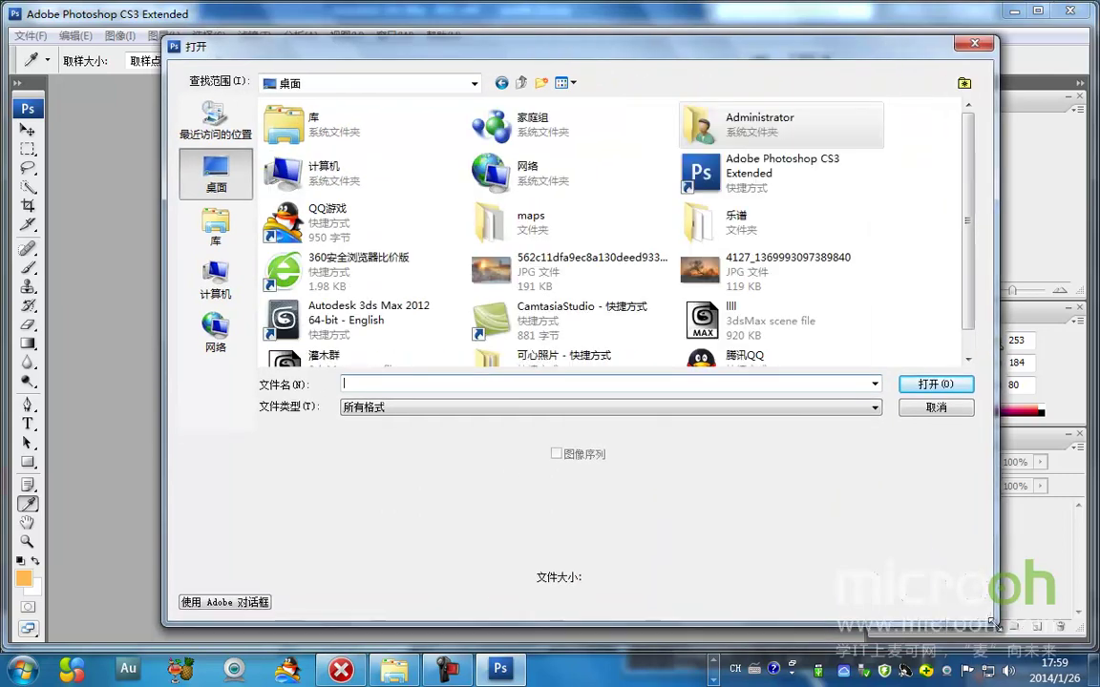
pyautogui.doubleClick(533, 222)
pyautogui.moveTo(969, 141); pyautogui.dragTo(973, 167)
pyautogui.doubleClick(666, 191)
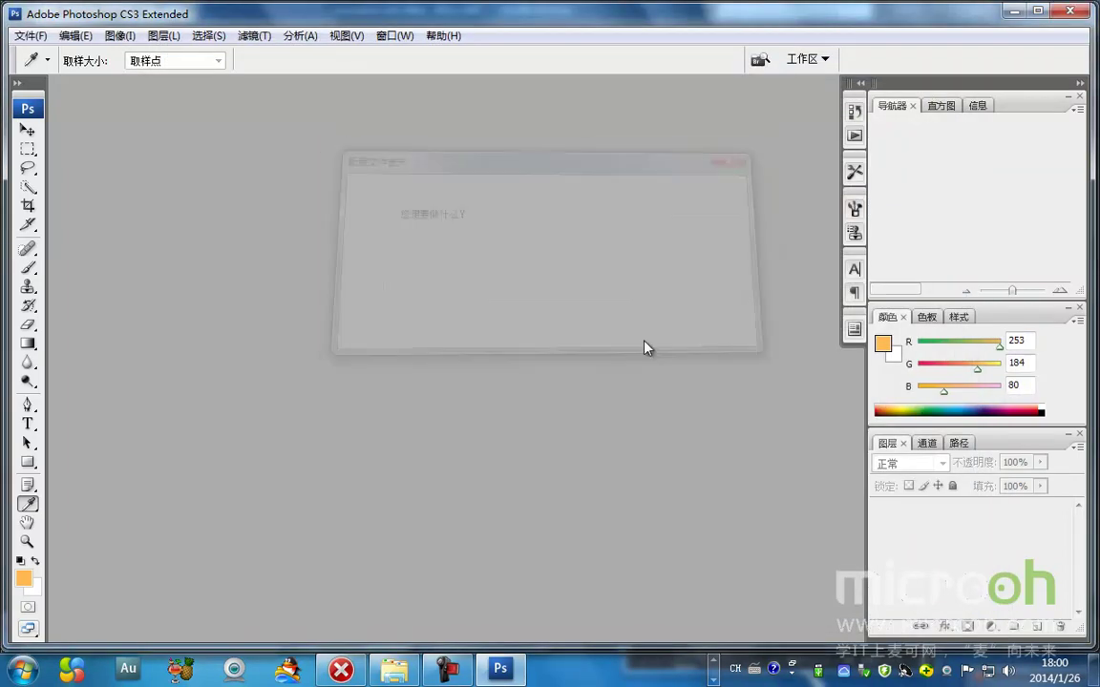
# Enlarge and reposition the leaf image's document window so the whole texture fits inside
pyautogui.moveTo(145, 99); pyautogui.dragTo(402, 110)
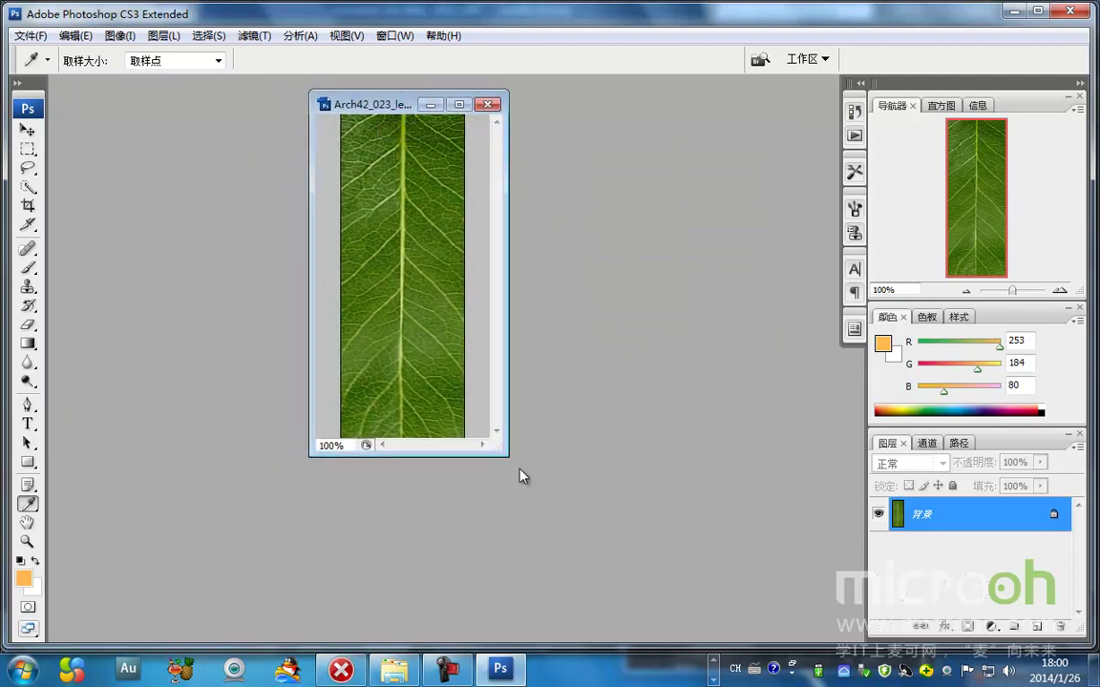
pyautogui.moveTo(506, 460); pyautogui.dragTo(716, 618)
pyautogui.moveTo(583, 111); pyautogui.dragTo(522, 91)
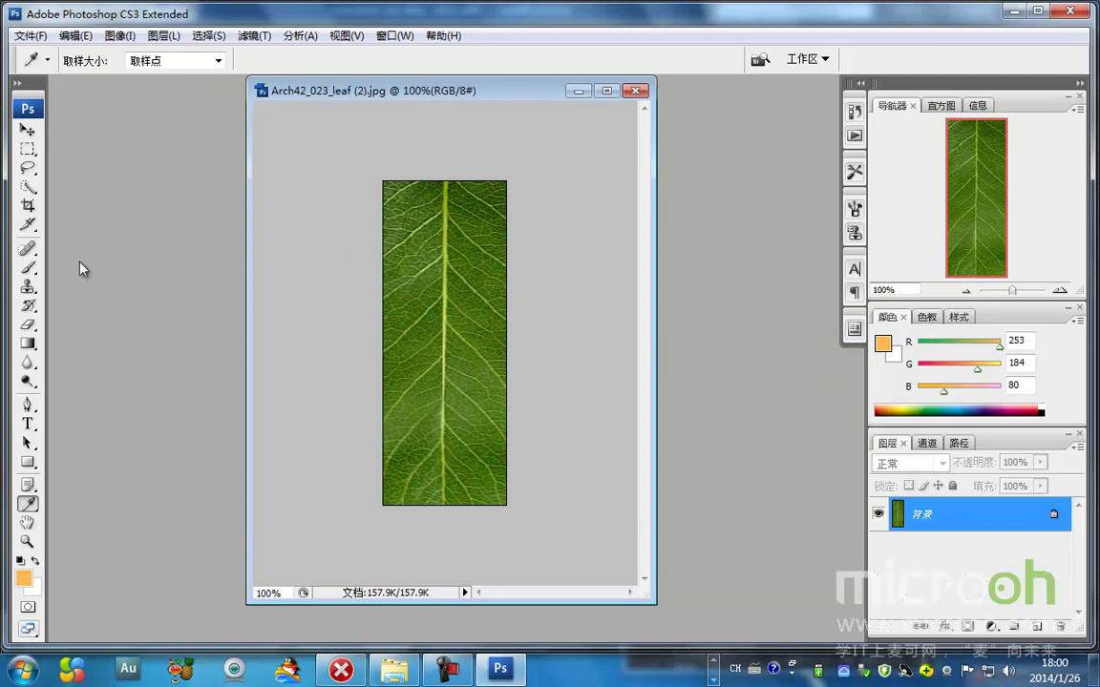
# Select the Brush tool, undo the test dab on the leaf and set the brush diameter to 83 px
pyautogui.click(30, 308)
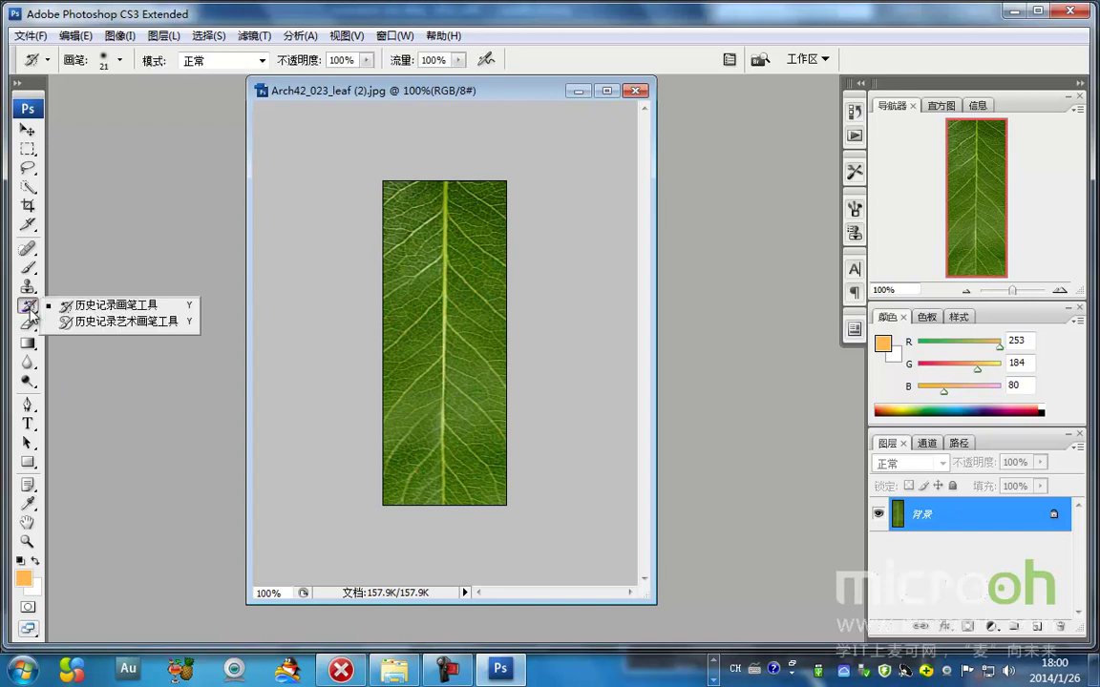
pyautogui.click(30, 270)
pyautogui.click(90, 267)
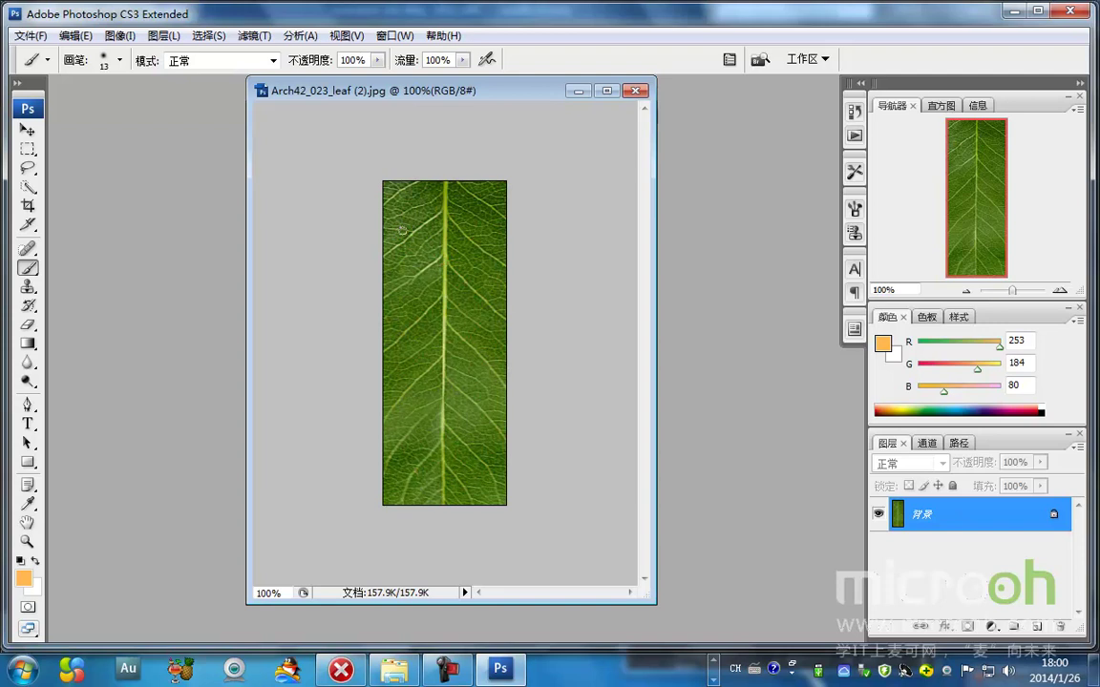
pyautogui.hotkey('ctrl', 'z')
pyautogui.click(120, 60)
pyautogui.moveTo(44, 107); pyautogui.dragTo(98, 111)
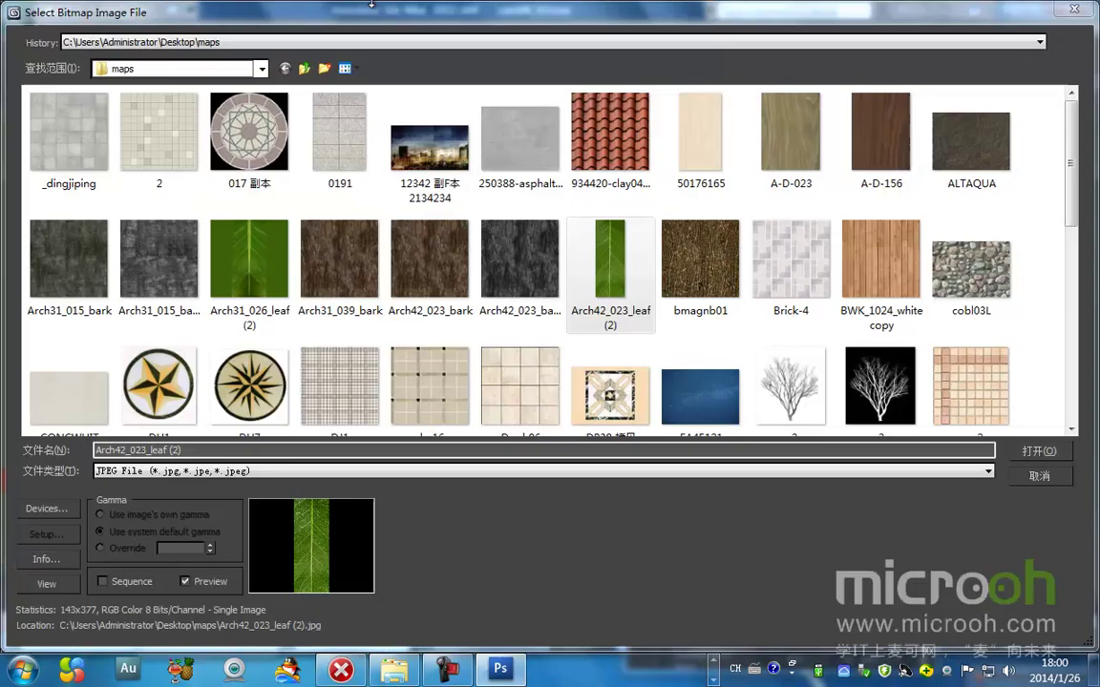
# Cancel the pending bitmap file selection in 3ds Max and switch back to Photoshop
pyautogui.click(1062, 481)
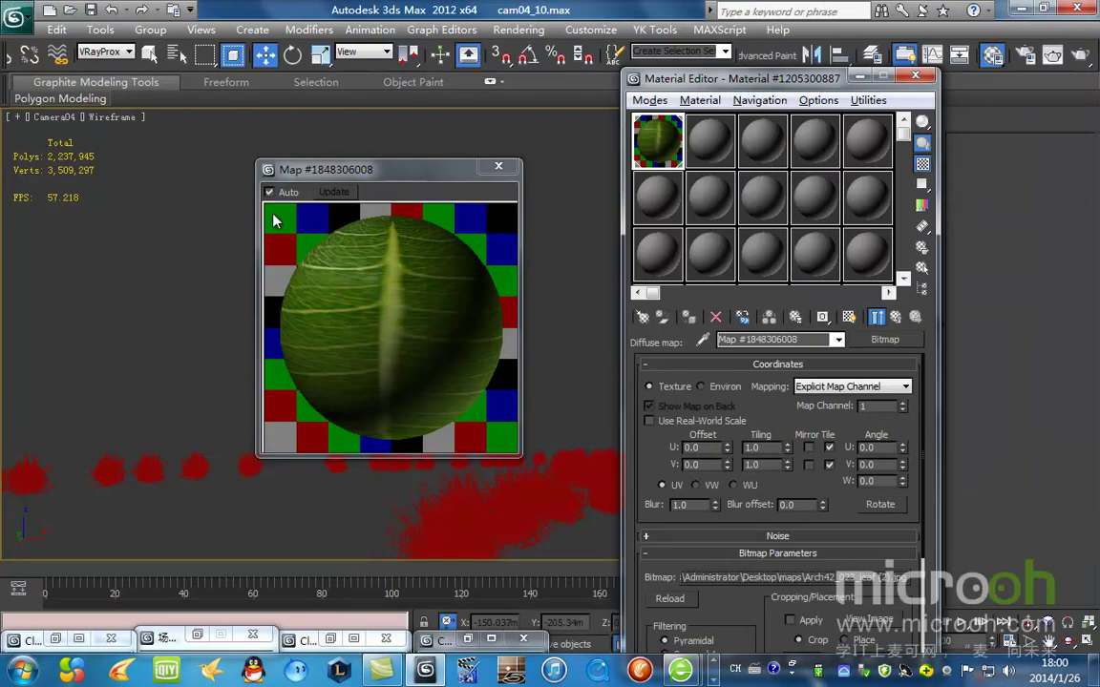
pyautogui.click(714, 679)
pyautogui.click(499, 668)
# Try a dab on the leaf with the soft 83 px brush and undo it
pyautogui.click(410, 239)
pyautogui.hotkey('ctrl', 'z')
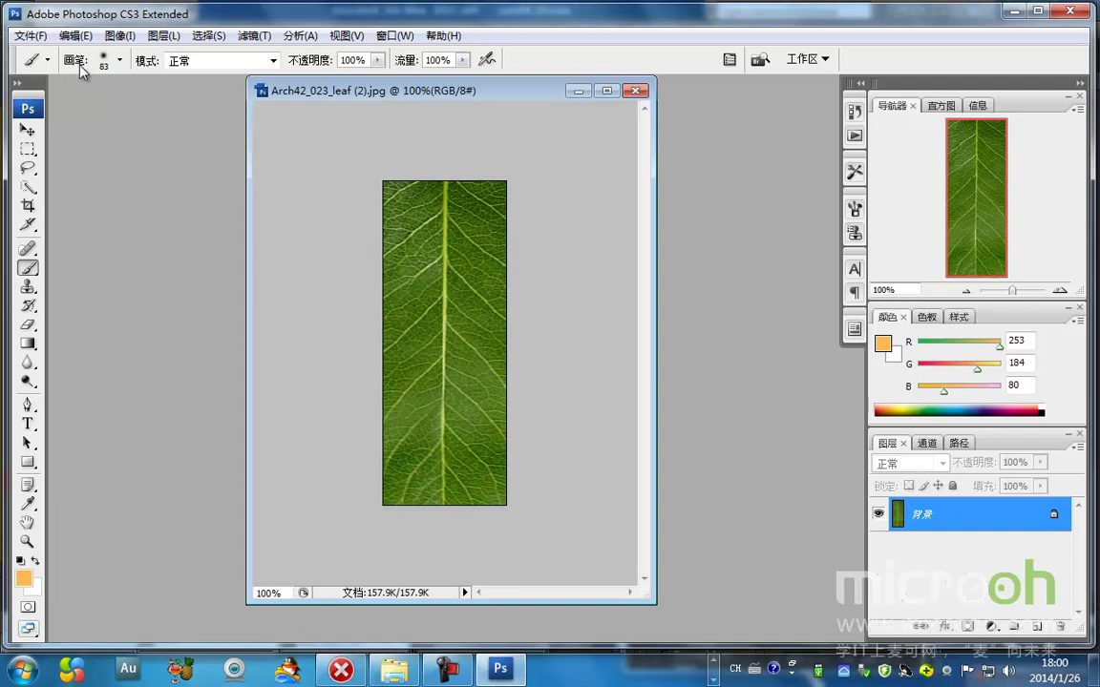
pyautogui.click(119, 60)
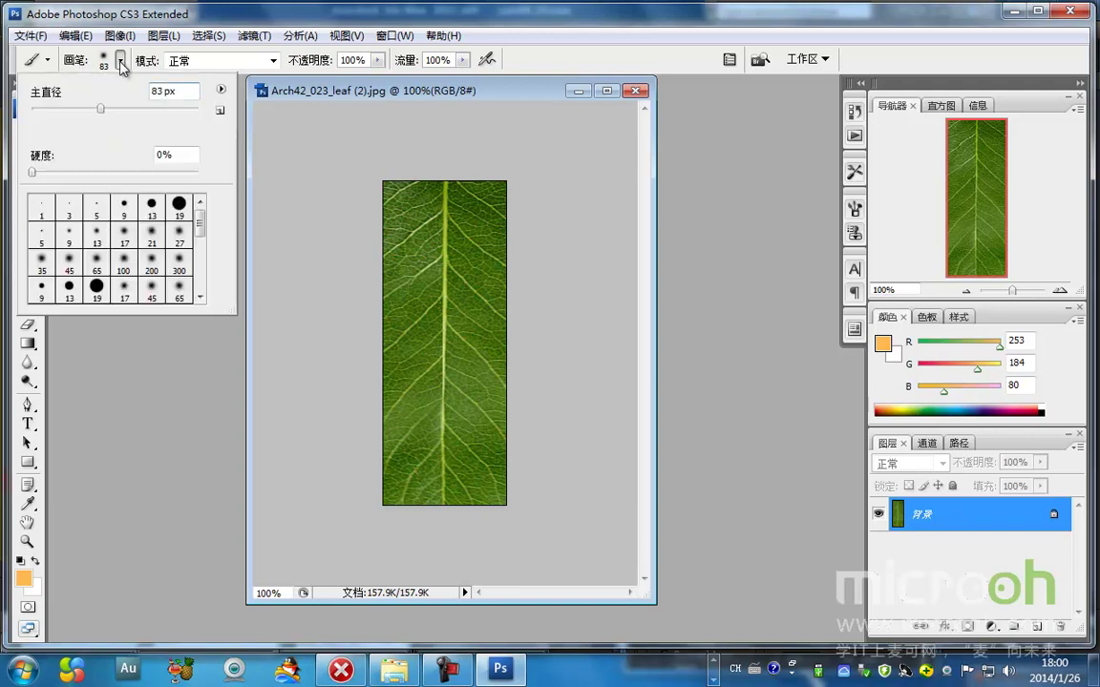
pyautogui.click(208, 18)
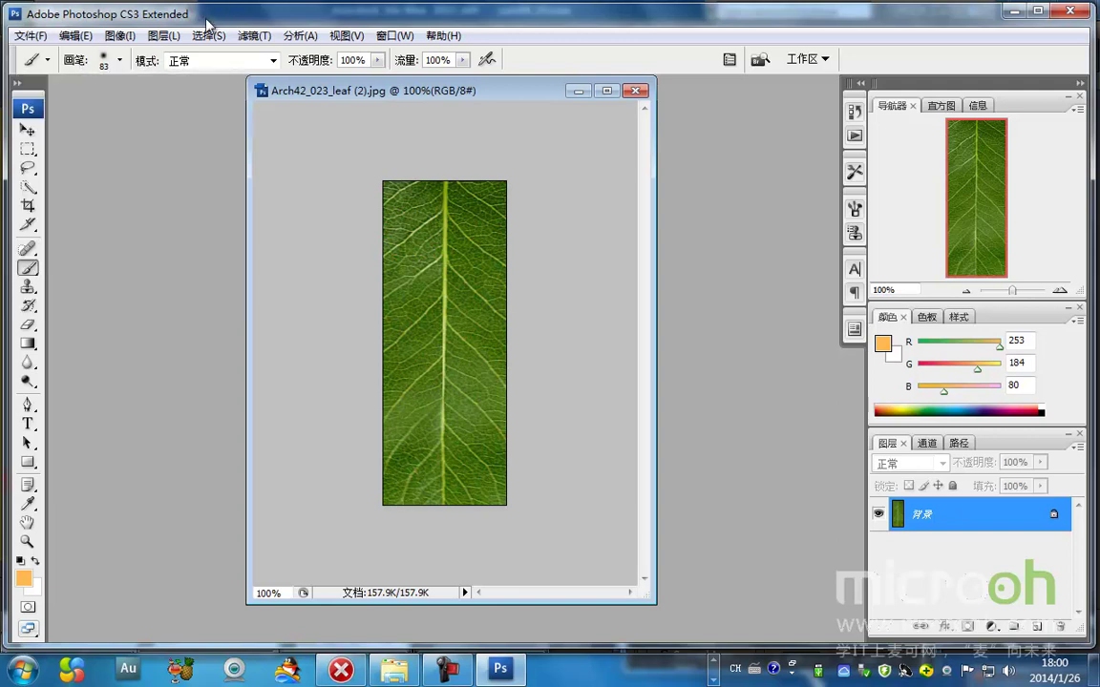
# Choose the 24 px spatter brush preset, try an orange dab on the leaf and undo it
pyautogui.click(119, 60)
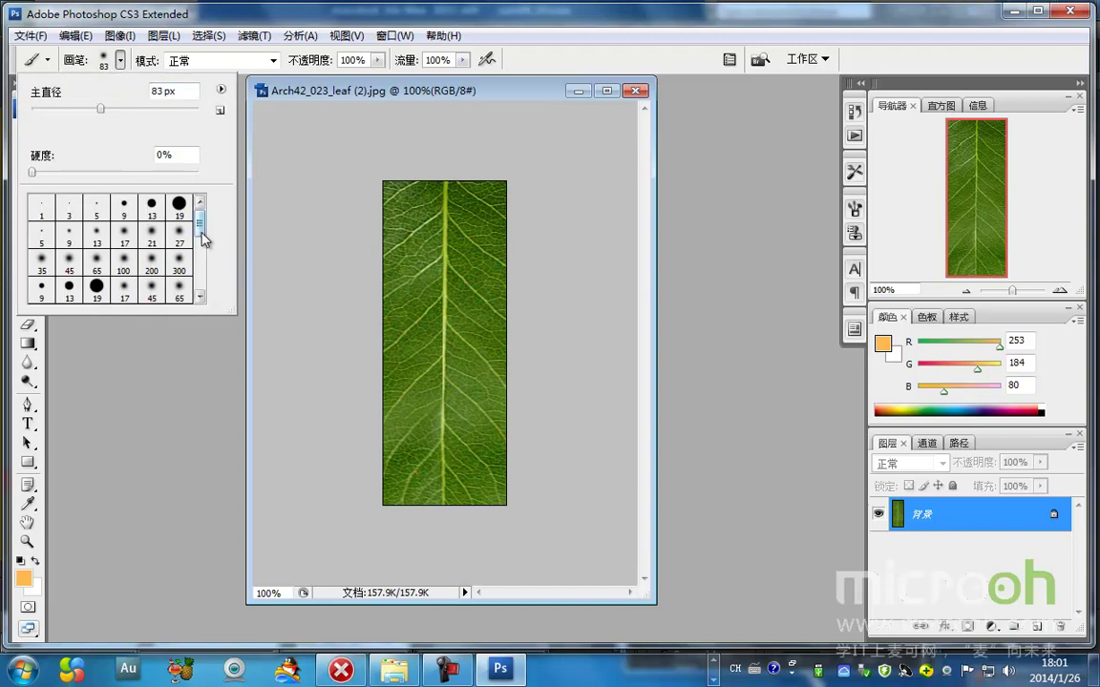
pyautogui.moveTo(201, 230); pyautogui.dragTo(205, 265)
pyautogui.click(152, 215)
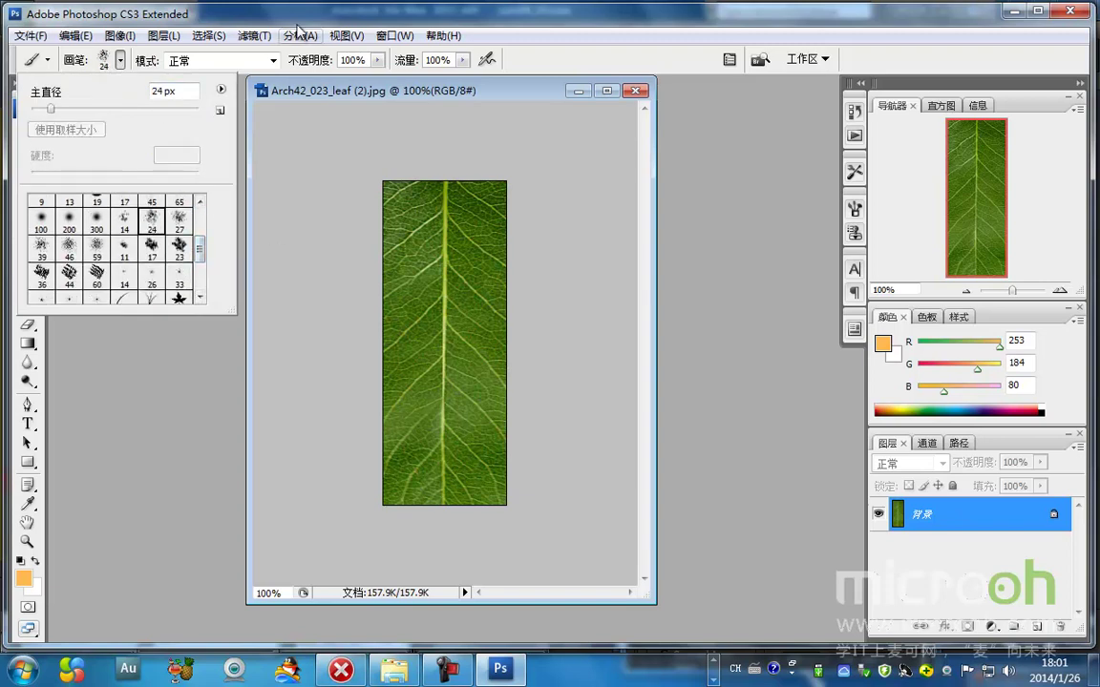
pyautogui.click(238, 19)
pyautogui.click(397, 256)
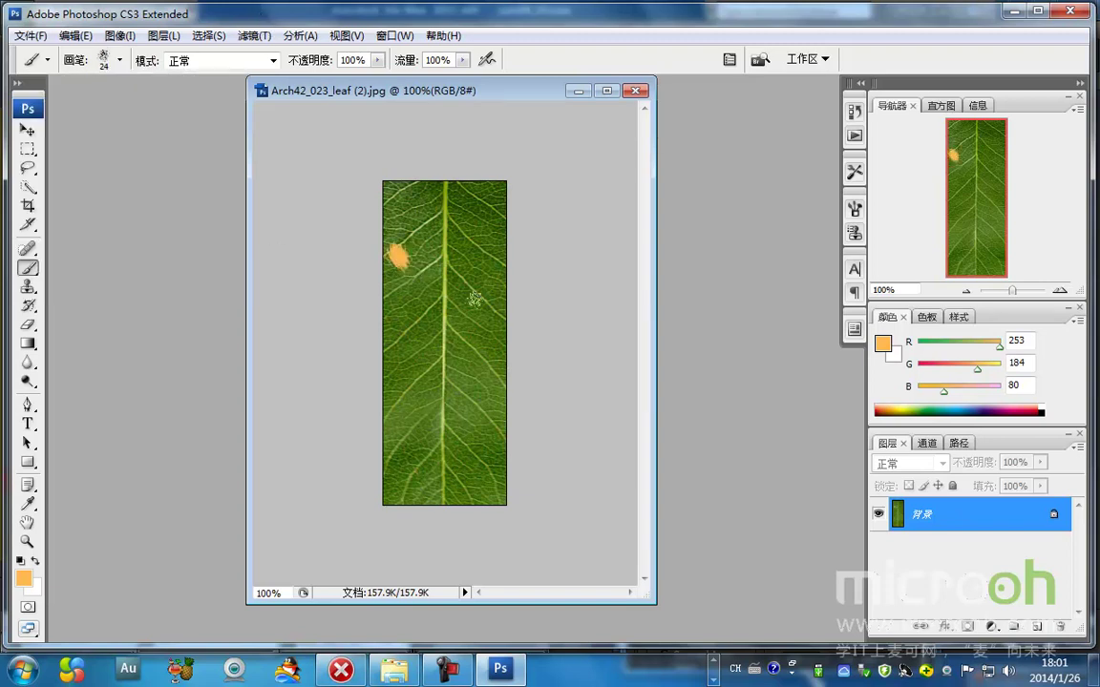
pyautogui.hotkey('ctrl', 'z')
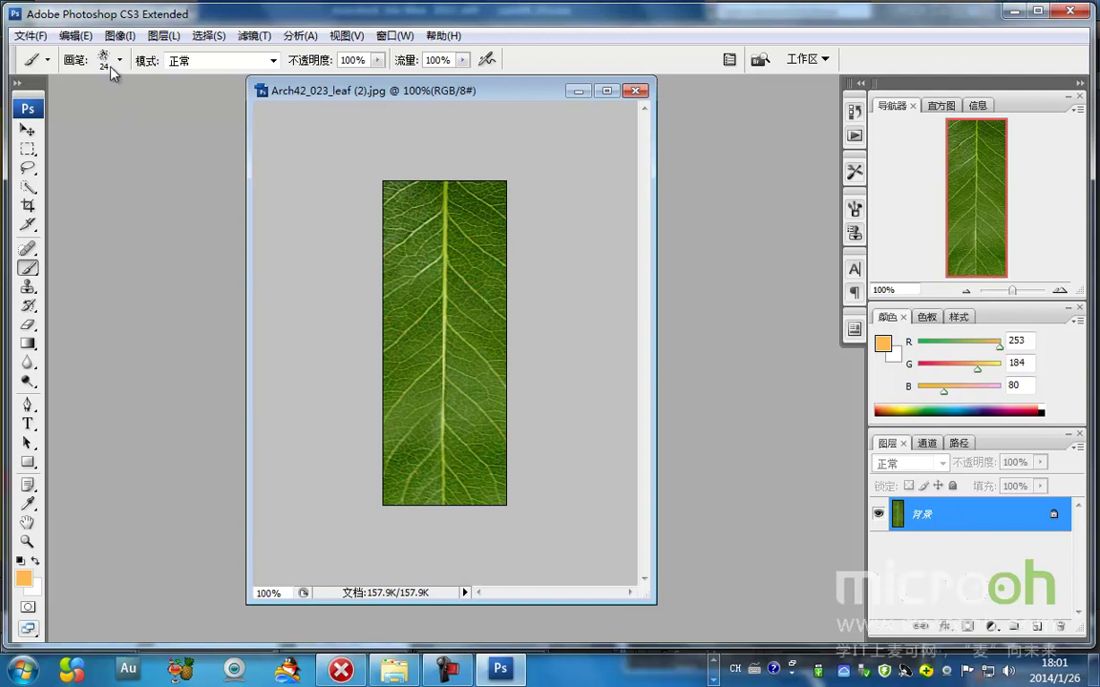
# Set the spatter brush's diameter to 40 px and paint an orange spot on the leaf's upper left part
pyautogui.click(117, 59)
pyautogui.moveTo(48, 103); pyautogui.dragTo(58, 102)
pyautogui.click(243, 24)
pyautogui.click(405, 246)
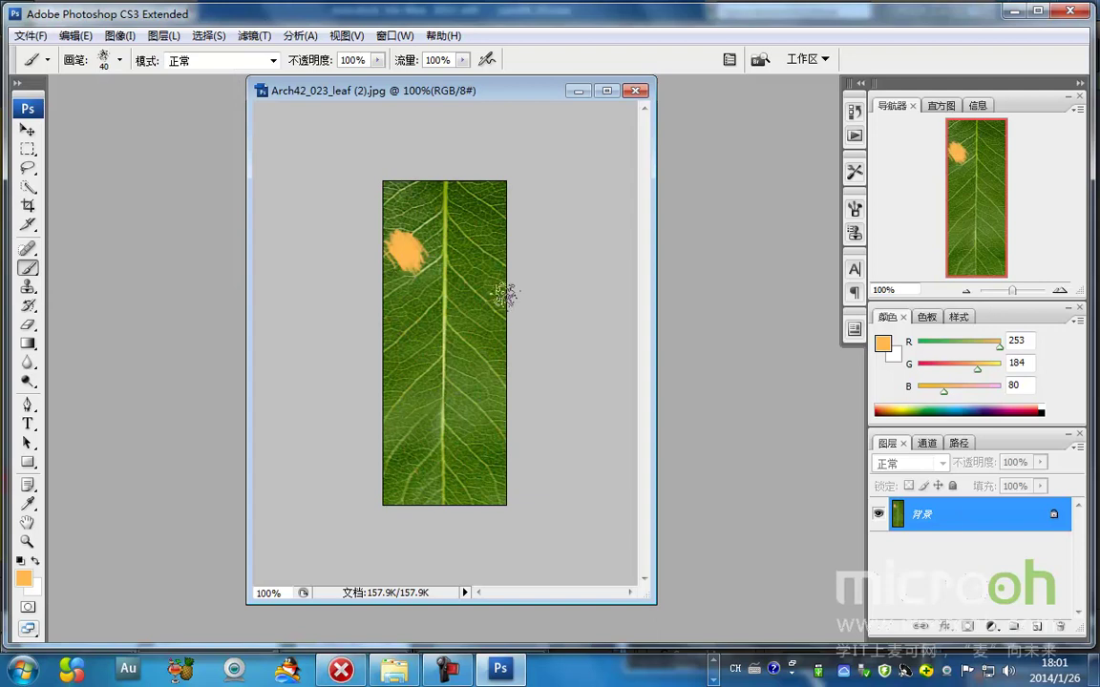
# Undo the orange spot on the leaf and set the foreground color to white (#ffffff)
pyautogui.hotkey('ctrl', 'z')
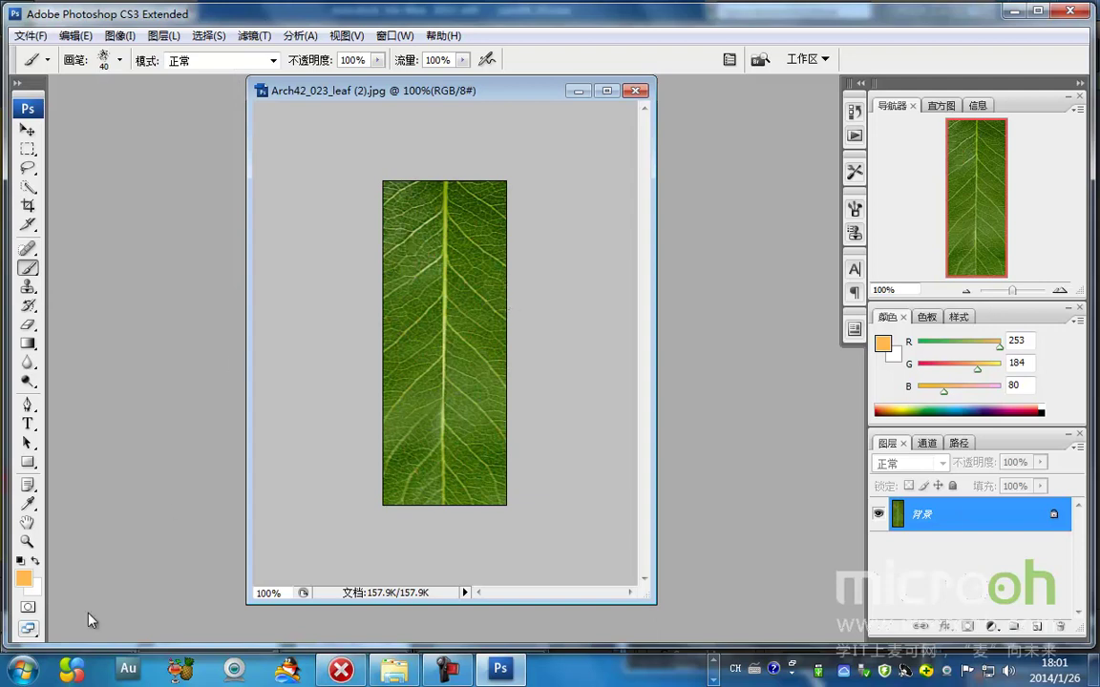
pyautogui.click(24, 579)
pyautogui.moveTo(463, 305); pyautogui.dragTo(171, 104)
pyautogui.moveTo(440, 174); pyautogui.dragTo(328, 140)
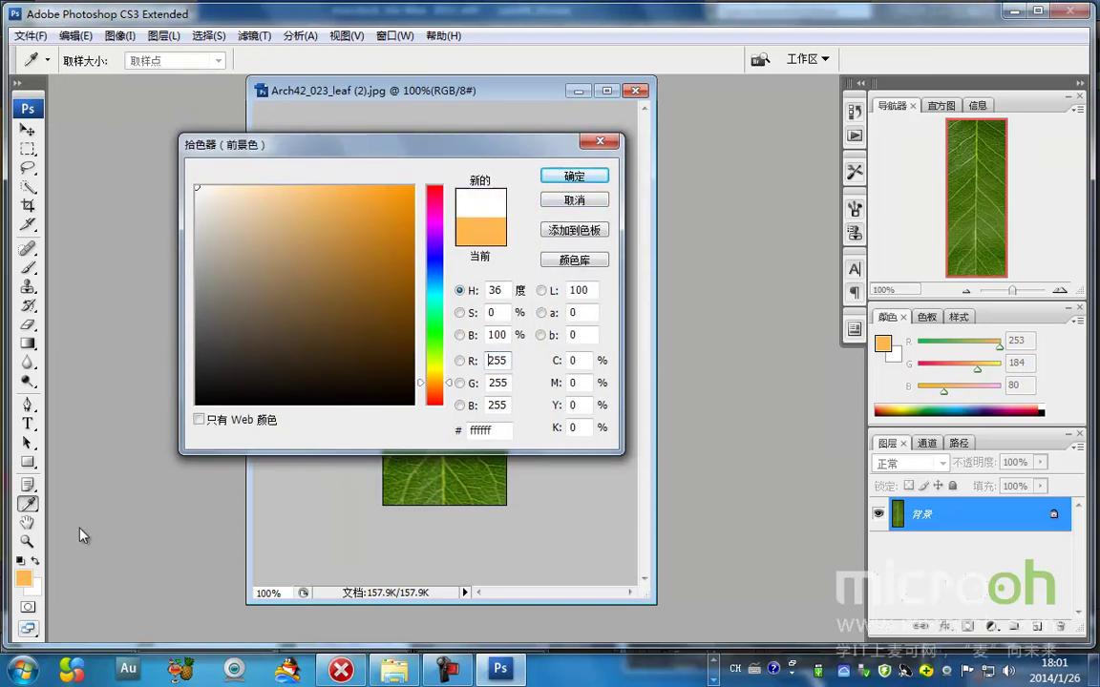
pyautogui.click(578, 175)
# Paint two white patches near the top of the leaf with the 40 px spatter brush
pyautogui.press('b')
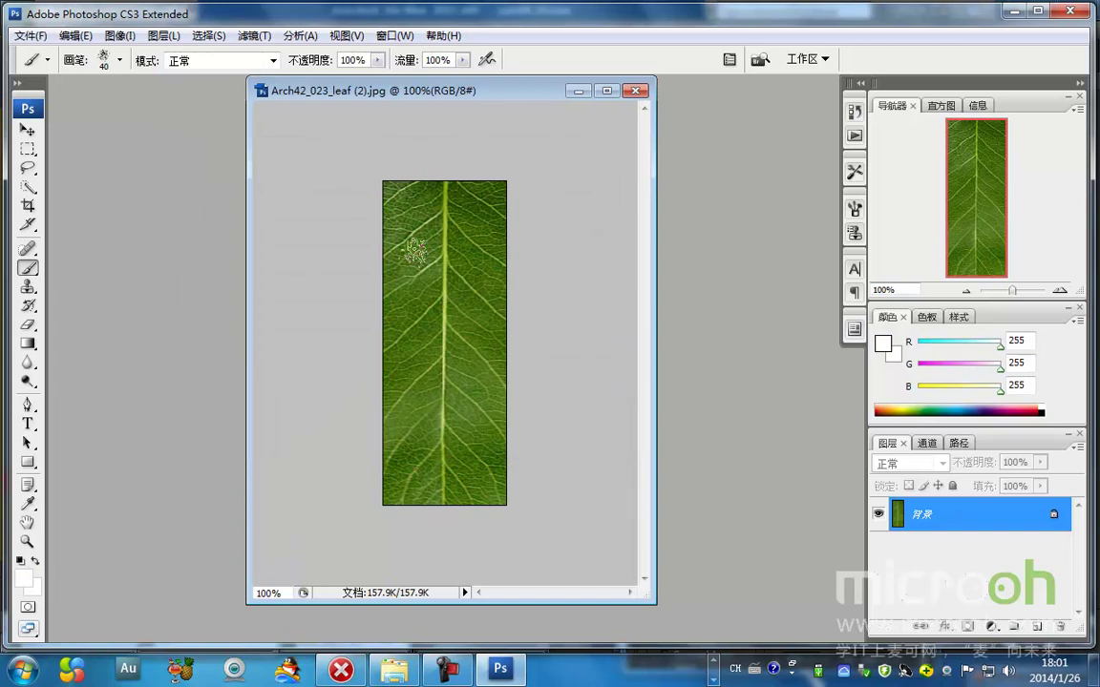
pyautogui.moveTo(382, 202); pyautogui.dragTo(417, 238)
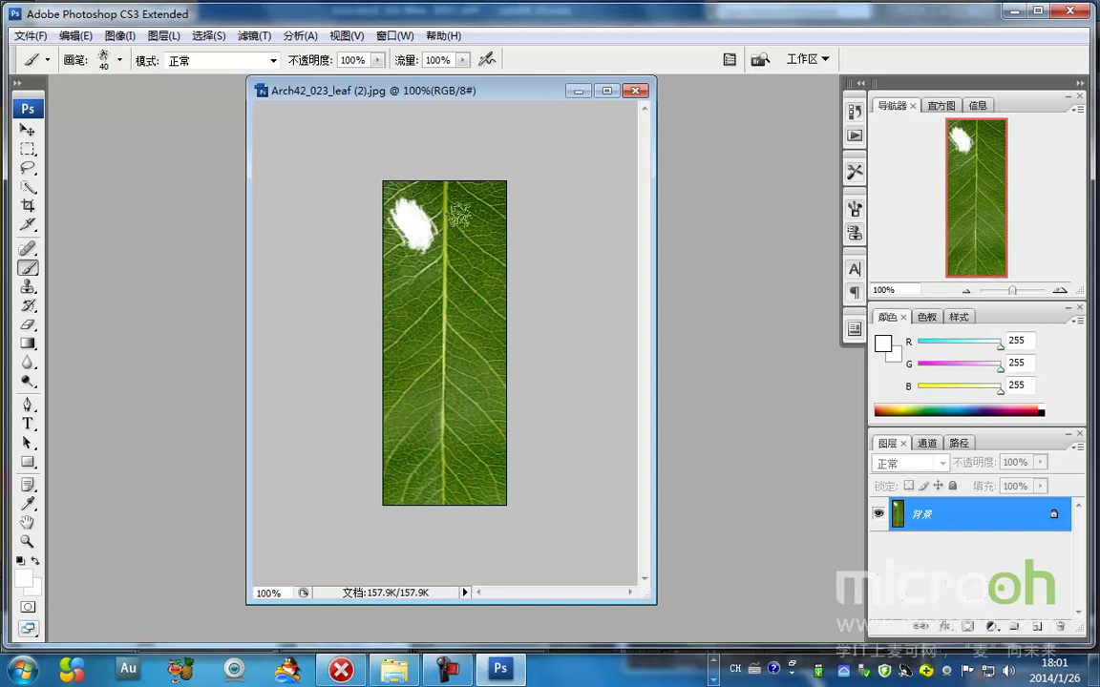
pyautogui.moveTo(409, 187)
pyautogui.mouseDown()
pyautogui.moveTo(435, 224)
pyautogui.moveTo(451, 196)
pyautogui.mouseUp()
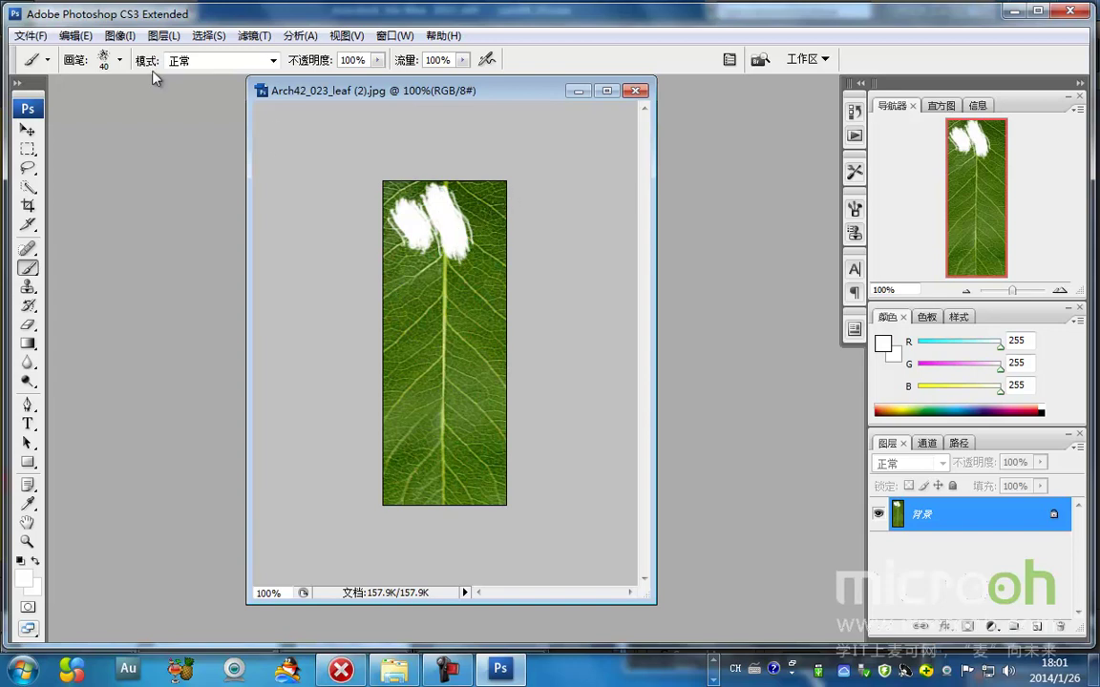
# Enlarge the spatter brush to 73 px and paint white patches down both halves of the leaf, plus a light dab near its upper right corner
pyautogui.click(120, 61)
pyautogui.moveTo(68, 109); pyautogui.dragTo(95, 109)
pyautogui.click(304, 23)
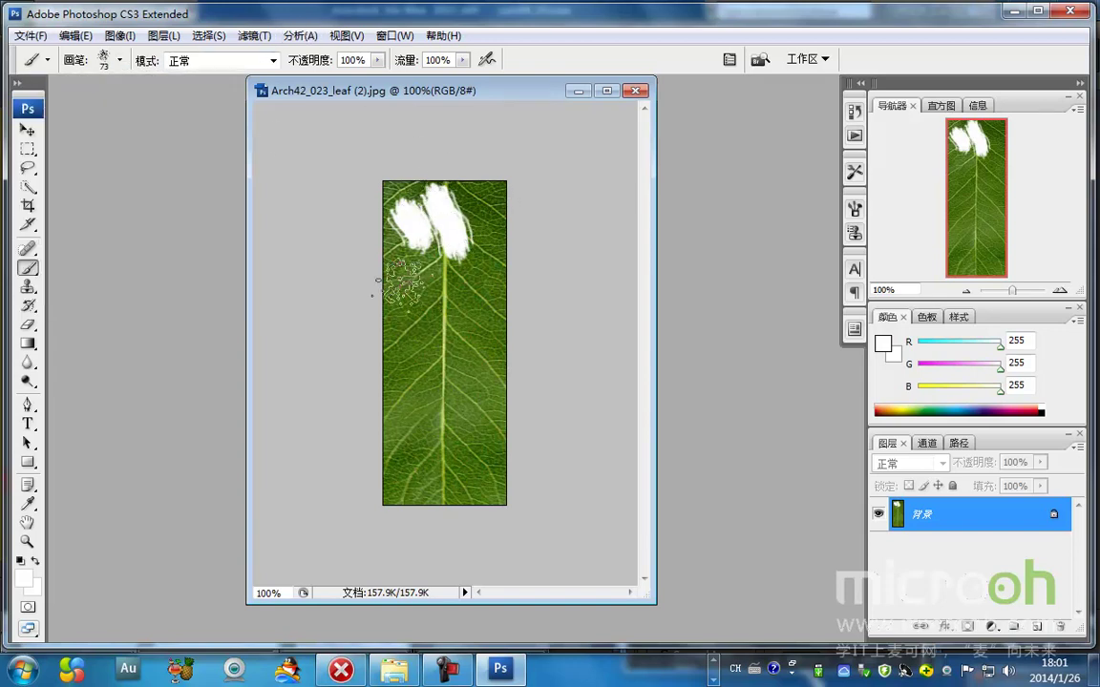
pyautogui.moveTo(382, 280)
pyautogui.mouseDown()
pyautogui.moveTo(415, 306)
pyautogui.moveTo(408, 324)
pyautogui.mouseUp()
pyautogui.moveTo(408, 401)
pyautogui.mouseDown()
pyautogui.moveTo(405, 362)
pyautogui.moveTo(425, 387)
pyautogui.moveTo(410, 420)
pyautogui.mouseUp()
pyautogui.moveTo(404, 482)
pyautogui.mouseDown()
pyautogui.moveTo(489, 477)
pyautogui.moveTo(466, 429)
pyautogui.moveTo(474, 368)
pyautogui.moveTo(480, 375)
pyautogui.moveTo(468, 306)
pyautogui.moveTo(491, 250)
pyautogui.moveTo(560, 228)
pyautogui.mouseUp()
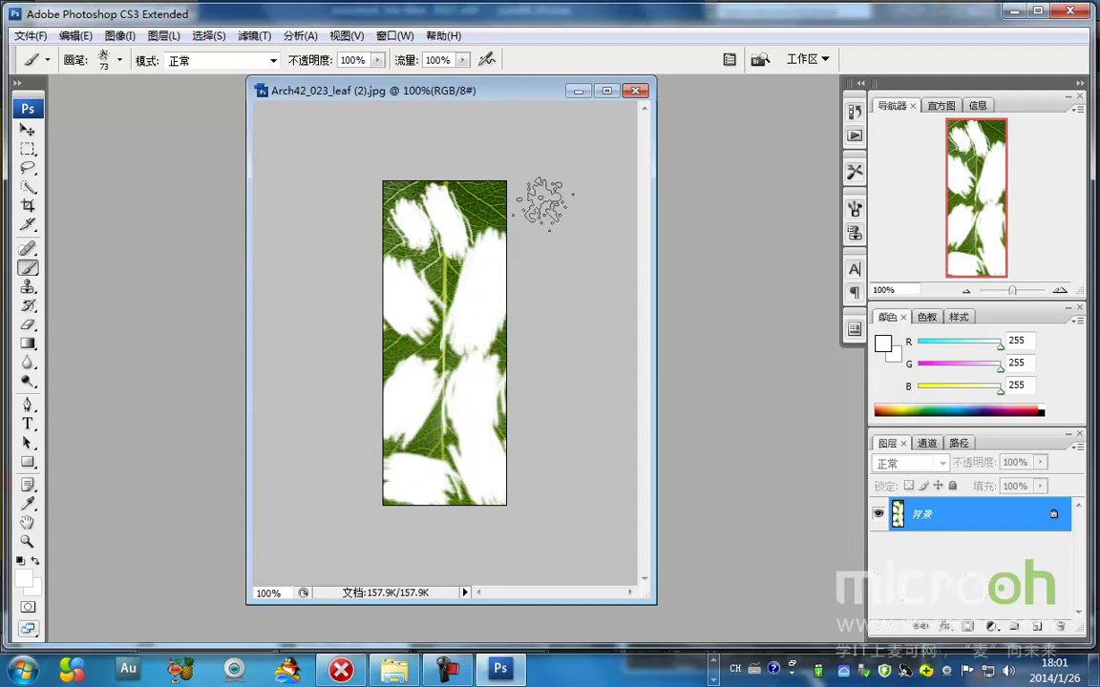
pyautogui.click(479, 189)
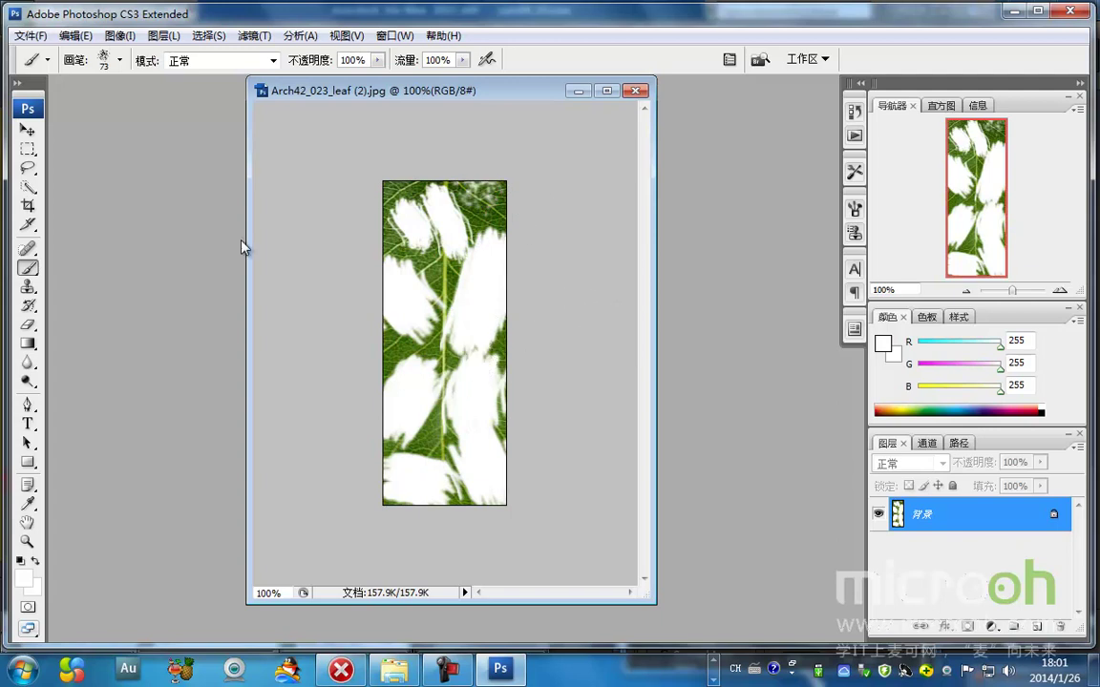
# Save the painted leaf as a JPEG named yezi in the desktop's maps folder, with quality 12
pyautogui.click(31, 35)
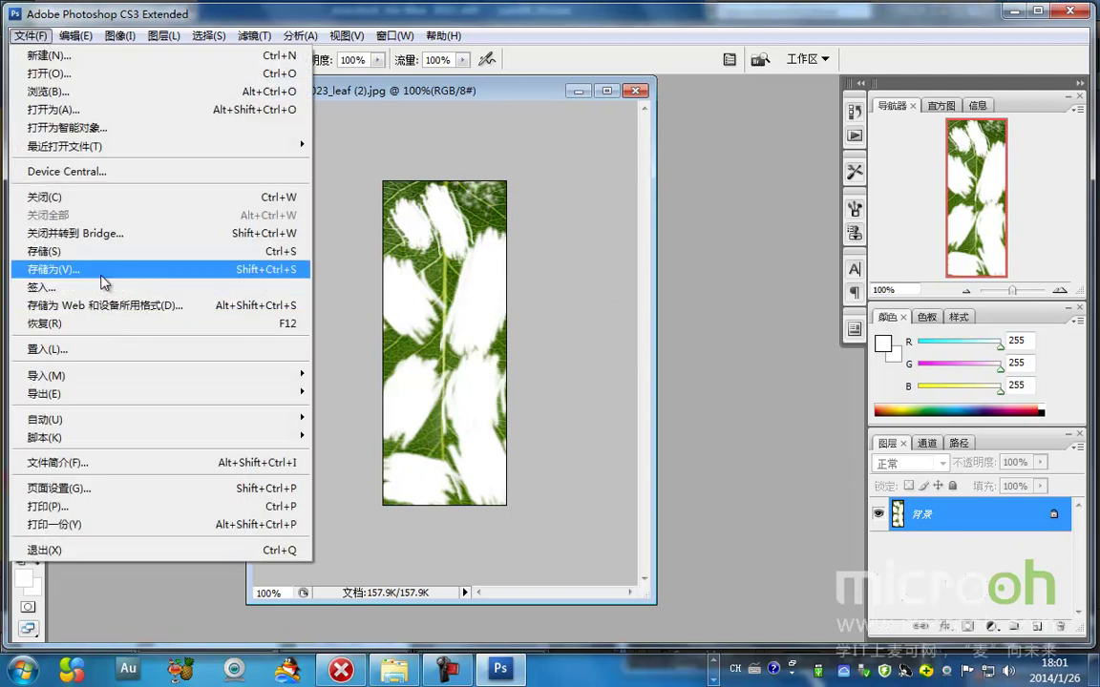
pyautogui.click(54, 269)
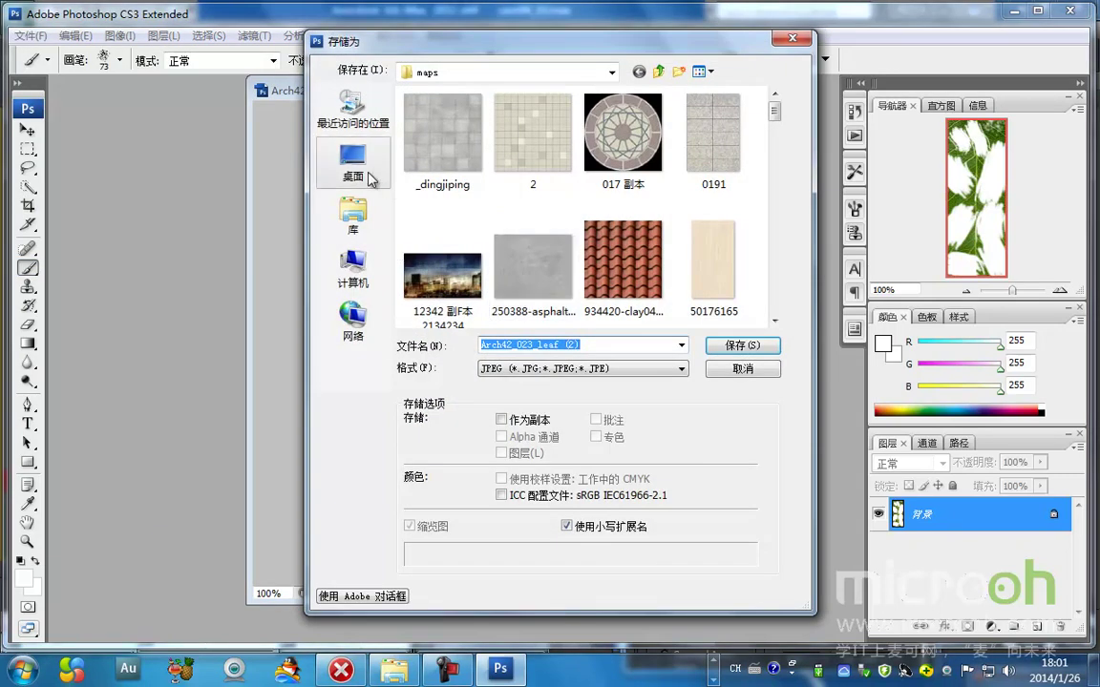
pyautogui.click(605, 349)
pyautogui.moveTo(597, 348); pyautogui.dragTo(477, 346)
pyautogui.write('yezi')
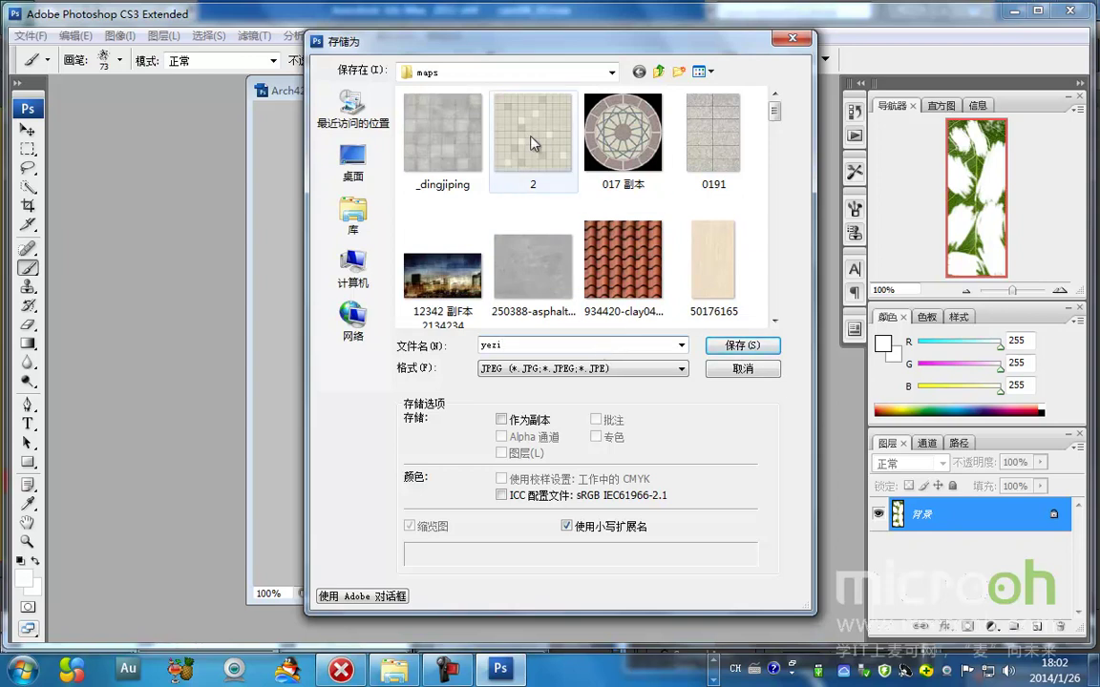
pyautogui.click(352, 162)
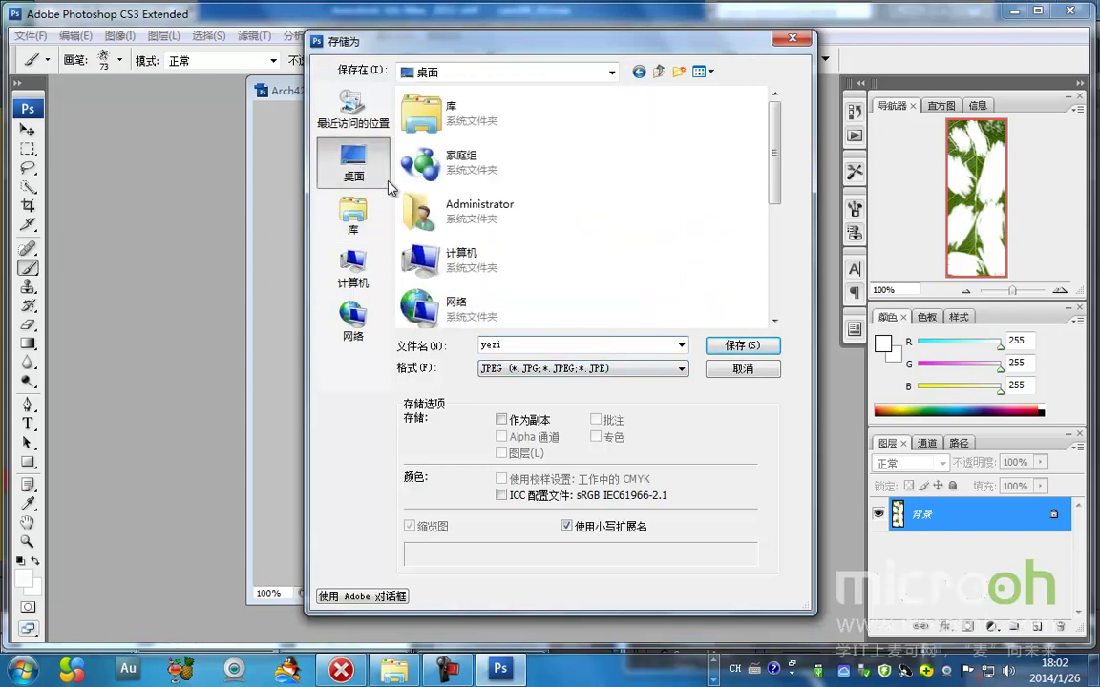
pyautogui.scroll(-3, 687, 238)
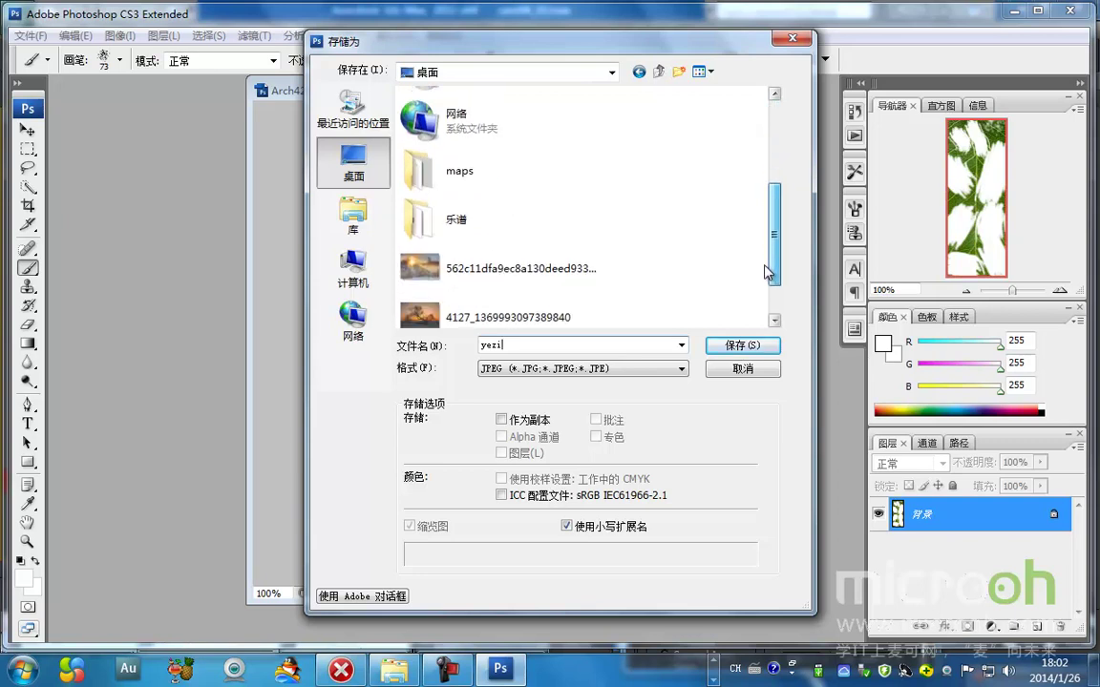
pyautogui.doubleClick(463, 164)
pyautogui.click(754, 345)
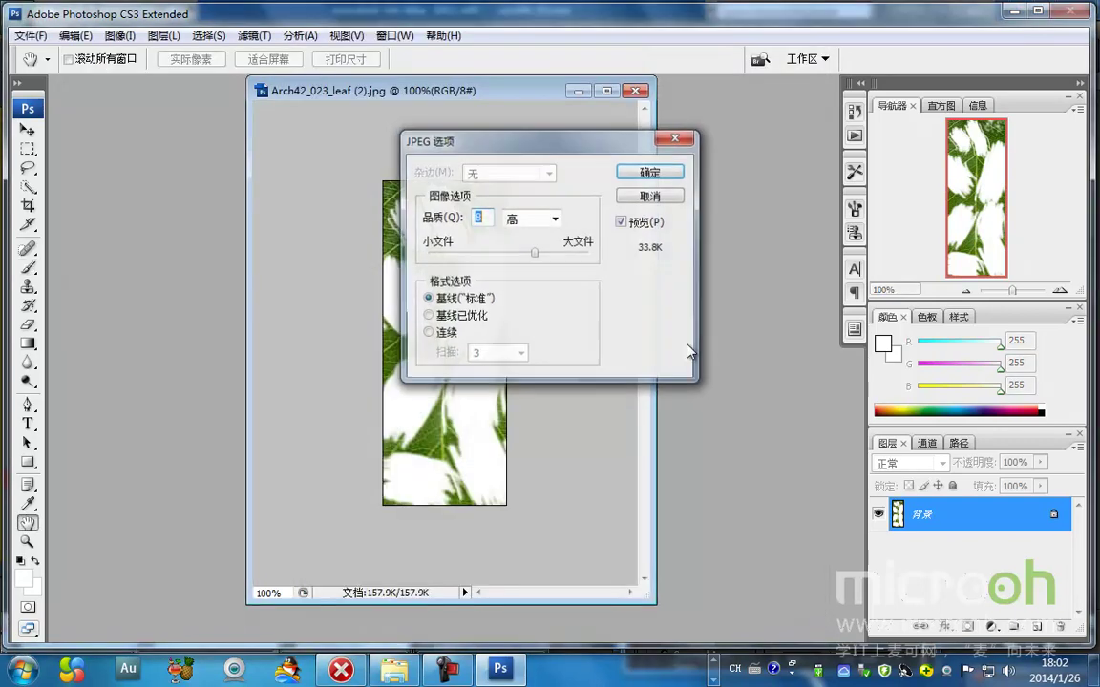
pyautogui.write('12')
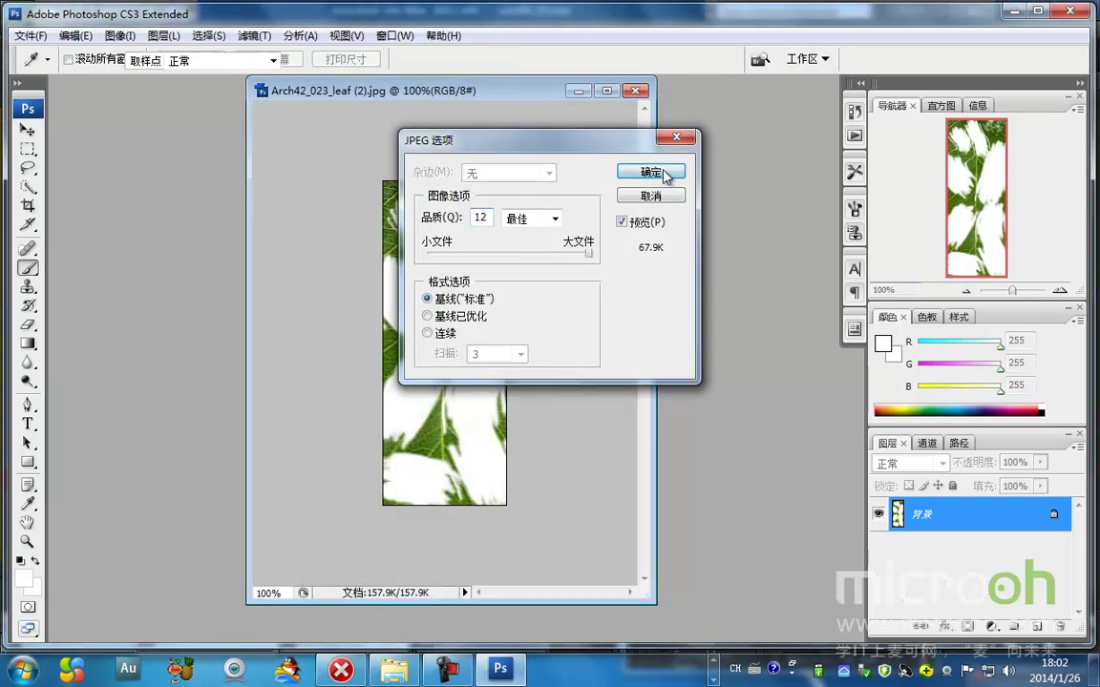
pyautogui.click(650, 172)
pyautogui.press('b')
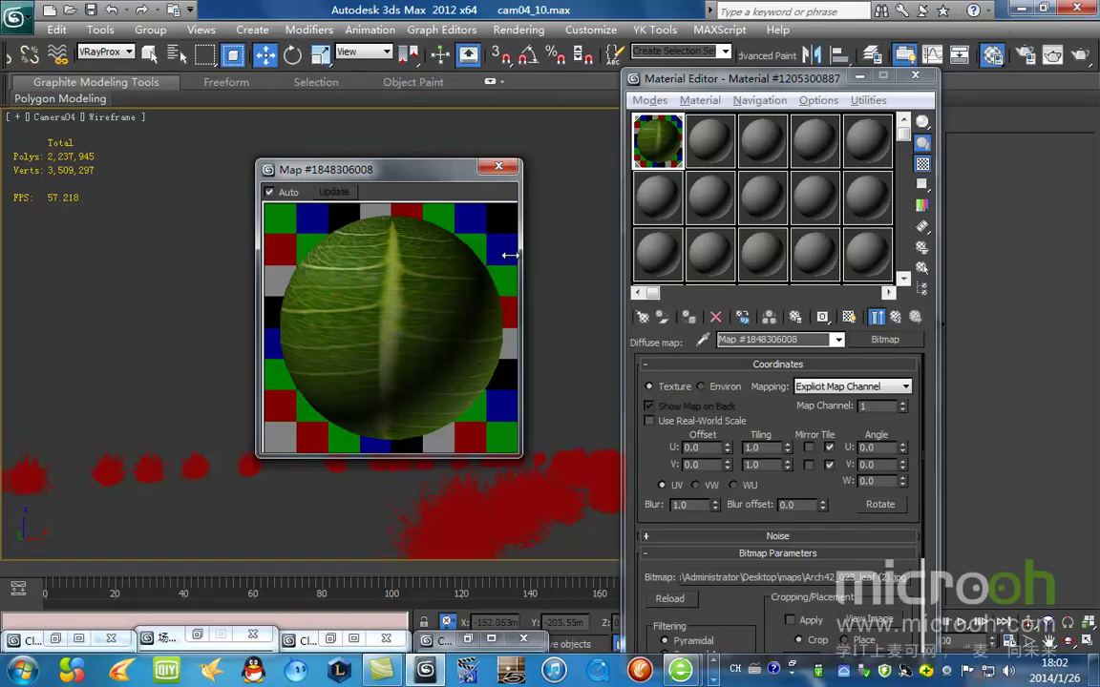
# In 3ds Max, replace the bitmap of the leaf material's diffuse map with yezi.jpg and check the enlarged preview
pyautogui.moveTo(434, 183); pyautogui.dragTo(377, 182)
pyautogui.click(773, 577)
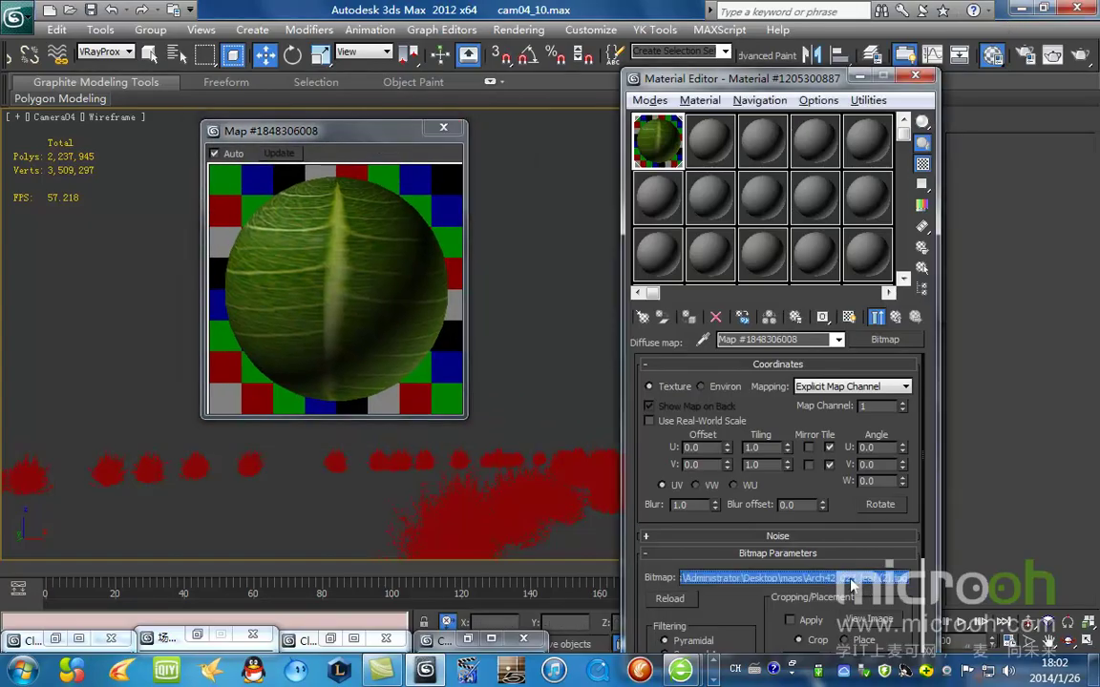
pyautogui.moveTo(1071, 172); pyautogui.dragTo(1063, 406)
pyautogui.doubleClick(253, 368)
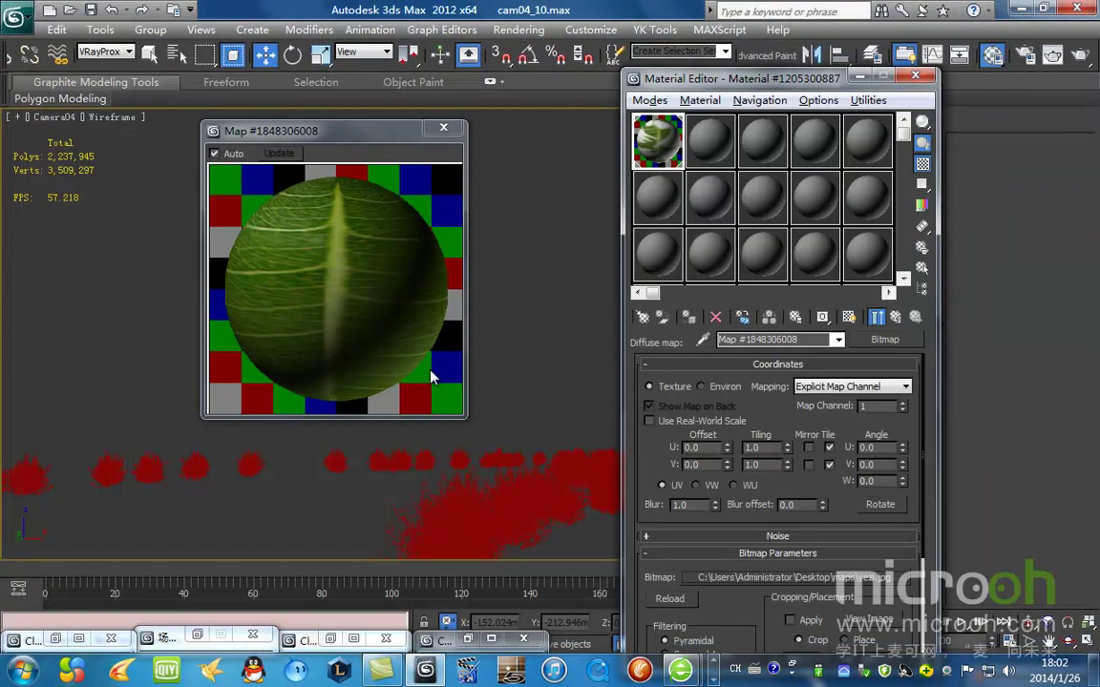
pyautogui.moveTo(372, 135); pyautogui.dragTo(448, 146)
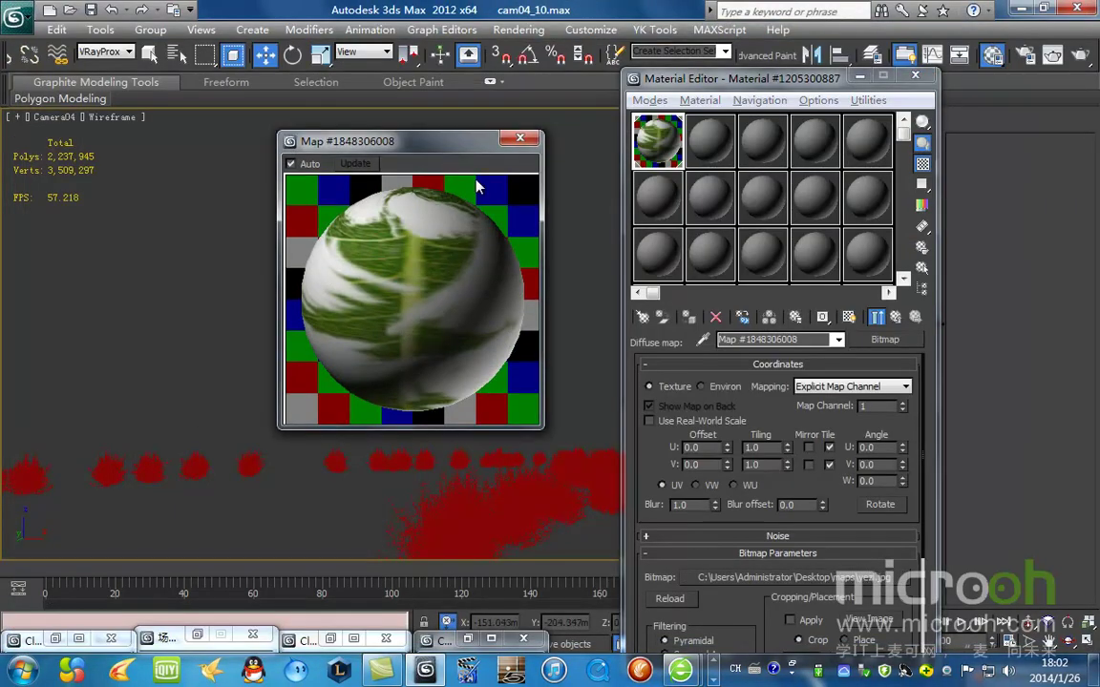
# Set the diffuse bitmap's blur to 0.2 and return to the maps of the parent material Arch42_022_mat_2
pyautogui.moveTo(701, 508); pyautogui.dragTo(635, 500)
pyautogui.write('0.2')
pyautogui.press('Return')
pyautogui.click(895, 317)
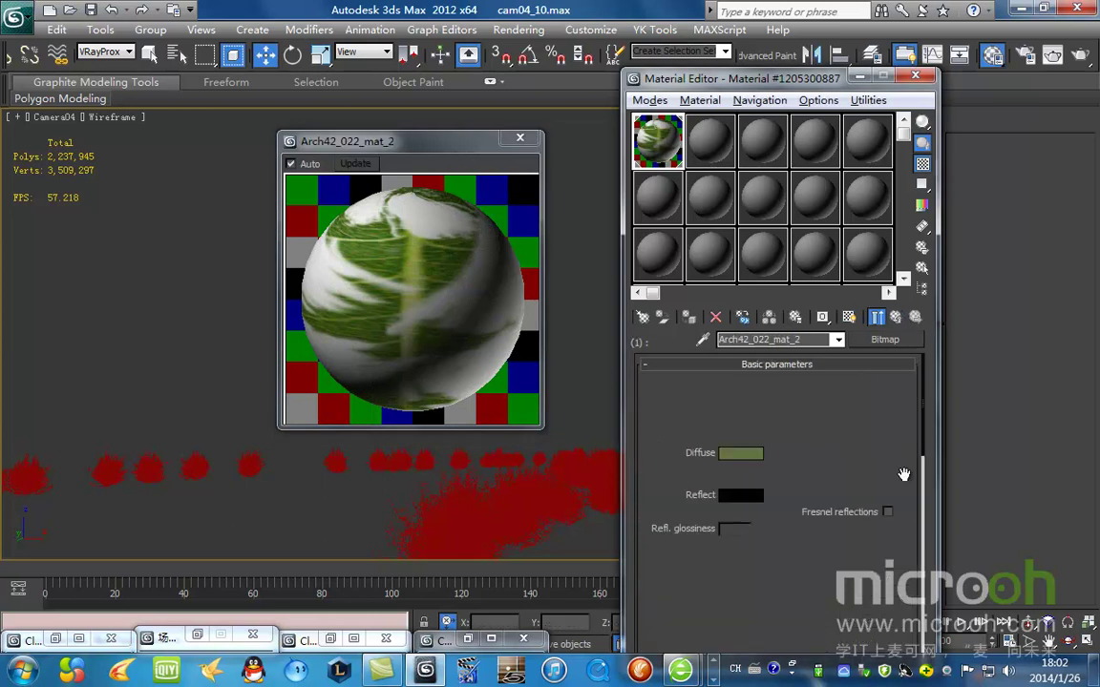
pyautogui.scroll(-15, 826, 530)
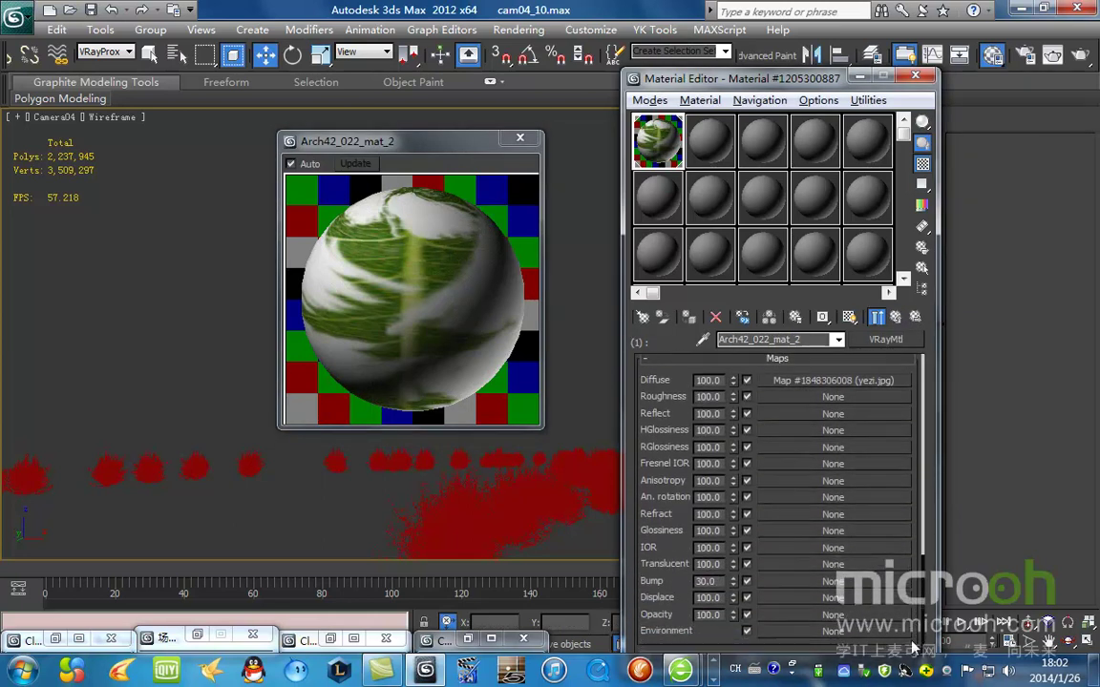
# Close the enlarged material preview, render the Camera04 view and arrange the render beside the Material Editor
pyautogui.click(521, 140)
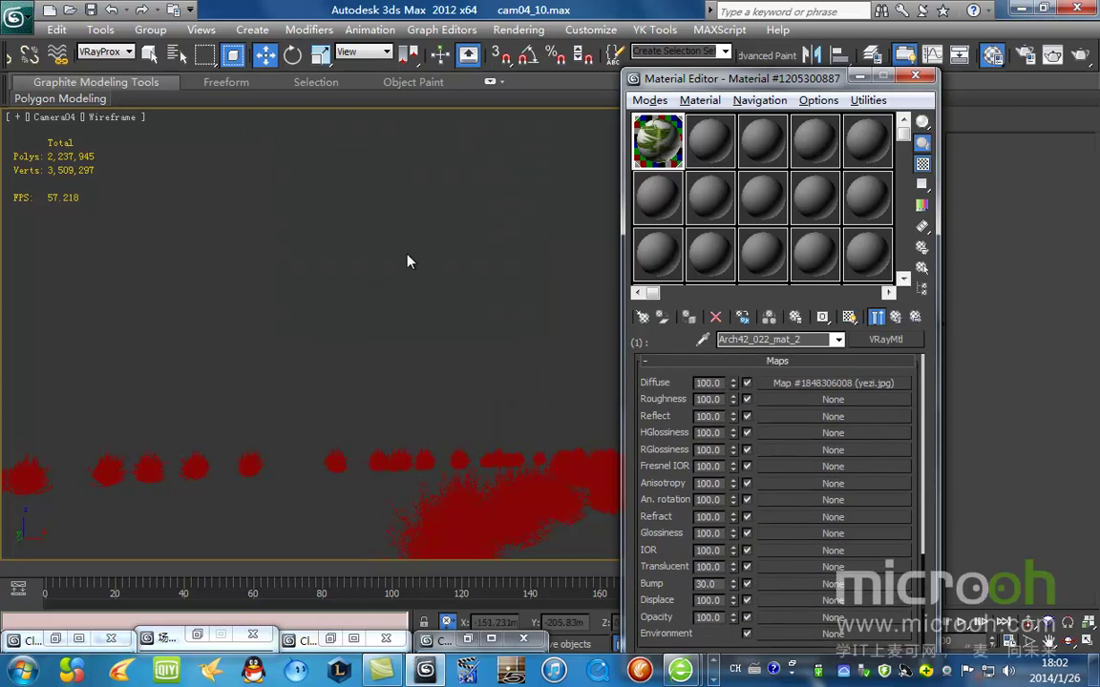
pyautogui.moveTo(802, 82); pyautogui.dragTo(675, 85)
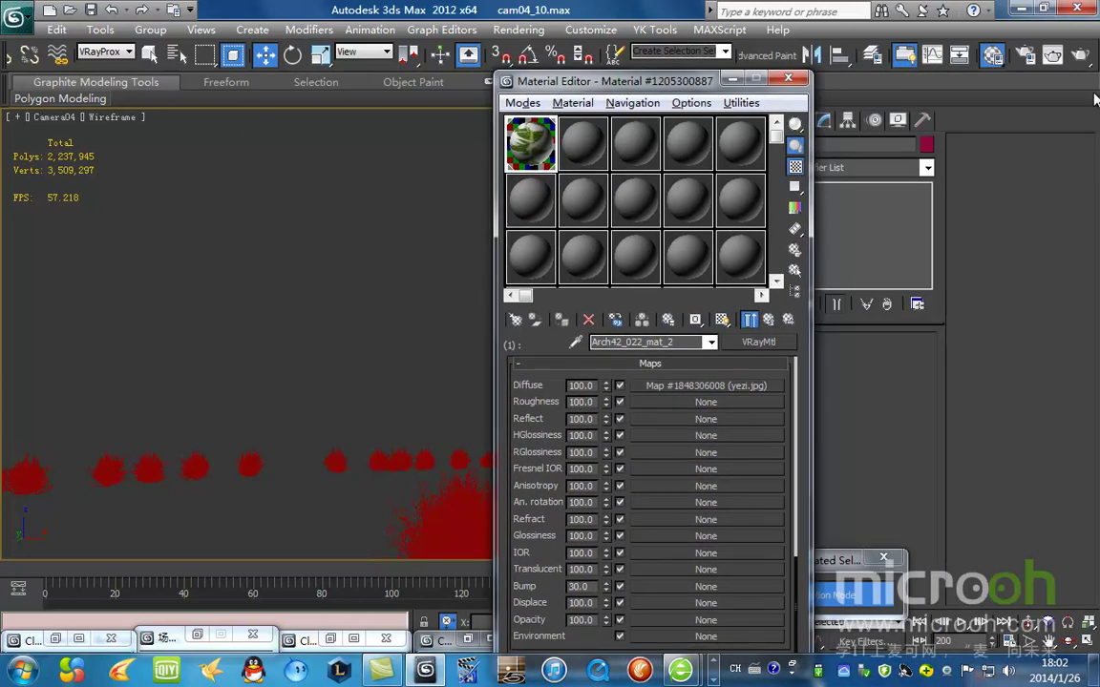
pyautogui.click(1078, 56)
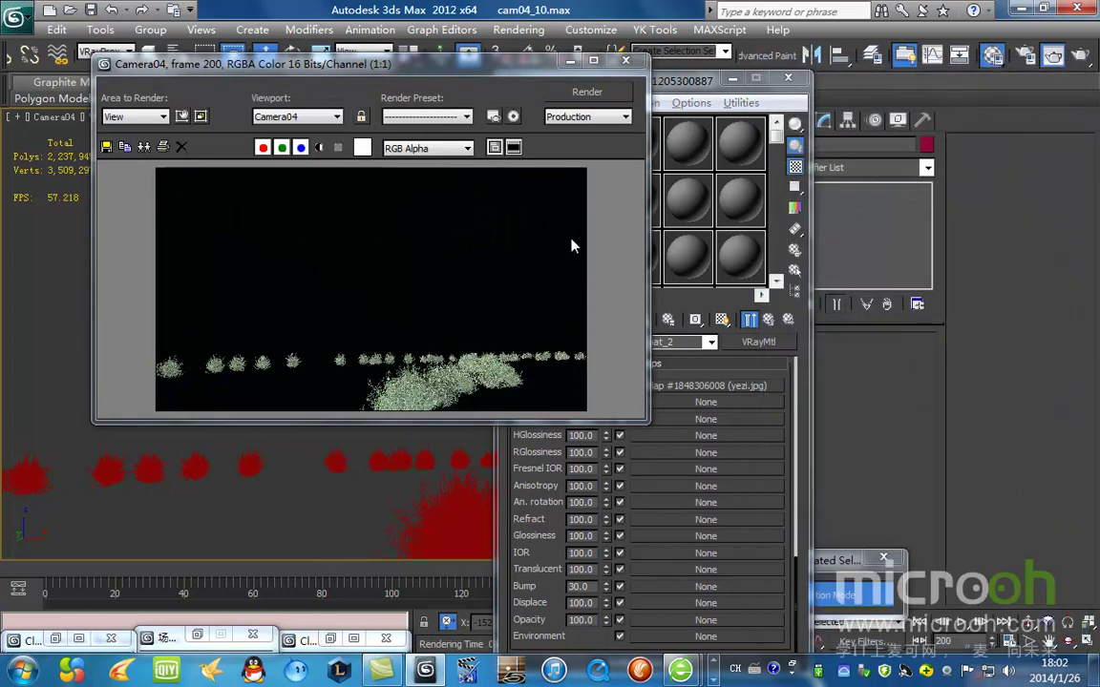
pyautogui.moveTo(516, 72); pyautogui.dragTo(421, 96)
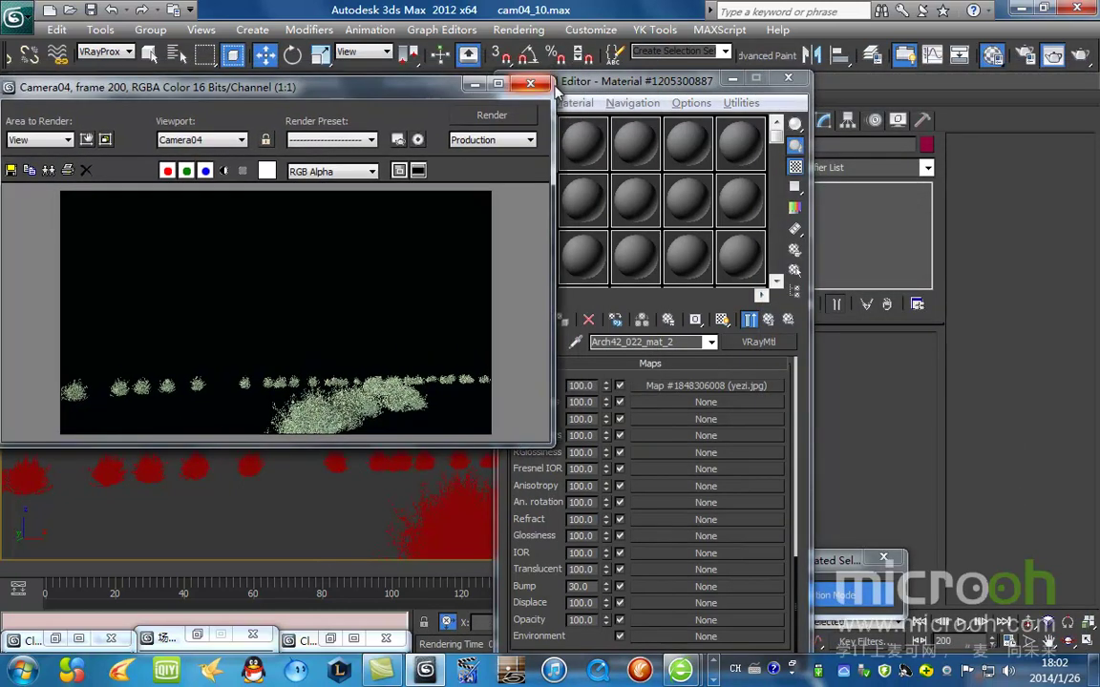
pyautogui.moveTo(617, 84); pyautogui.dragTo(685, 88)
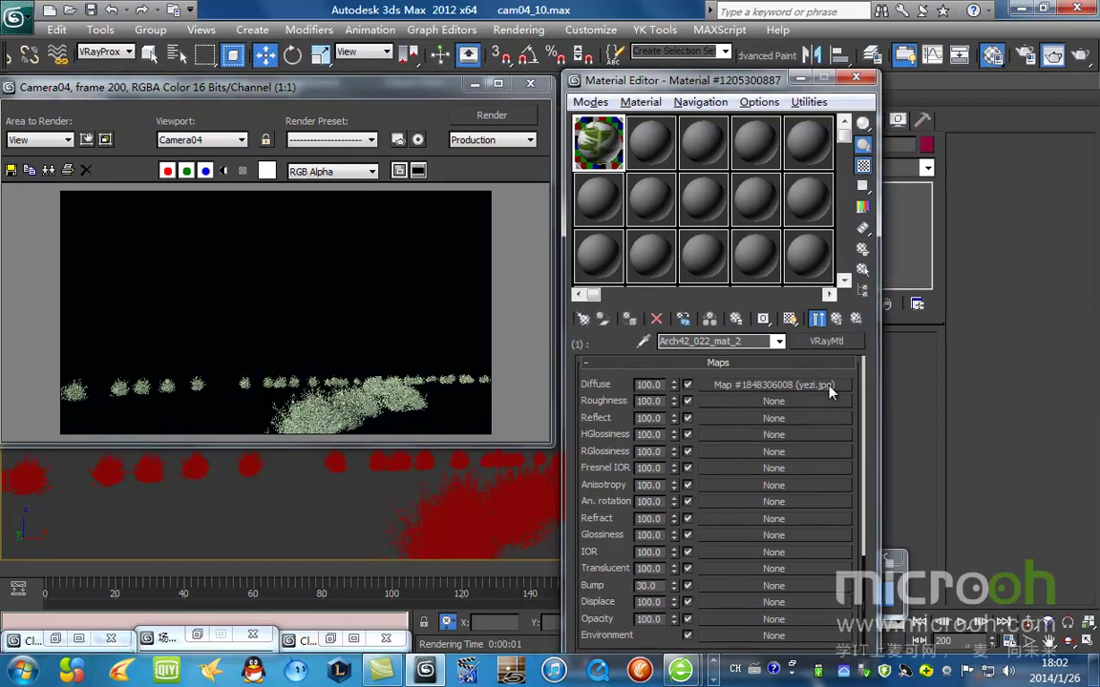
# Open the material's diffuse map and examine its yezi.jpg image in the cropping view
pyautogui.click(826, 387)
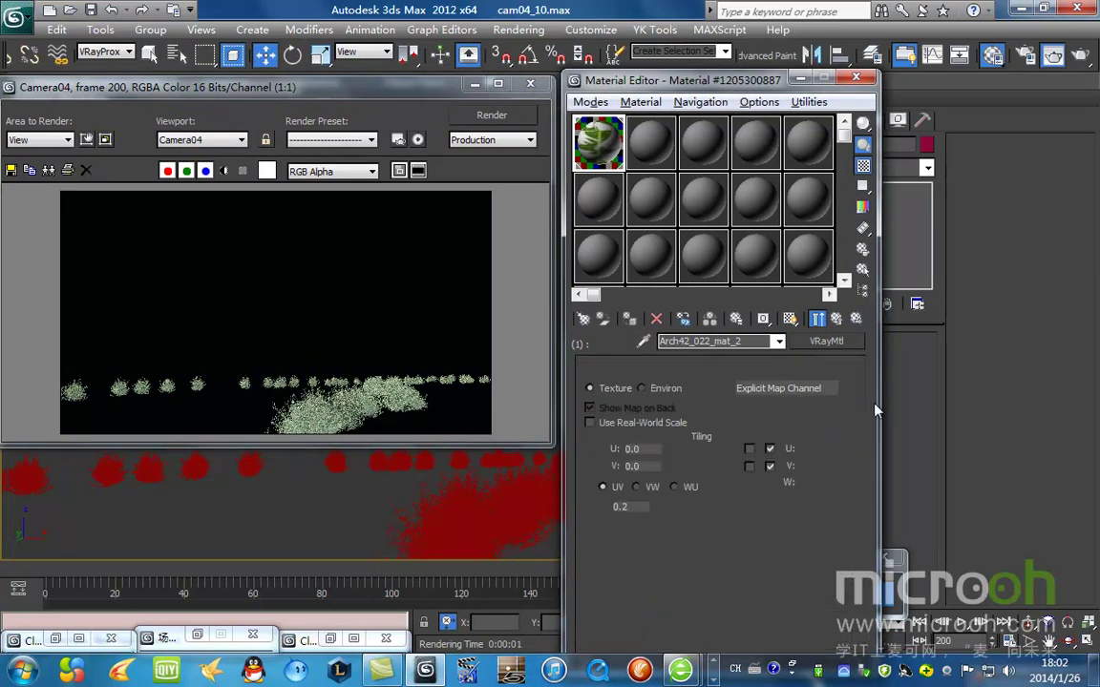
pyautogui.click(821, 621)
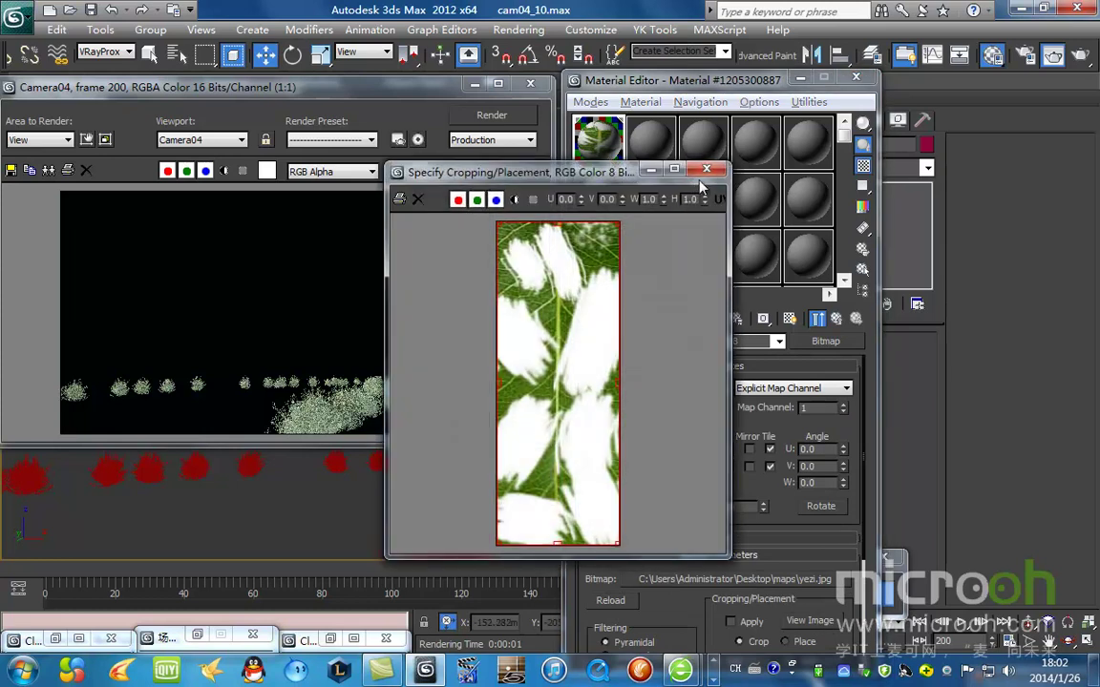
pyautogui.click(700, 176)
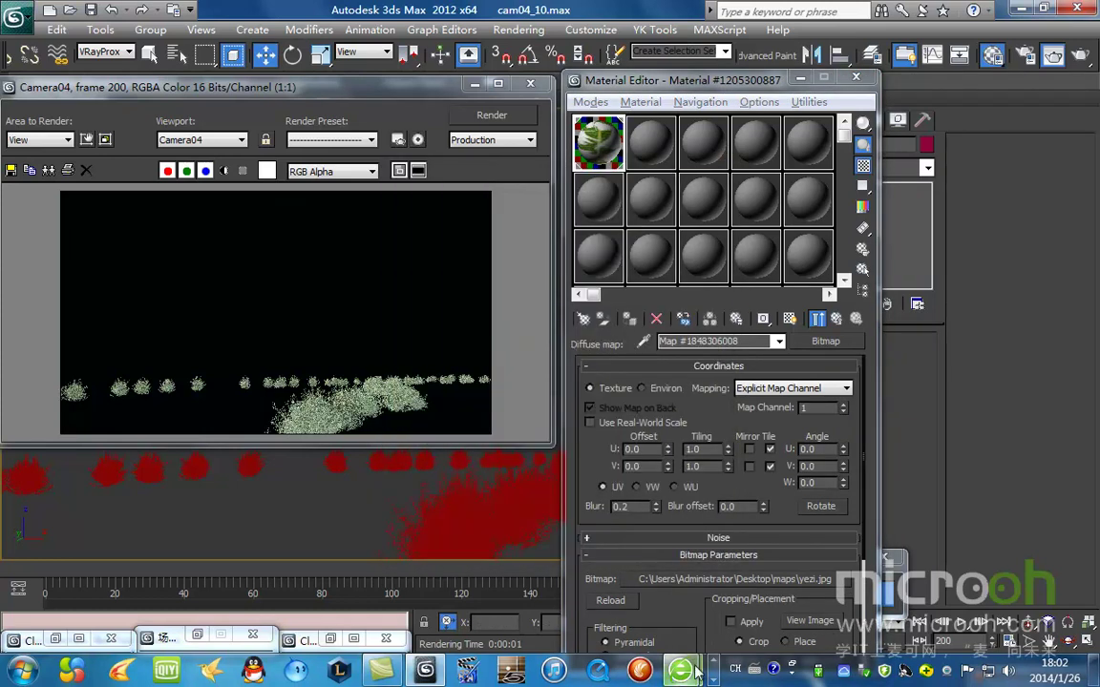
# Switch to Photoshop and paint a white patch over the leaf's upper right corner with the 73 px spatter brush
pyautogui.click(714, 680)
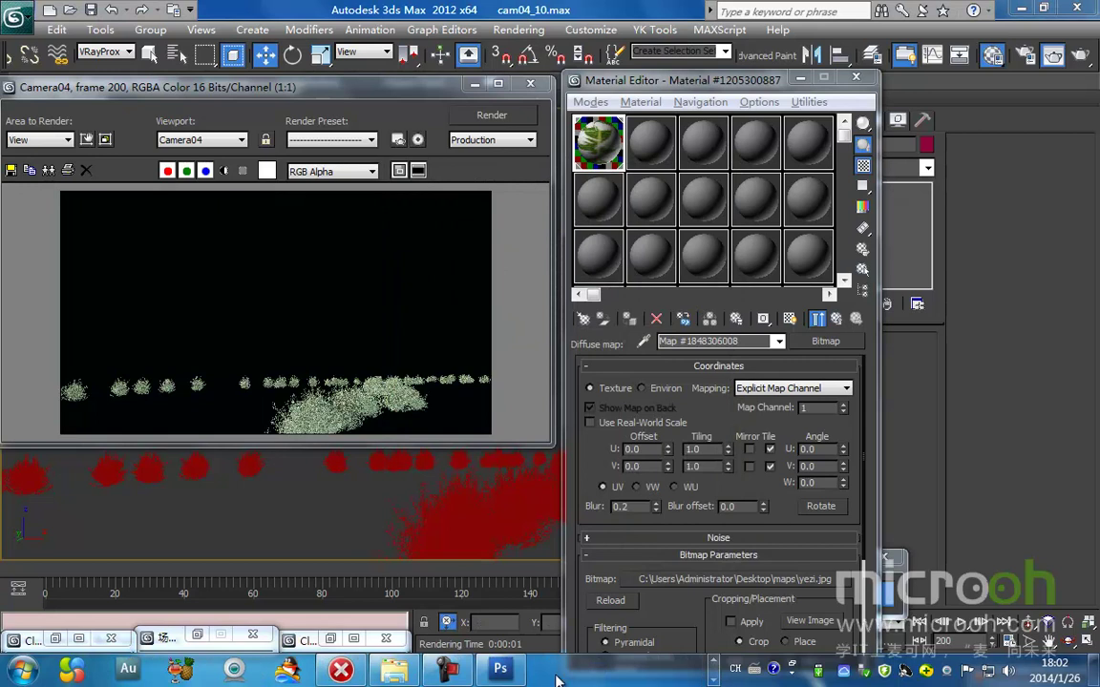
pyautogui.click(499, 668)
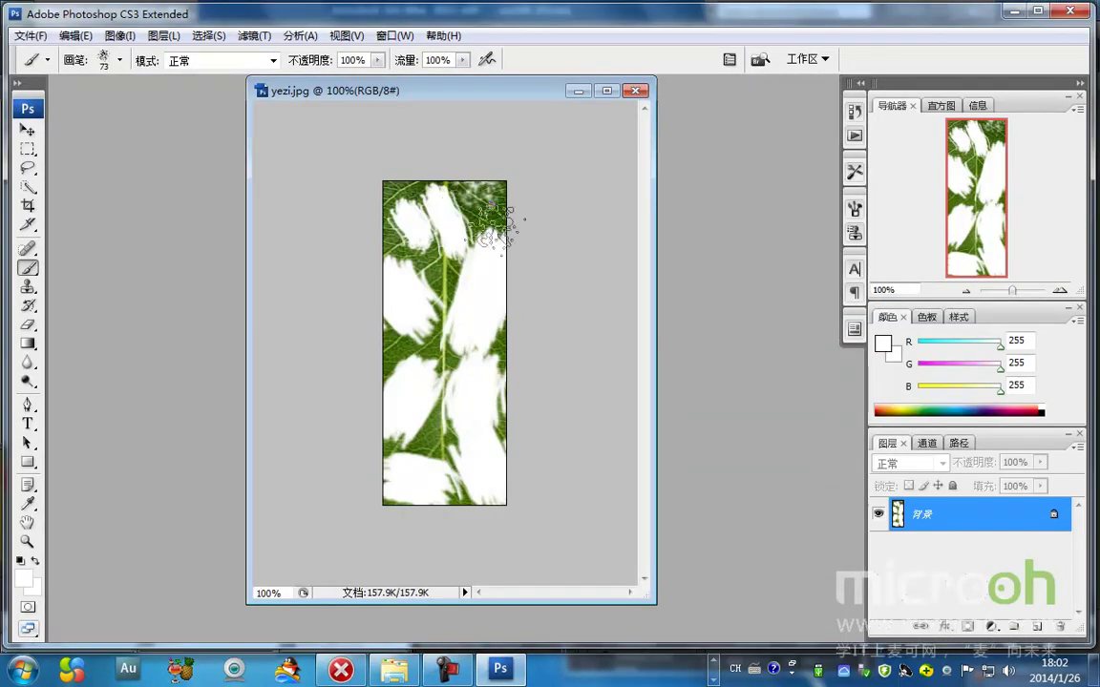
pyautogui.moveTo(447, 269)
pyautogui.mouseDown()
pyautogui.moveTo(503, 191)
pyautogui.moveTo(491, 184)
pyautogui.moveTo(482, 195)
pyautogui.mouseUp()
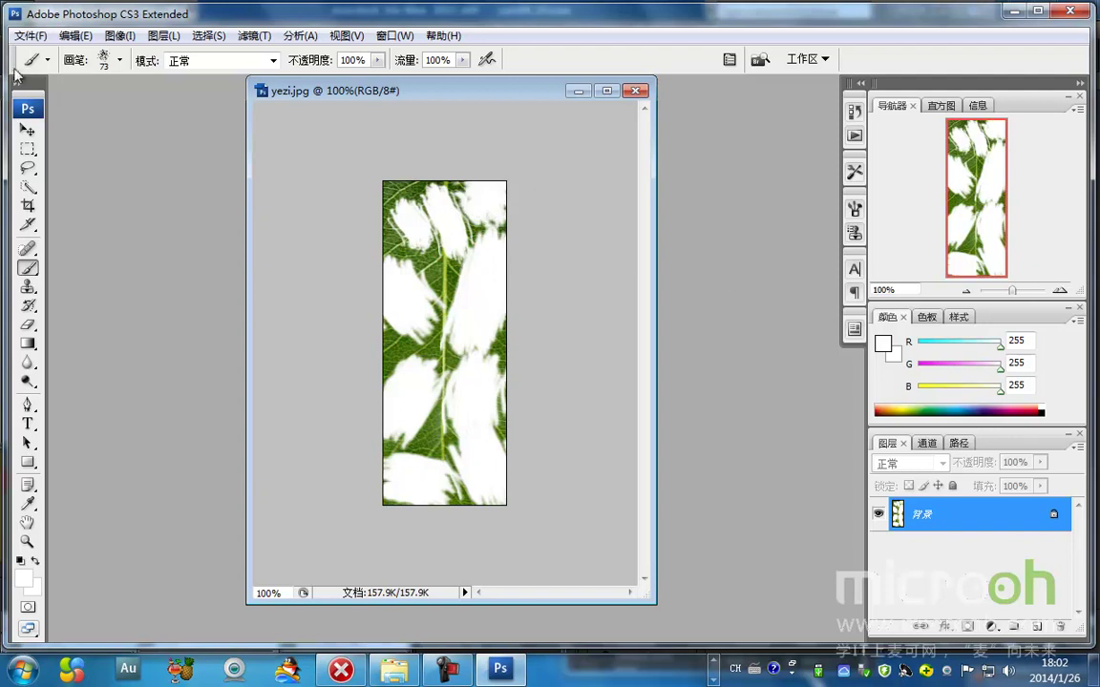
# Save the repainted leaf over the existing yezi.jpg in the maps folder, accepting the JPEG options
pyautogui.click(30, 35)
pyautogui.click(108, 271)
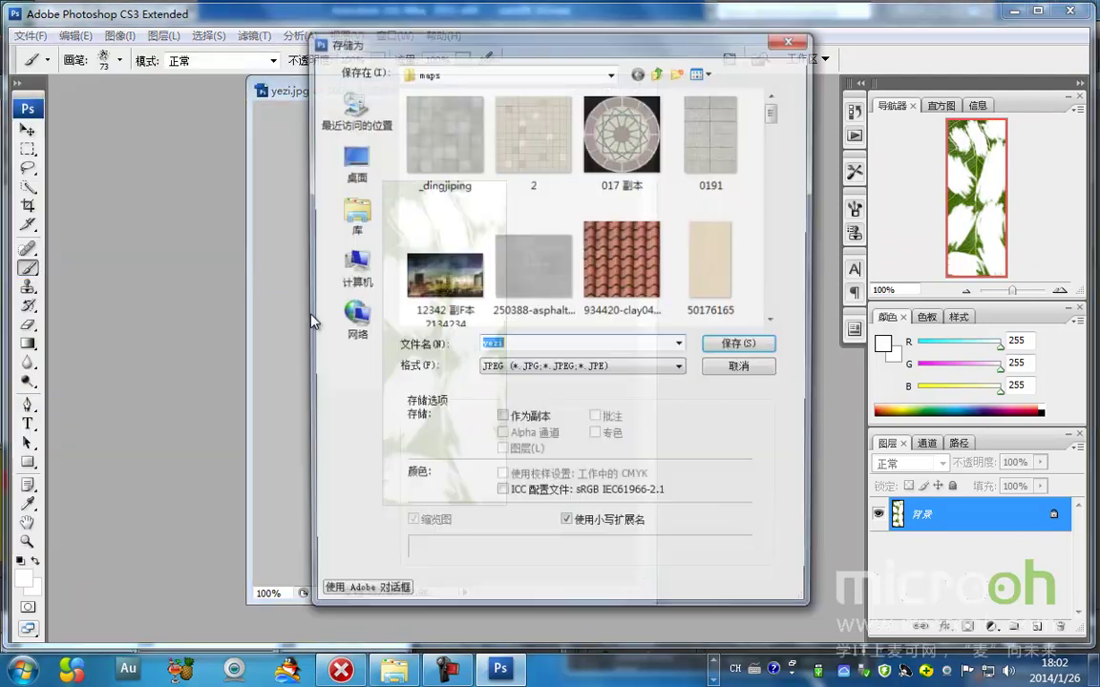
pyautogui.click(741, 345)
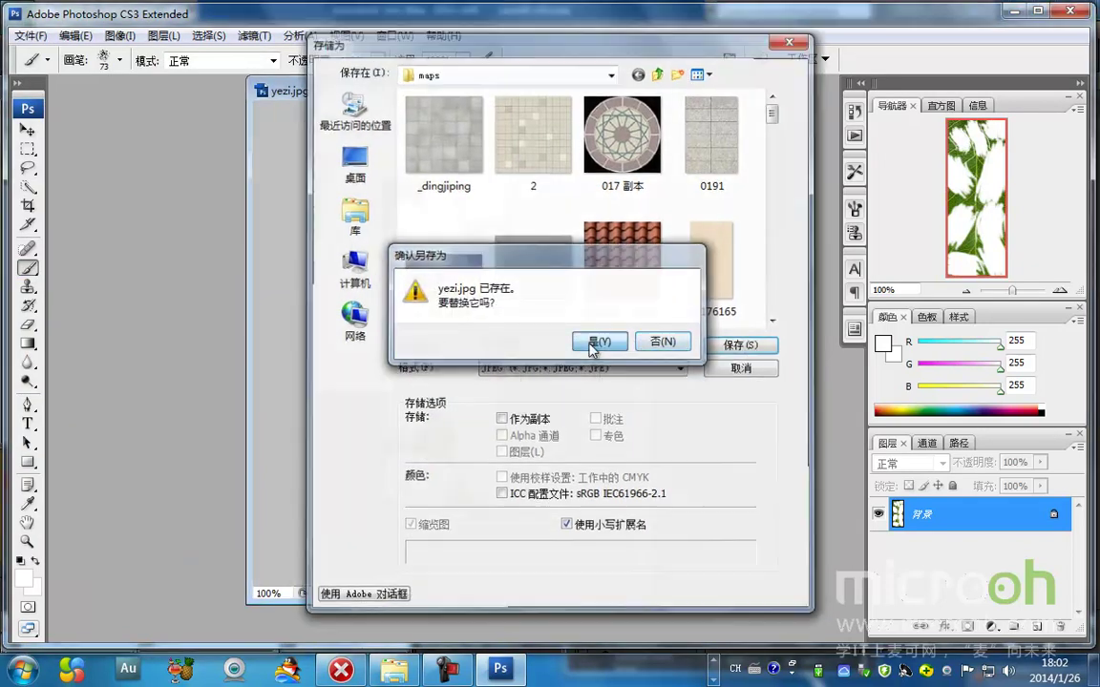
pyautogui.click(573, 341)
pyautogui.click(644, 172)
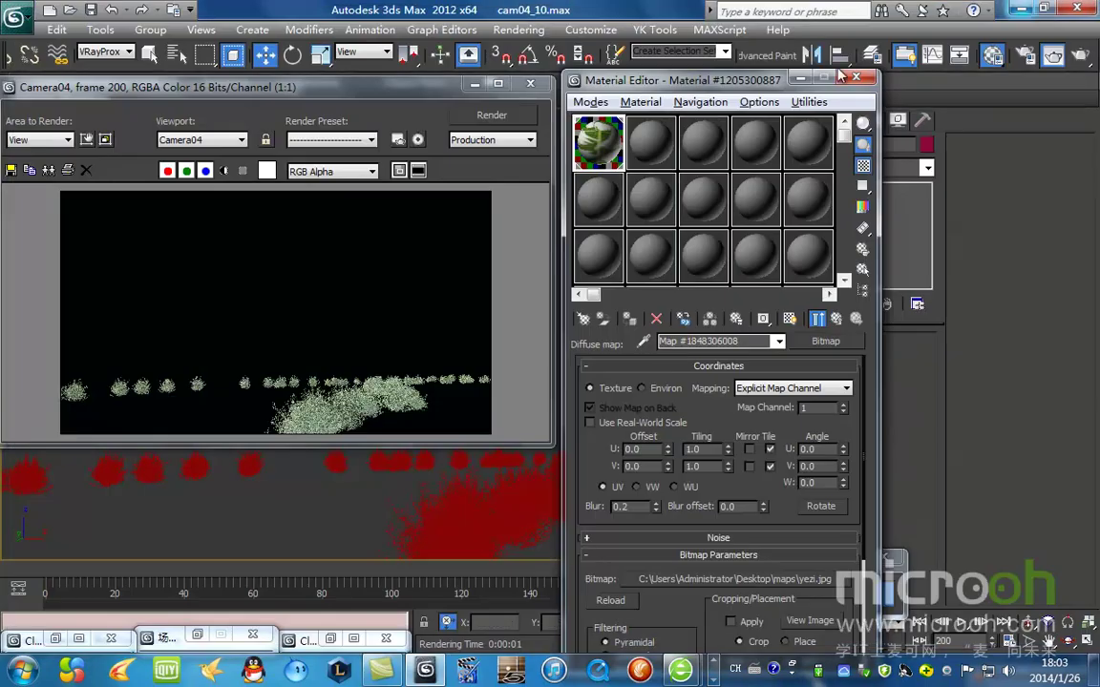
# Show the leaf map shaded in the viewport and return from the isolated shrub render to the full scene
pyautogui.click(735, 320)
pyautogui.click(717, 409)
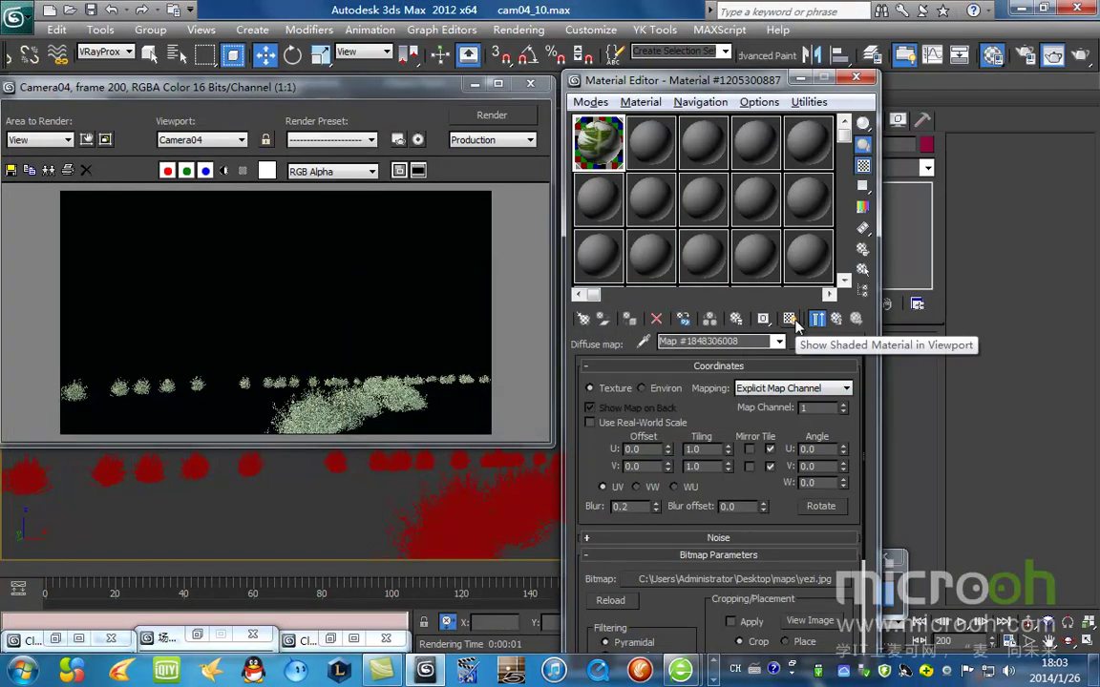
pyautogui.click(506, 119)
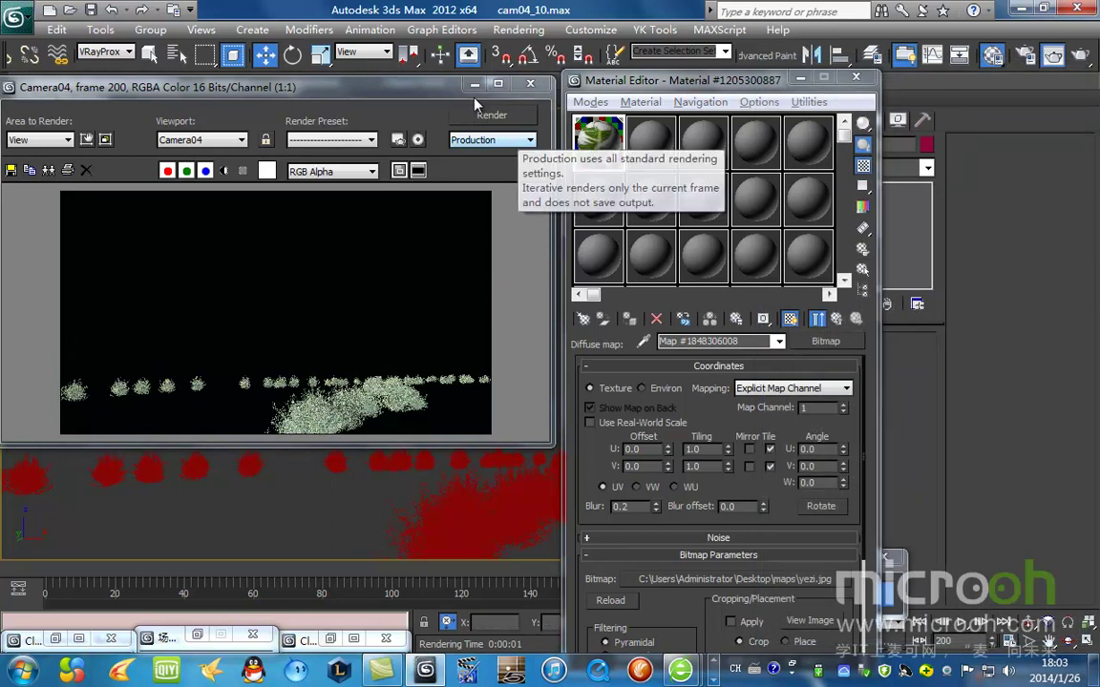
pyautogui.click(528, 85)
pyautogui.click(886, 599)
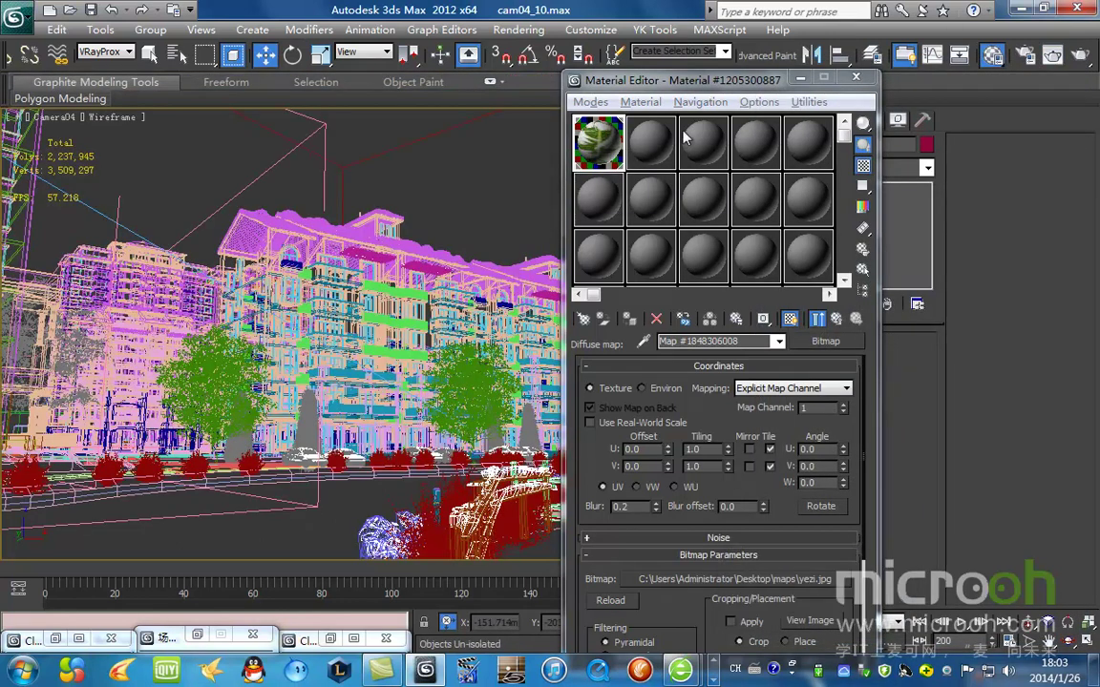
# Select all objects that use the shrub material and hide them from the Camera04 view
pyautogui.moveTo(640, 81); pyautogui.dragTo(696, 78)
pyautogui.click(920, 265)
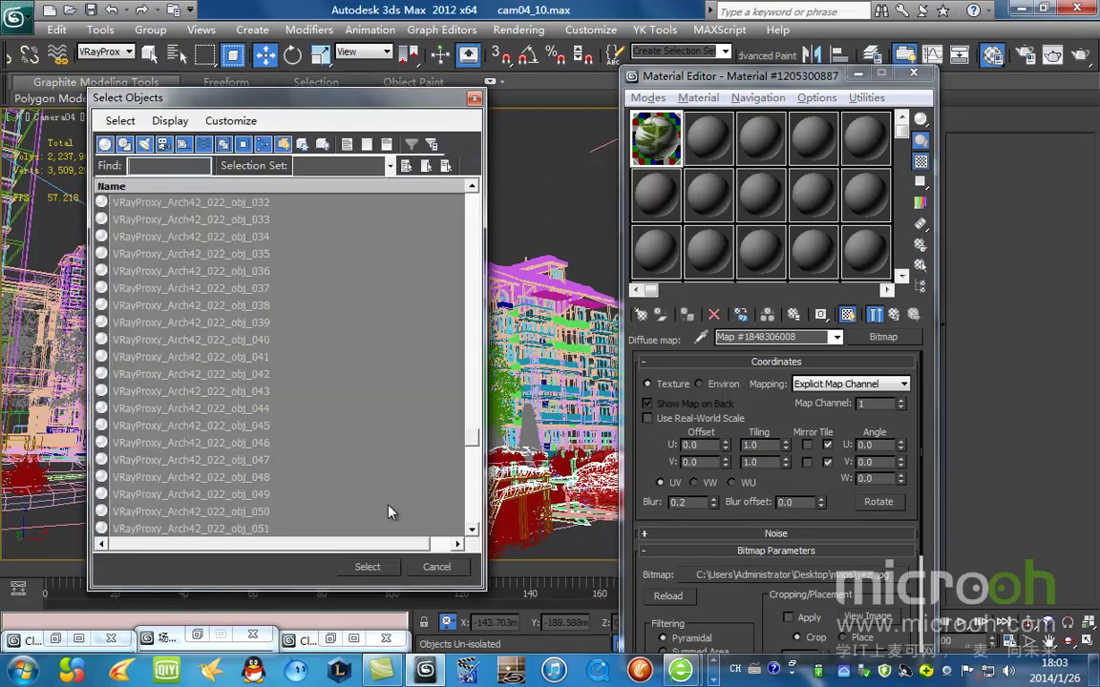
pyautogui.click(368, 572)
pyautogui.rightClick(396, 372)
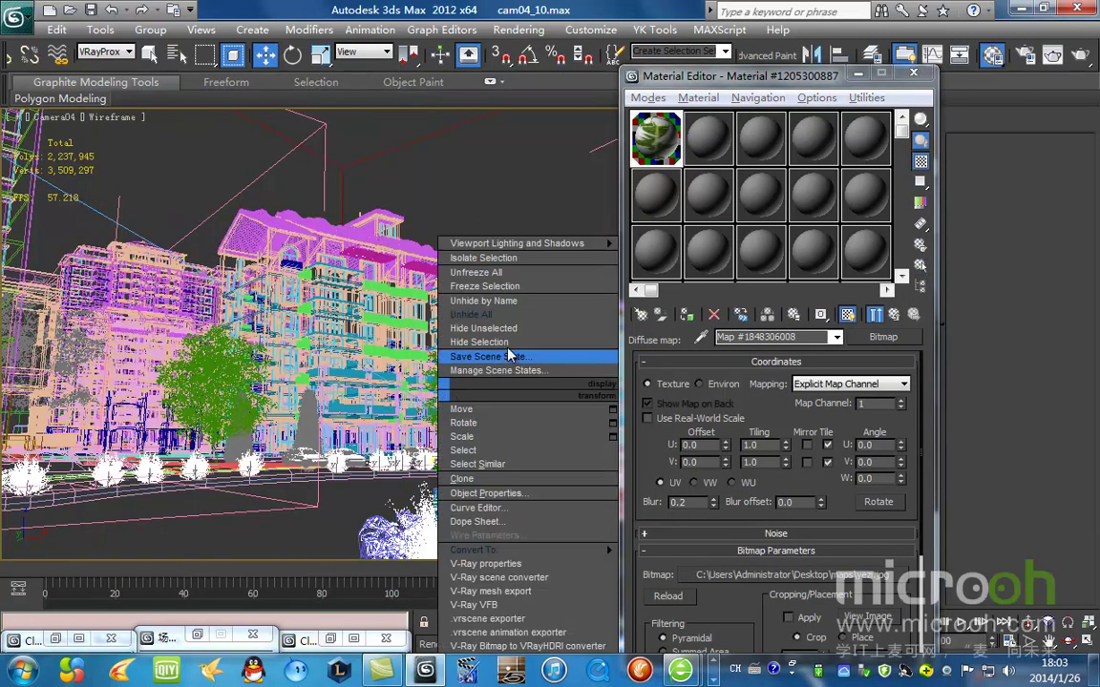
pyautogui.click(461, 311)
pyautogui.press('F3')
pyautogui.press('F3')
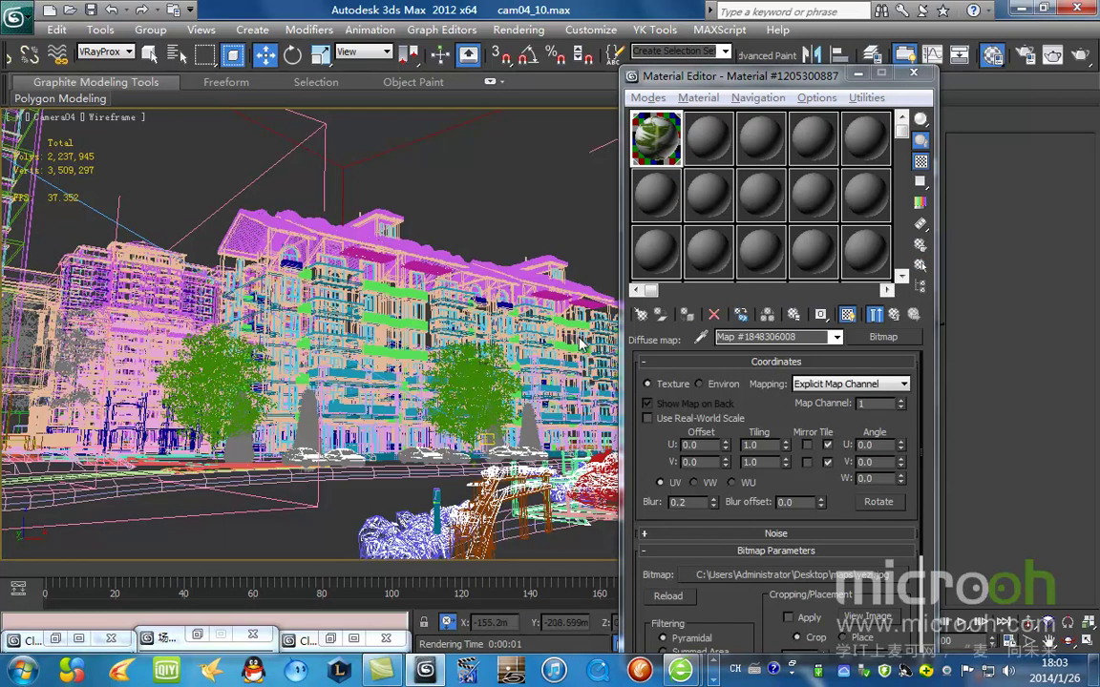
pyautogui.press('F3')
pyautogui.press('F3')
# Pick the green tree's material into the second sample slot and isolate all objects that use it
pyautogui.click(689, 139)
pyautogui.click(703, 339)
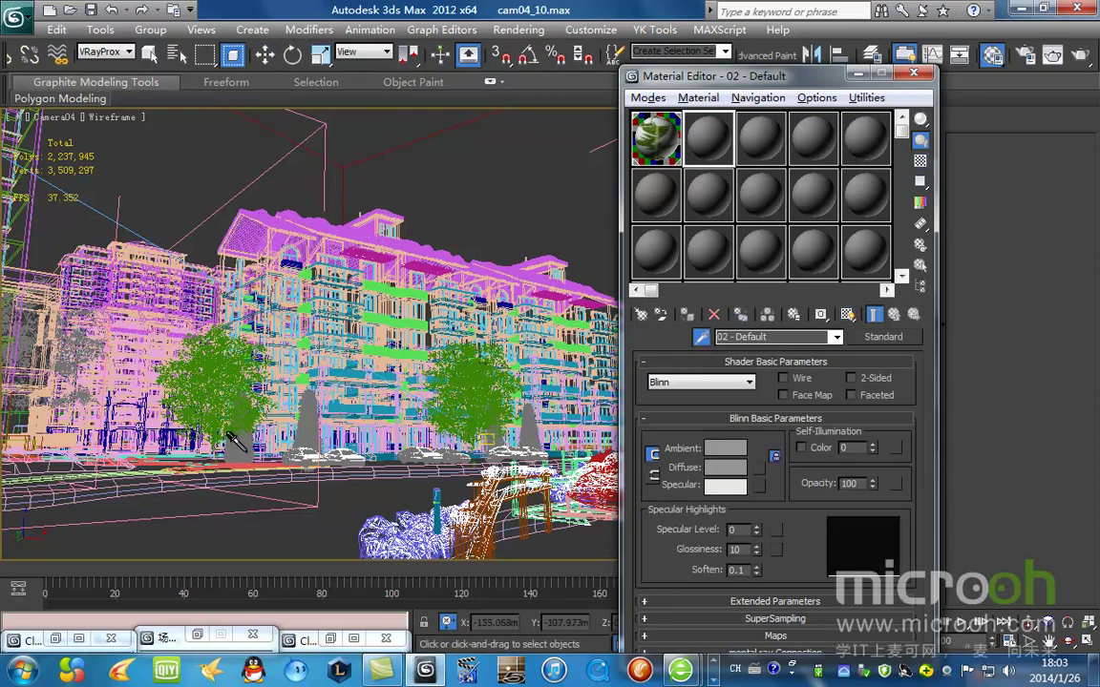
pyautogui.click(194, 373)
pyautogui.click(918, 286)
pyautogui.click(364, 567)
pyautogui.hotkey('alt', 'q')
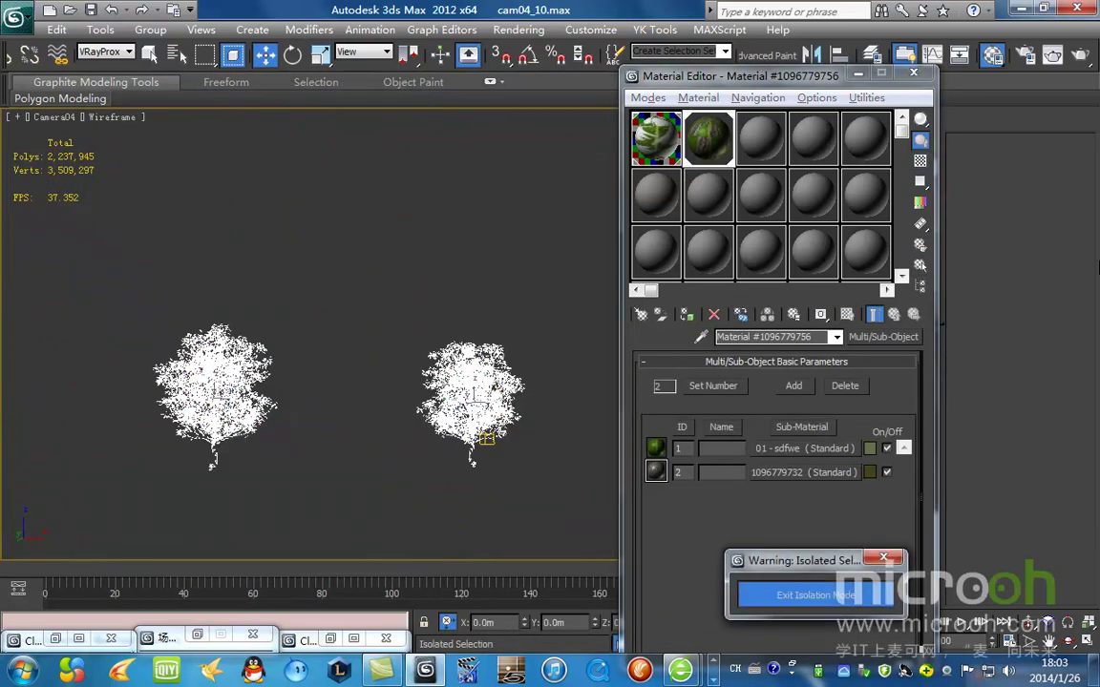
# Render the isolated trees from Camera04 and examine the leaf image in the 01 - sdfwe sub-material's diffuse map
pyautogui.click(1080, 54)
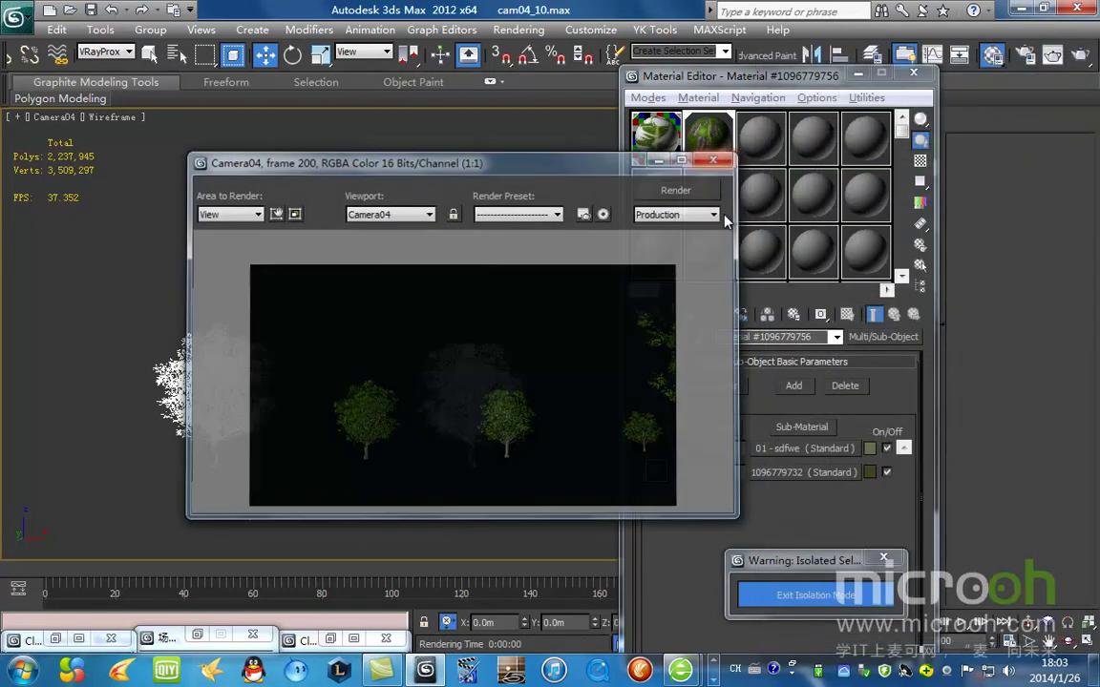
pyautogui.click(718, 156)
pyautogui.click(828, 451)
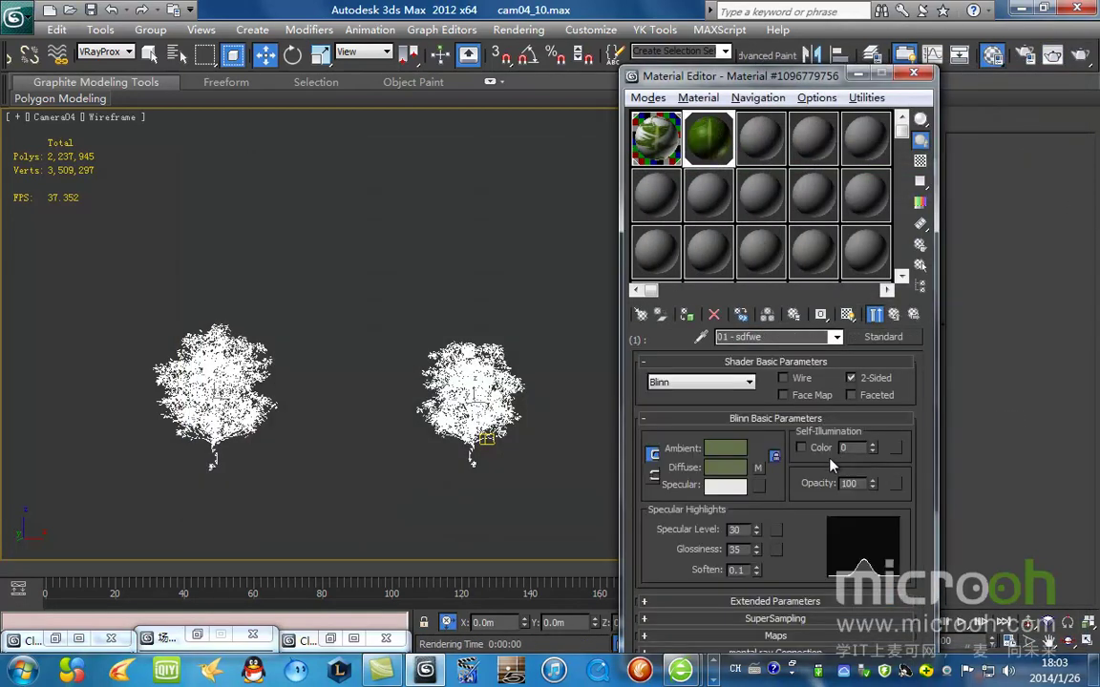
pyautogui.click(757, 467)
pyautogui.click(892, 619)
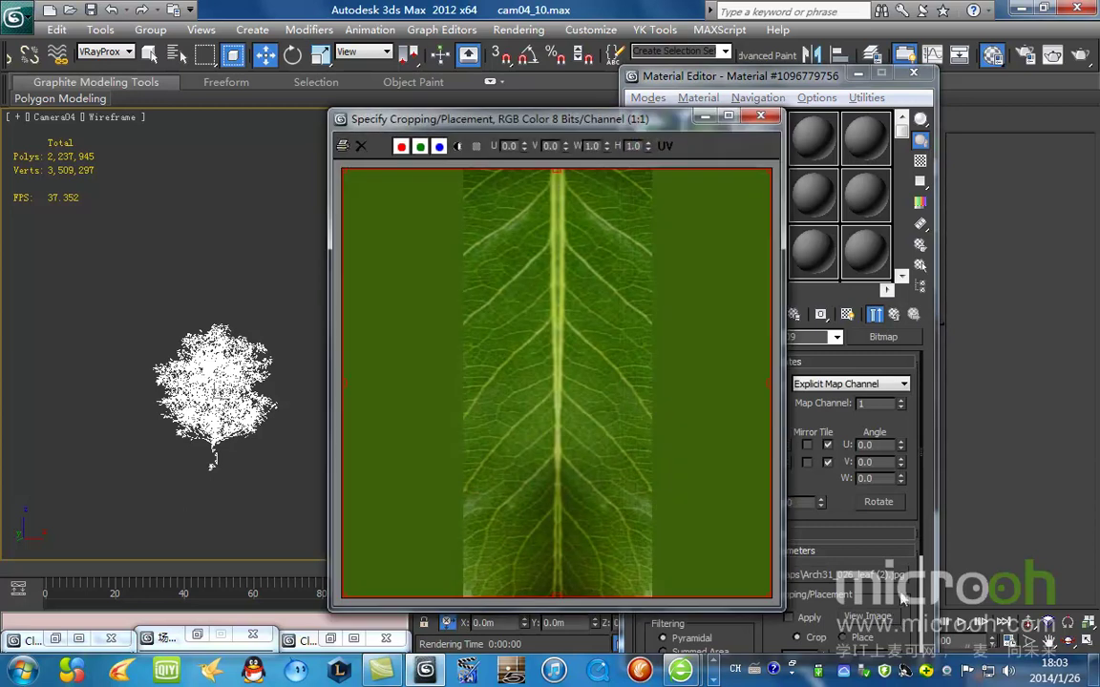
pyautogui.click(761, 120)
pyautogui.click(898, 317)
pyautogui.click(899, 318)
# Change the 01 - sdfwe sub-material to a Blend material, keeping the old material as a sub-material
pyautogui.moveTo(789, 79); pyautogui.dragTo(655, 82)
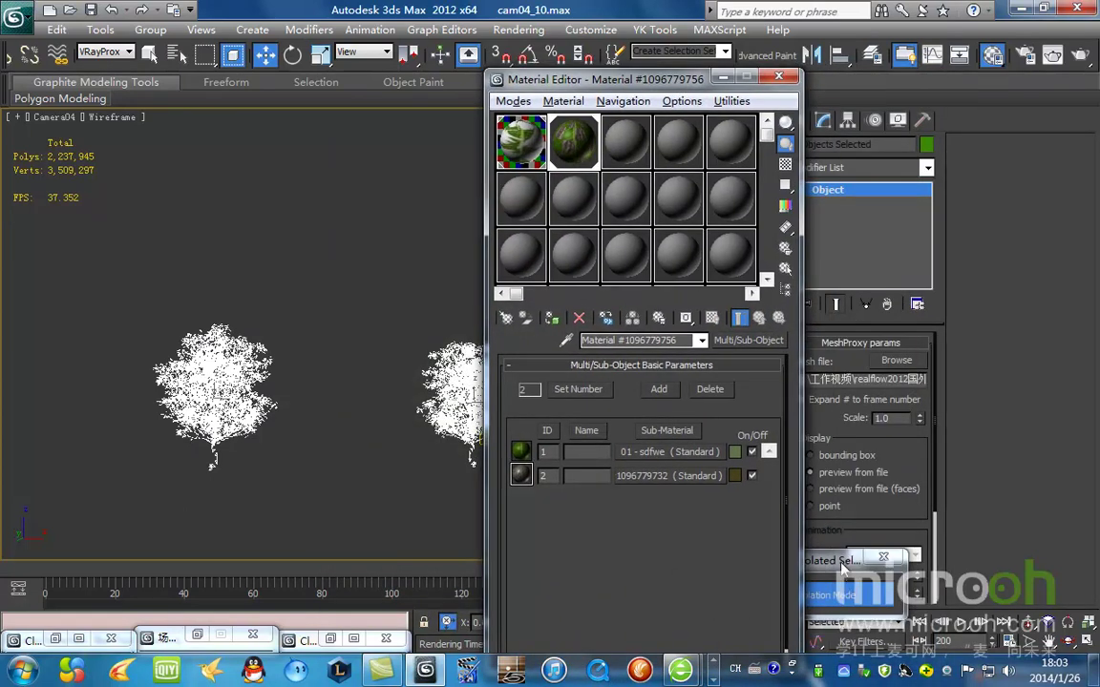
pyautogui.moveTo(587, 76); pyautogui.dragTo(666, 74)
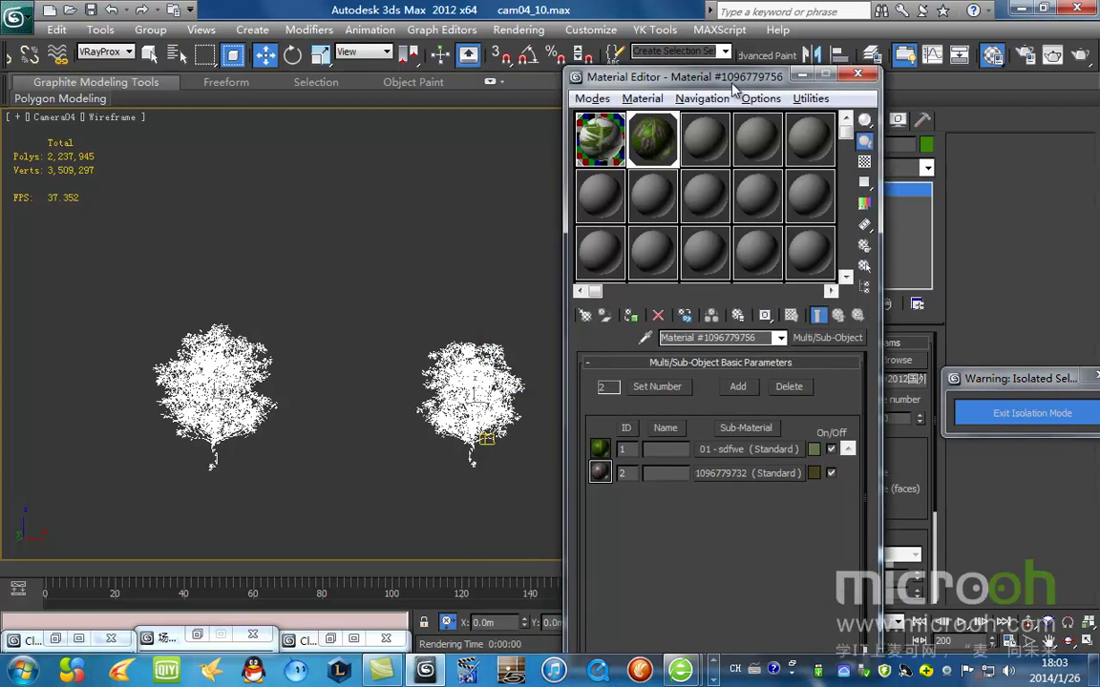
pyautogui.moveTo(732, 84); pyautogui.dragTo(742, 92)
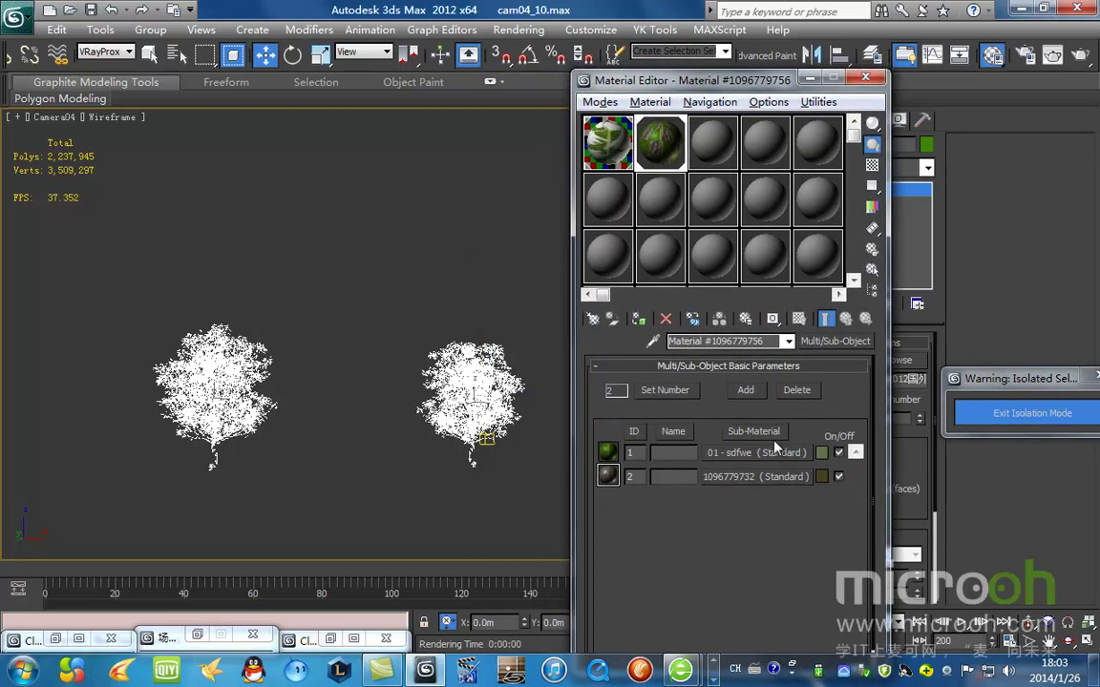
pyautogui.click(774, 456)
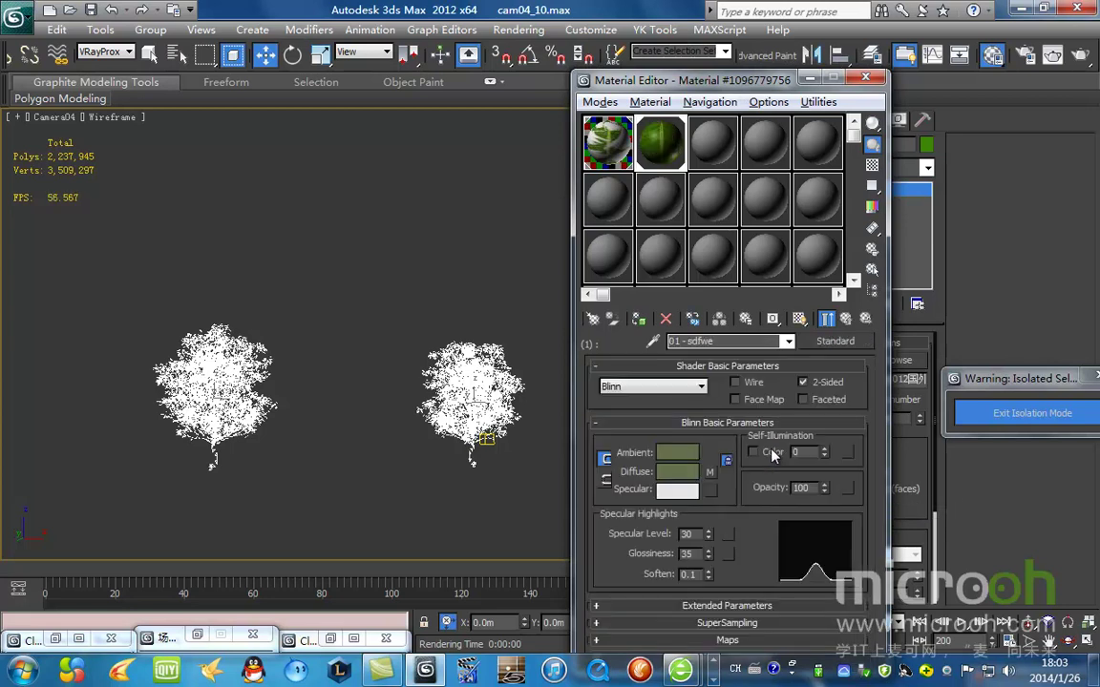
pyautogui.click(844, 319)
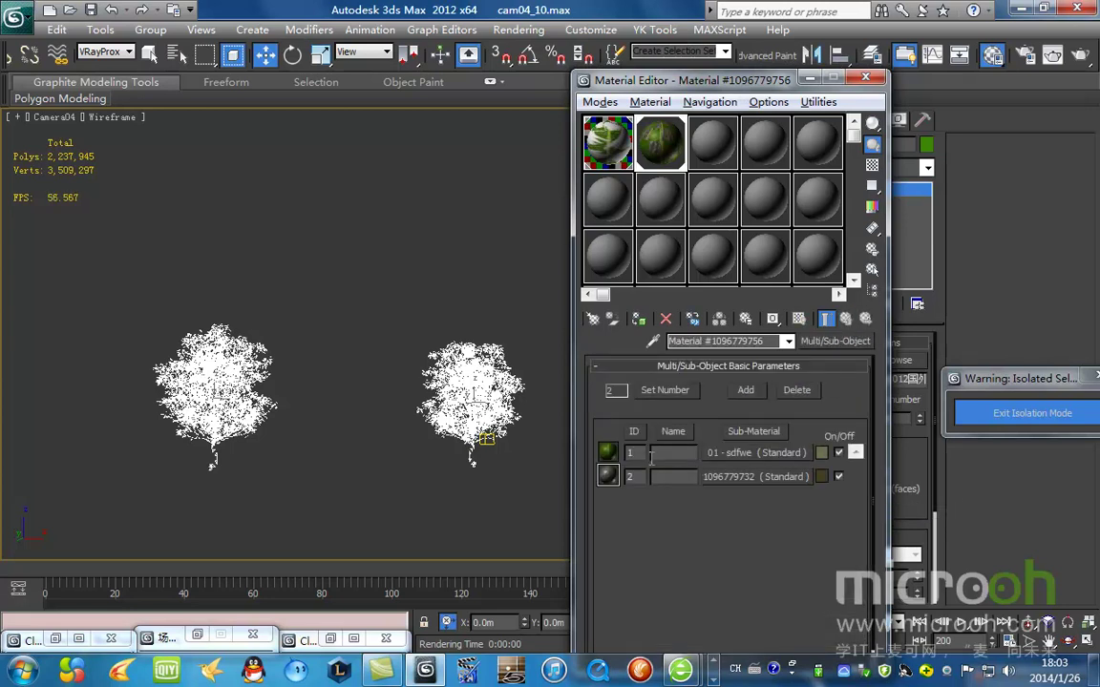
pyautogui.click(766, 454)
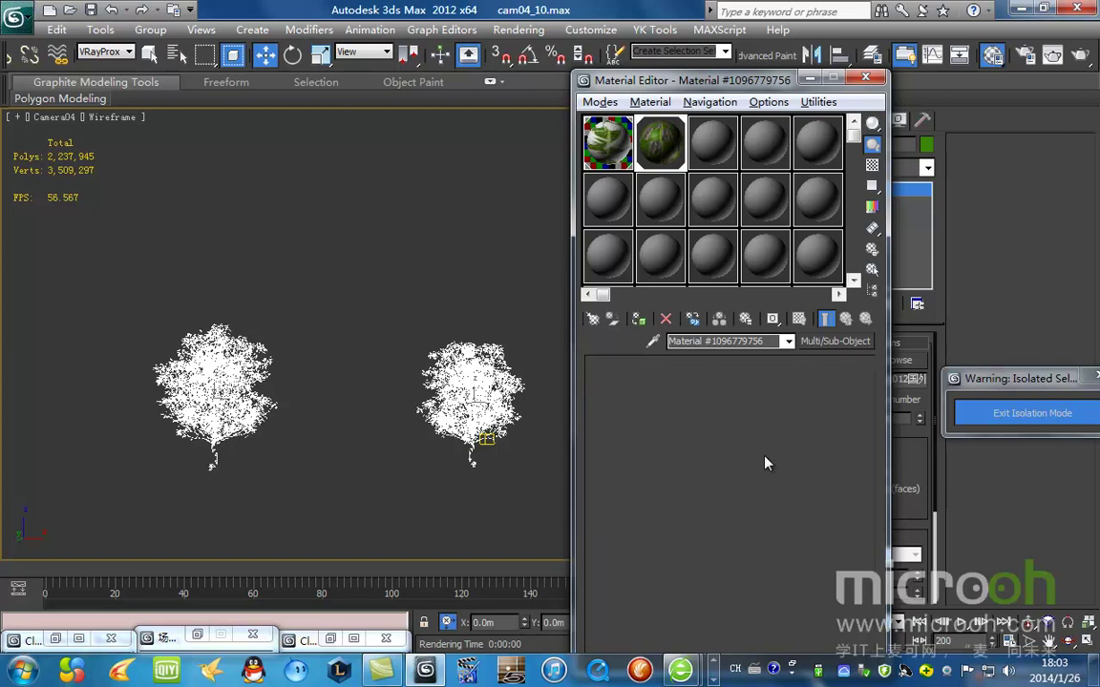
pyautogui.click(849, 344)
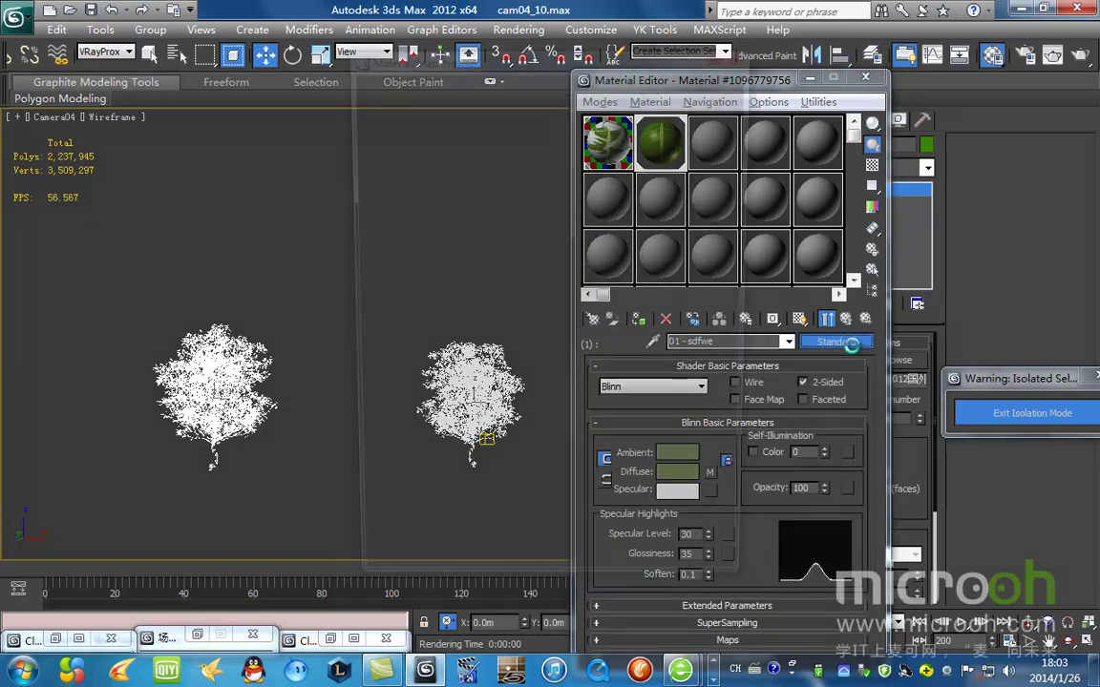
pyautogui.doubleClick(464, 175)
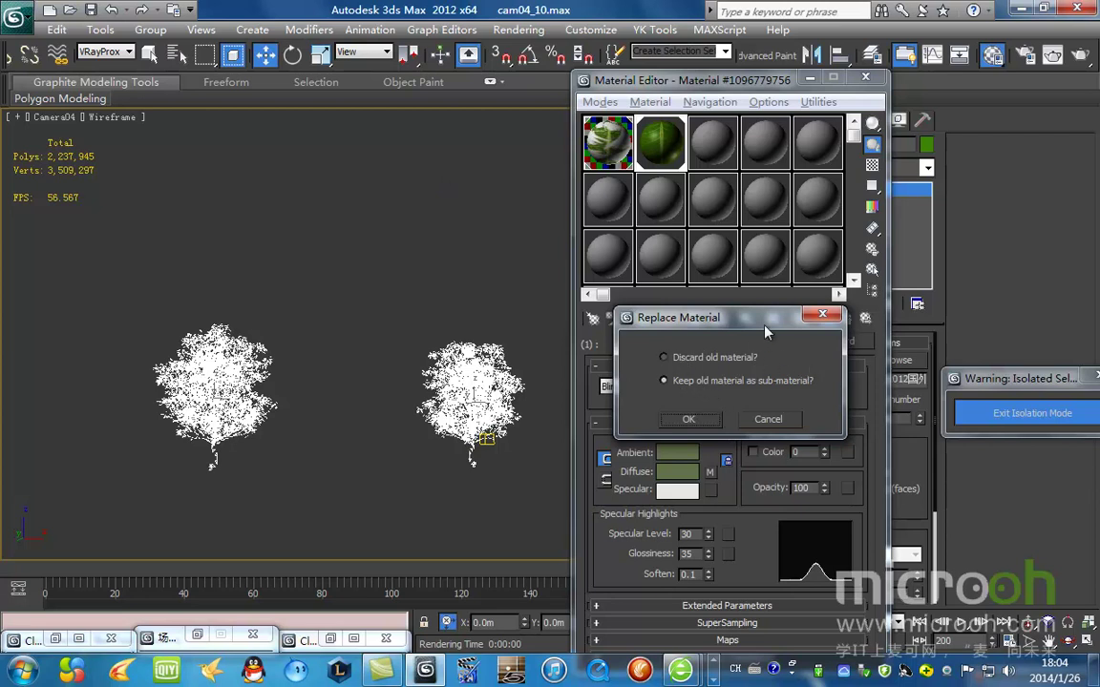
pyautogui.click(691, 363)
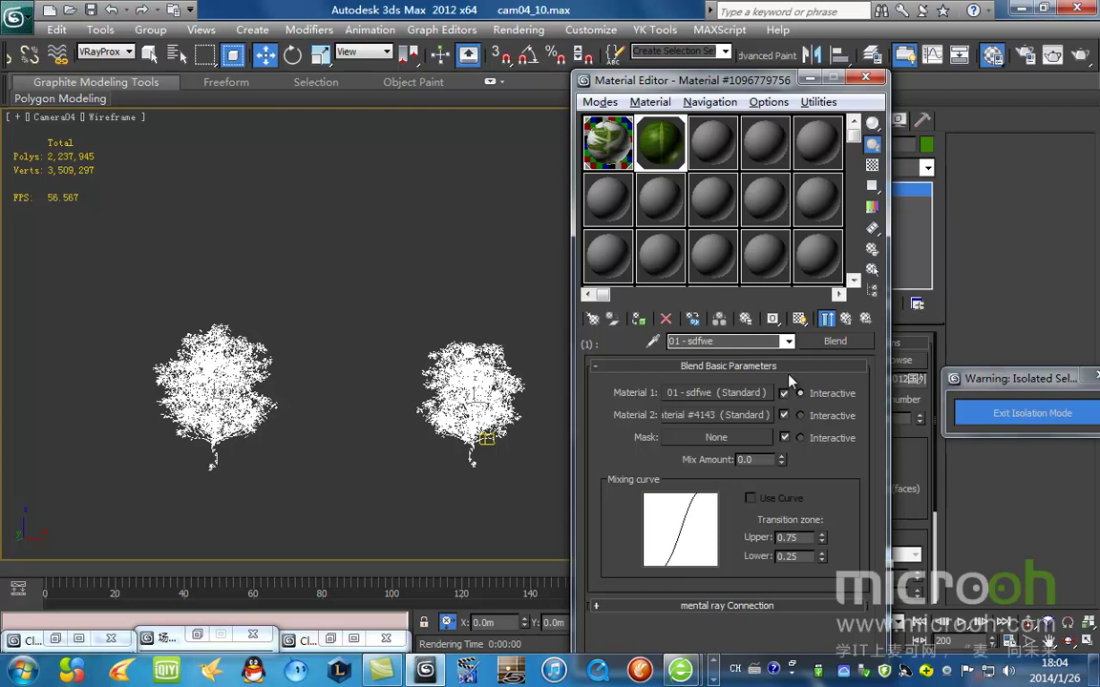
# Set the diffuse color of the Blend's Material 2 to red 228, green 244, blue 255
pyautogui.click(710, 414)
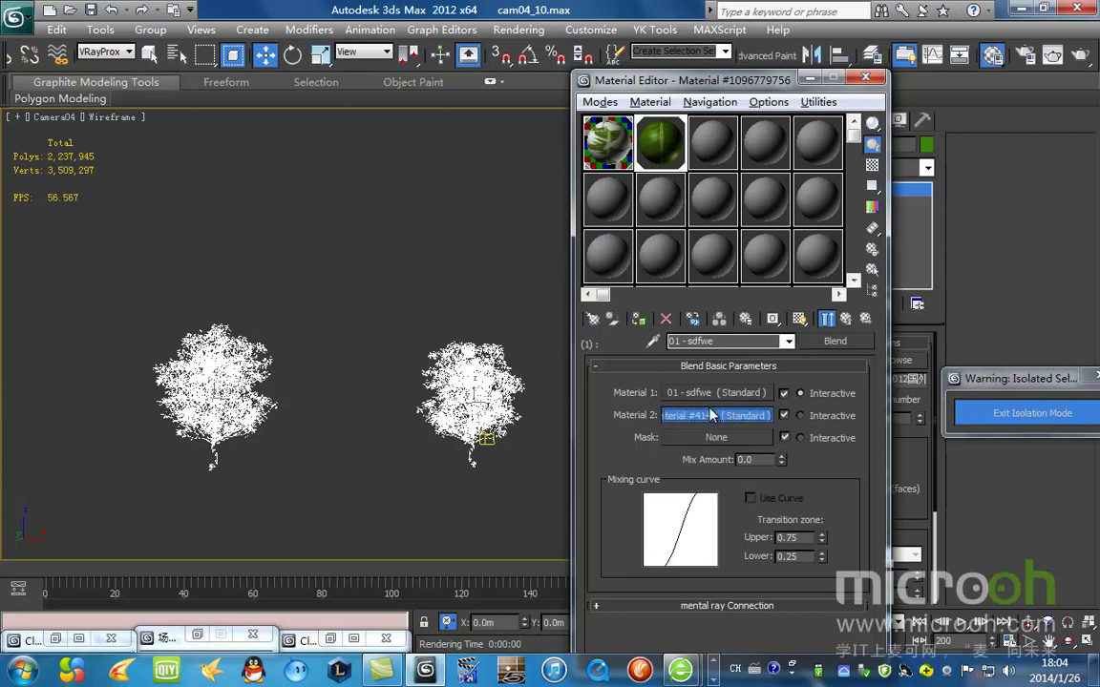
pyautogui.click(690, 469)
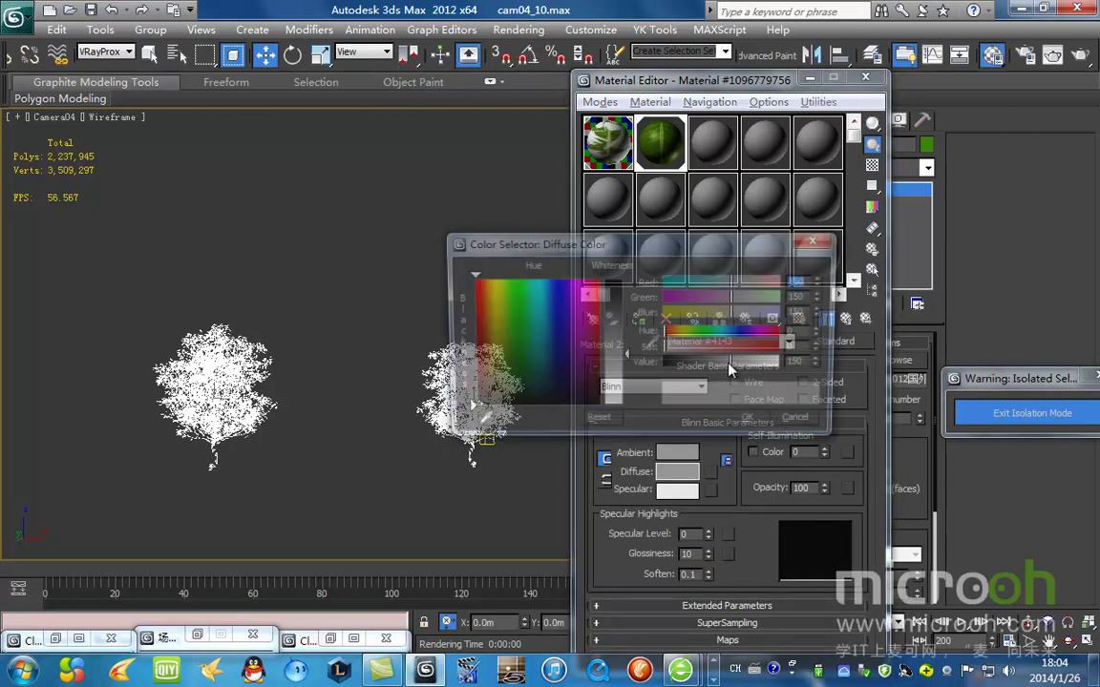
pyautogui.moveTo(635, 254); pyautogui.dragTo(563, 248)
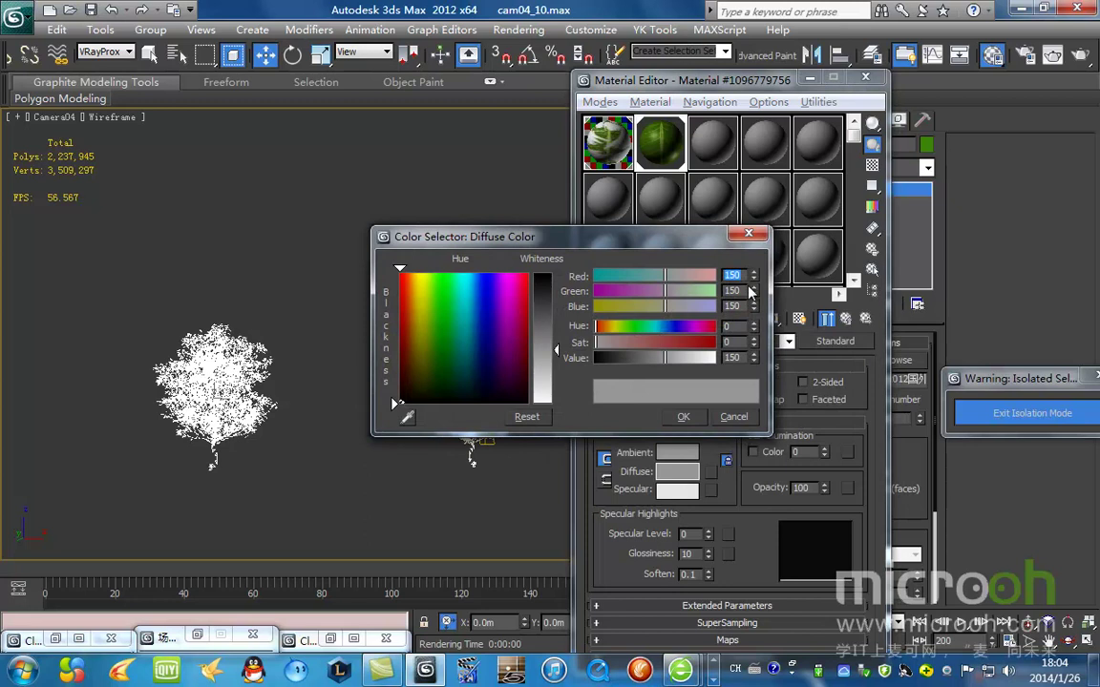
pyautogui.press('Return')
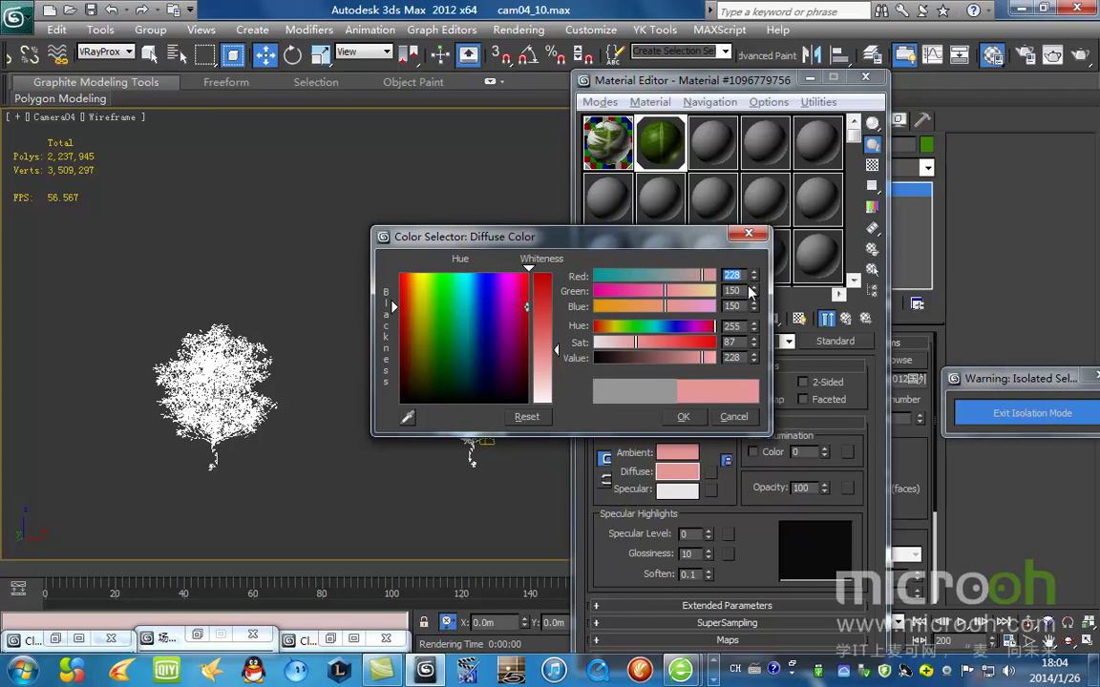
pyautogui.press('Tab')
pyautogui.write('244')
pyautogui.press('Return')
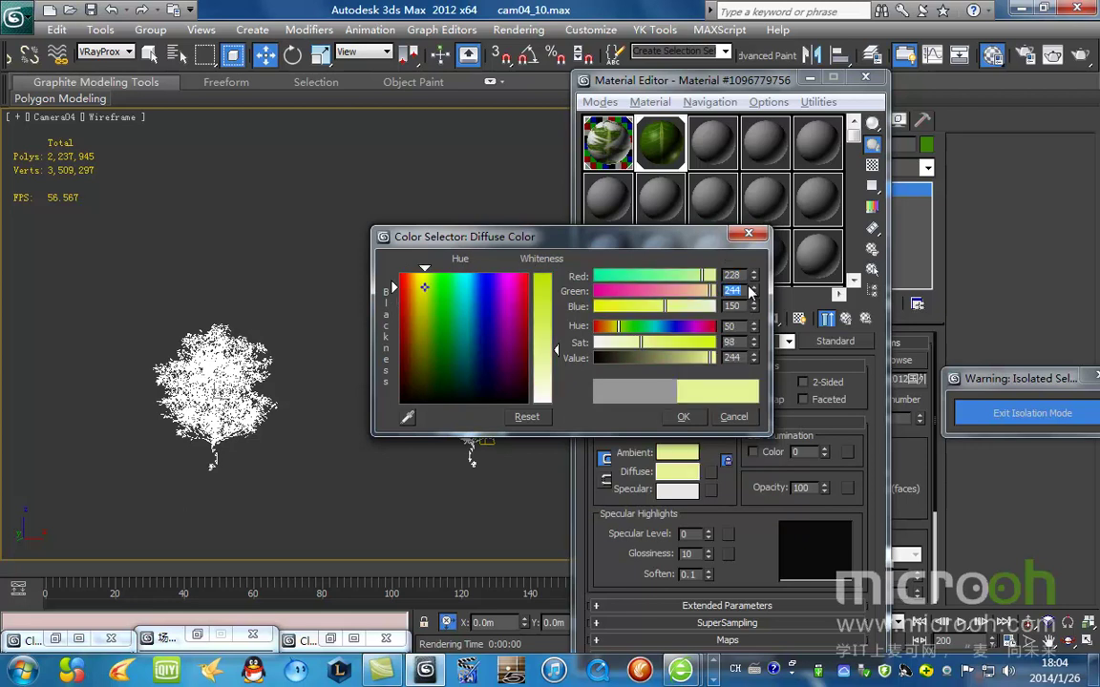
pyautogui.press('Tab')
pyautogui.write('255')
pyautogui.press('Return')
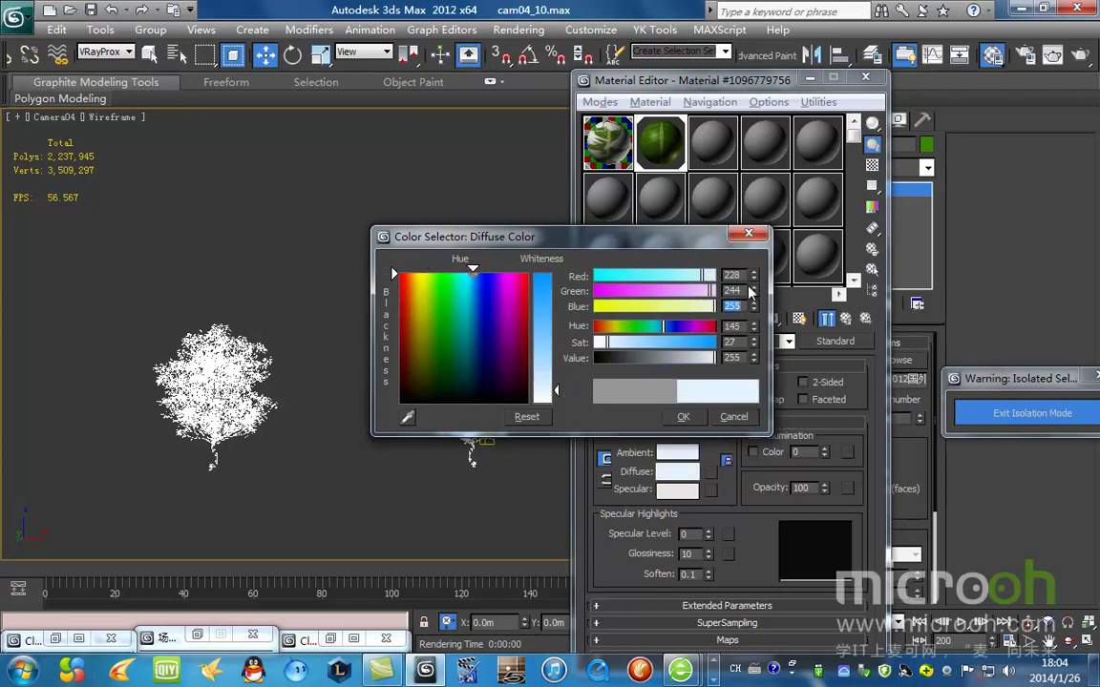
pyautogui.click(683, 417)
pyautogui.moveTo(731, 88); pyautogui.dragTo(701, 77)
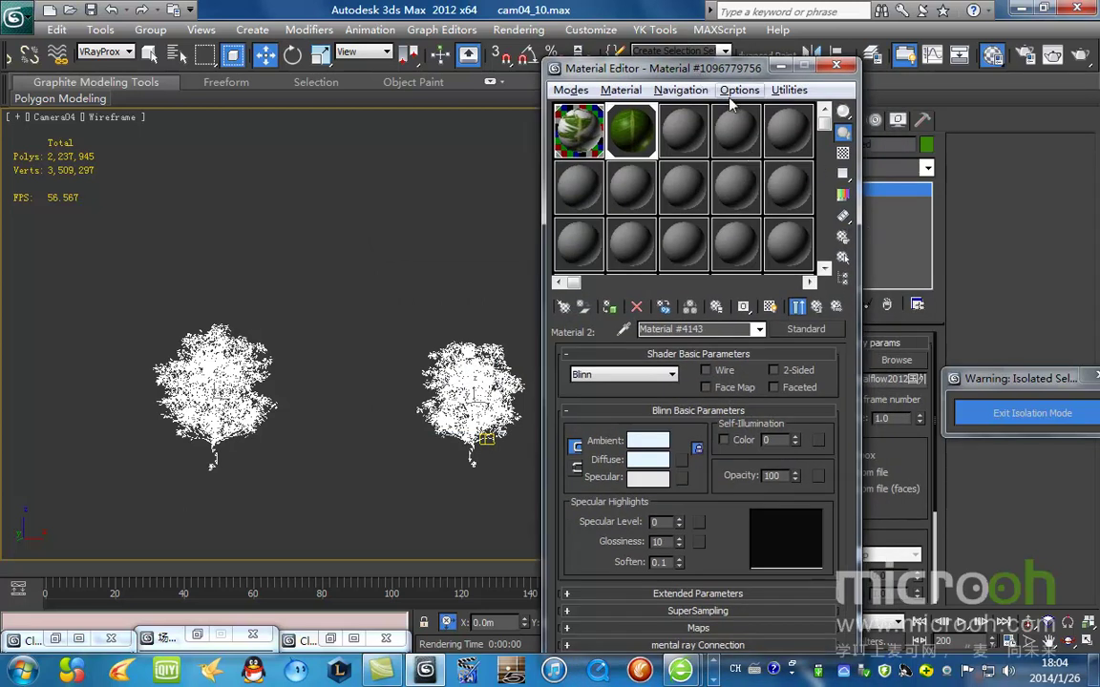
# Load MISC19_L.jpg from the desktop maps folder as a Bitmap in the Blend material's mask
pyautogui.click(816, 307)
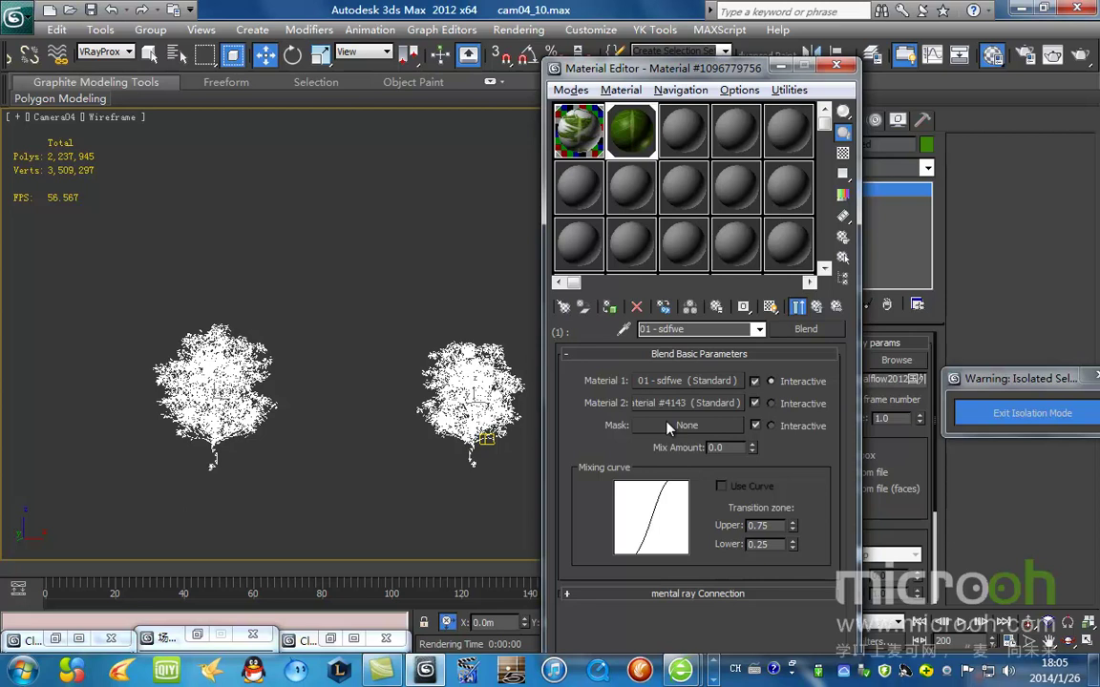
pyautogui.click(668, 427)
pyautogui.click(668, 426)
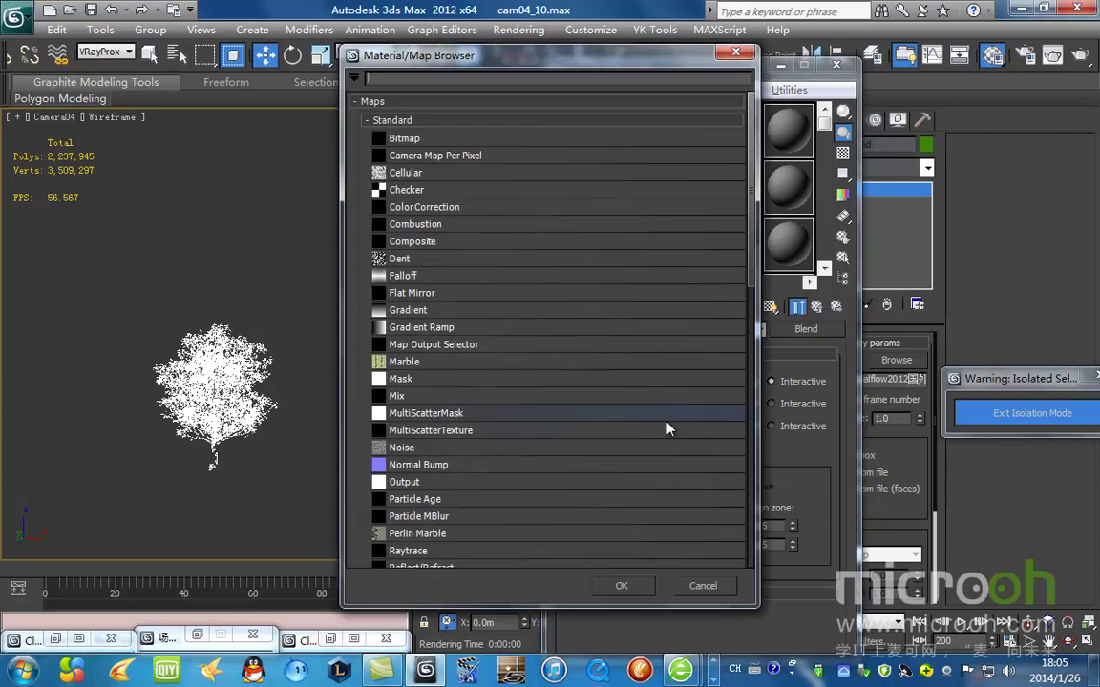
pyautogui.doubleClick(431, 139)
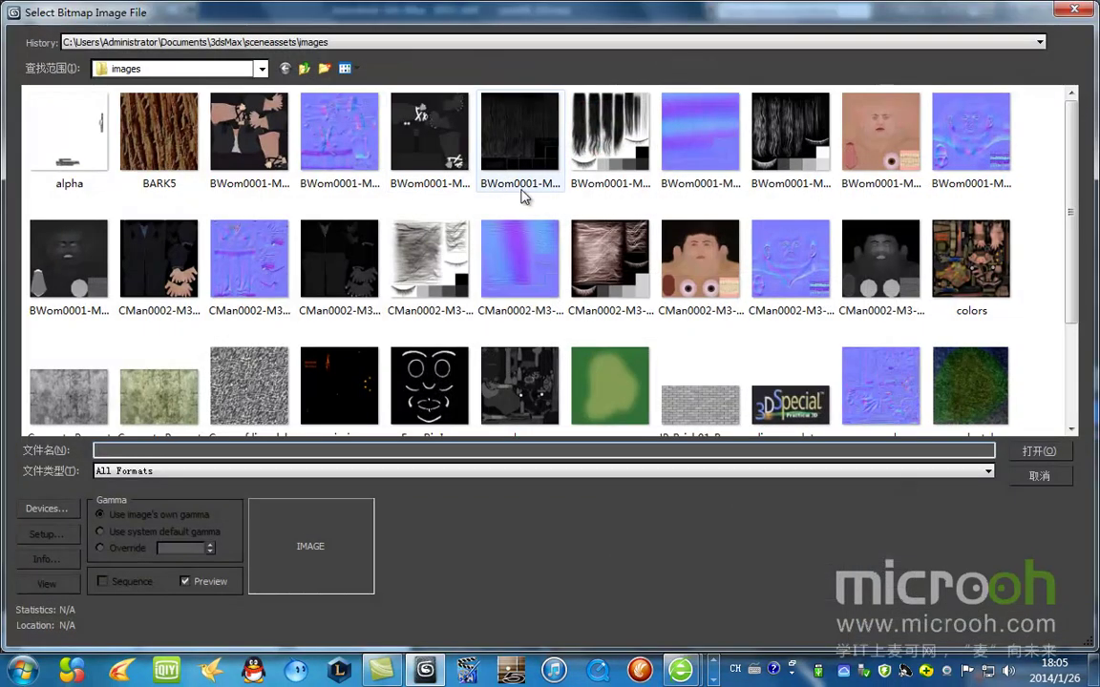
pyautogui.click(130, 73)
pyautogui.click(131, 78)
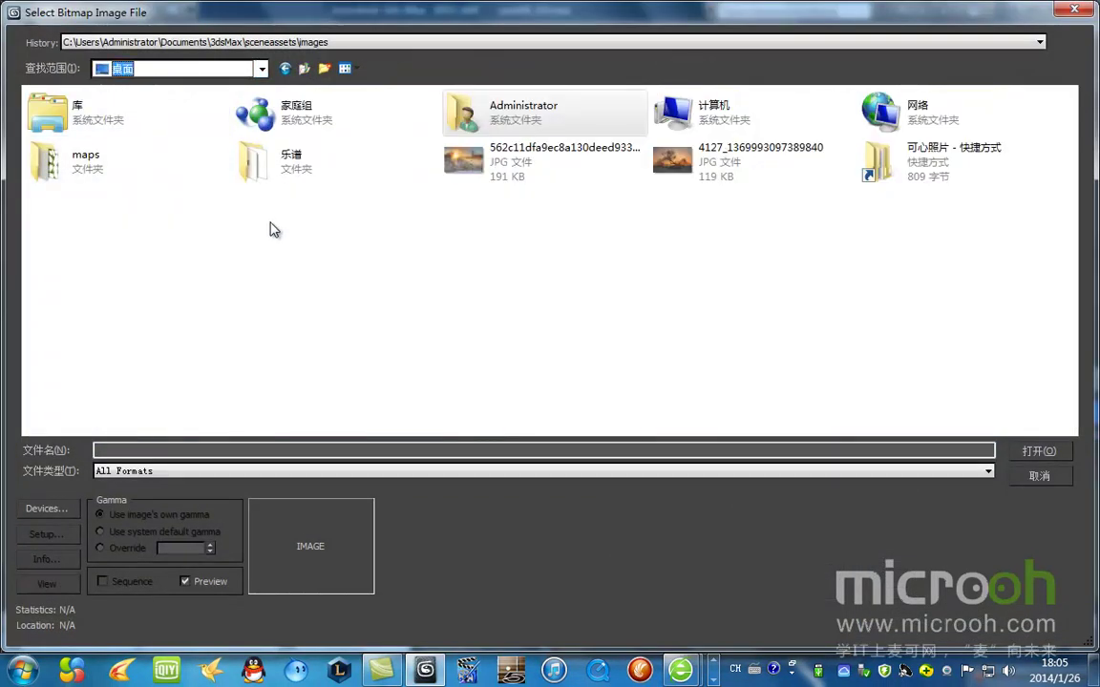
pyautogui.doubleClick(91, 164)
pyautogui.moveTo(1071, 163); pyautogui.dragTo(1073, 327)
pyautogui.doubleClick(73, 159)
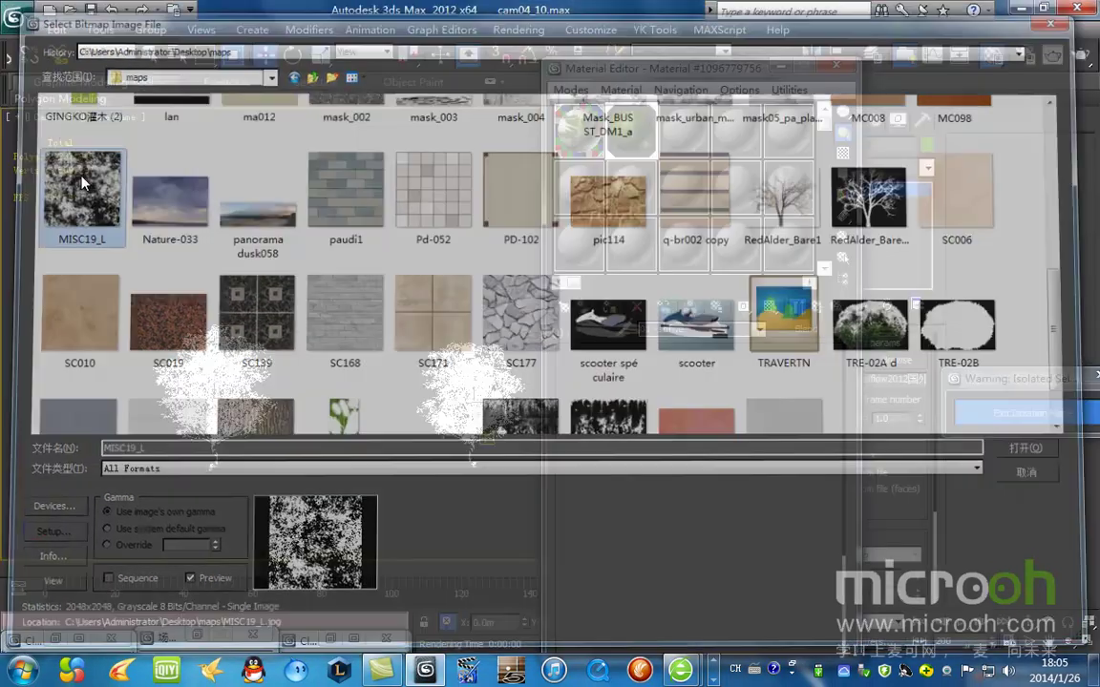
# Examine the masked leaf material in an enlarged sample preview and close the preview
pyautogui.doubleClick(638, 140)
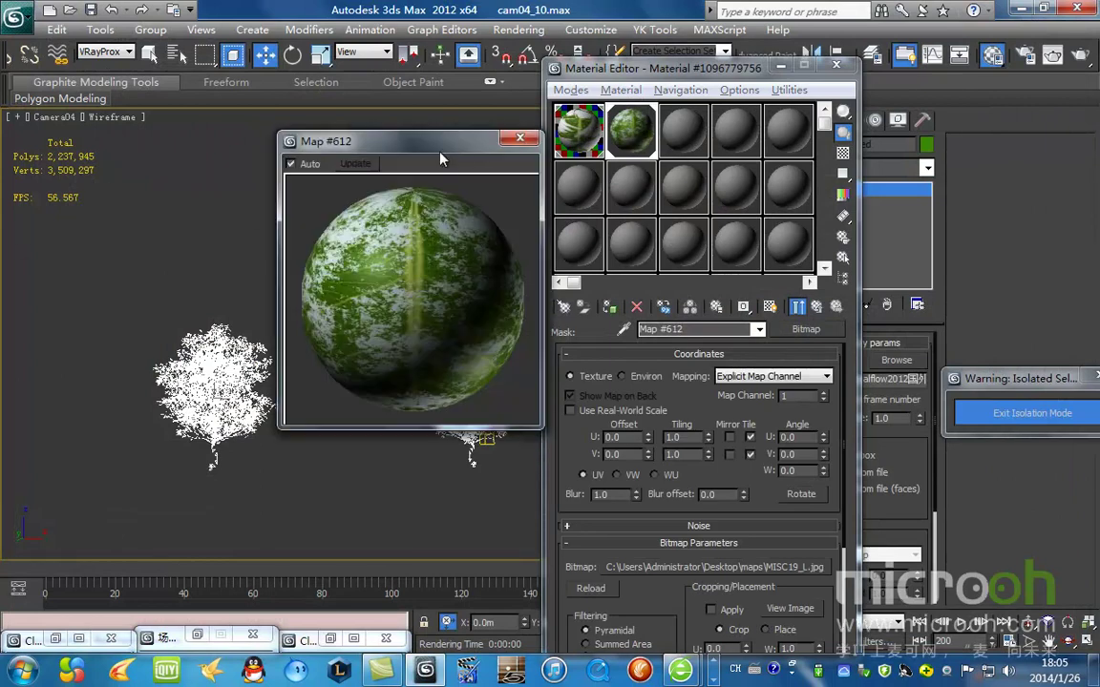
pyautogui.moveTo(461, 151); pyautogui.dragTo(449, 206)
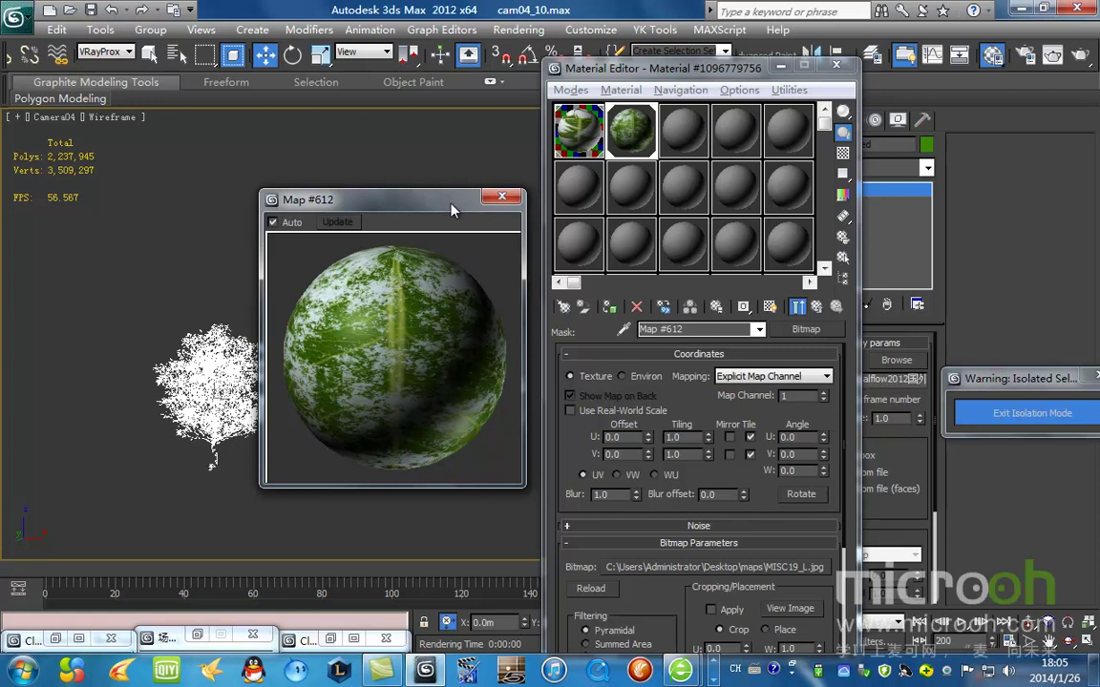
pyautogui.moveTo(449, 209); pyautogui.dragTo(384, 164)
pyautogui.click(441, 156)
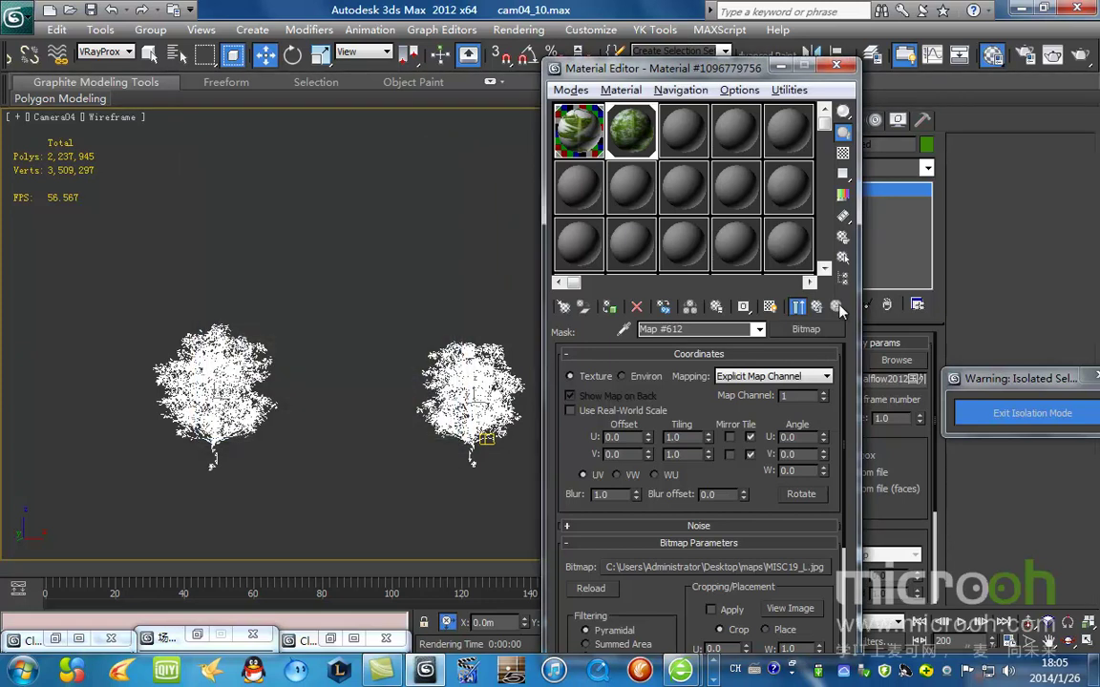
# Render the isolated trees from Camera04 and examine their foliage up close in the rendered frame
pyautogui.click(816, 306)
pyautogui.click(816, 306)
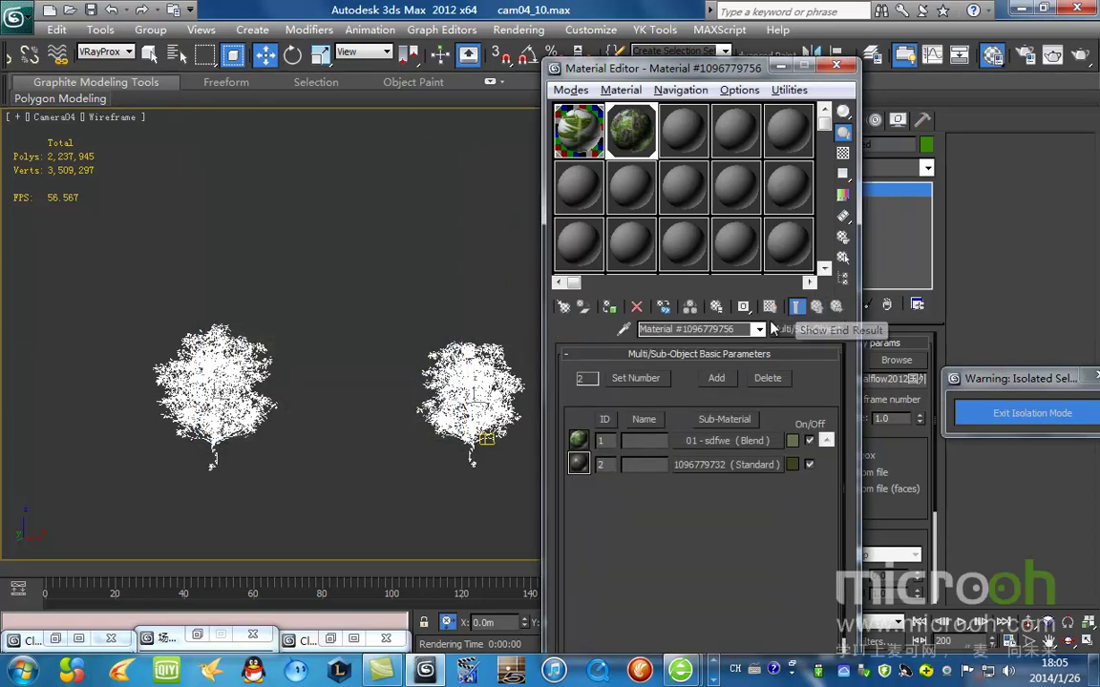
pyautogui.click(1079, 54)
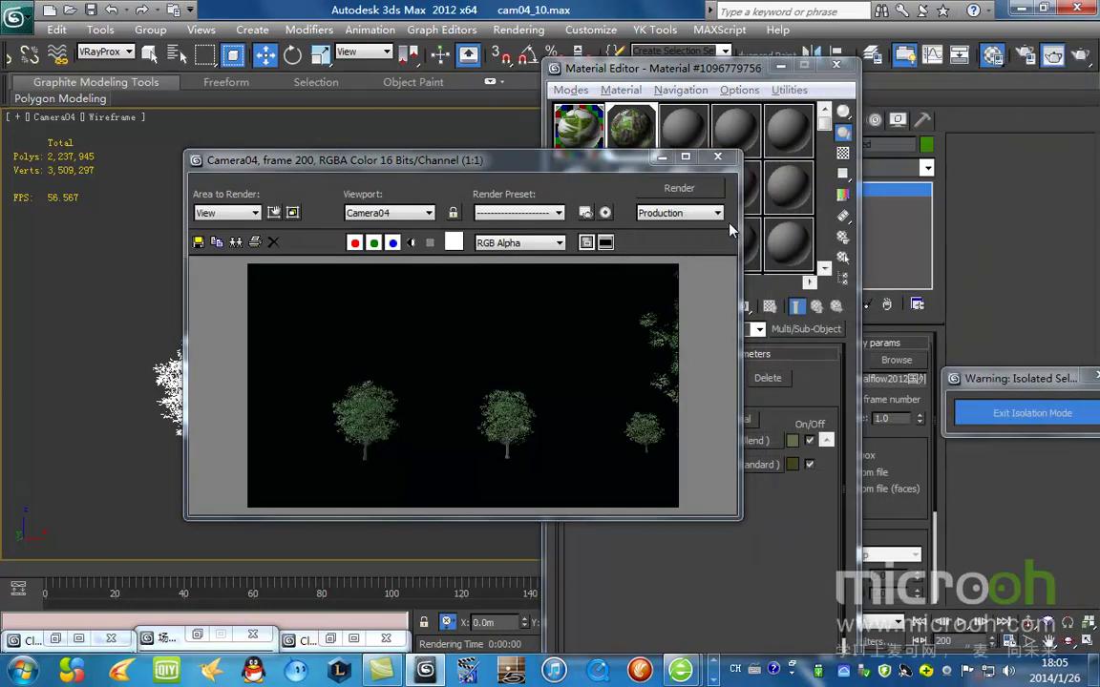
pyautogui.scroll(1, 403, 449)
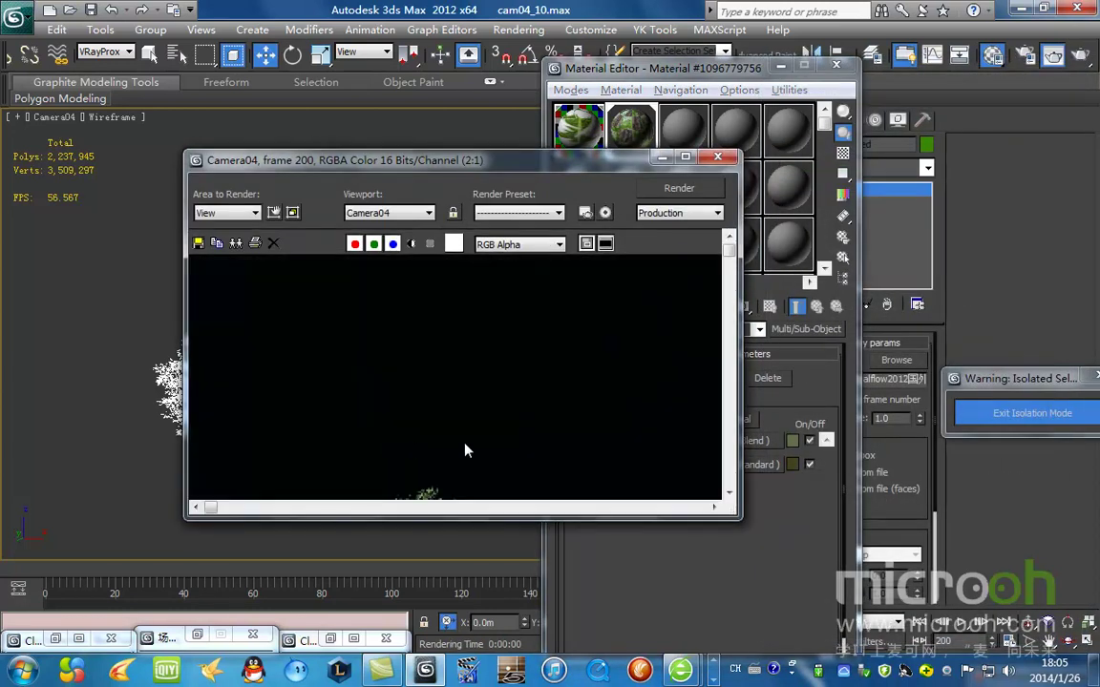
pyautogui.moveTo(414, 449); pyautogui.dragTo(458, 273, button='middle')
pyautogui.scroll(1, 439, 381)
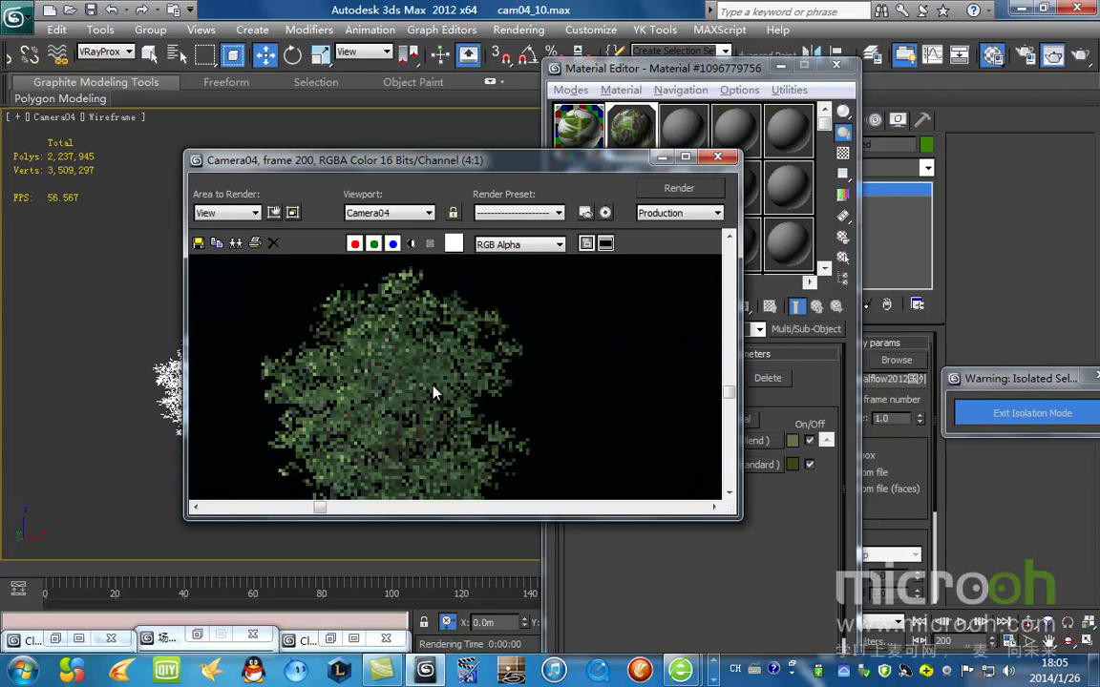
pyautogui.scroll(-1, 437, 387)
pyautogui.moveTo(544, 153); pyautogui.dragTo(378, 134)
# View the MISC19_L.jpg image used as the mask of the 01 - sdfwe Blend material
pyautogui.click(721, 440)
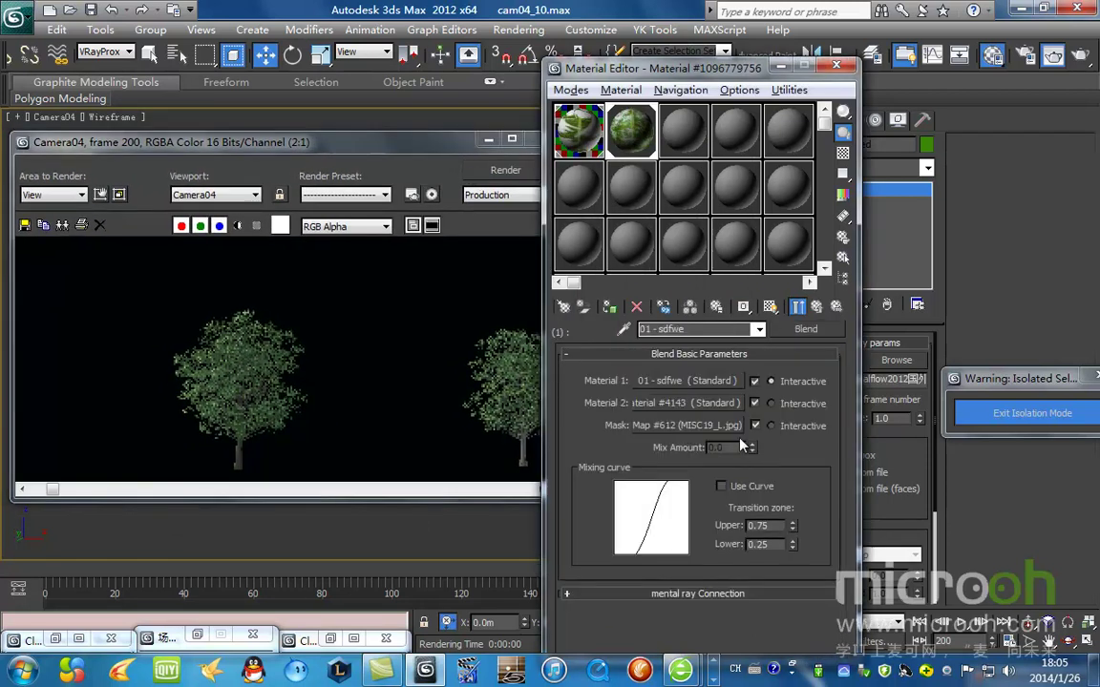
pyautogui.click(668, 392)
pyautogui.click(796, 609)
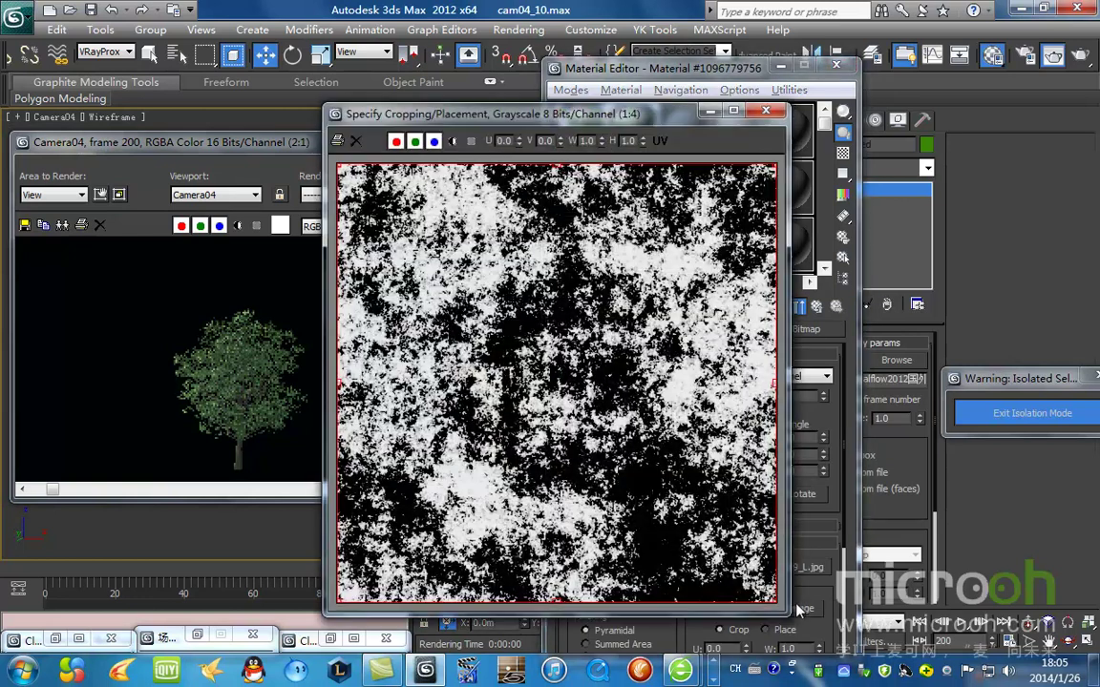